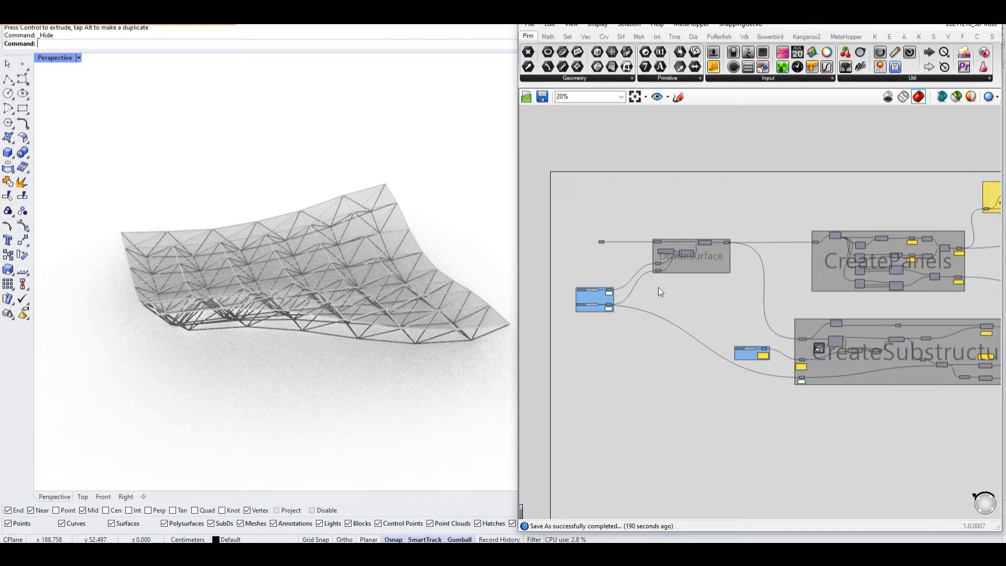
# Examine the paneled space-frame roof and its supporting struts from the side, from above and close up.
pyautogui.moveTo(371, 317); pyautogui.dragTo(323, 350, button='right')
pyautogui.moveTo(369, 403)
pyautogui.mouseDown(button='right')
pyautogui.moveTo(428, 361)
pyautogui.moveTo(373, 407)
pyautogui.mouseUp(button='right')
pyautogui.scroll(-2, 376, 337)
pyautogui.moveTo(375, 338); pyautogui.dragTo(364, 350, button='right')
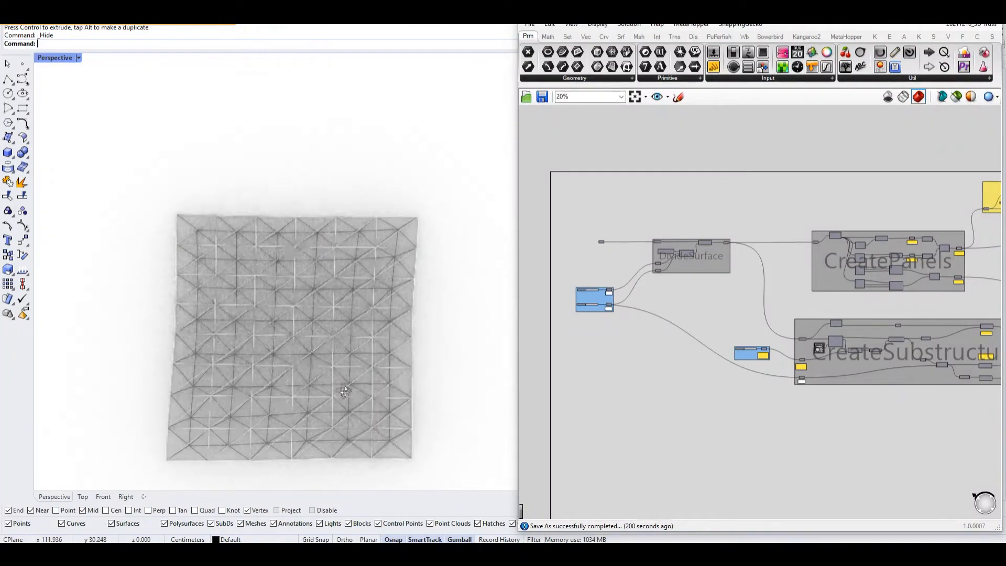
pyautogui.scroll(4, 292, 411)
pyautogui.moveTo(292, 411); pyautogui.dragTo(385, 293, button='right')
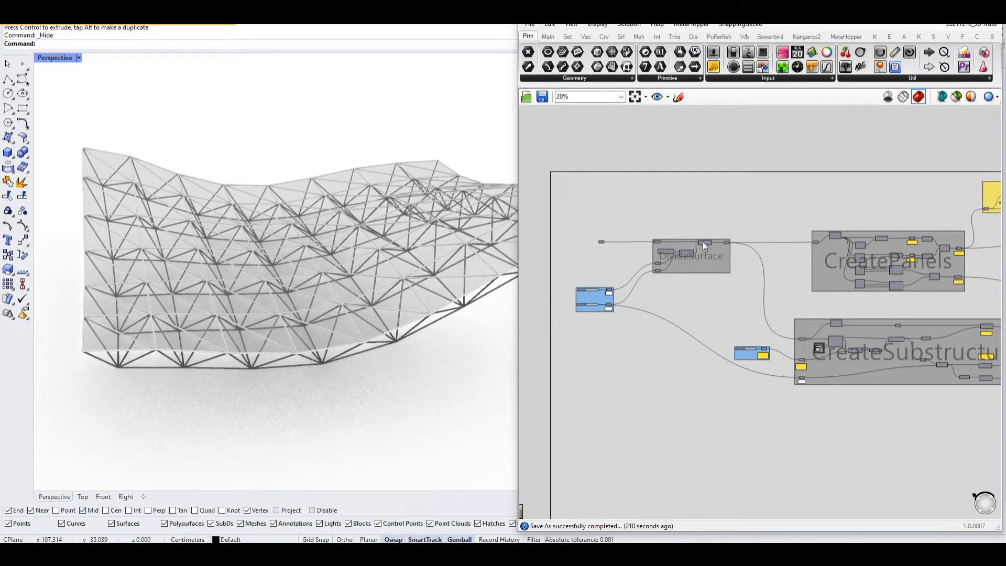
pyautogui.moveTo(479, 289); pyautogui.dragTo(367, 318, button='right')
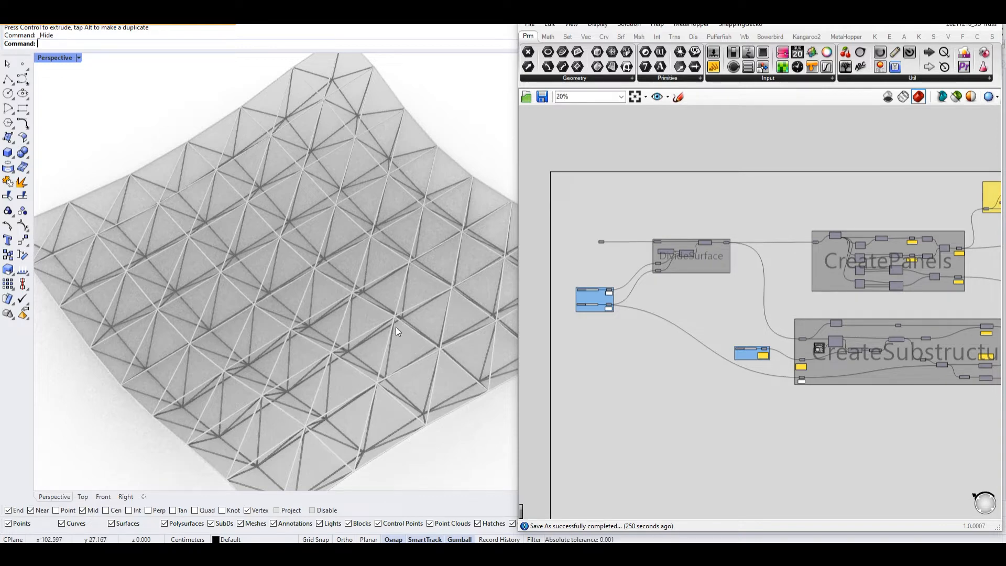
pyautogui.moveTo(380, 325); pyautogui.dragTo(295, 286, button='right')
pyautogui.scroll(-2, 342, 315)
# Show the hidden base surface over the truss model, inspect it, and hide it again.
pyautogui.middleClick(295, 286)
pyautogui.rightClick(268, 281)
pyautogui.moveTo(267, 309); pyautogui.dragTo(292, 279, button='right')
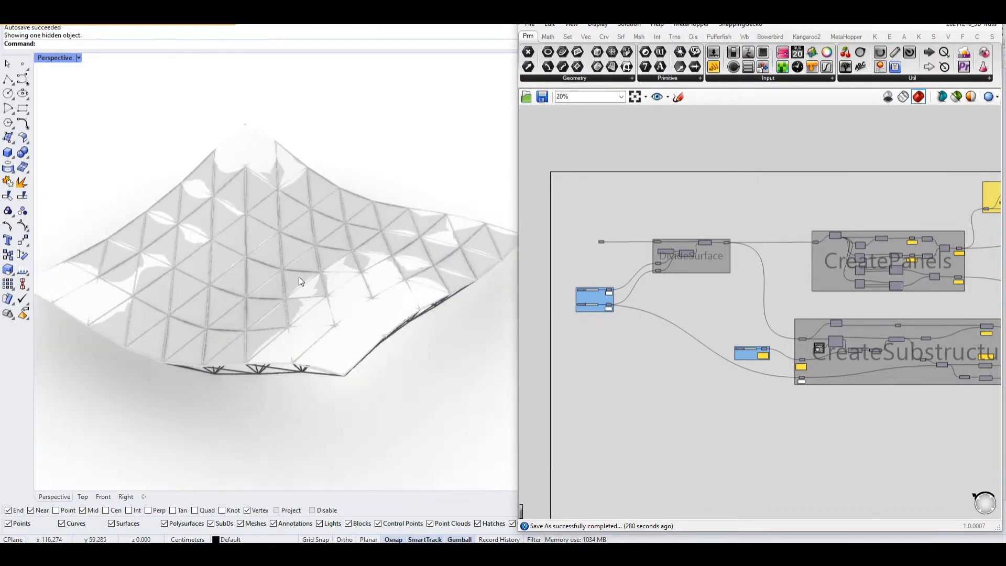
pyautogui.scroll(3, 298, 281)
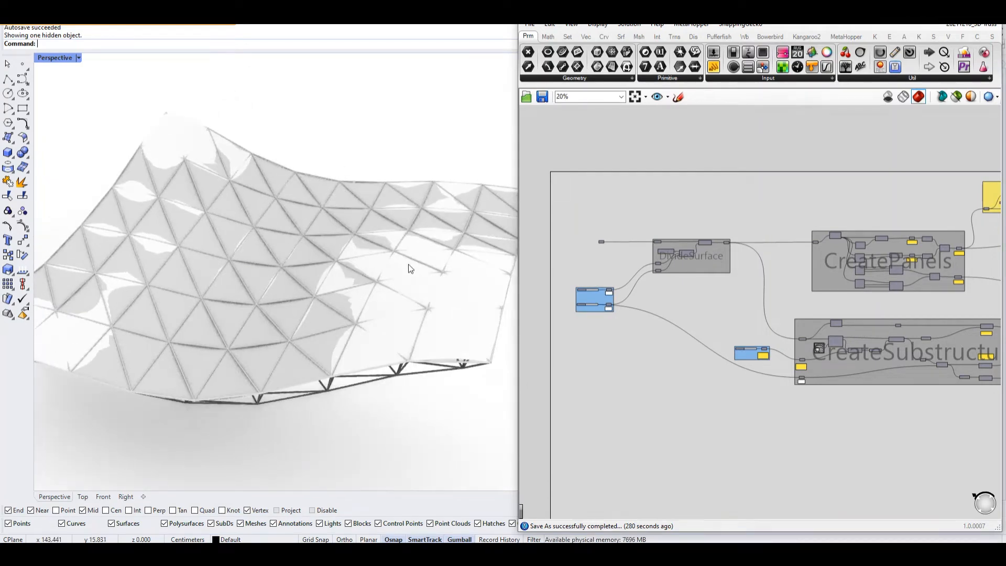
pyautogui.click(402, 272)
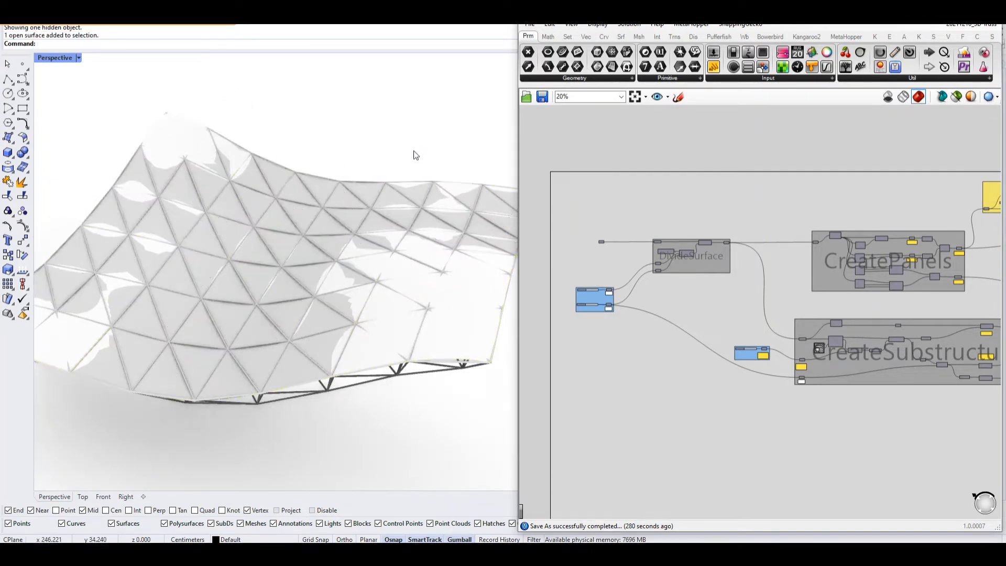
pyautogui.moveTo(641, 228); pyautogui.dragTo(643, 238, button='right')
pyautogui.click(405, 215)
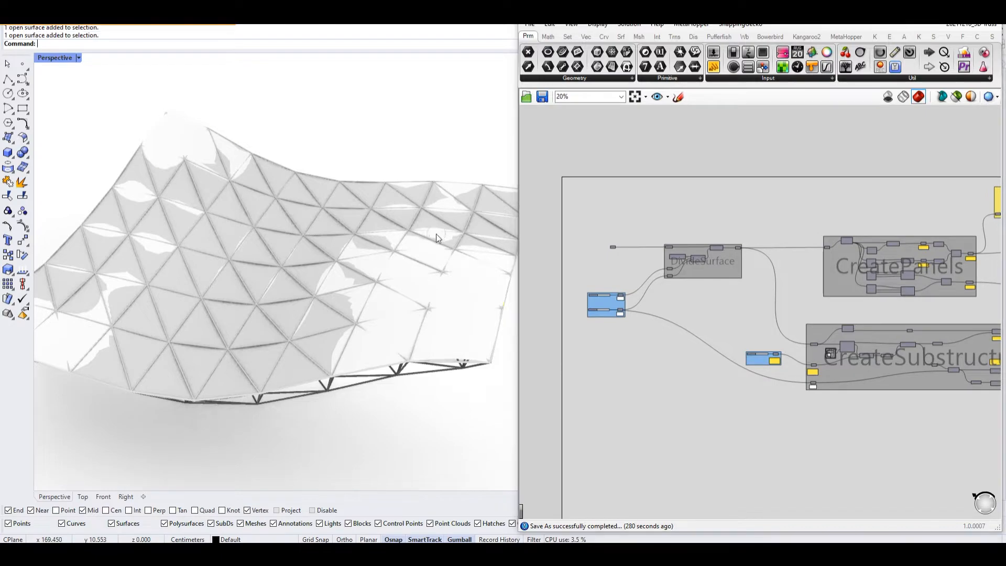
pyautogui.hotkey('ctrl', 'h')
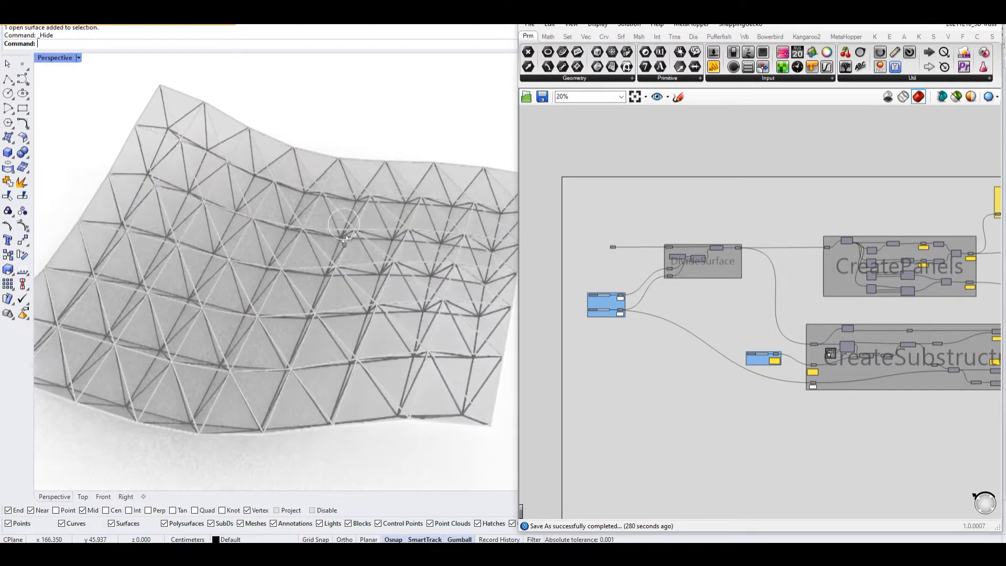
# Examine how the triangular panels, diagonal struts and lower chords meet along the truss edges and corners.
pyautogui.moveTo(345, 243); pyautogui.dragTo(268, 355, button='right')
pyautogui.scroll(3, 253, 386)
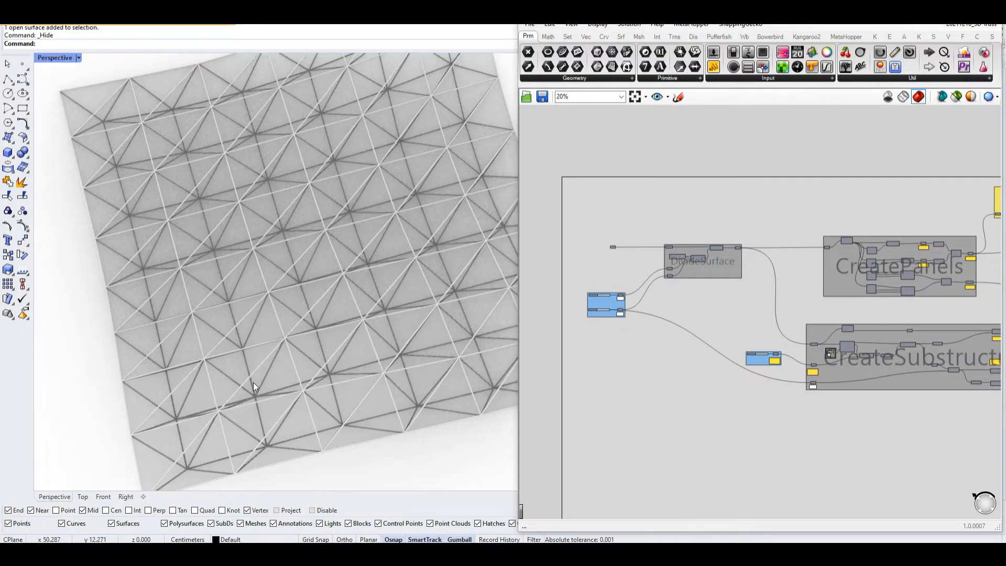
pyautogui.moveTo(254, 383); pyautogui.dragTo(272, 334, button='right')
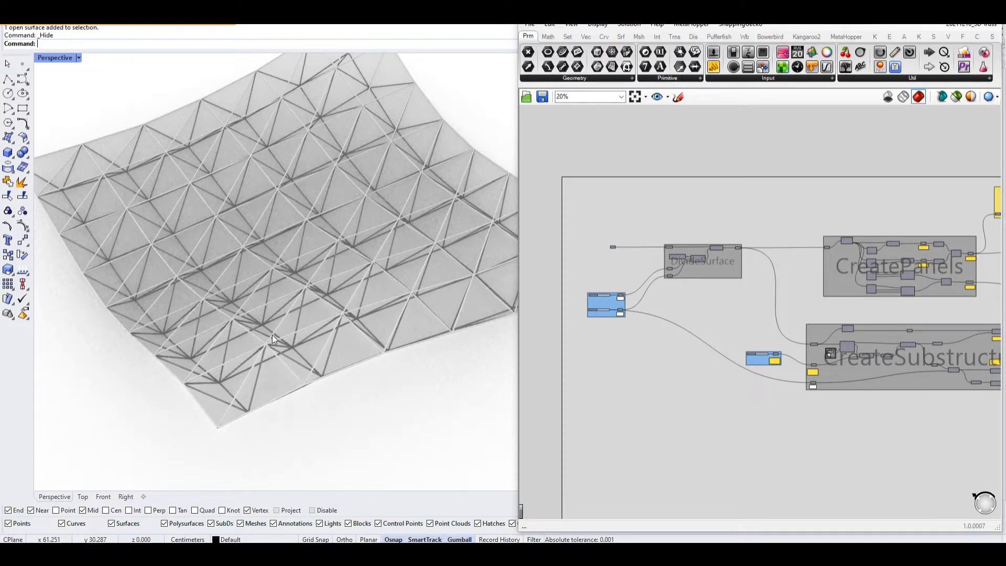
pyautogui.moveTo(270, 369); pyautogui.dragTo(376, 379, button='right')
pyautogui.scroll(5, 375, 381)
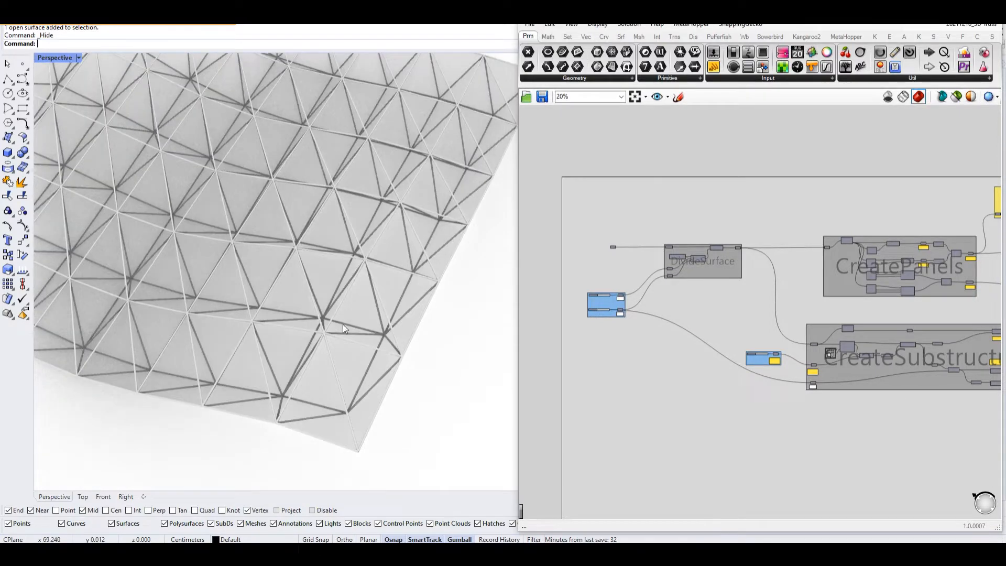
pyautogui.moveTo(329, 323); pyautogui.dragTo(342, 285, button='right')
pyautogui.moveTo(206, 241); pyautogui.dragTo(131, 249, button='right')
pyautogui.moveTo(232, 254); pyautogui.dragTo(218, 199, button='right')
pyautogui.moveTo(371, 246); pyautogui.dragTo(414, 296, button='right')
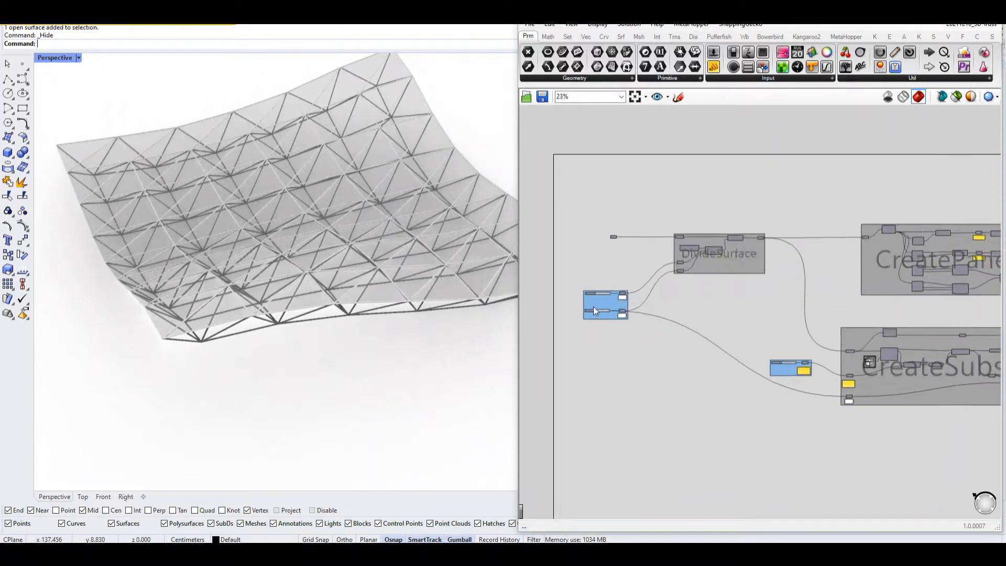
# Disable the three yellow output groups fed by the CreatePanels group.
pyautogui.scroll(10, 594, 304)
pyautogui.scroll(-7, 688, 266)
pyautogui.moveTo(834, 269); pyautogui.dragTo(582, 268, button='right')
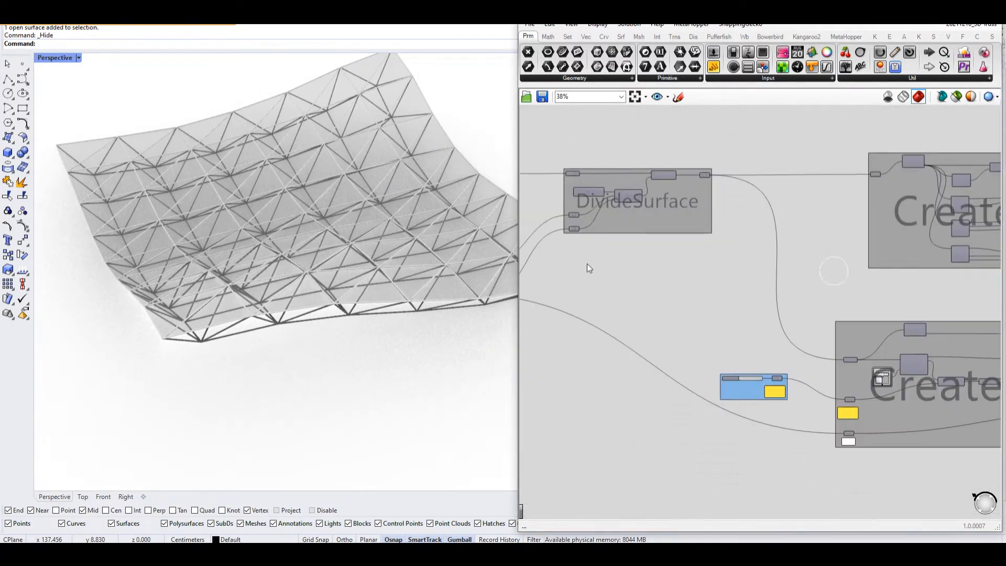
pyautogui.moveTo(883, 259); pyautogui.dragTo(580, 262, button='right')
pyautogui.scroll(-2, 886, 247)
pyautogui.moveTo(934, 256); pyautogui.dragTo(676, 286, button='right')
pyautogui.moveTo(656, 124); pyautogui.dragTo(895, 319)
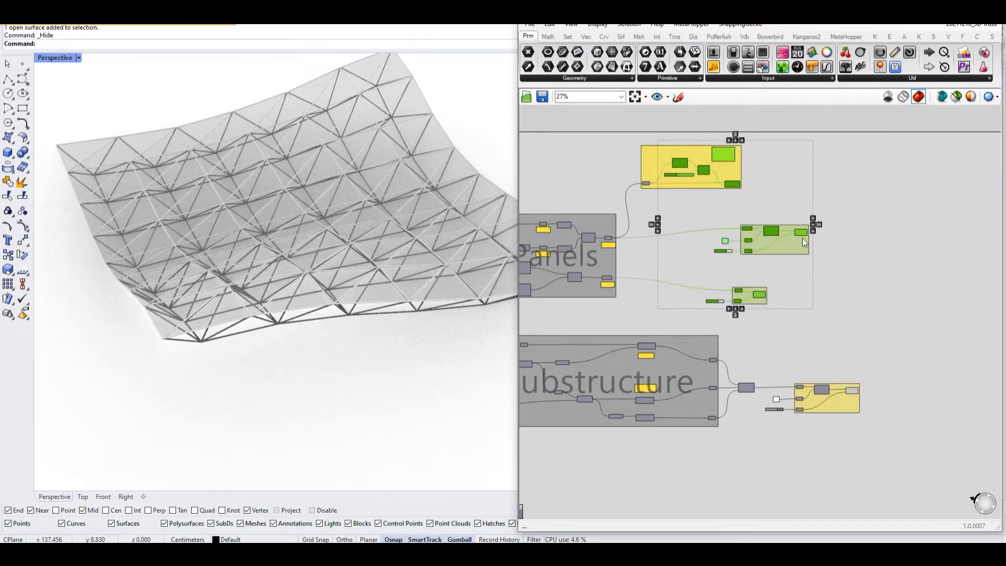
pyautogui.scroll(4, 723, 185)
pyautogui.click(648, 242)
pyautogui.moveTo(647, 243); pyautogui.dragTo(712, 265, button='right')
pyautogui.scroll(-3, 712, 266)
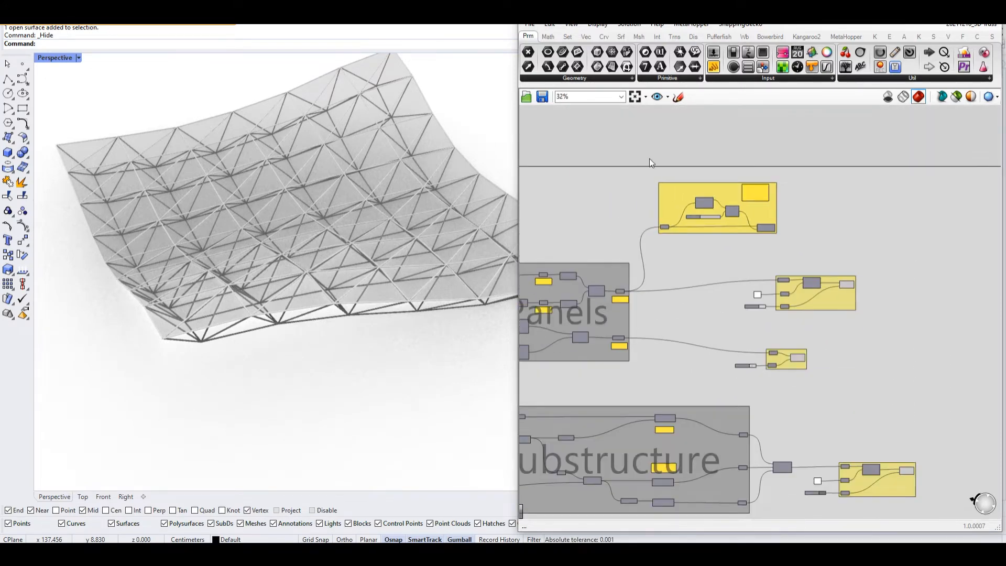
pyautogui.moveTo(649, 160); pyautogui.dragTo(926, 378)
pyautogui.rightClick(925, 347)
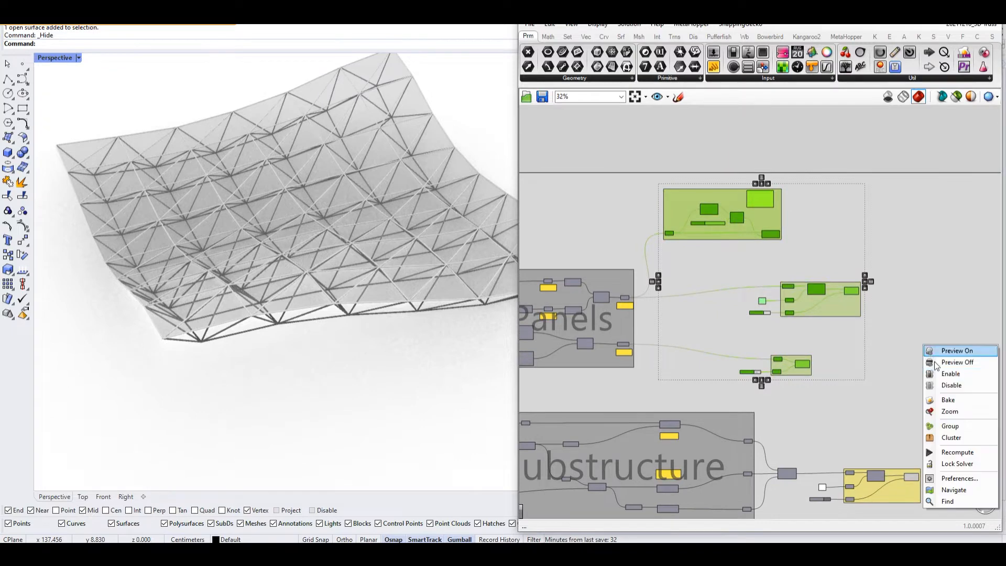
pyautogui.click(952, 385)
# Disable the yellow output group, with its colour swatch, that is fed by the merged CreateSubstructure results.
pyautogui.moveTo(817, 445); pyautogui.dragTo(733, 372, button='right')
pyautogui.moveTo(732, 372); pyautogui.dragTo(863, 471)
pyautogui.rightClick(854, 374)
pyautogui.click(906, 420)
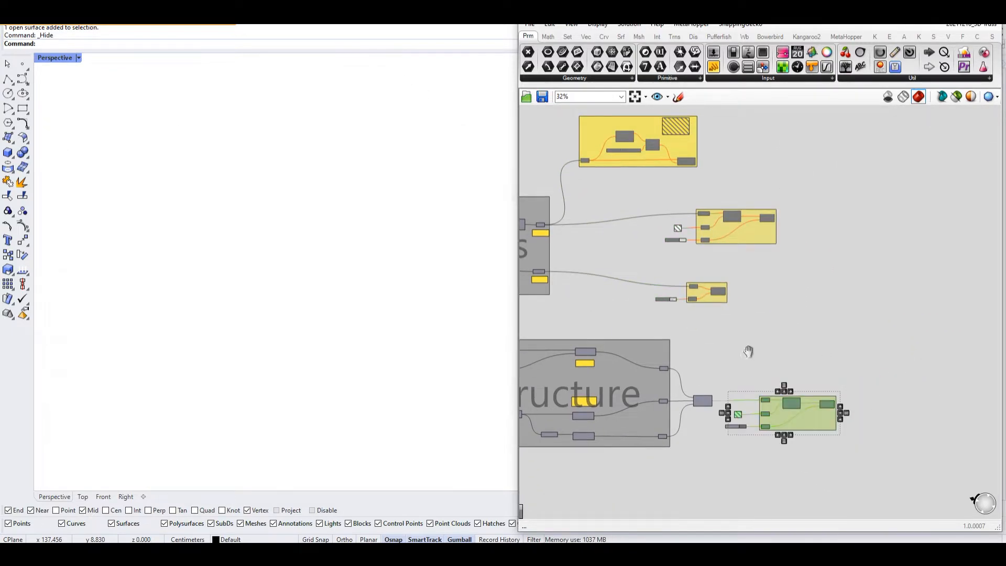
# Turn on the preview of the Merge component that combines the substructure lines and curves.
pyautogui.moveTo(747, 360); pyautogui.dragTo(814, 330, button='right')
pyautogui.scroll(3, 737, 354)
pyautogui.scroll(-2, 707, 283)
pyautogui.click(769, 353)
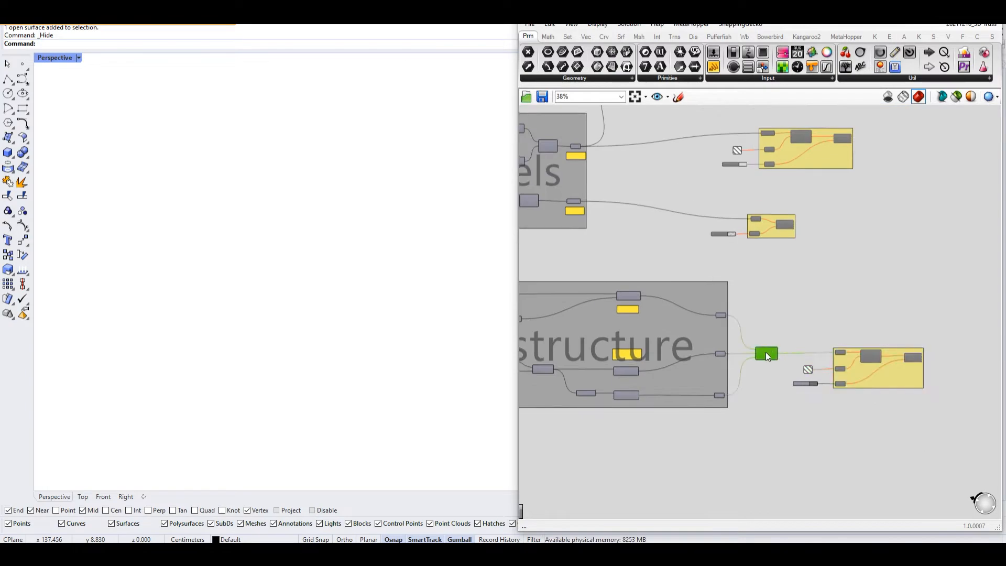
pyautogui.rightClick(767, 352)
pyautogui.scroll(2, 781, 328)
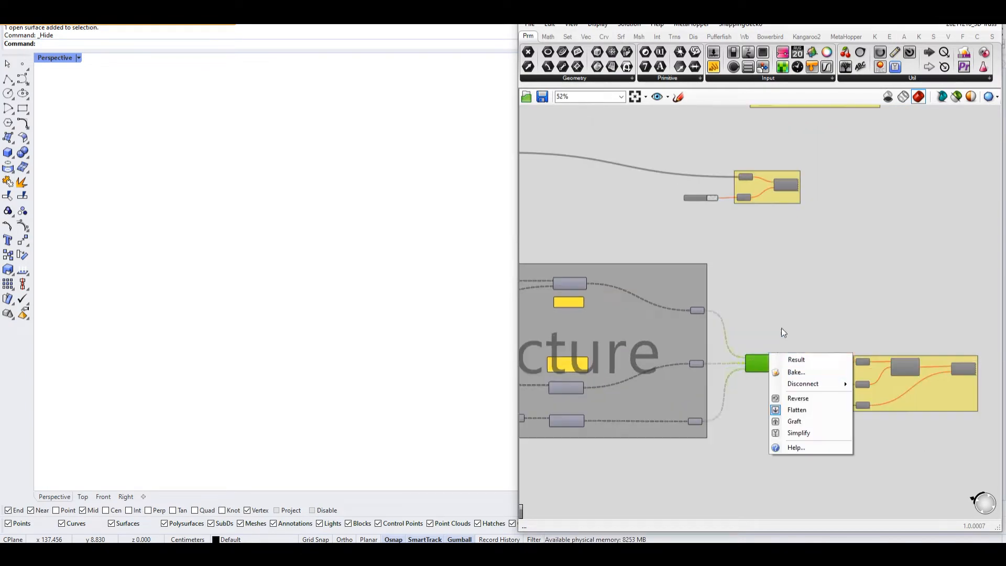
pyautogui.click(781, 328)
pyautogui.scroll(4, 767, 353)
pyautogui.rightClick(758, 370)
pyautogui.rightClick(746, 368)
pyautogui.click(776, 389)
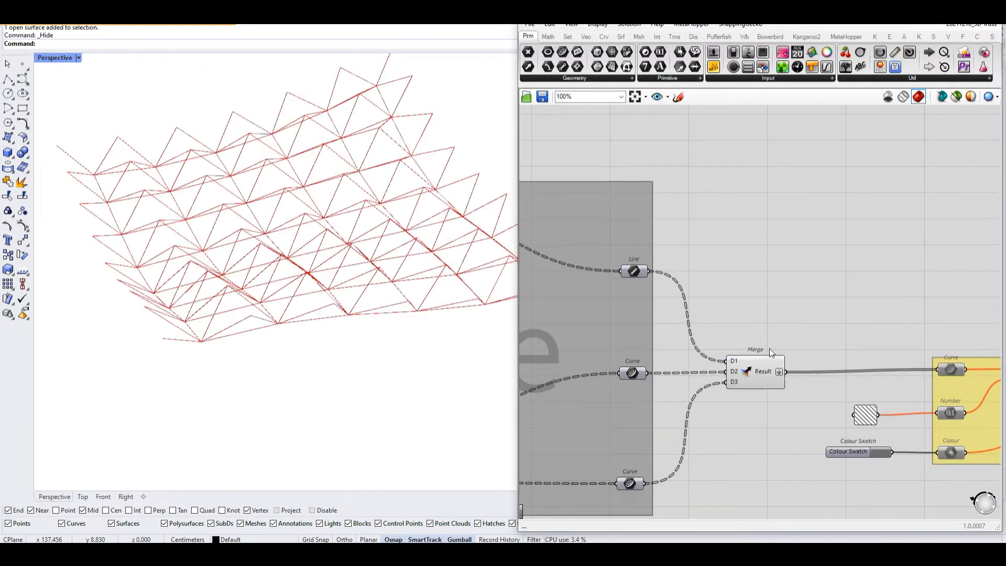
# Turn on the preview of the panel surfaces output by the CreatePanels group.
pyautogui.scroll(-5, 830, 385)
pyautogui.moveTo(577, 152); pyautogui.dragTo(631, 221, button='right')
pyautogui.scroll(7, 630, 221)
pyautogui.click(619, 338)
pyautogui.rightClick(620, 338)
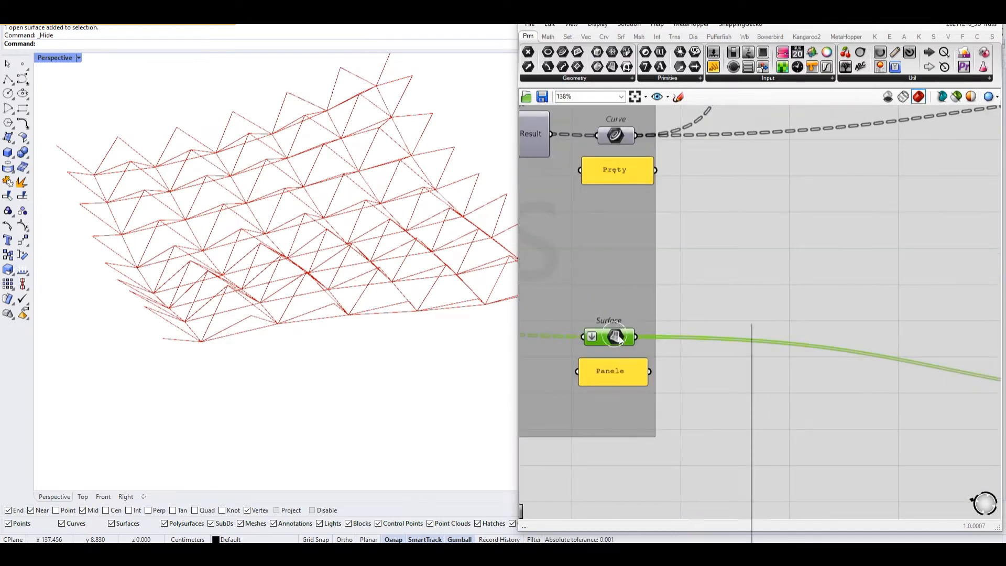
pyautogui.click(637, 342)
pyautogui.scroll(-3, 656, 320)
pyautogui.click(657, 262)
pyautogui.rightClick(656, 263)
pyautogui.click(686, 281)
pyautogui.click(810, 309)
pyautogui.scroll(-4, 810, 309)
# Set the surface division to a U Count of 9 and a V Count of 10, and inspect the denser truss.
pyautogui.moveTo(391, 325); pyautogui.dragTo(292, 264, button='right')
pyautogui.moveTo(655, 297); pyautogui.dragTo(911, 280, button='right')
pyautogui.scroll(-4, 858, 293)
pyautogui.moveTo(620, 317); pyautogui.dragTo(753, 315, button='right')
pyautogui.scroll(13, 686, 323)
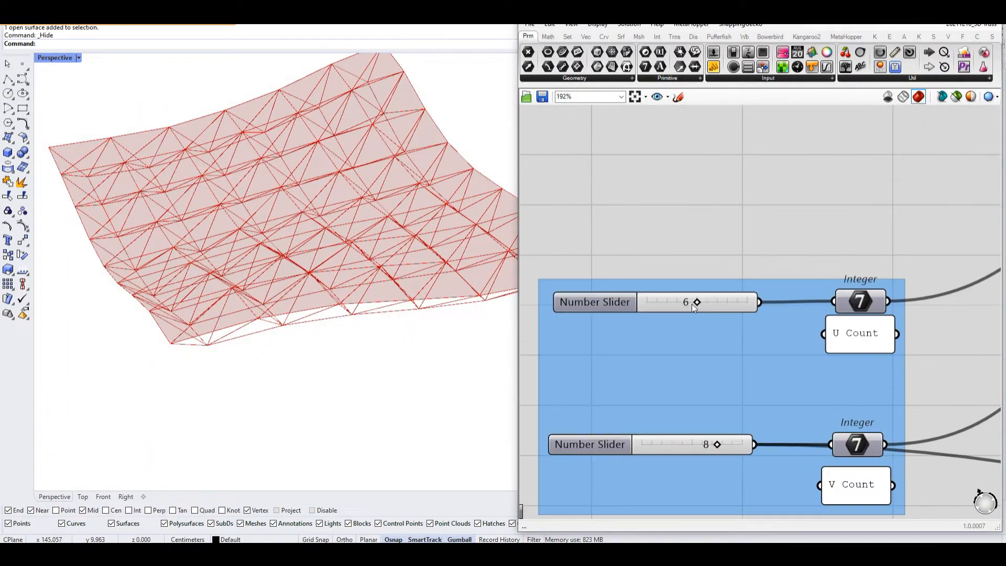
pyautogui.moveTo(693, 303); pyautogui.dragTo(715, 302)
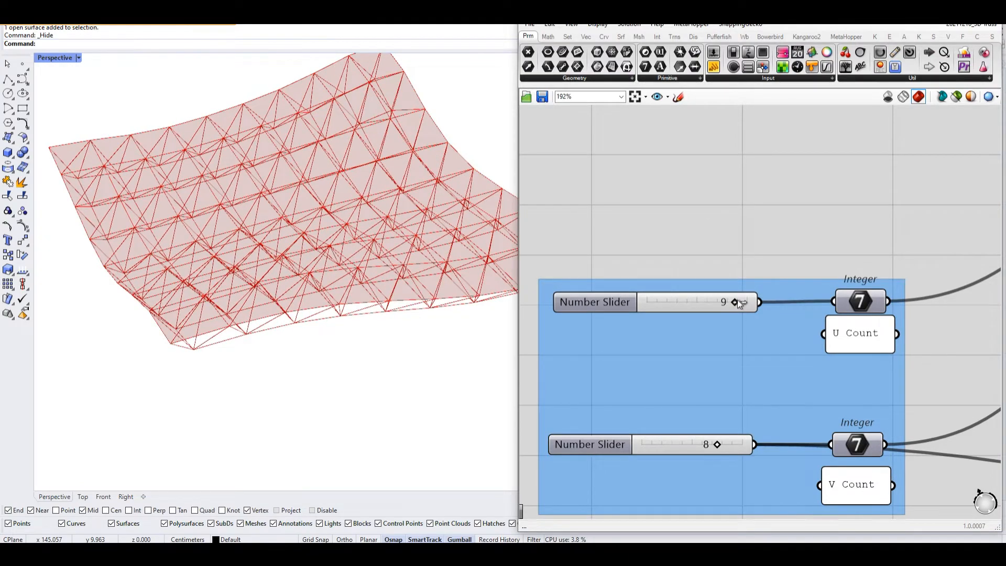
pyautogui.moveTo(329, 357); pyautogui.dragTo(292, 283, button='right')
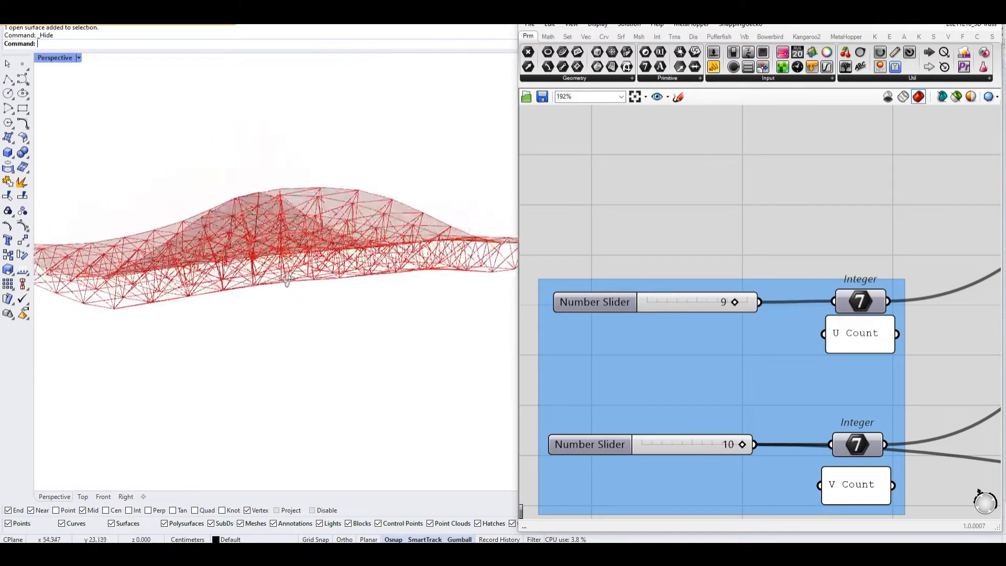
pyautogui.moveTo(169, 248); pyautogui.dragTo(371, 361, button='right')
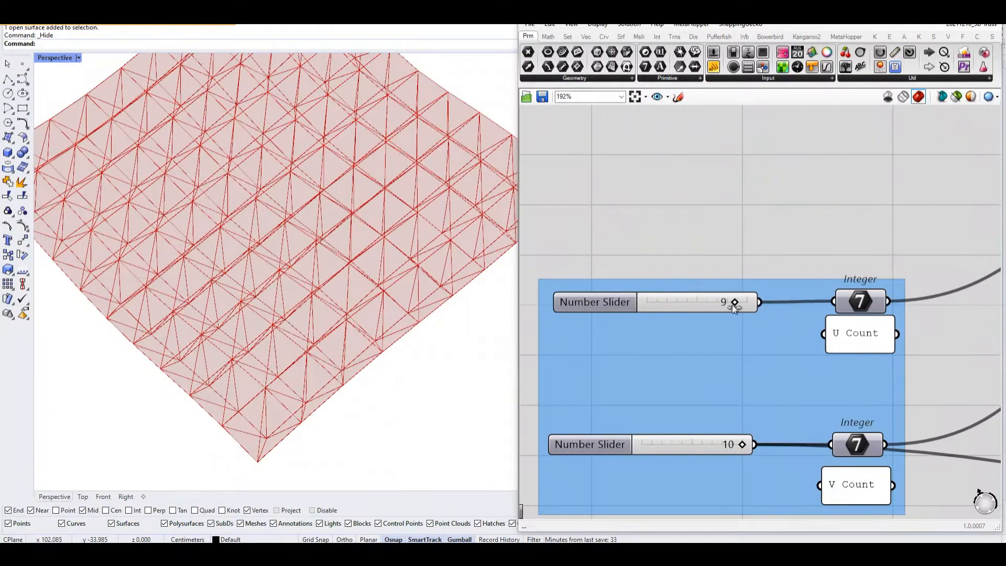
# Reduce both the U Count and the V Count to 3.
pyautogui.moveTo(734, 304); pyautogui.dragTo(665, 310)
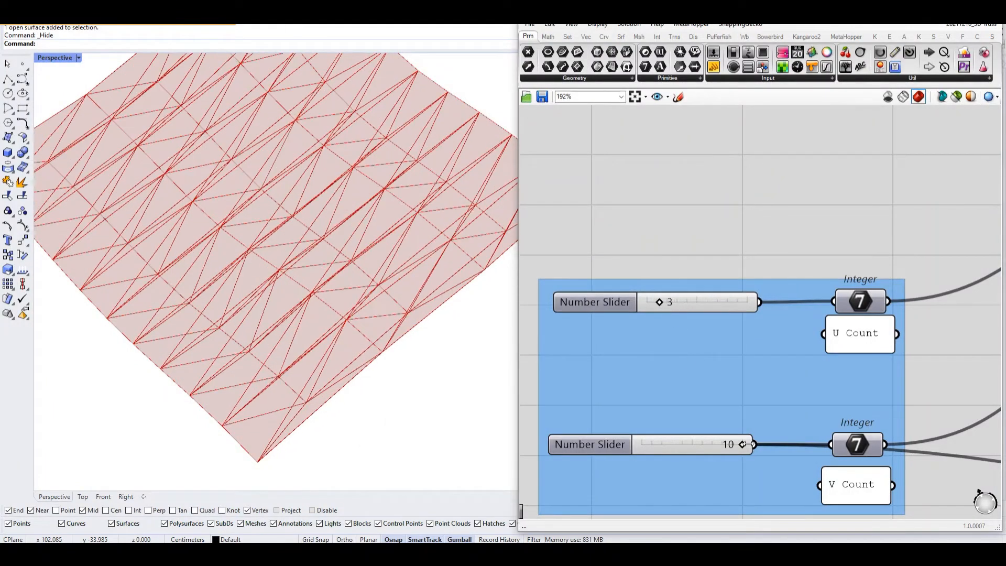
pyautogui.moveTo(736, 446); pyautogui.dragTo(657, 449)
pyautogui.moveTo(335, 298); pyautogui.dragTo(361, 321, button='right')
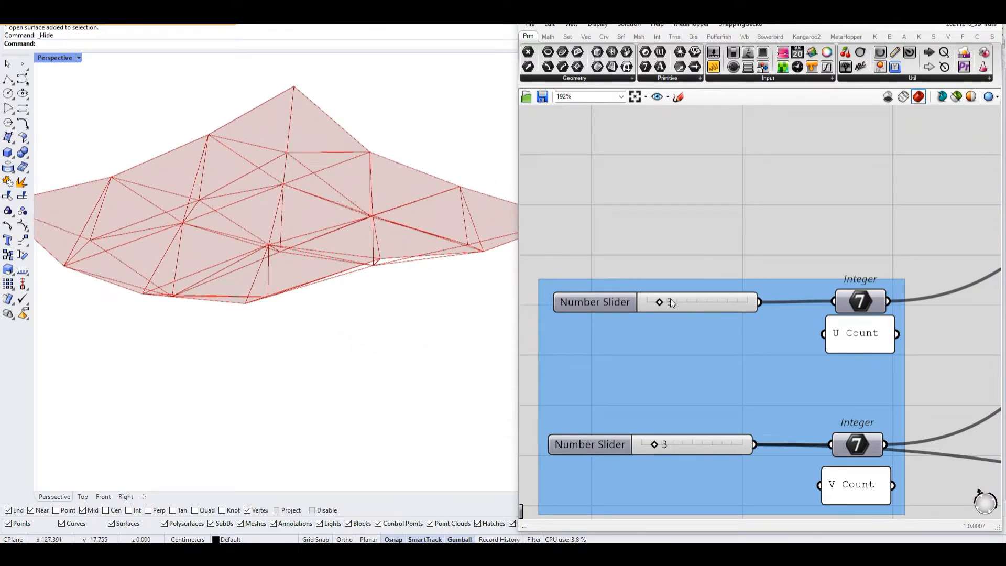
# Raise the U Count to 9 and the V Count to 10.
pyautogui.moveTo(660, 302); pyautogui.dragTo(735, 302)
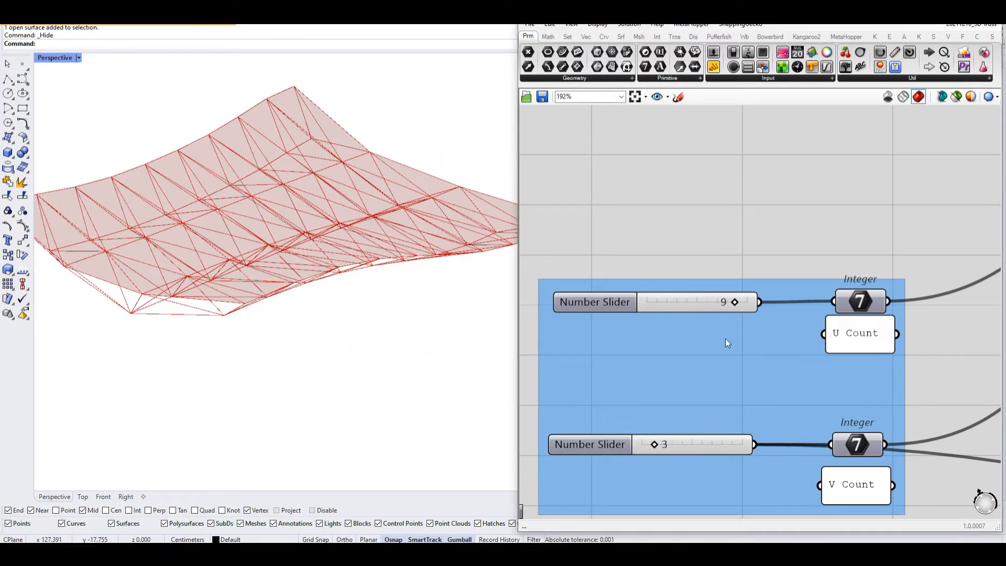
pyautogui.moveTo(667, 445); pyautogui.dragTo(743, 446)
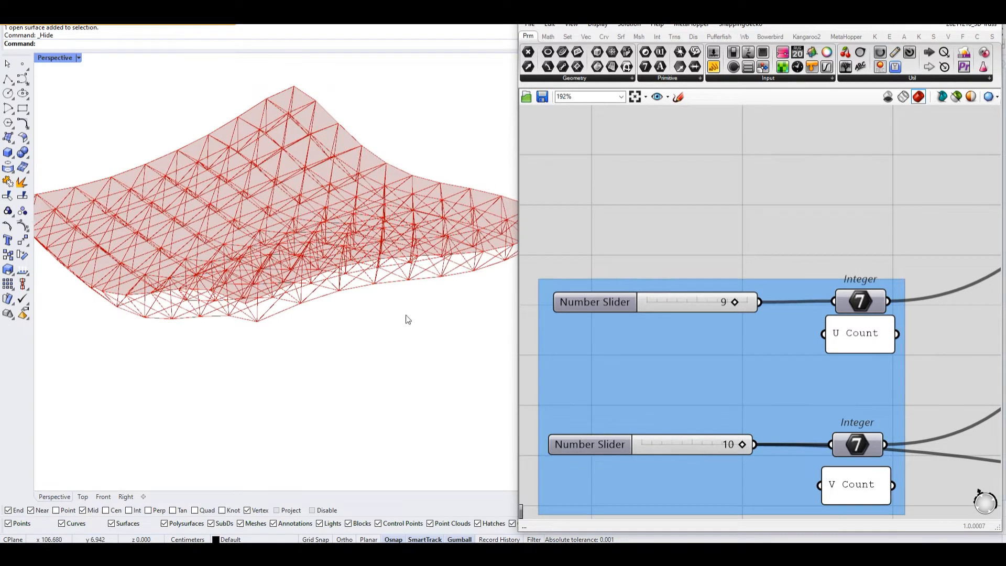
pyautogui.moveTo(408, 320); pyautogui.dragTo(400, 322, button='right')
# Set the truss height (wysokosc kratownicy) to 6.8 and view the structure from the side.
pyautogui.scroll(-6, 730, 297)
pyautogui.moveTo(951, 300); pyautogui.dragTo(712, 276, button='right')
pyautogui.moveTo(829, 382); pyautogui.dragTo(695, 290, button='right')
pyautogui.moveTo(793, 334); pyautogui.dragTo(657, 331, button='right')
pyautogui.scroll(-4, 697, 343)
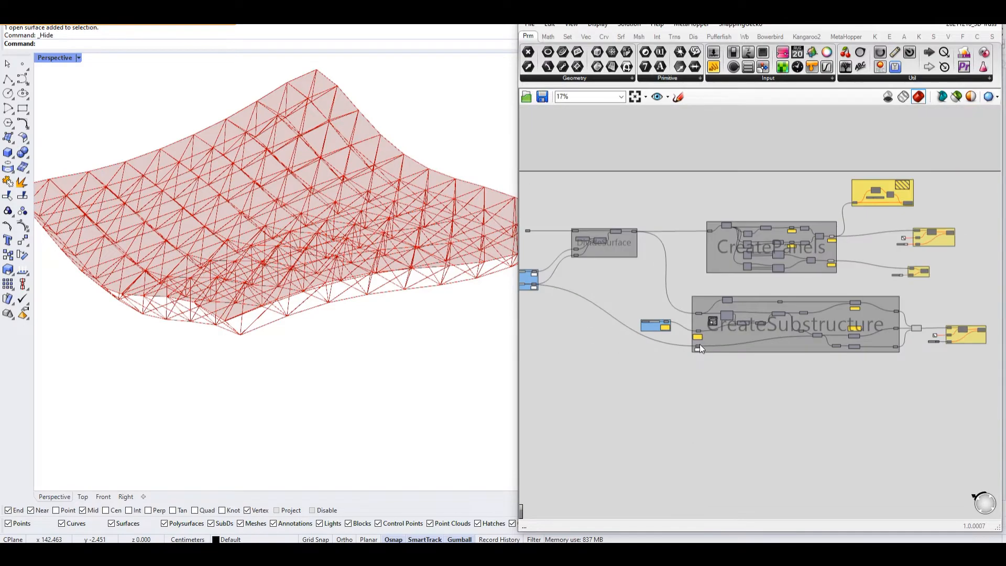
pyautogui.scroll(10, 650, 324)
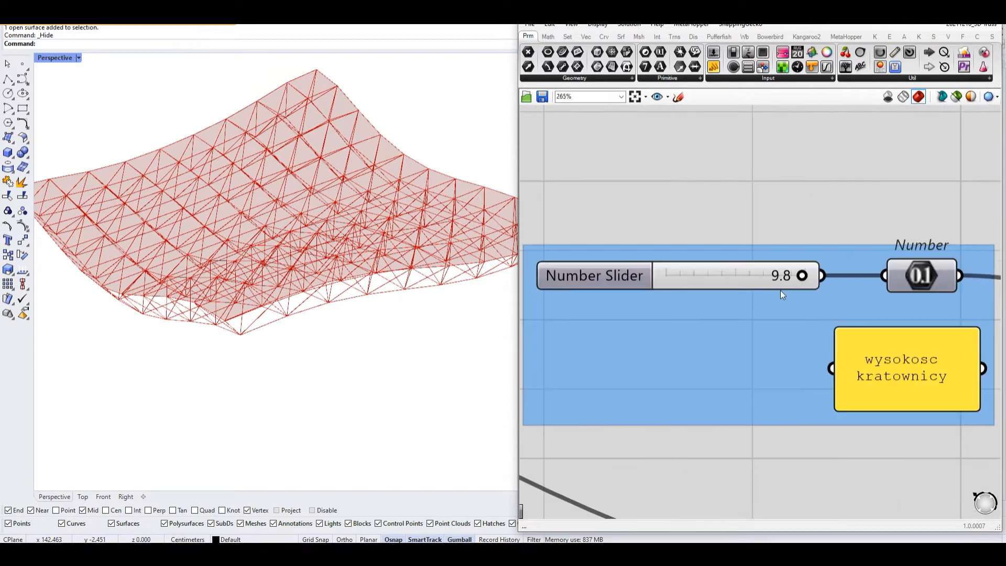
pyautogui.moveTo(799, 279); pyautogui.dragTo(754, 282)
pyautogui.scroll(-2, 488, 305)
pyautogui.scroll(-5, 652, 319)
pyautogui.moveTo(437, 334); pyautogui.dragTo(492, 328, button='right')
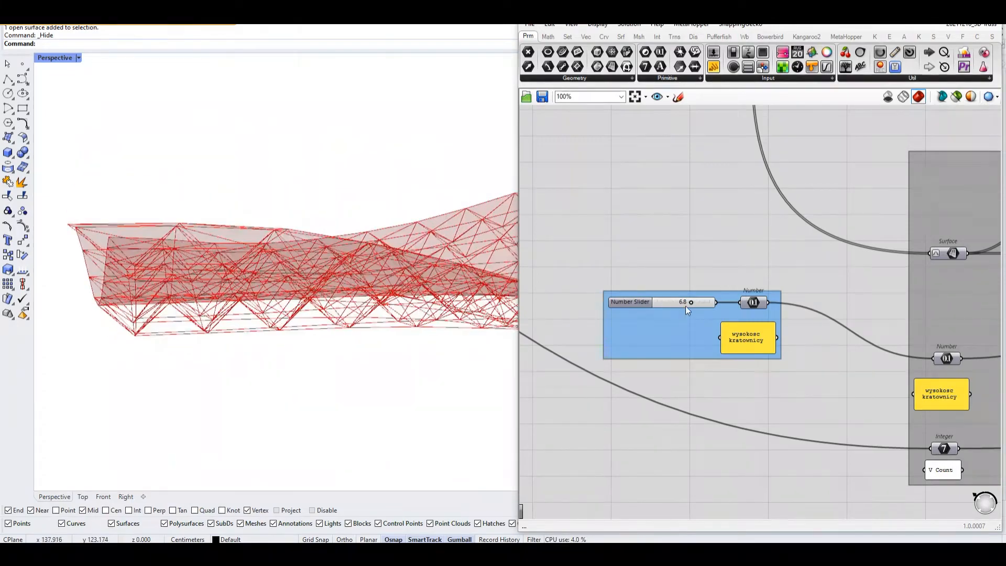
# Set the truss height (wysokosc kratownicy) to 10.0 and inspect the deeper structure from several angles.
pyautogui.scroll(3, 688, 310)
pyautogui.moveTo(692, 300); pyautogui.dragTo(725, 306)
pyautogui.scroll(6, 121, 375)
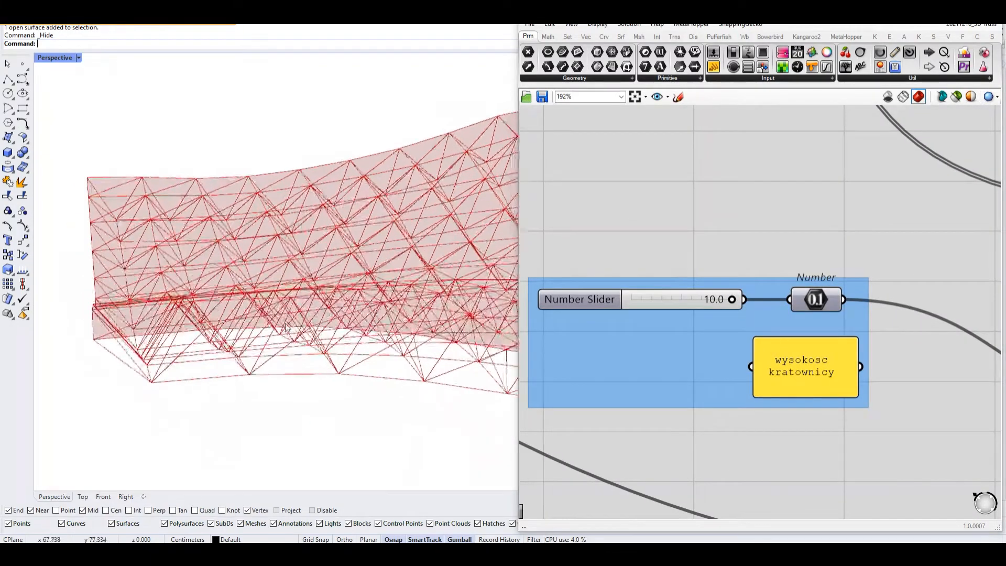
pyautogui.scroll(-5, 149, 346)
pyautogui.moveTo(152, 343); pyautogui.dragTo(265, 342, button='right')
pyautogui.scroll(-5, 265, 342)
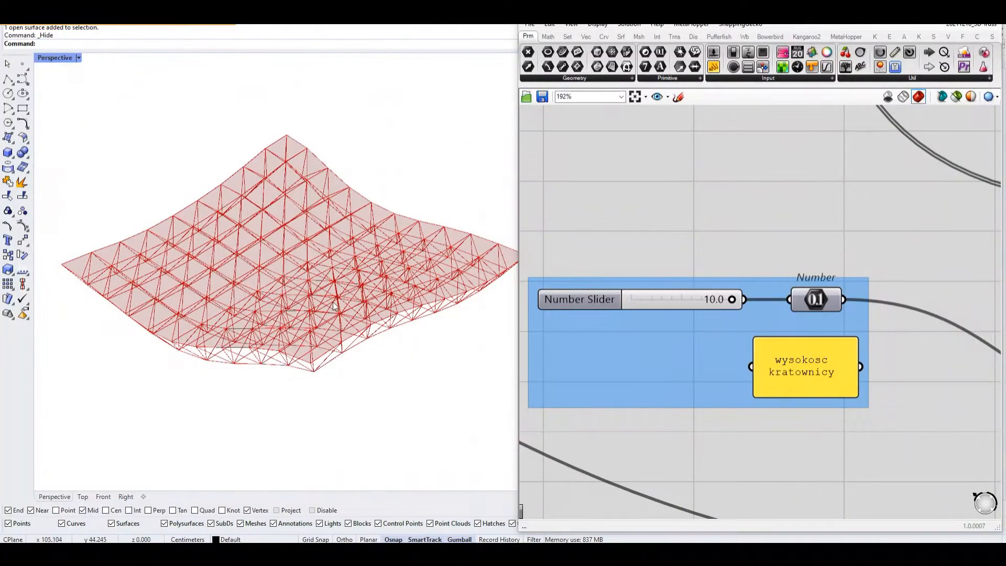
pyautogui.moveTo(328, 306); pyautogui.dragTo(336, 354, button='right')
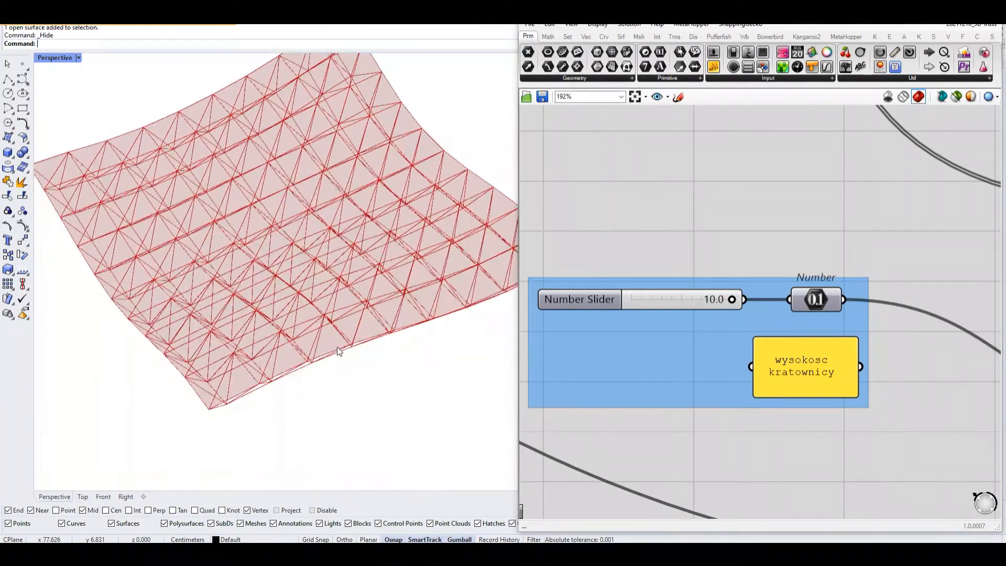
# Examine the overall node definition and the truss geometry from above.
pyautogui.scroll(-5, 715, 272)
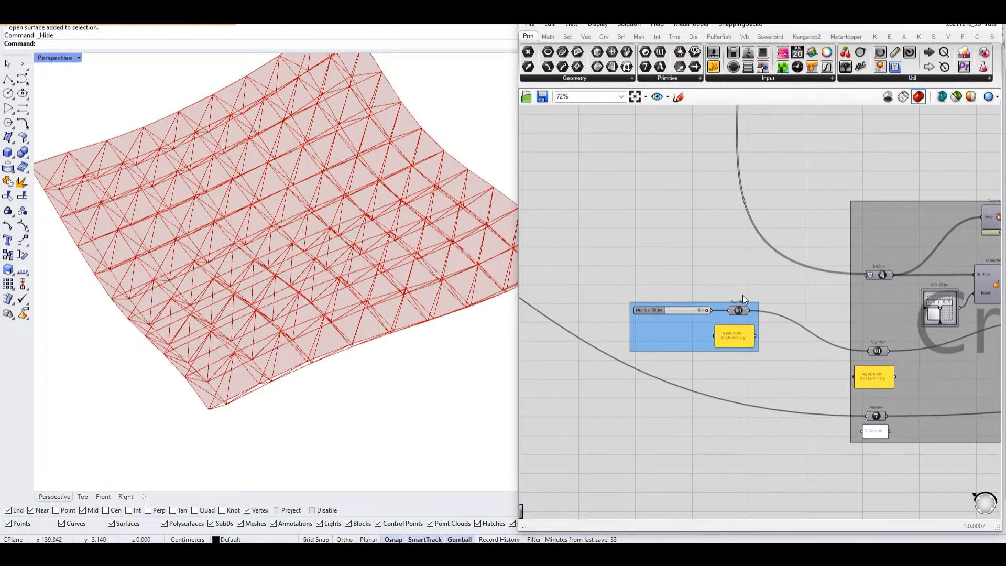
pyautogui.scroll(-3, 690, 294)
pyautogui.moveTo(685, 278); pyautogui.dragTo(720, 336, button='right')
pyautogui.scroll(-3, 638, 276)
pyautogui.moveTo(639, 275); pyautogui.dragTo(756, 298, button='right')
pyautogui.moveTo(641, 292); pyautogui.dragTo(669, 305, button='right')
pyautogui.moveTo(294, 275)
pyautogui.mouseDown(button='right')
pyautogui.moveTo(234, 308)
pyautogui.moveTo(310, 275)
pyautogui.mouseUp(button='right')
pyautogui.scroll(5, 451, 244)
pyautogui.moveTo(451, 245); pyautogui.dragTo(378, 315, button='right')
pyautogui.scroll(-5, 378, 314)
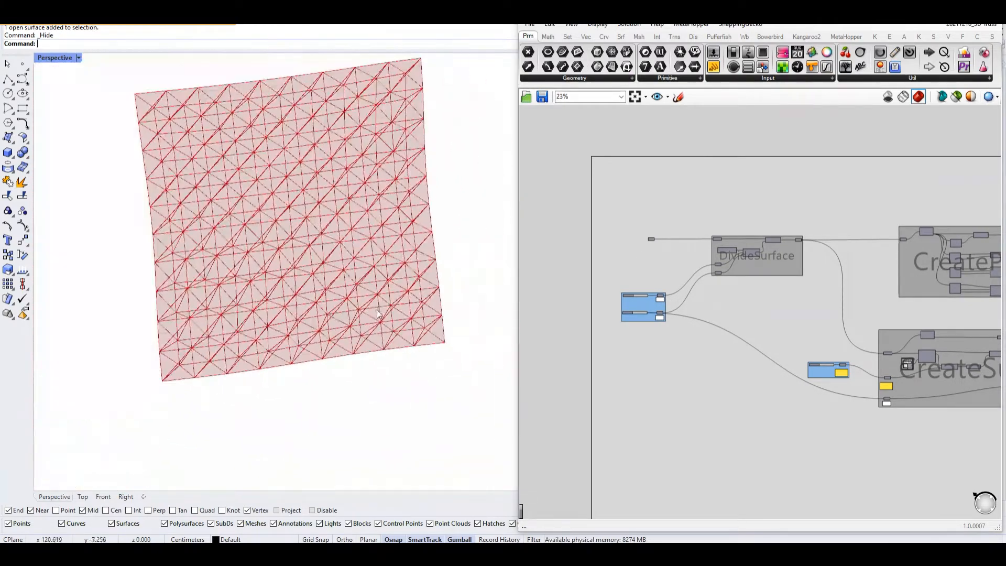
# Show the hidden base surface and turn on its control points.
pyautogui.moveTo(355, 267); pyautogui.dragTo(314, 231, button='right')
pyautogui.middleClick(313, 232)
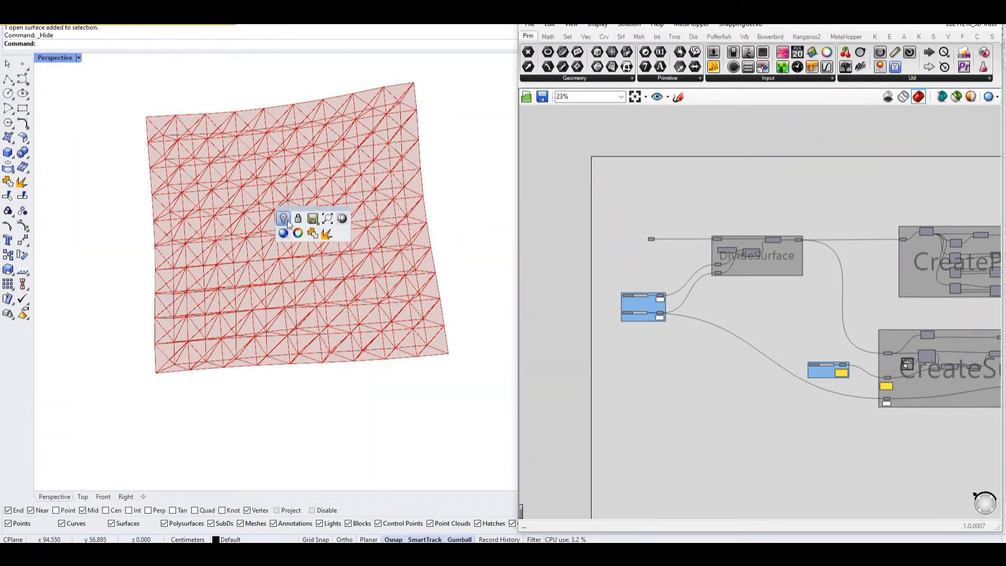
pyautogui.click(299, 239)
pyautogui.moveTo(332, 232); pyautogui.dragTo(398, 220, button='right')
pyautogui.scroll(3, 393, 239)
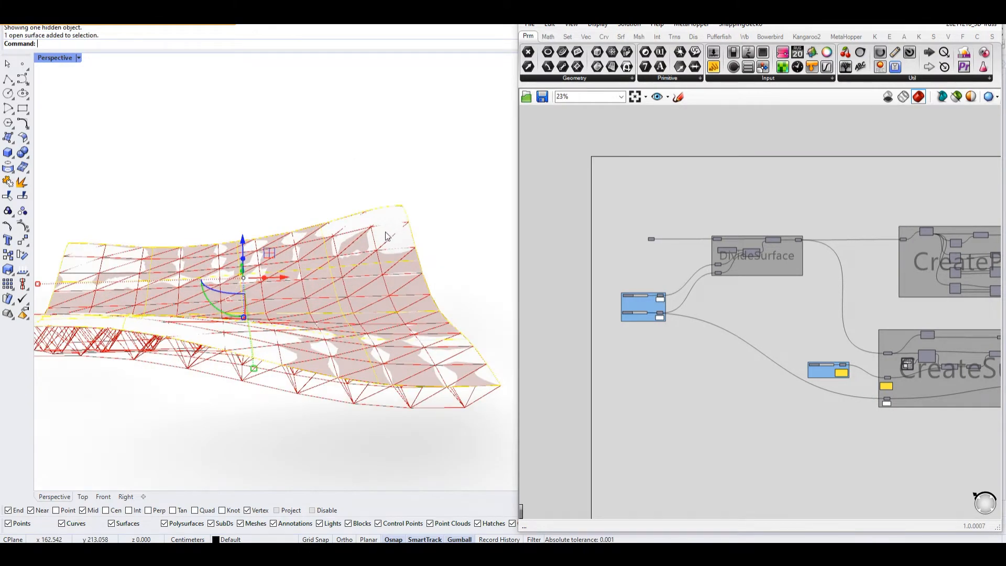
pyautogui.press('F10')
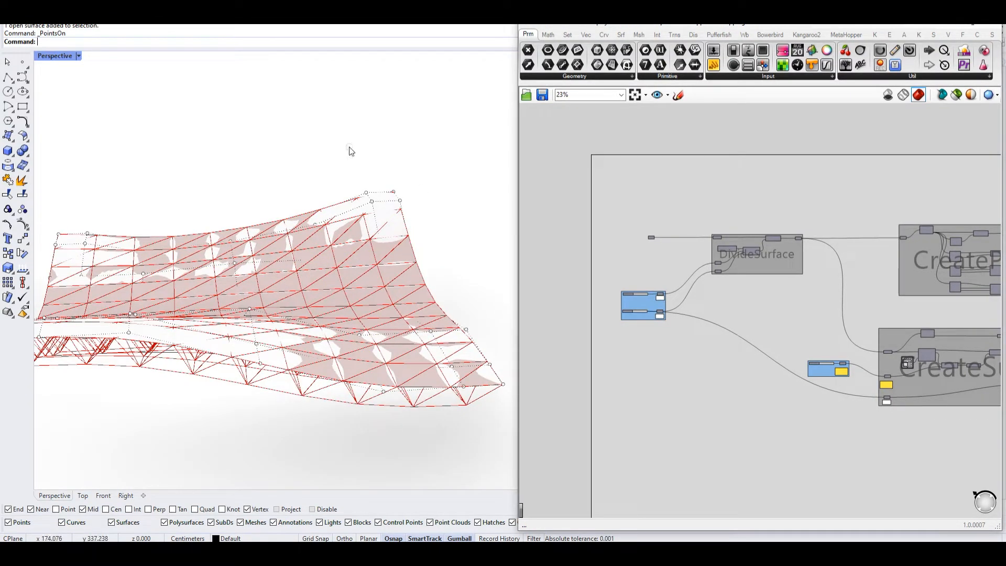
# Reshape one corner of the base surface by selecting groups of its control points and moving them.
pyautogui.moveTo(348, 151); pyautogui.dragTo(452, 203)
pyautogui.moveTo(386, 165); pyautogui.dragTo(430, 260)
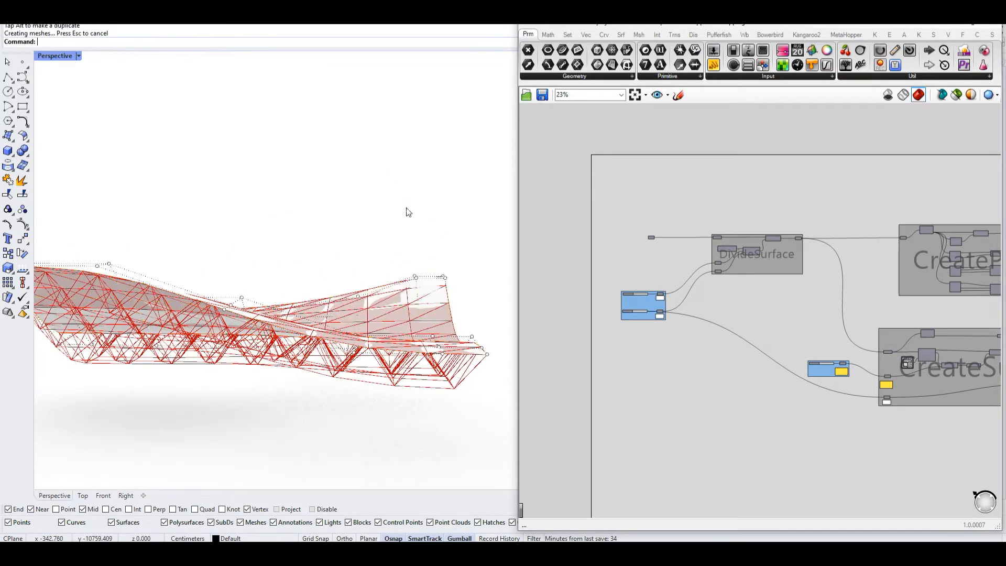
pyautogui.moveTo(409, 212); pyautogui.dragTo(398, 209, button='right')
pyautogui.moveTo(398, 194); pyautogui.dragTo(489, 379)
pyautogui.moveTo(509, 422); pyautogui.dragTo(445, 353, button='right')
pyautogui.moveTo(390, 278); pyautogui.dragTo(465, 373)
pyautogui.moveTo(412, 290); pyautogui.dragTo(436, 266)
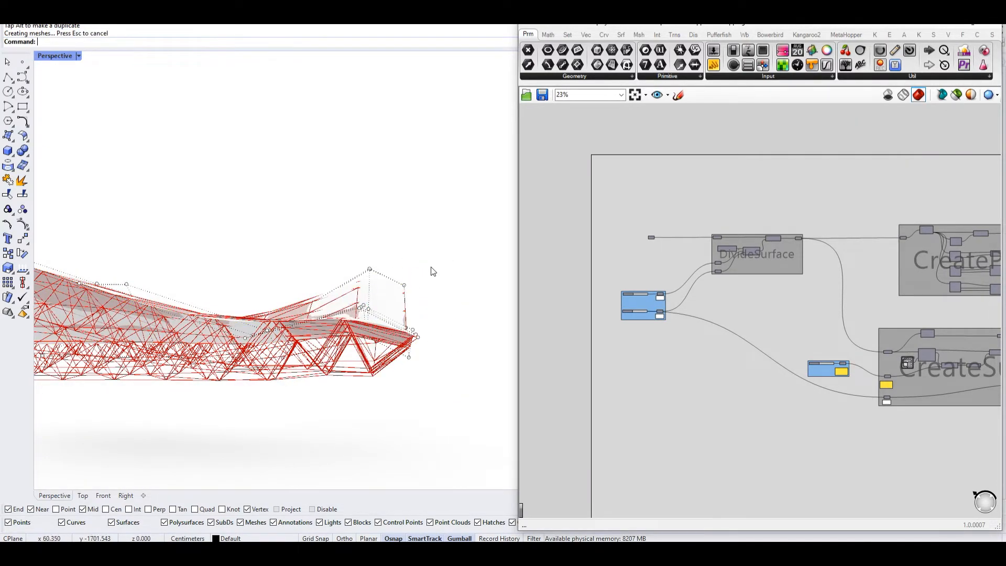
pyautogui.moveTo(389, 271); pyautogui.dragTo(445, 231)
# Raise six control points along the middle of the surface's front edge slightly in the Z direction.
pyautogui.moveTo(448, 225); pyautogui.dragTo(224, 361, button='right')
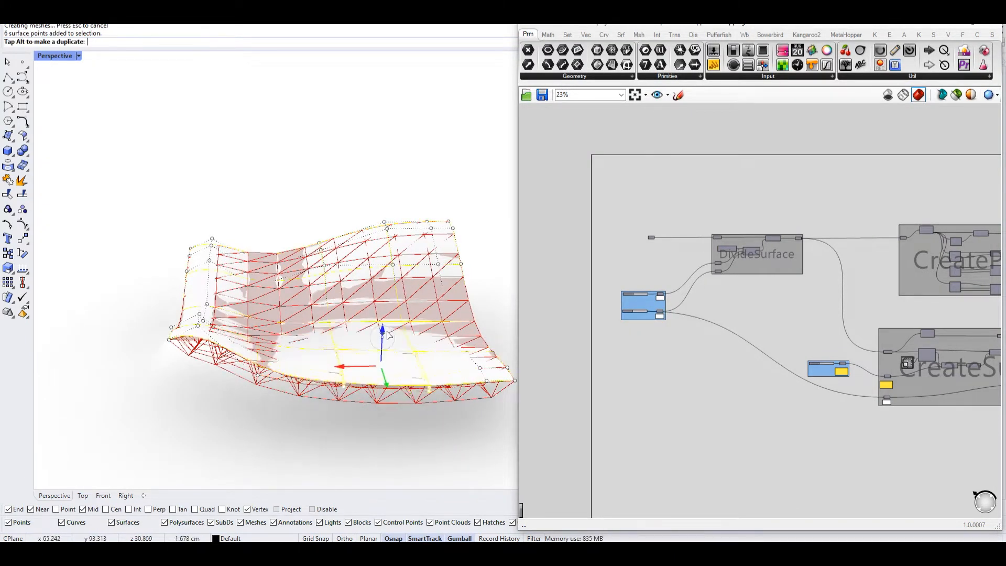
pyautogui.moveTo(390, 326); pyautogui.dragTo(390, 319)
pyautogui.scroll(3, 664, 311)
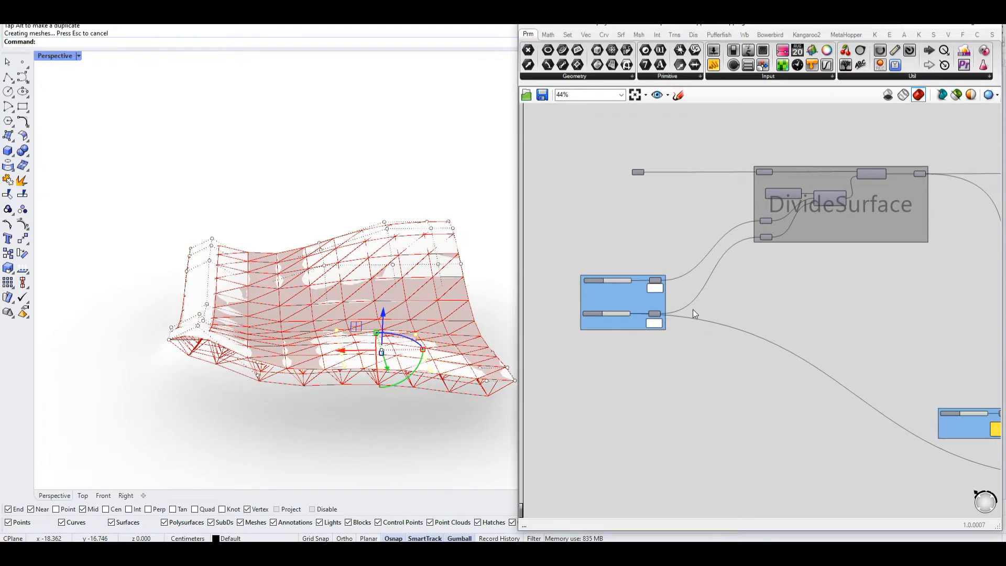
pyautogui.scroll(-2, 360, 343)
pyautogui.scroll(3, 429, 348)
pyautogui.moveTo(430, 351); pyautogui.dragTo(415, 333, button='right')
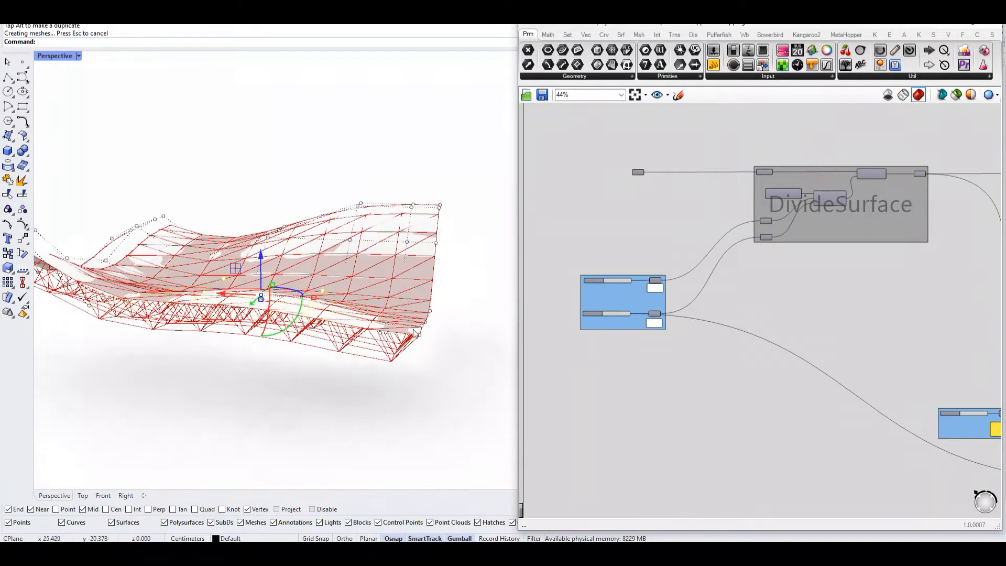
# Nudge the control points near another corner of the surface slightly upward.
pyautogui.moveTo(449, 310); pyautogui.dragTo(435, 390)
pyautogui.moveTo(416, 237); pyautogui.dragTo(416, 231)
pyautogui.click(458, 234)
# Lower seven control points at the surface's curled end slightly in the Z direction.
pyautogui.moveTo(458, 234); pyautogui.dragTo(394, 268, button='right')
pyautogui.scroll(3, 231, 260)
pyautogui.moveTo(144, 184); pyautogui.dragTo(149, 178, button='right')
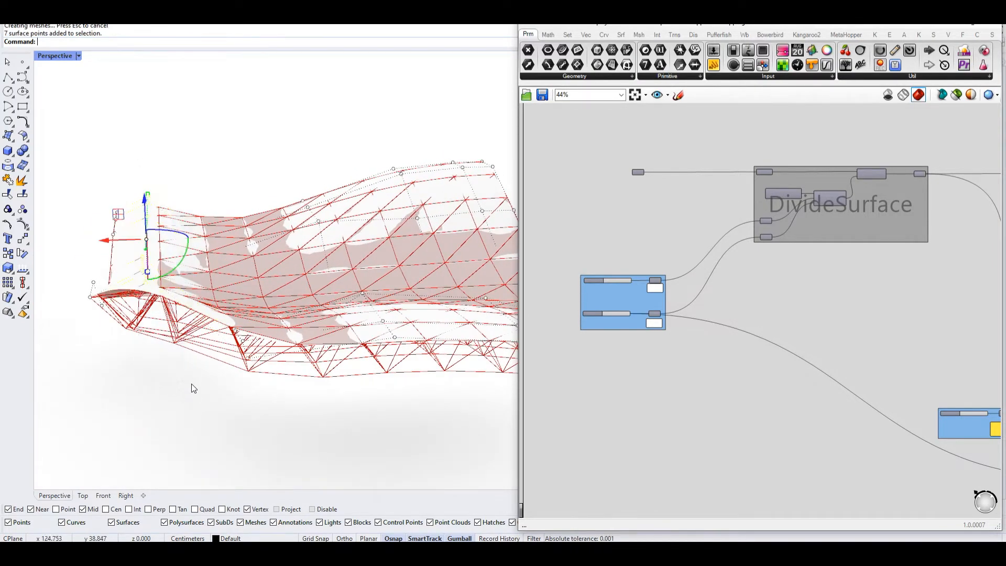
pyautogui.moveTo(145, 201); pyautogui.dragTo(149, 218)
pyautogui.click(198, 152)
# Inspect the updated truss on the reshaped surface from above, from the side and close up at the lower nodes.
pyautogui.scroll(-4, 198, 152)
pyautogui.moveTo(220, 184); pyautogui.dragTo(366, 306, button='right')
pyautogui.scroll(5, 363, 253)
pyautogui.moveTo(324, 250); pyautogui.dragTo(372, 200, button='right')
pyautogui.scroll(-4, 314, 273)
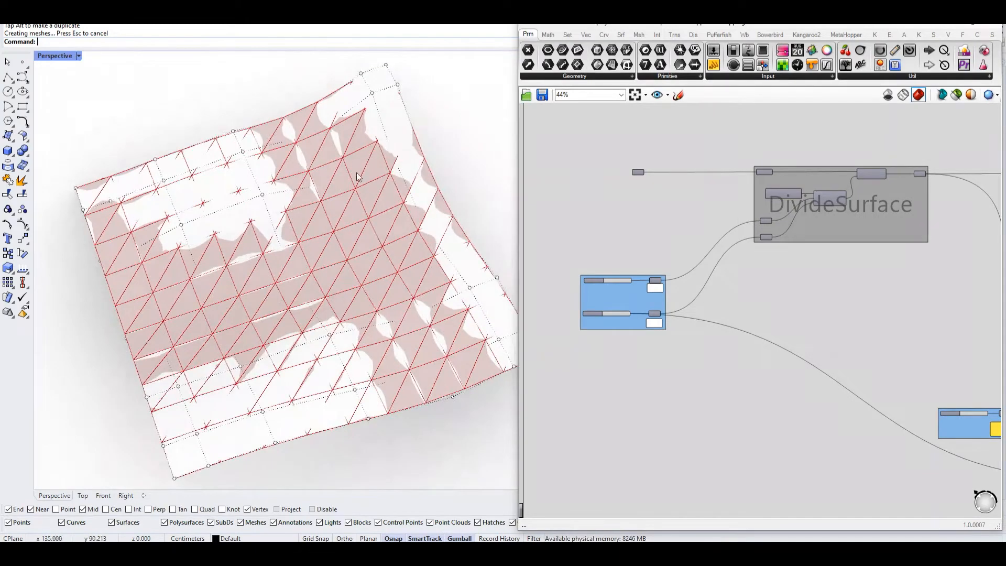
pyautogui.scroll(3, 374, 247)
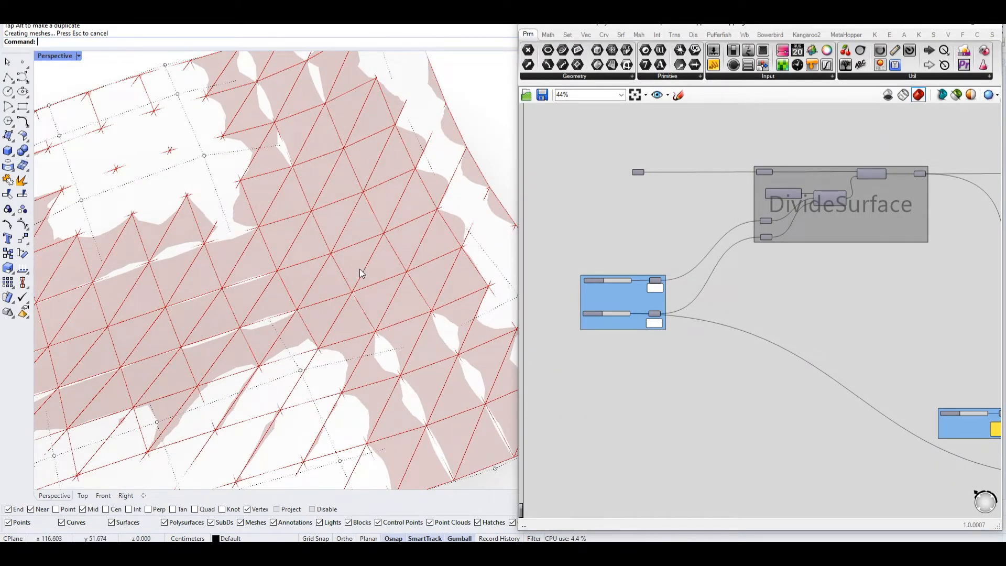
pyautogui.scroll(-4, 365, 263)
pyautogui.moveTo(365, 264); pyautogui.dragTo(336, 343, button='right')
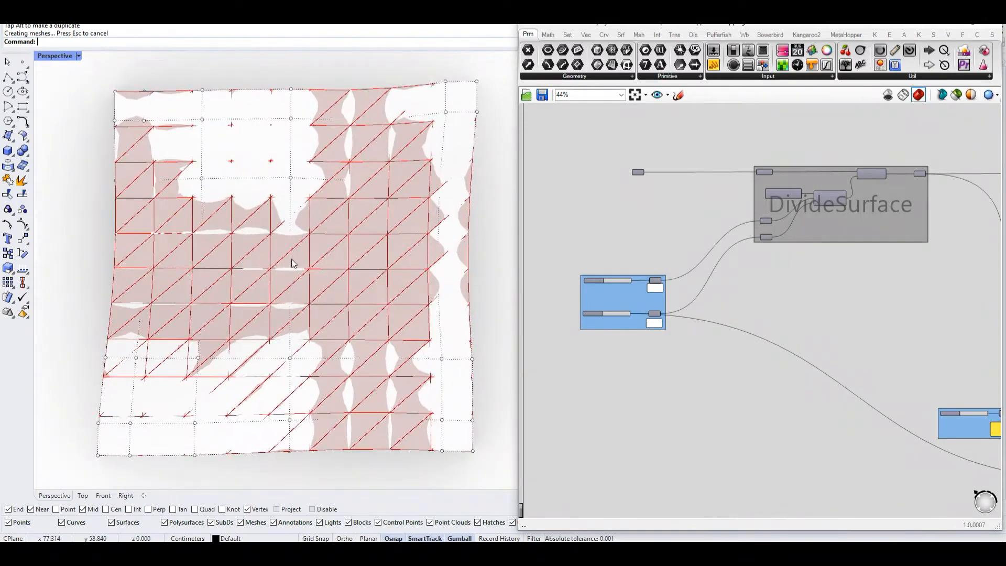
pyautogui.moveTo(316, 294)
pyautogui.mouseDown(button='right')
pyautogui.moveTo(247, 341)
pyautogui.moveTo(305, 287)
pyautogui.moveTo(332, 285)
pyautogui.mouseUp(button='right')
pyautogui.moveTo(278, 266); pyautogui.dragTo(281, 316, button='right')
pyautogui.scroll(4, 315, 257)
pyautogui.scroll(3, 358, 359)
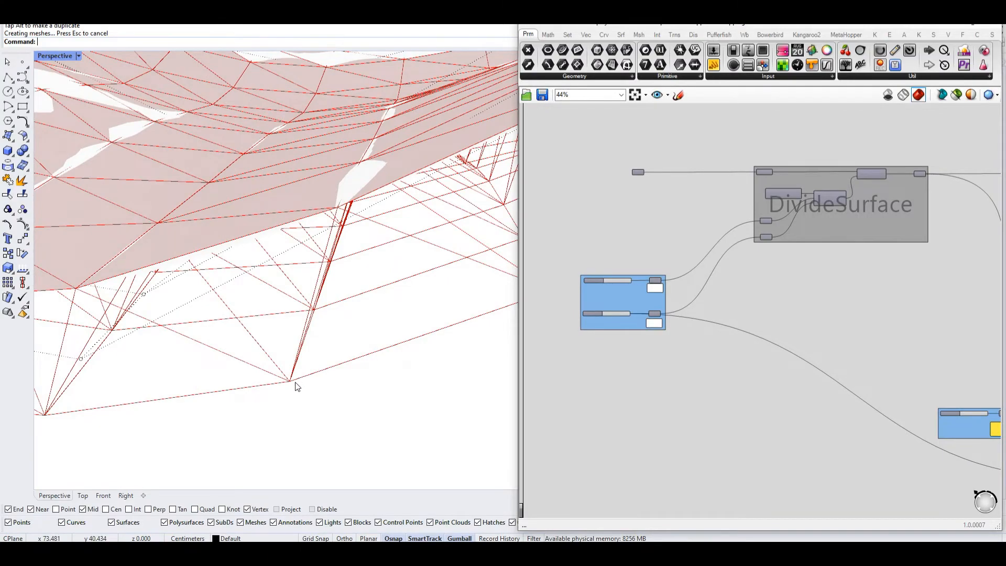
pyautogui.moveTo(294, 383)
pyautogui.mouseDown(button='right')
pyautogui.moveTo(299, 362)
pyautogui.moveTo(312, 381)
pyautogui.mouseUp(button='right')
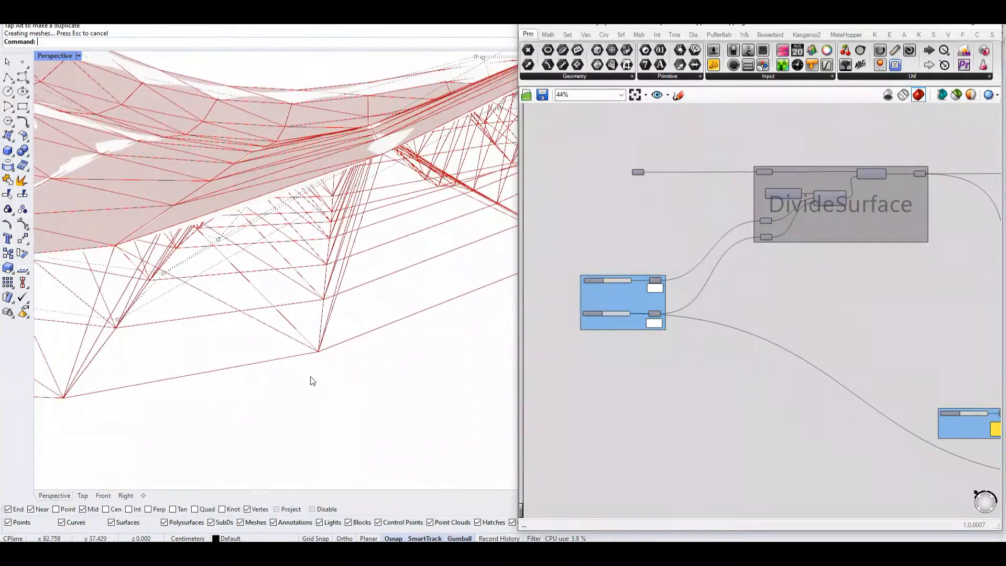
pyautogui.moveTo(336, 344)
pyautogui.mouseDown(button='right')
pyautogui.moveTo(319, 317)
pyautogui.moveTo(171, 377)
pyautogui.moveTo(236, 335)
pyautogui.moveTo(225, 292)
pyautogui.moveTo(146, 303)
pyautogui.moveTo(204, 337)
pyautogui.moveTo(207, 353)
pyautogui.moveTo(405, 322)
pyautogui.moveTo(160, 324)
pyautogui.moveTo(251, 321)
pyautogui.moveTo(337, 342)
pyautogui.moveTo(321, 348)
pyautogui.moveTo(286, 328)
pyautogui.moveTo(176, 326)
pyautogui.moveTo(155, 315)
pyautogui.moveTo(184, 315)
pyautogui.moveTo(157, 315)
pyautogui.moveTo(184, 336)
pyautogui.moveTo(376, 389)
pyautogui.moveTo(414, 350)
pyautogui.moveTo(392, 303)
pyautogui.moveTo(346, 335)
pyautogui.mouseUp(button='right')
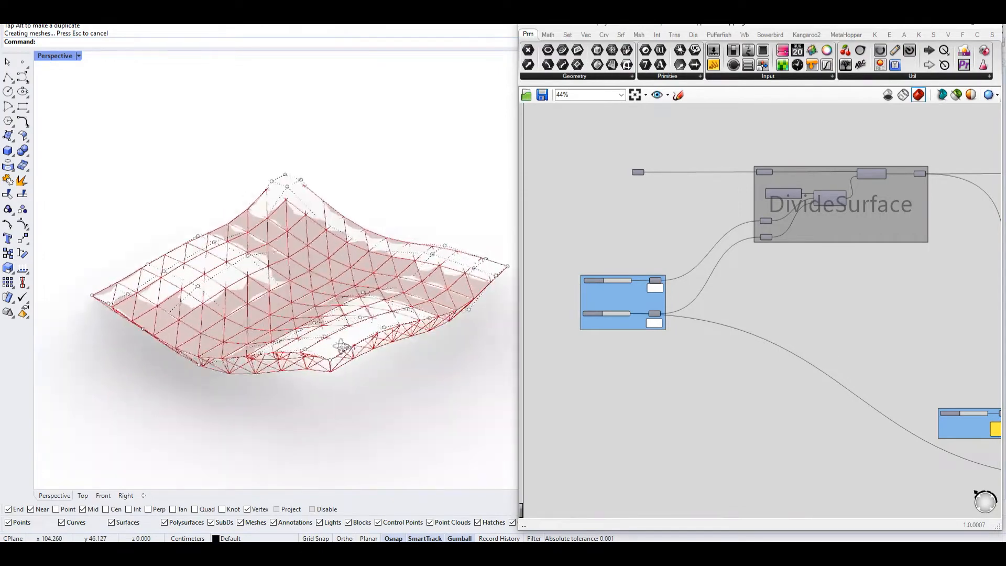
pyautogui.scroll(6, 340, 344)
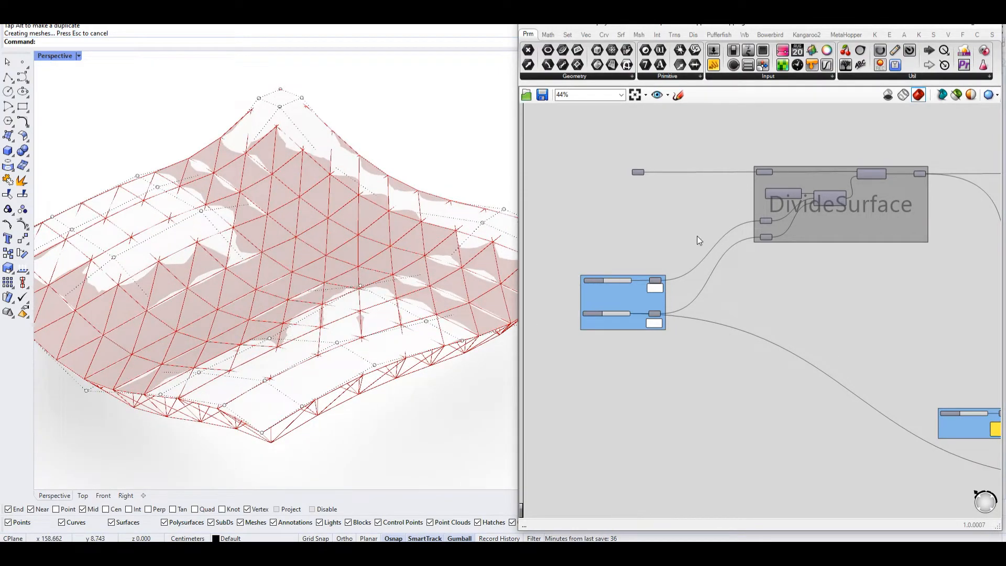
# Create a new empty Grasshopper document.
pyautogui.click(526, 25)
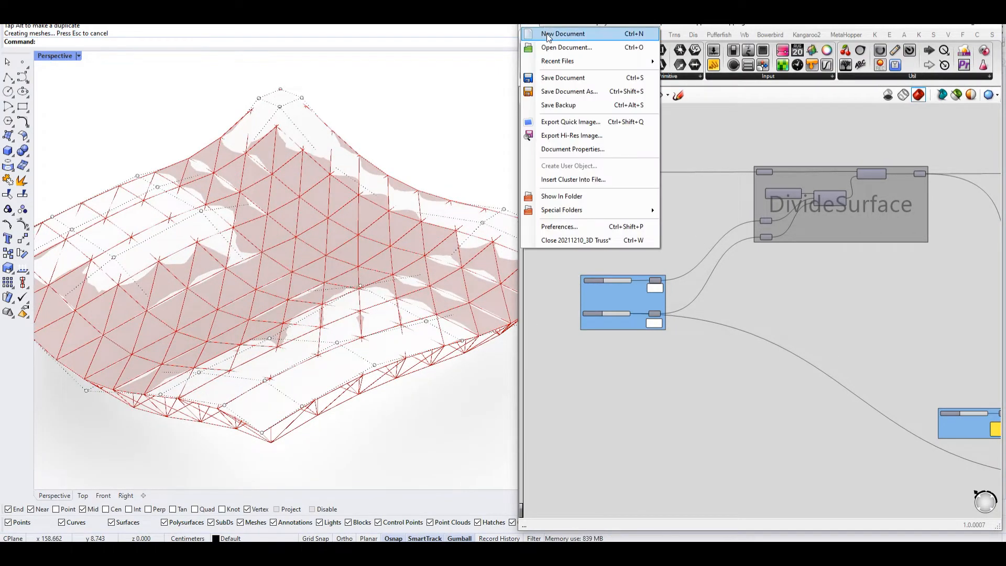
pyautogui.click(572, 34)
pyautogui.scroll(-4, 352, 235)
# Turn off the surface's control points and switch the perspective viewport to Ghosted display.
pyautogui.click(355, 220)
pyautogui.moveTo(434, 175); pyautogui.dragTo(362, 136, button='right')
pyautogui.moveTo(404, 167); pyautogui.dragTo(410, 139, button='right')
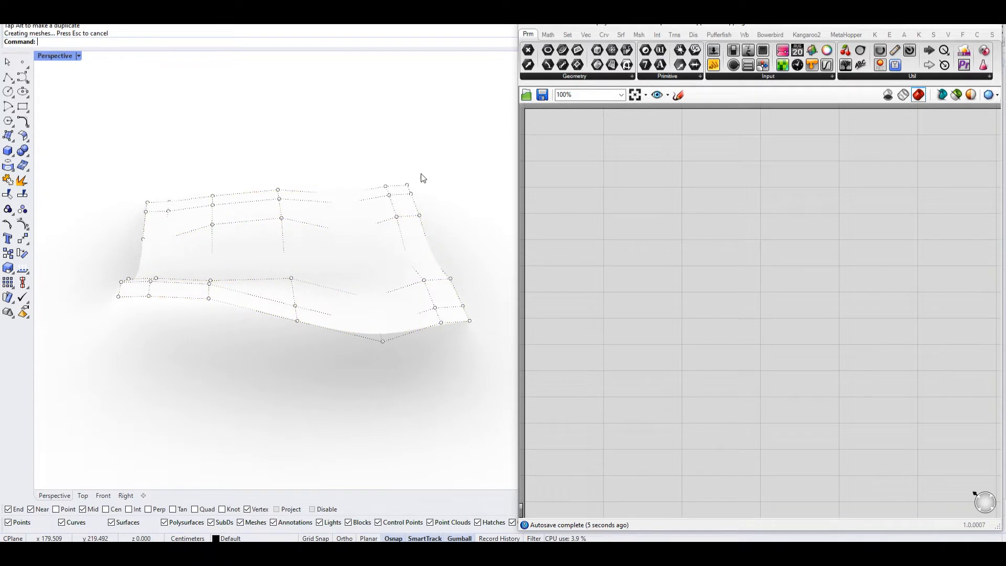
pyautogui.hotkey('ctrl', 'alt', 'g')
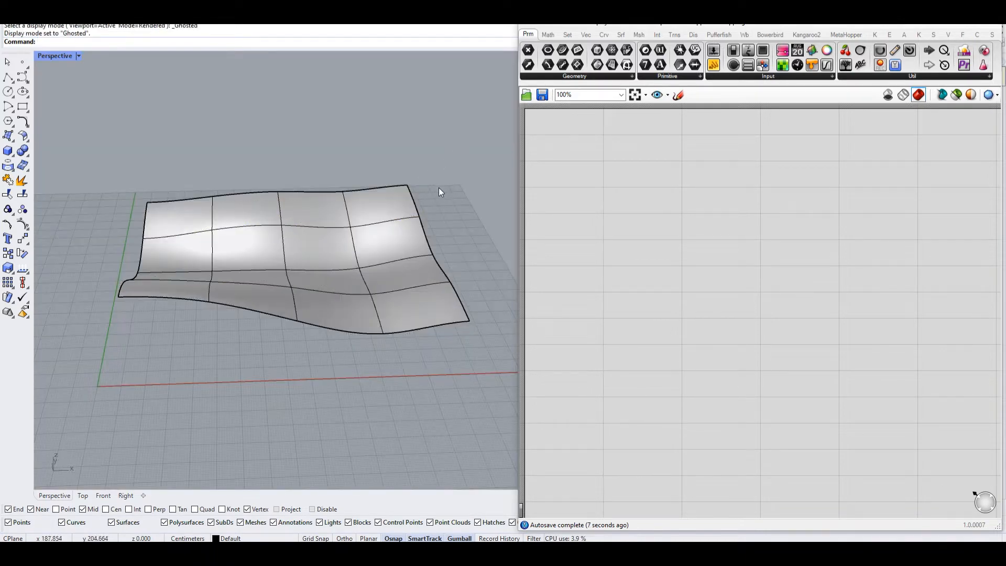
pyautogui.moveTo(433, 209); pyautogui.dragTo(324, 238, button='right')
# Place a Surface parameter on the canvas and reference the Rhino surface in it.
pyautogui.scroll(3, 619, 209)
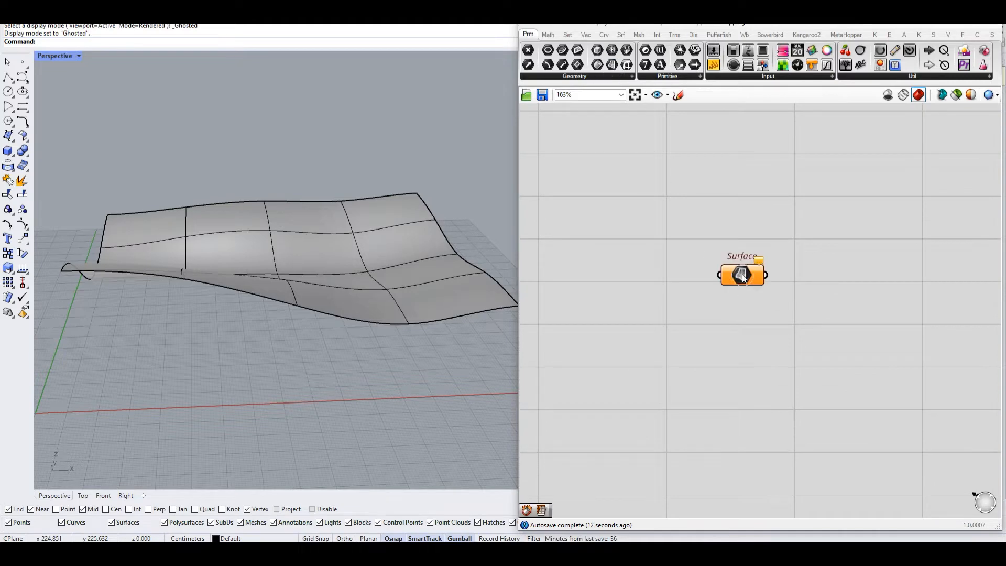
pyautogui.click(446, 257)
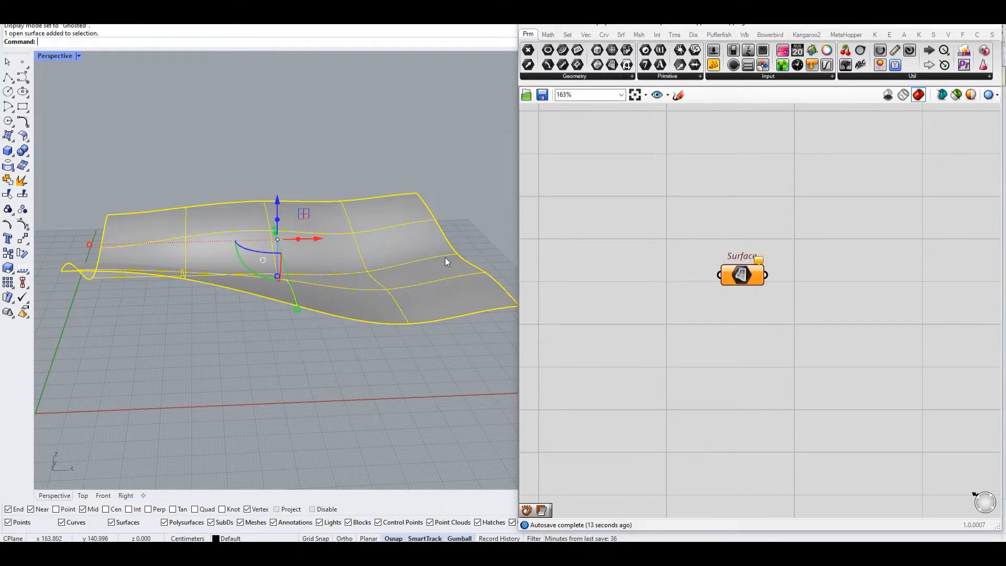
pyautogui.rightClick(738, 276)
pyautogui.click(826, 420)
pyautogui.moveTo(751, 284); pyautogui.dragTo(773, 296)
pyautogui.click(773, 243)
# Hide the original Rhino surface so only the Grasshopper preview is displayed.
pyautogui.moveTo(456, 199); pyautogui.dragTo(363, 203, button='right')
pyautogui.middleClick(364, 203)
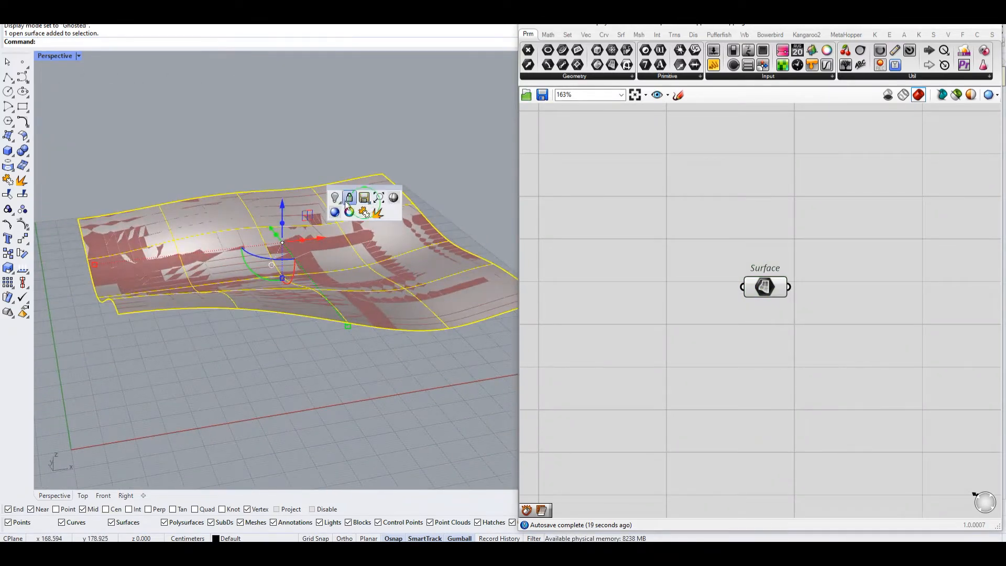
pyautogui.click(331, 203)
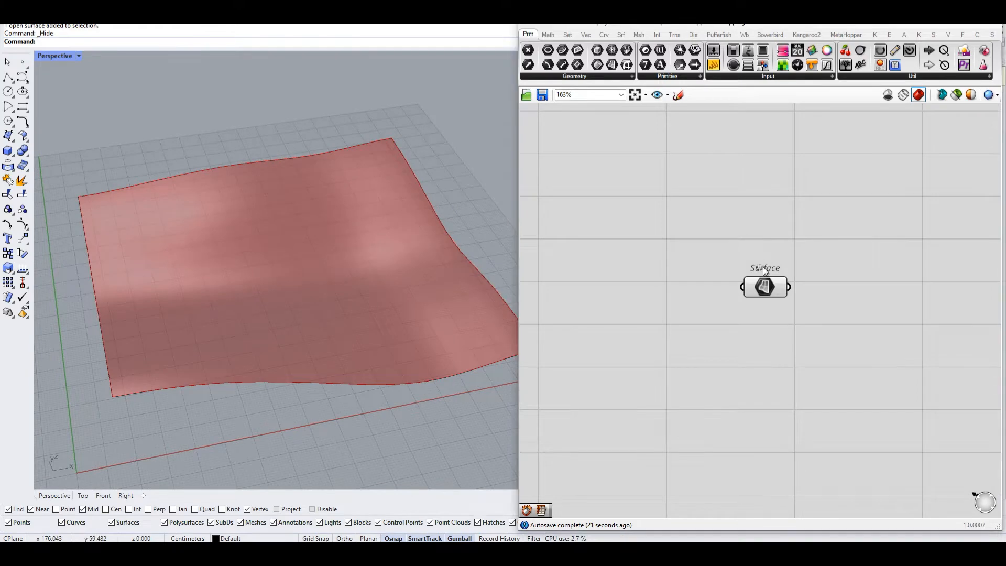
# Highlight the Surface parameter and examine the referenced surface in the viewport from several angles.
pyautogui.moveTo(737, 234); pyautogui.dragTo(854, 326)
pyautogui.moveTo(857, 329); pyautogui.dragTo(754, 269, button='right')
pyautogui.click(753, 225)
pyautogui.moveTo(748, 218); pyautogui.dragTo(693, 300)
pyautogui.moveTo(456, 260); pyautogui.dragTo(360, 251, button='right')
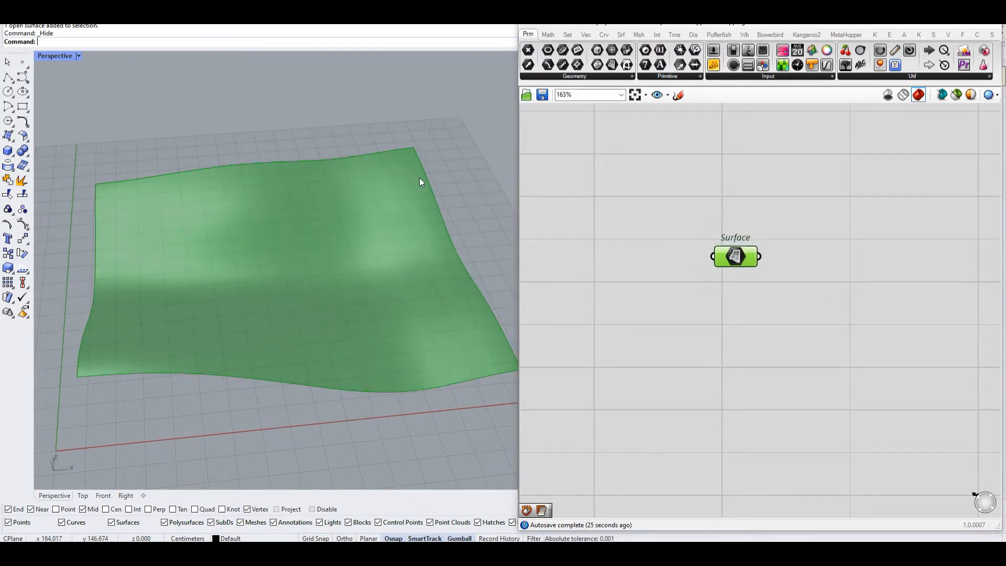
pyautogui.moveTo(419, 178); pyautogui.dragTo(417, 178, button='right')
pyautogui.moveTo(197, 355); pyautogui.dragTo(371, 320, button='right')
pyautogui.moveTo(409, 266); pyautogui.dragTo(288, 280, button='right')
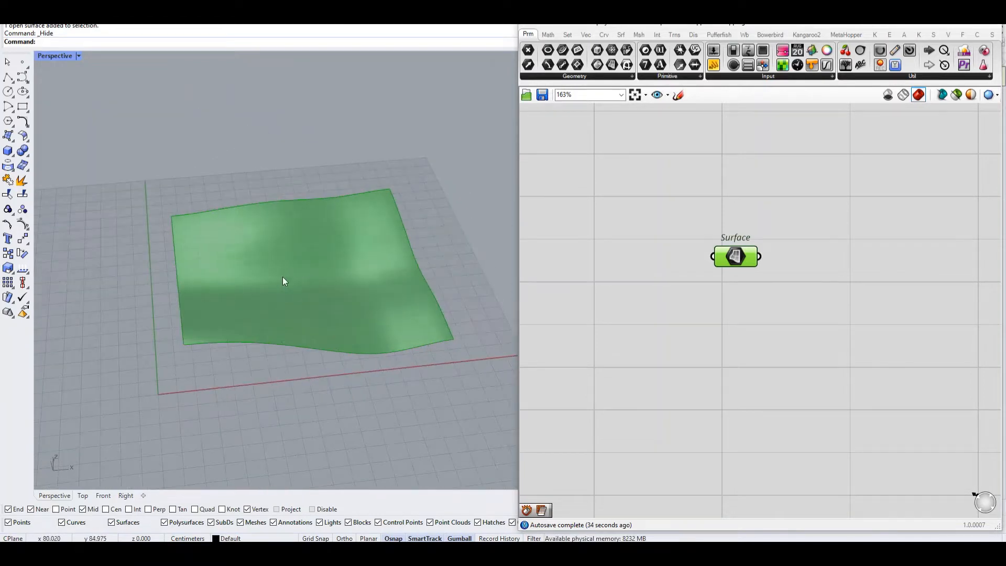
# Reposition the Surface parameter and add a second Surface parameter in line with it, fed by the first.
pyautogui.moveTo(810, 270); pyautogui.dragTo(751, 261, button='right')
pyautogui.moveTo(780, 294); pyautogui.dragTo(762, 269, button='right')
pyautogui.click(708, 233)
pyautogui.moveTo(648, 224); pyautogui.dragTo(641, 216)
pyautogui.moveTo(346, 315); pyautogui.dragTo(324, 344, button='right')
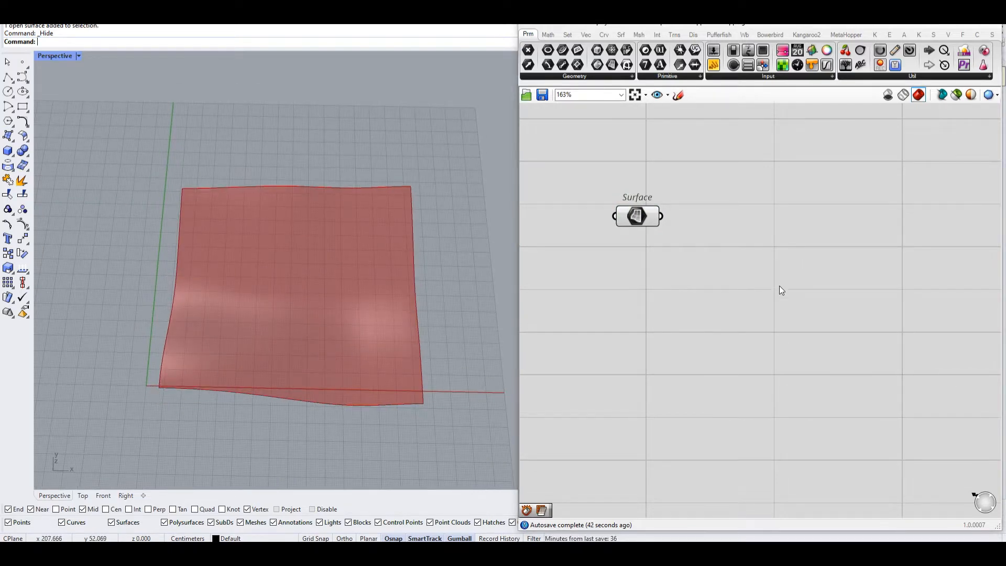
pyautogui.doubleClick(757, 238)
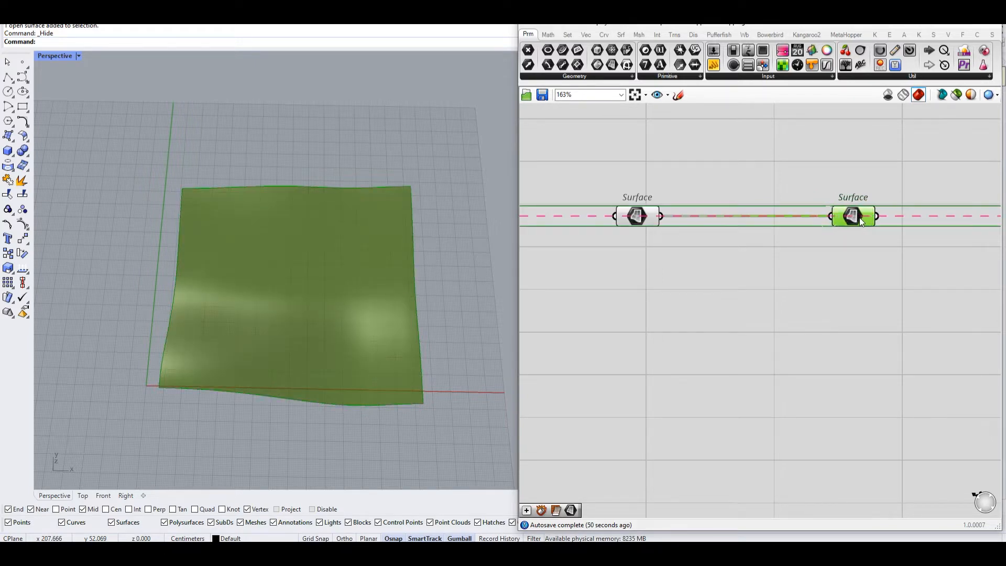
pyautogui.moveTo(860, 217); pyautogui.dragTo(863, 217)
pyautogui.moveTo(936, 227); pyautogui.dragTo(752, 247, button='right')
pyautogui.click(751, 247)
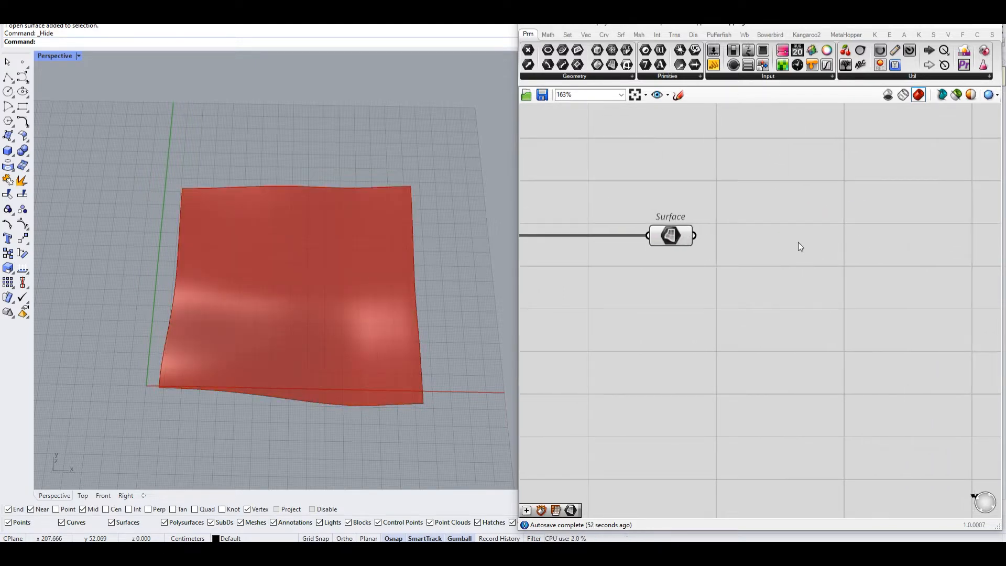
# Add an Isotrim component and place it well beyond the second Surface parameter.
pyautogui.write('iso')
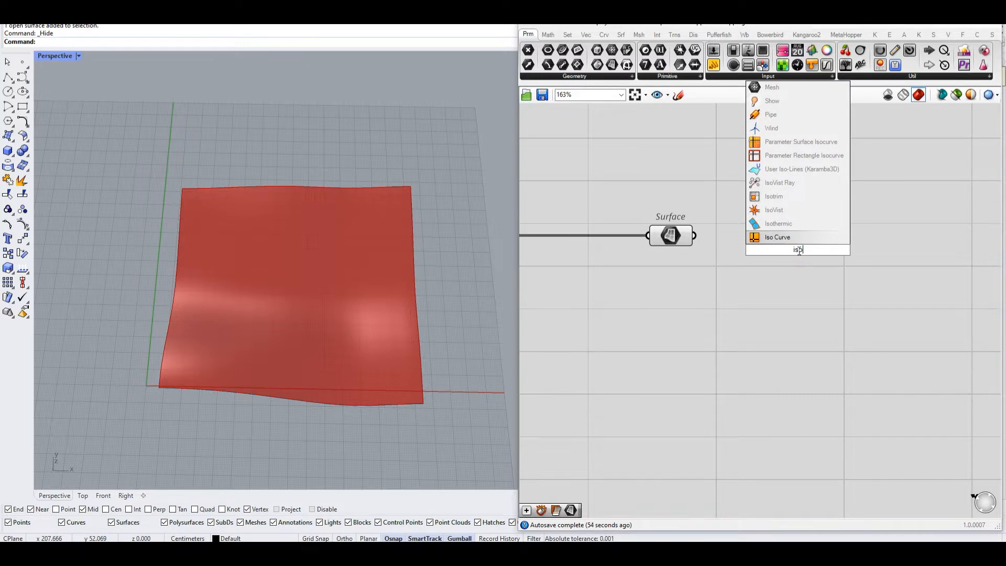
pyautogui.click(807, 195)
pyautogui.moveTo(785, 247); pyautogui.dragTo(878, 248)
pyautogui.moveTo(830, 258); pyautogui.dragTo(763, 268, button='right')
pyautogui.moveTo(791, 266); pyautogui.dragTo(867, 261)
# Add a Divide Domain² component between the second Surface parameter and Isotrim.
pyautogui.doubleClick(714, 312)
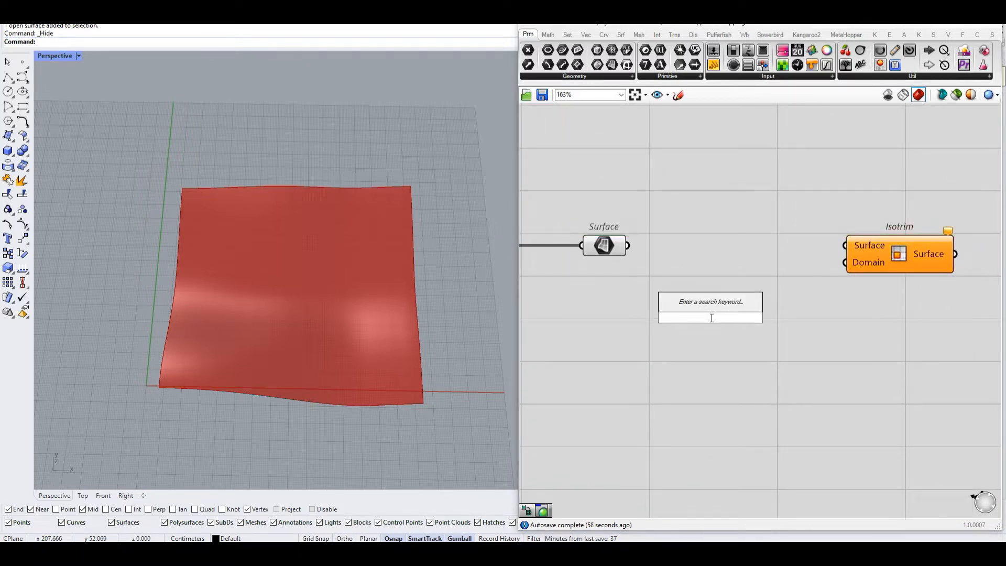
pyautogui.write('divid')
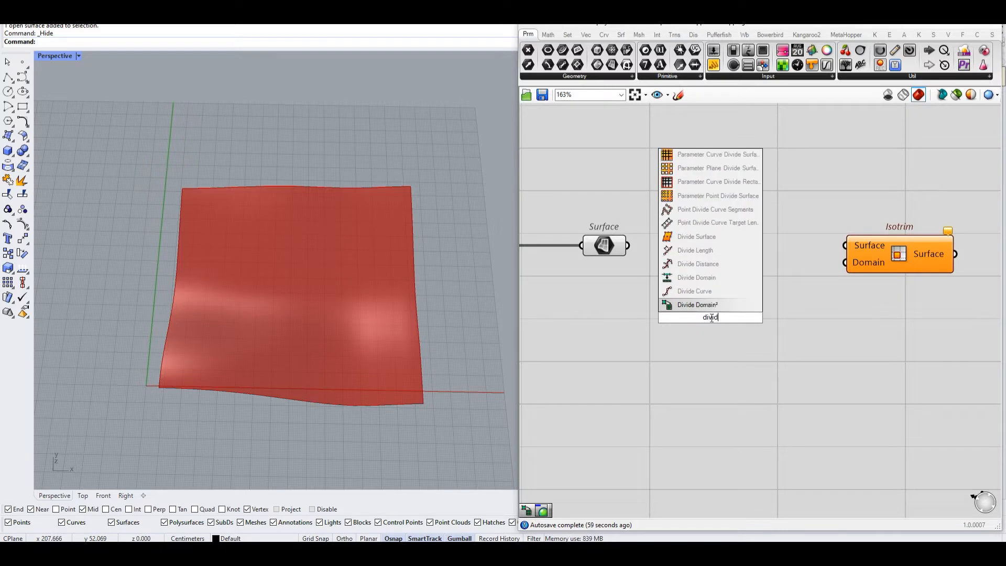
pyautogui.click(735, 304)
pyautogui.moveTo(737, 300); pyautogui.dragTo(715, 311)
pyautogui.moveTo(688, 301); pyautogui.dragTo(710, 292, button='right')
pyautogui.moveTo(621, 320); pyautogui.dragTo(696, 295, button='right')
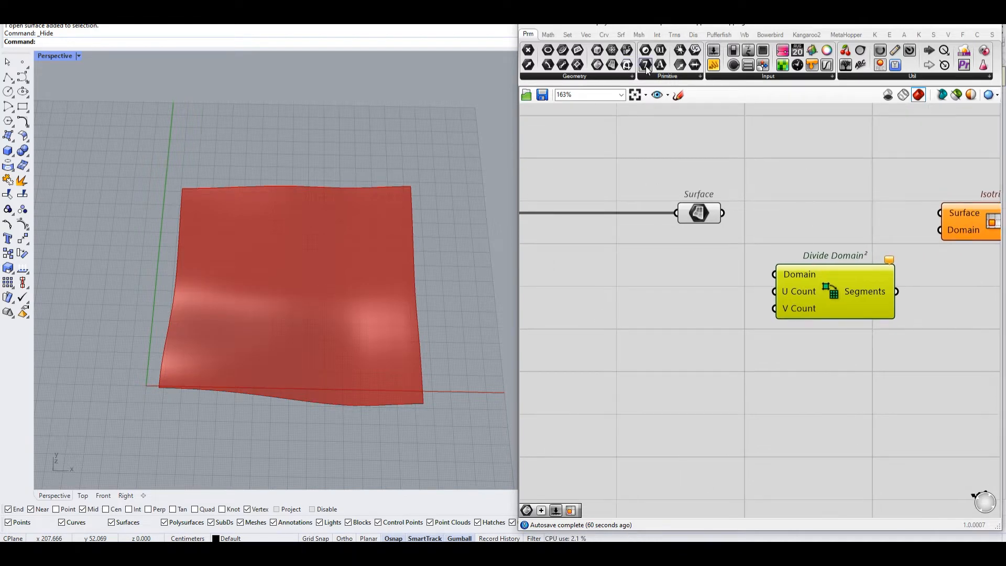
# Place two Integer parameters, one above the other, under the second Surface parameter for the U and V counts.
pyautogui.click(708, 299)
pyautogui.moveTo(709, 300); pyautogui.dragTo(698, 340)
pyautogui.keyDown('alt'); pyautogui.moveTo(700, 376); pyautogui.dragTo(701, 378); pyautogui.keyUp('alt')
pyautogui.moveTo(646, 308); pyautogui.dragTo(704, 303, button='right')
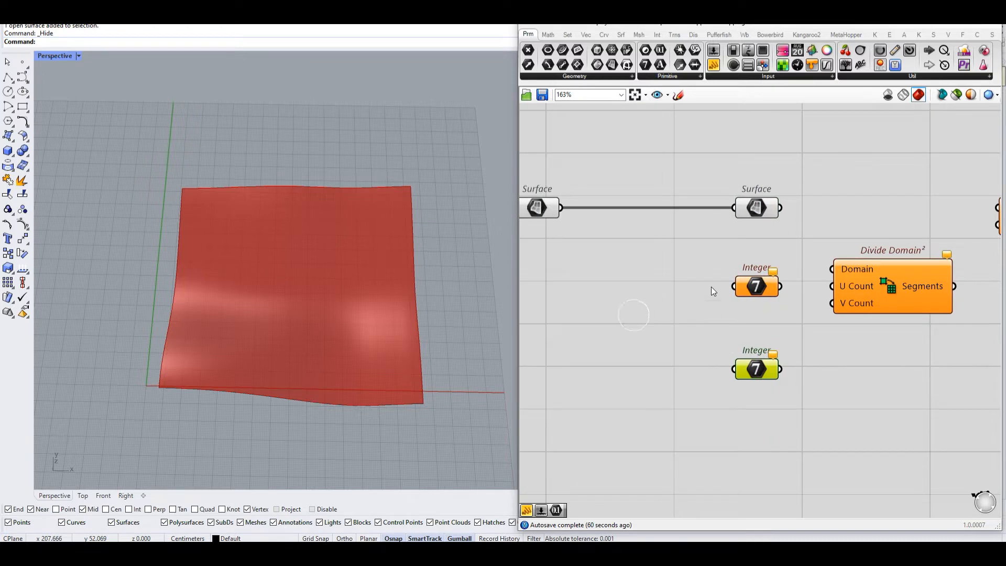
# Add a Number Slider with value 5 and connect it to the upper Integer parameter.
pyautogui.moveTo(584, 294); pyautogui.dragTo(601, 276, button='right')
pyautogui.doubleClick(601, 276)
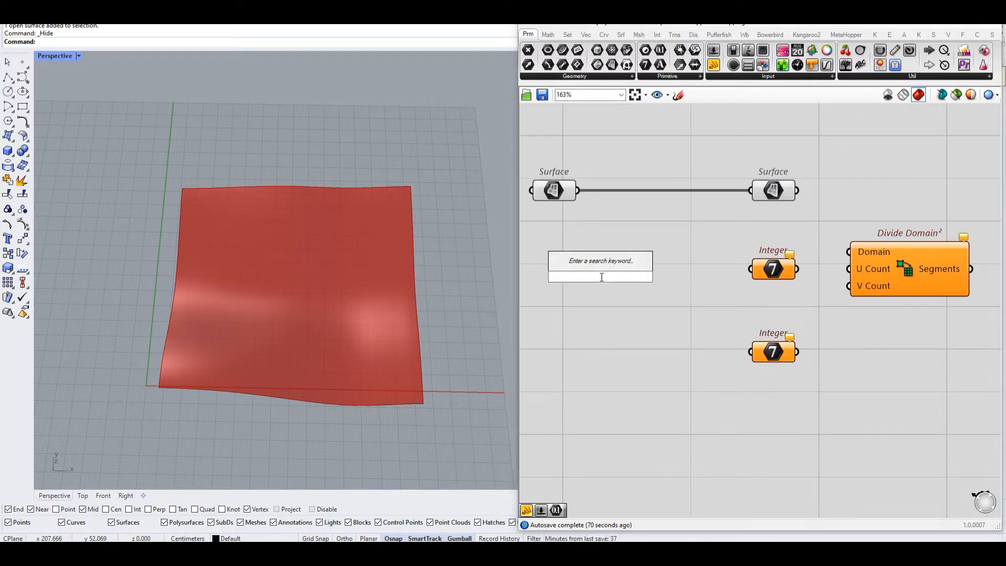
pyautogui.write('5<2')
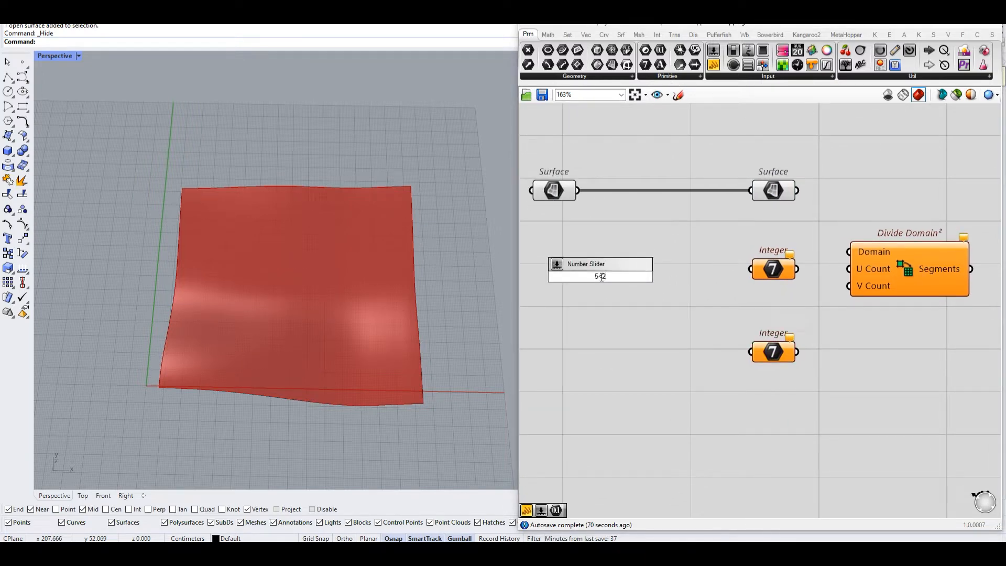
pyautogui.press('Return')
pyautogui.moveTo(690, 276); pyautogui.dragTo(750, 273)
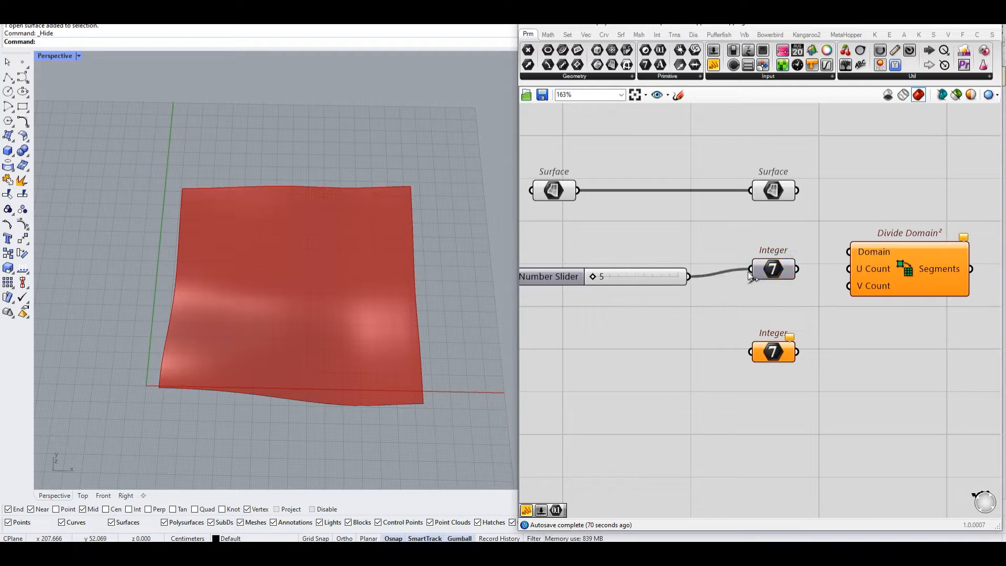
# Duplicate the slider for the lower Integer parameter and feed the two Integers into U Count and V Count of Divide Domain².
pyautogui.moveTo(653, 275); pyautogui.dragTo(751, 352)
pyautogui.moveTo(667, 371); pyautogui.dragTo(667, 362)
pyautogui.moveTo(797, 352); pyautogui.dragTo(850, 286)
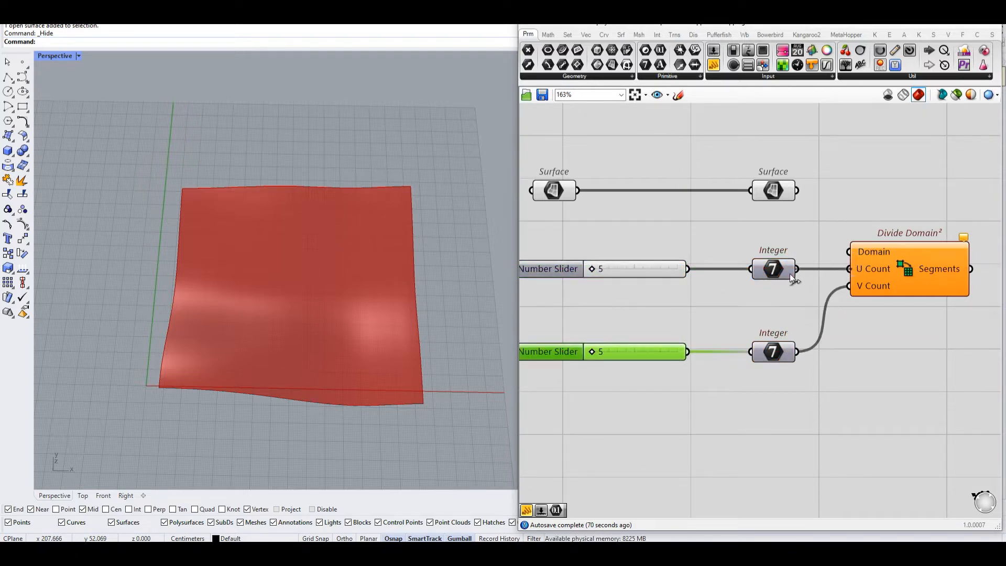
# Shift the Divide Domain² component slightly farther away from the two Integer parameters.
pyautogui.moveTo(839, 317); pyautogui.dragTo(714, 332, button='right')
pyautogui.moveTo(785, 278); pyautogui.dragTo(821, 278)
pyautogui.moveTo(815, 241); pyautogui.dragTo(525, 422)
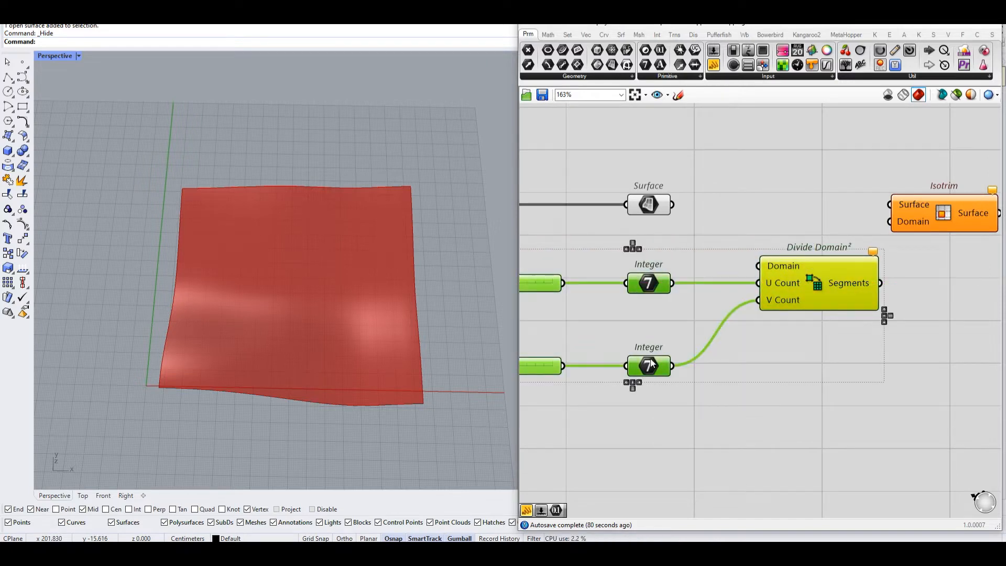
pyautogui.click(727, 236)
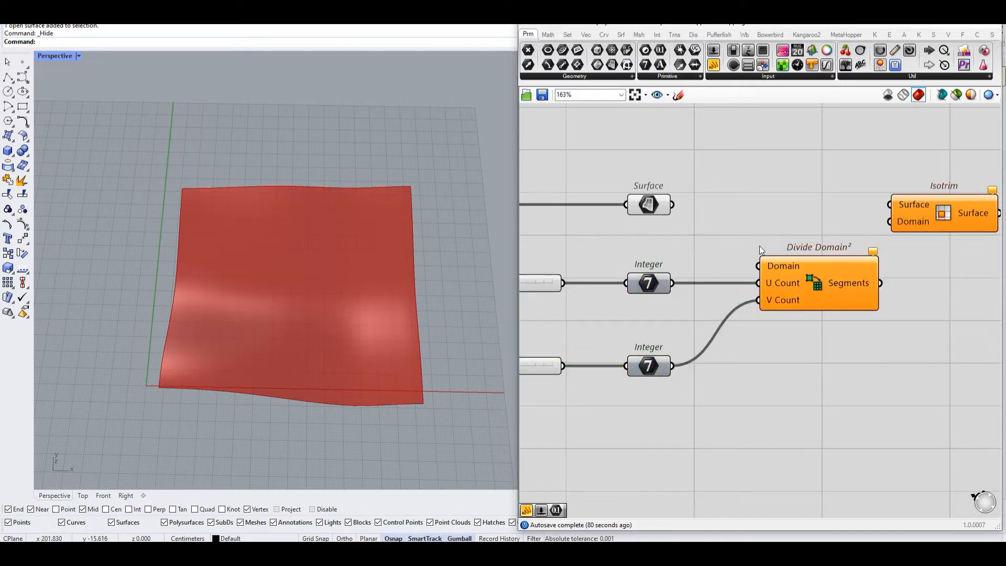
pyautogui.moveTo(816, 226); pyautogui.dragTo(811, 239, button='right')
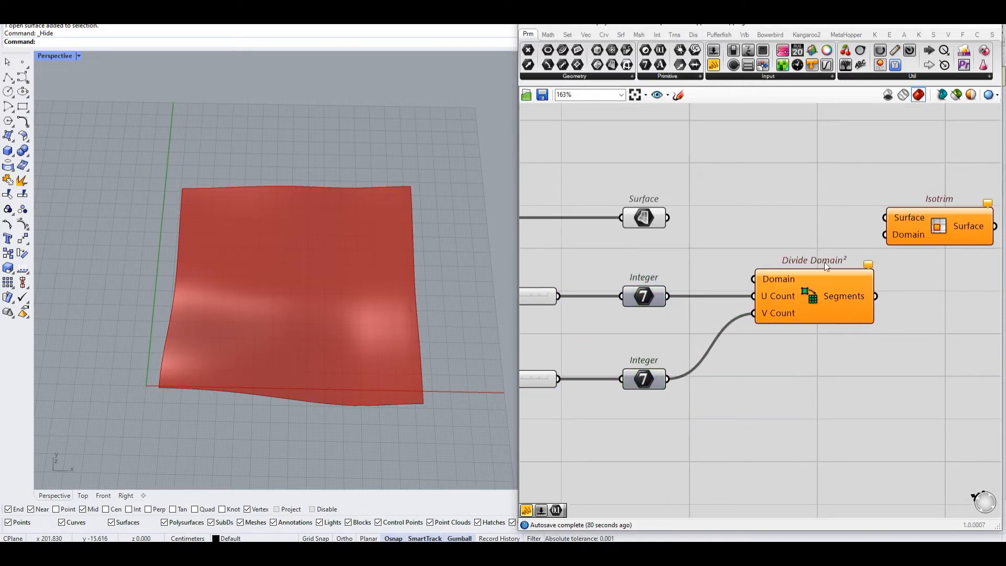
# Connect the second Surface parameter to the Domain input of Divide Domain² and inspect the inherited base domain.
pyautogui.click(657, 220)
pyautogui.moveTo(724, 266); pyautogui.dragTo(754, 278)
pyautogui.scroll(3, 763, 279)
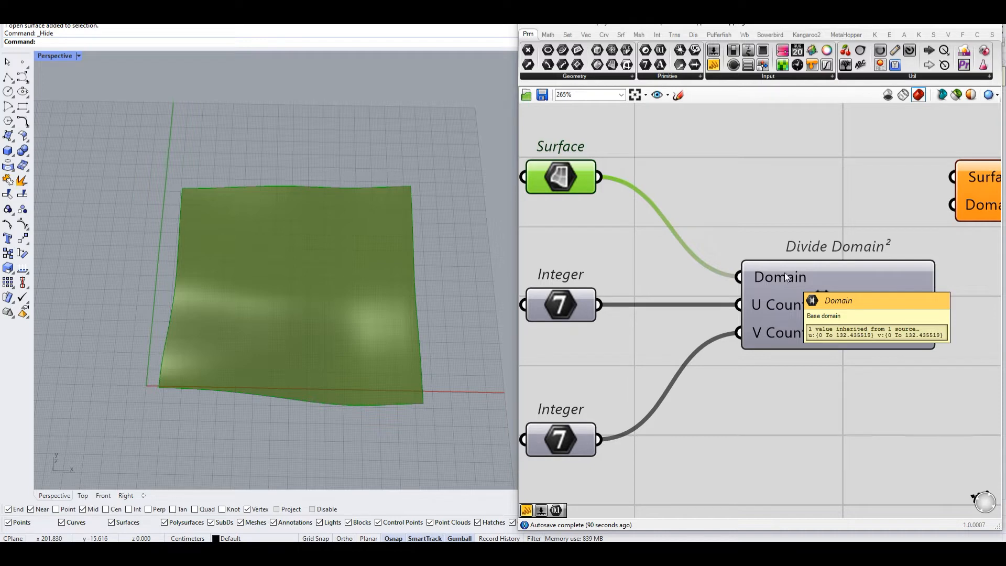
pyautogui.click(685, 238)
pyautogui.click(788, 277)
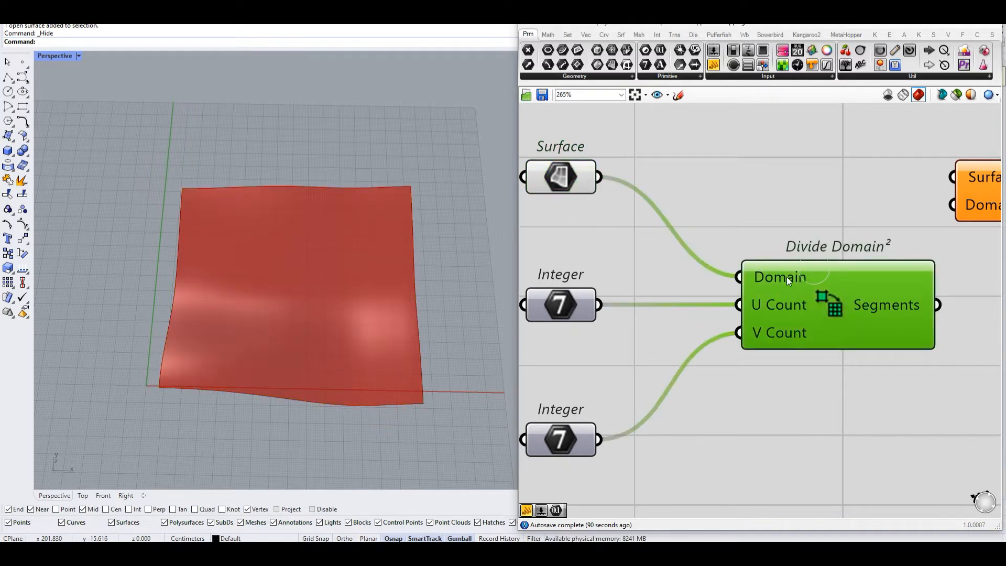
pyautogui.scroll(-2, 787, 277)
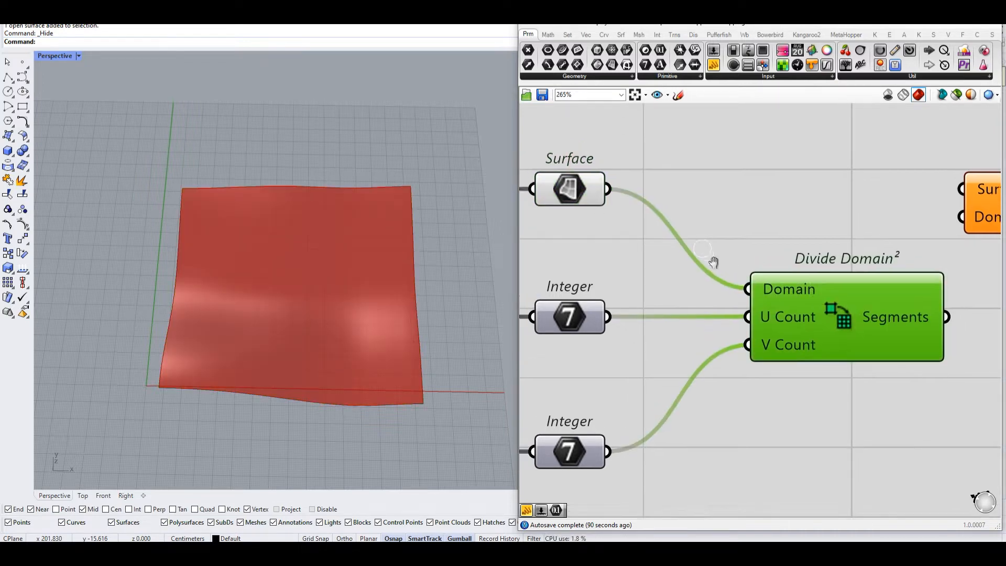
pyautogui.click(748, 230)
# Reparameterize the second Surface parameter and check the domain passed to Divide Domain².
pyautogui.rightClick(565, 212)
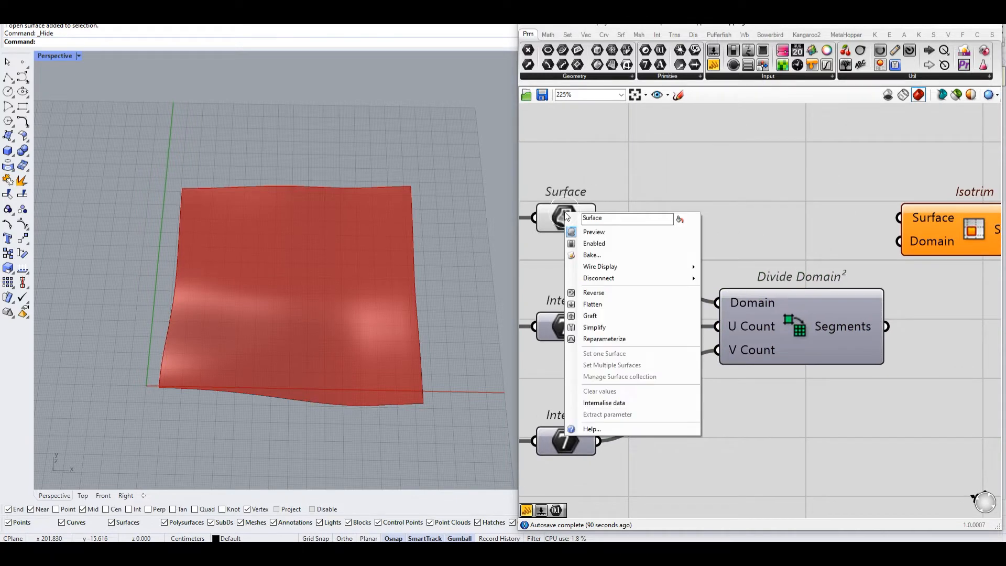
pyautogui.click(641, 339)
pyautogui.moveTo(623, 272); pyautogui.dragTo(740, 270, button='right')
pyautogui.click(690, 225)
pyautogui.moveTo(874, 304)
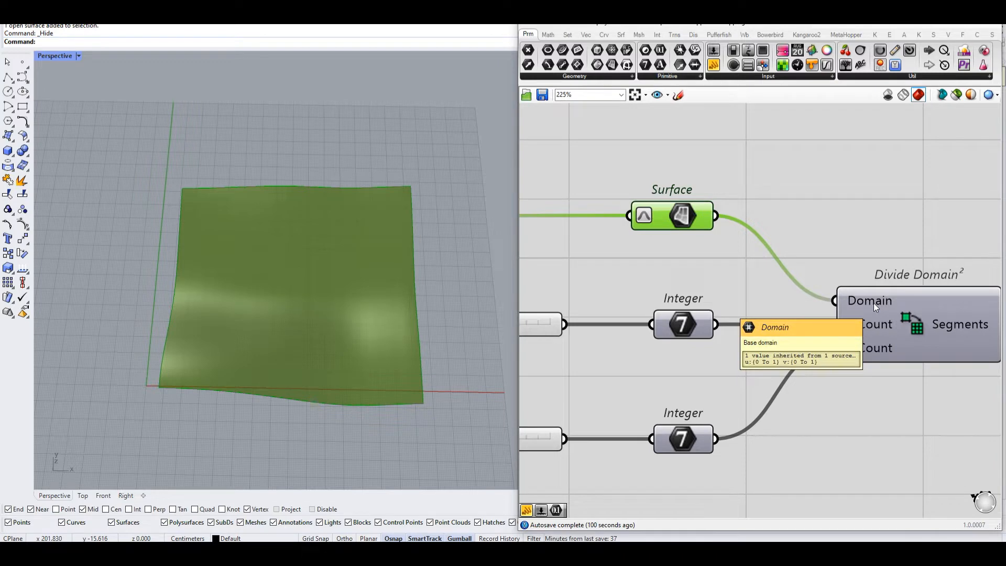
# Connect Segments to Isotrim's Domain input and the reparameterized Surface to its Surface input.
pyautogui.scroll(-1, 928, 294)
pyautogui.moveTo(927, 295); pyautogui.dragTo(770, 300, button='right')
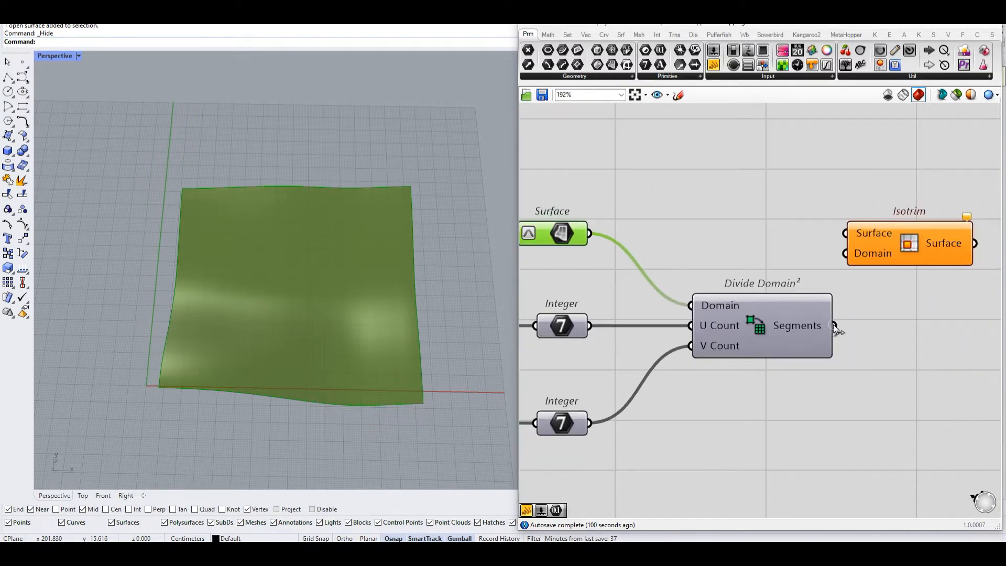
pyautogui.moveTo(840, 262); pyautogui.dragTo(583, 228)
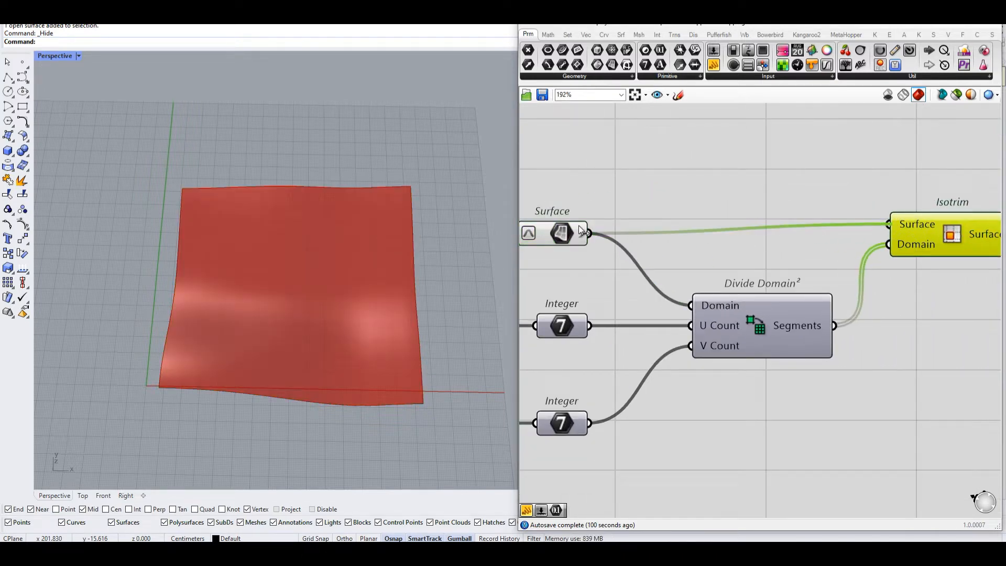
# Examine the Isotrim subdivision of the surface in the Perspective viewport.
pyautogui.moveTo(909, 228); pyautogui.dragTo(764, 233, button='right')
pyautogui.scroll(-2, 707, 210)
pyautogui.click(590, 265)
pyautogui.moveTo(837, 168); pyautogui.dragTo(778, 260)
pyautogui.moveTo(335, 294); pyautogui.dragTo(427, 298, button='right')
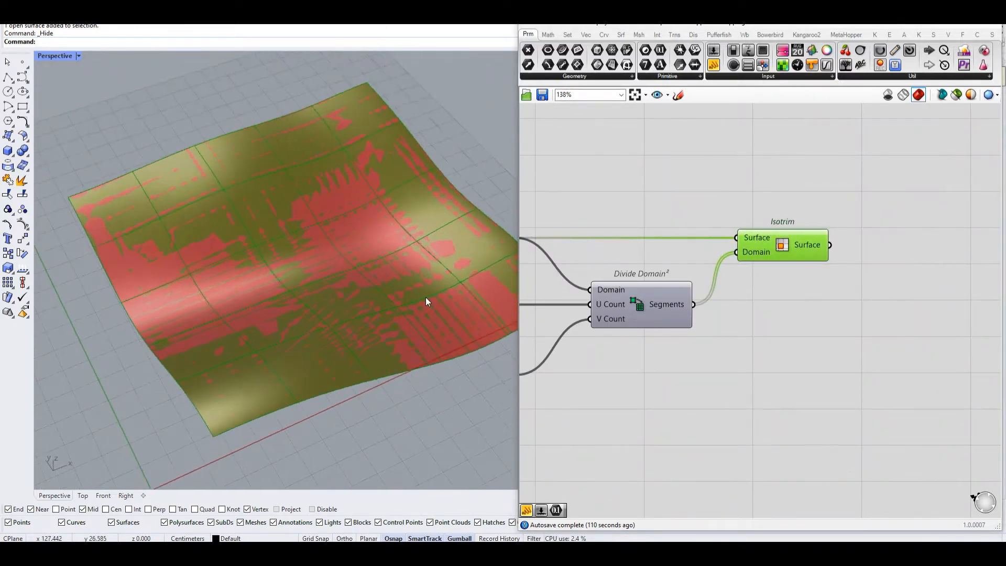
pyautogui.scroll(3, 341, 373)
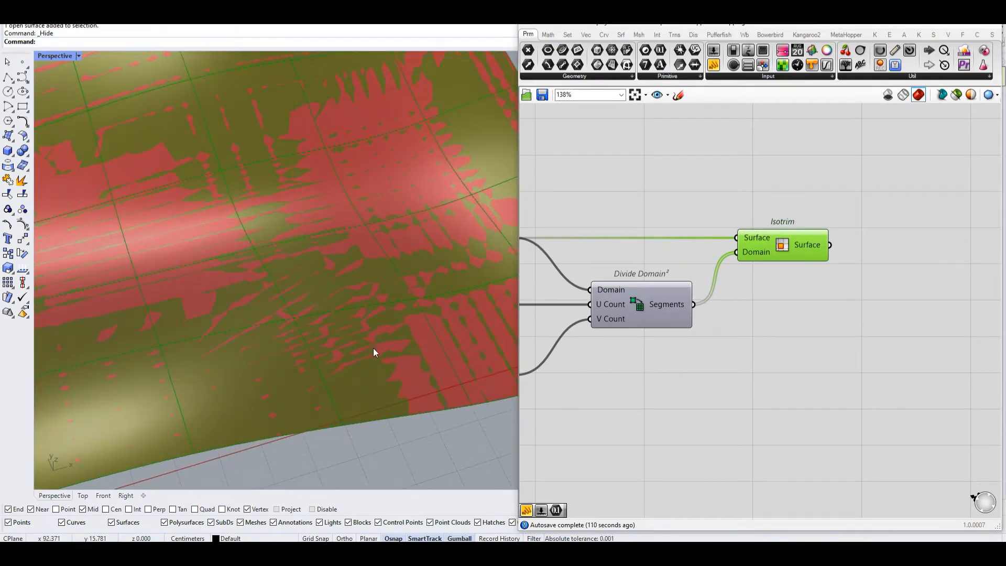
pyautogui.scroll(-3, 328, 318)
pyautogui.scroll(-2, 797, 278)
# Turn off the preview of both Surface parameters that feed the division.
pyautogui.moveTo(726, 205); pyautogui.dragTo(609, 275)
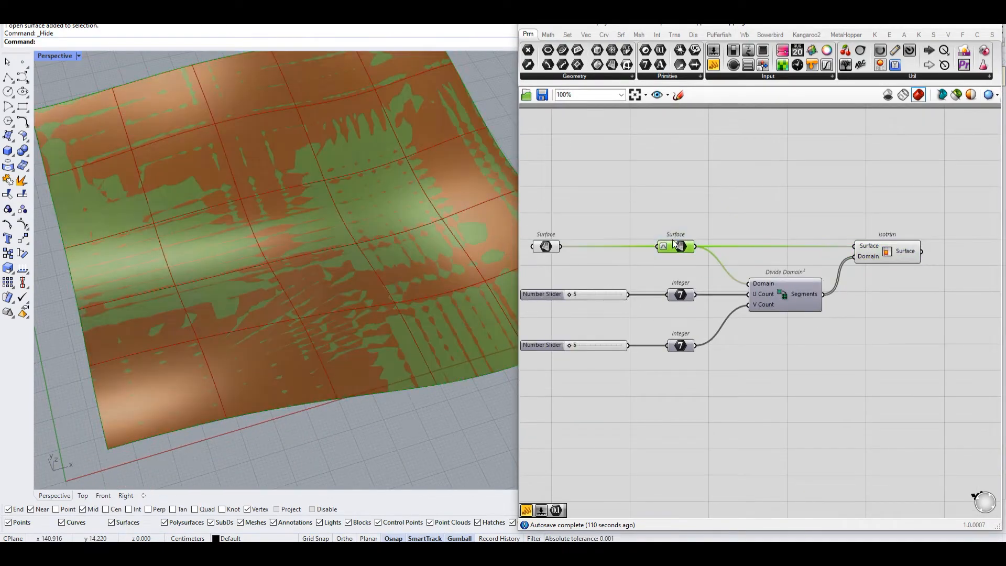
pyautogui.middleClick(757, 199)
pyautogui.moveTo(714, 201); pyautogui.dragTo(507, 255)
pyautogui.middleClick(749, 161)
pyautogui.click(783, 179)
pyautogui.click(823, 197)
# Set the U count slider to 9 and the V count slider to 11.
pyautogui.moveTo(391, 278); pyautogui.dragTo(341, 328, button='right')
pyautogui.scroll(-3, 433, 315)
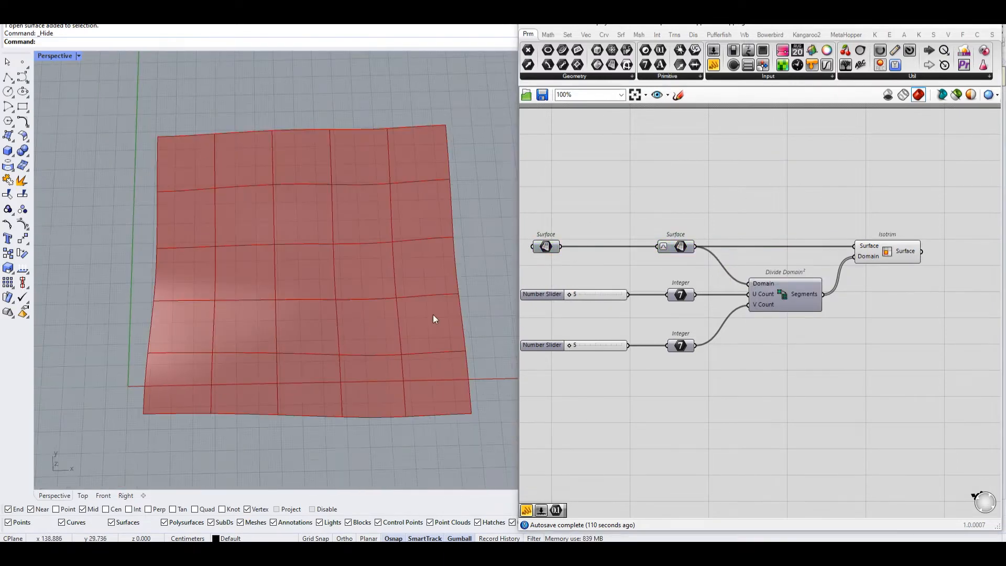
pyautogui.scroll(4, 592, 310)
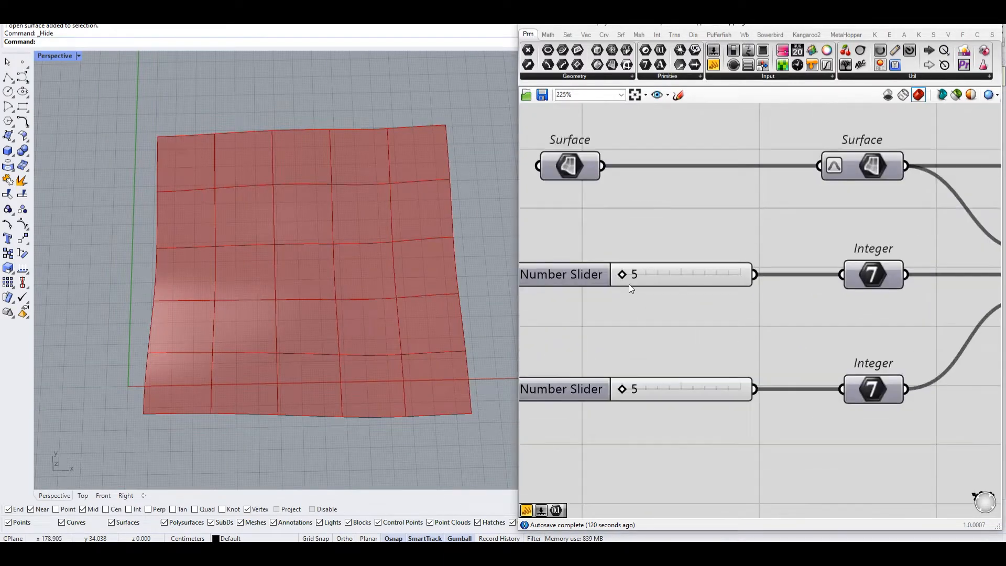
pyautogui.moveTo(622, 274); pyautogui.dragTo(646, 275)
pyautogui.moveTo(628, 391); pyautogui.dragTo(665, 384)
pyautogui.moveTo(644, 275); pyautogui.dragTo(654, 274)
pyautogui.moveTo(346, 262); pyautogui.dragTo(318, 300, button='right')
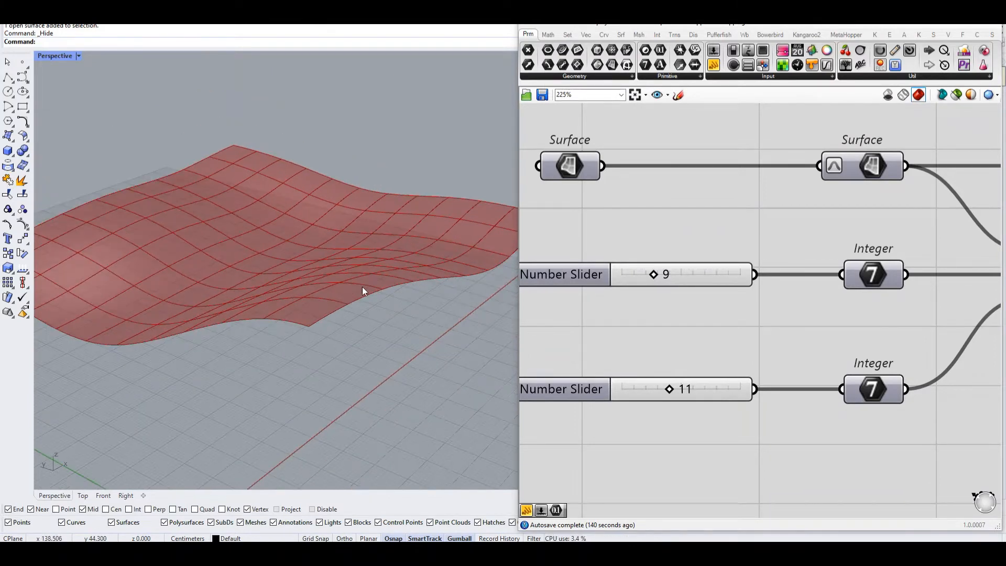
# Place another Surface parameter after Isotrim and connect Isotrim's Surface output to it.
pyautogui.scroll(-3, 857, 261)
pyautogui.moveTo(915, 252); pyautogui.dragTo(725, 269, button='right')
pyautogui.moveTo(955, 255); pyautogui.dragTo(780, 259, button='right')
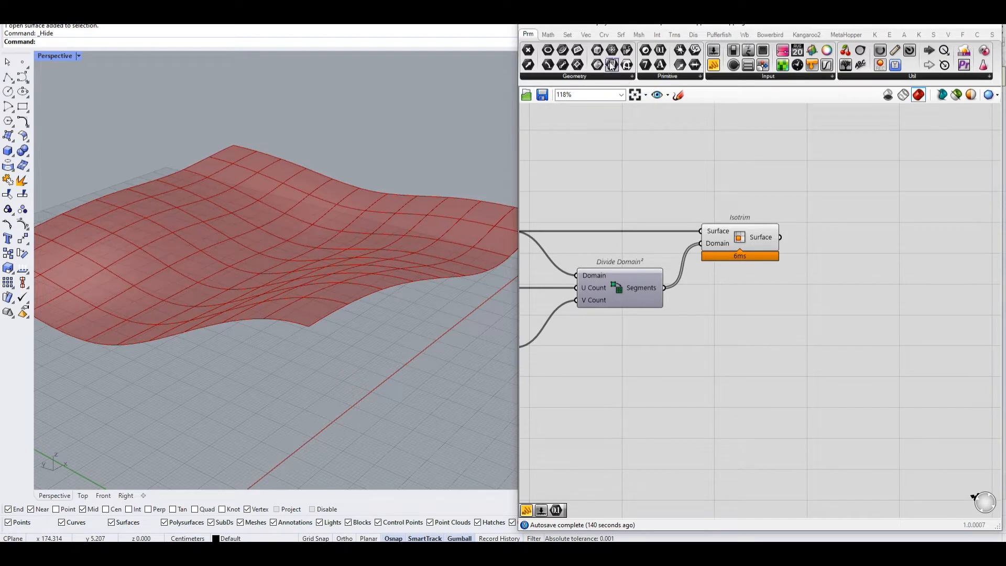
pyautogui.moveTo(612, 64); pyautogui.dragTo(843, 231)
pyautogui.moveTo(779, 238); pyautogui.dragTo(844, 221)
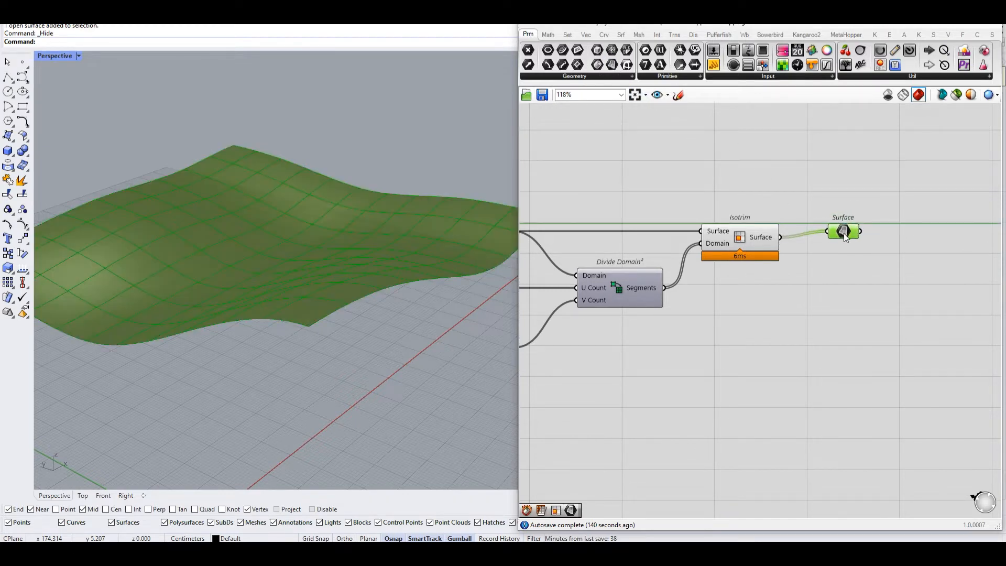
# Group the reparameterized Surface, both Integers, Divide Domain², Isotrim and the output Surface parameter.
pyautogui.scroll(-1, 843, 236)
pyautogui.moveTo(948, 186); pyautogui.dragTo(576, 370)
pyautogui.moveTo(689, 355); pyautogui.dragTo(736, 357, button='right')
pyautogui.click(762, 351)
pyautogui.moveTo(978, 187); pyautogui.dragTo(614, 394)
pyautogui.middleClick(615, 395)
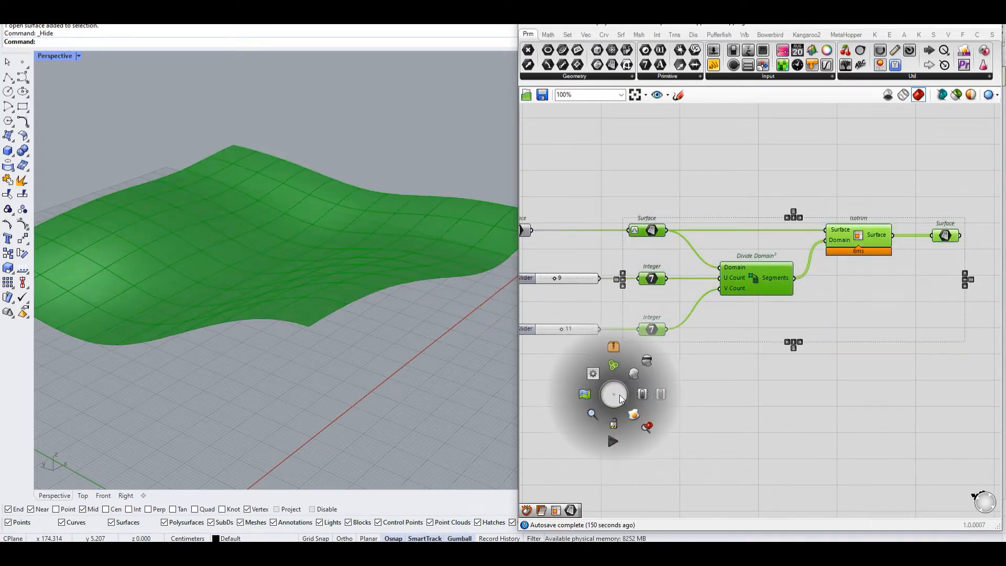
pyautogui.click(615, 363)
pyautogui.click(738, 352)
# Turn off the preview of the Isotrim component inside the group.
pyautogui.moveTo(879, 310); pyautogui.dragTo(828, 314, button='right')
pyautogui.moveTo(761, 172); pyautogui.dragTo(866, 302)
pyautogui.middleClick(889, 283)
pyautogui.click(933, 245)
# Name the new group DivideSurface.
pyautogui.click(809, 304)
pyautogui.rightClick(810, 304)
pyautogui.write('Di')
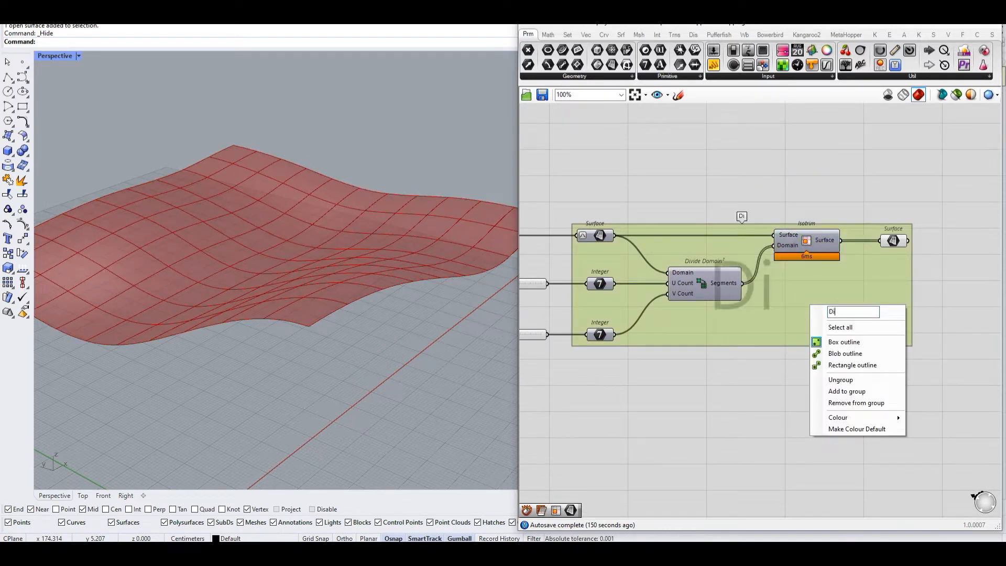
pyautogui.write('videSurface')
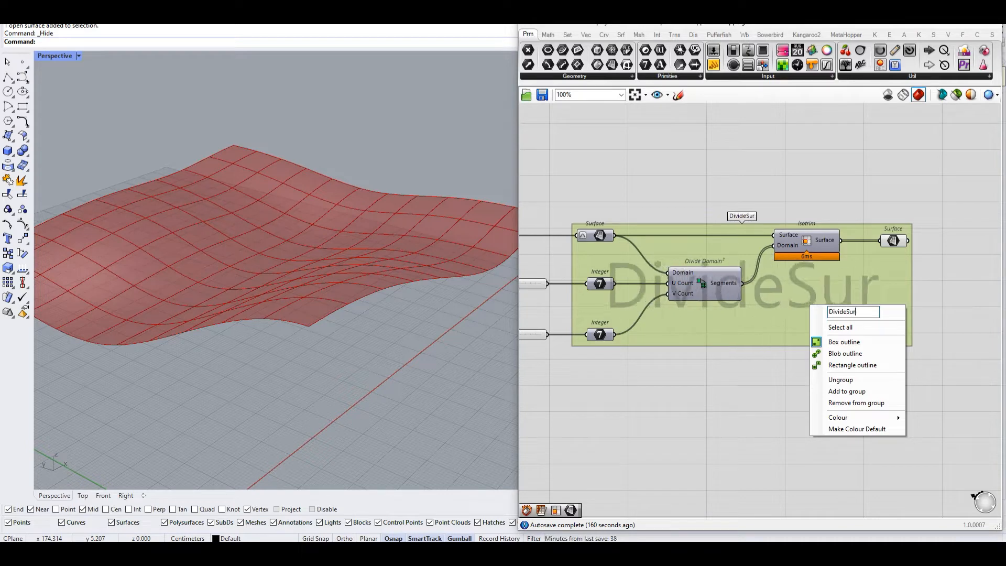
pyautogui.press('Return')
# Move the sliders below the DivideSurface group and route them through two additional Integer parameters into the group's U and V Integers.
pyautogui.scroll(-2, 787, 314)
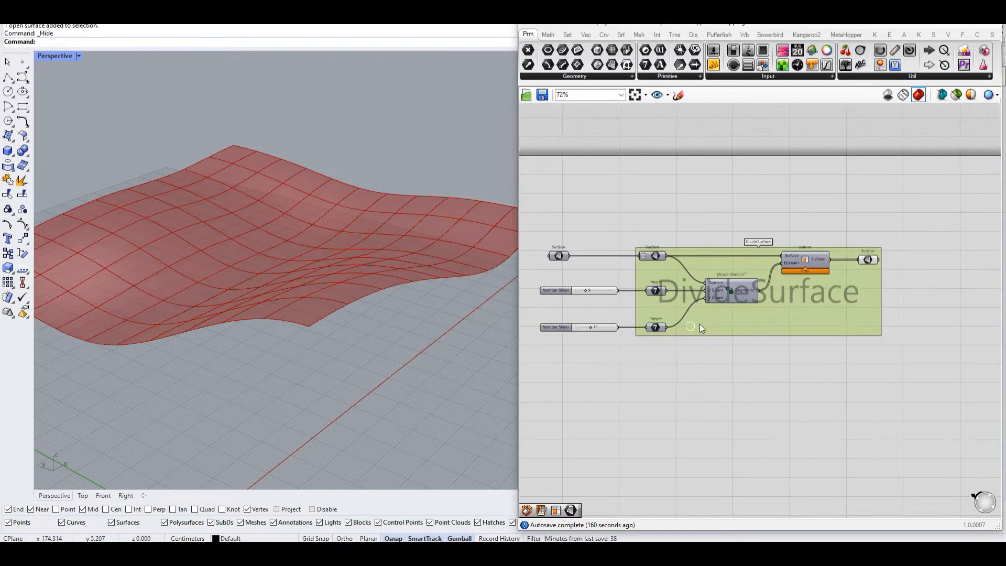
pyautogui.moveTo(687, 326); pyautogui.dragTo(767, 306, button='right')
pyautogui.moveTo(585, 346)
pyautogui.mouseDown()
pyautogui.moveTo(729, 261)
pyautogui.moveTo(632, 339)
pyautogui.mouseUp()
pyautogui.moveTo(675, 261); pyautogui.dragTo(601, 344)
pyautogui.scroll(-1, 636, 269)
pyautogui.moveTo(636, 269); pyautogui.dragTo(566, 347)
pyautogui.scroll(4, 698, 355)
pyautogui.moveTo(667, 322); pyautogui.dragTo(726, 181)
pyautogui.moveTo(726, 241); pyautogui.dragTo(625, 378)
pyautogui.click(627, 307)
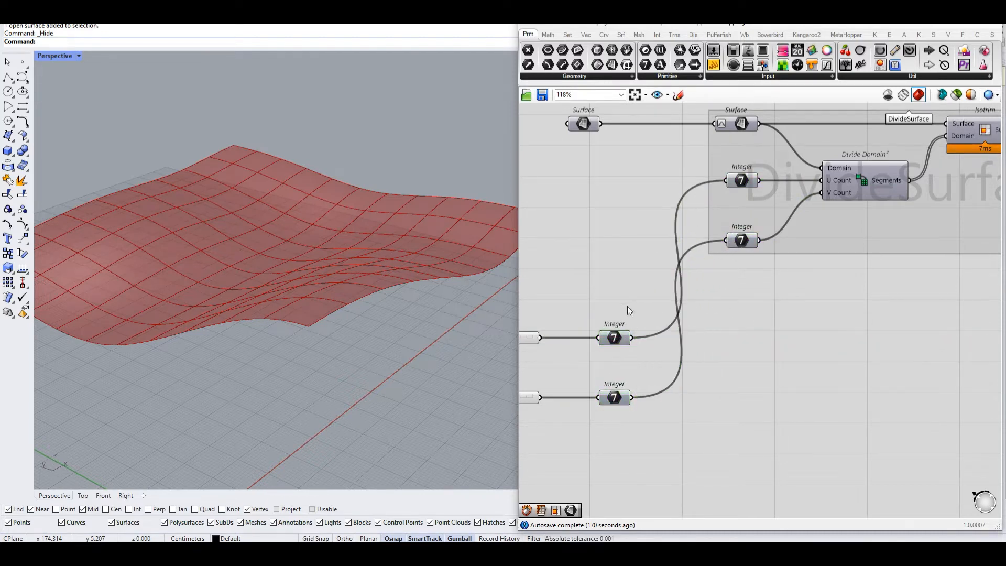
# Move the sliders together with their new Integer parameters farther away from the DivideSurface group.
pyautogui.moveTo(627, 306); pyautogui.dragTo(742, 288, button='right')
pyautogui.moveTo(742, 289); pyautogui.dragTo(592, 401)
pyautogui.moveTo(726, 318); pyautogui.dragTo(645, 318)
pyautogui.click(645, 283)
# Add a panel reading "U divisions" just above the upper new Integer parameter.
pyautogui.scroll(3, 646, 283)
pyautogui.doubleClick(645, 281)
pyautogui.write('//U di')
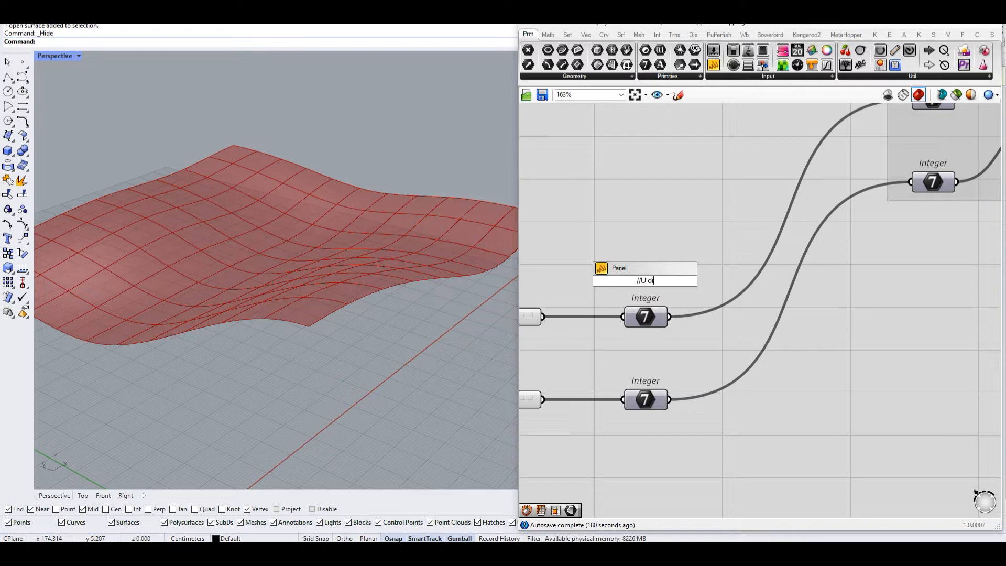
pyautogui.write('visions')
pyautogui.press('Return')
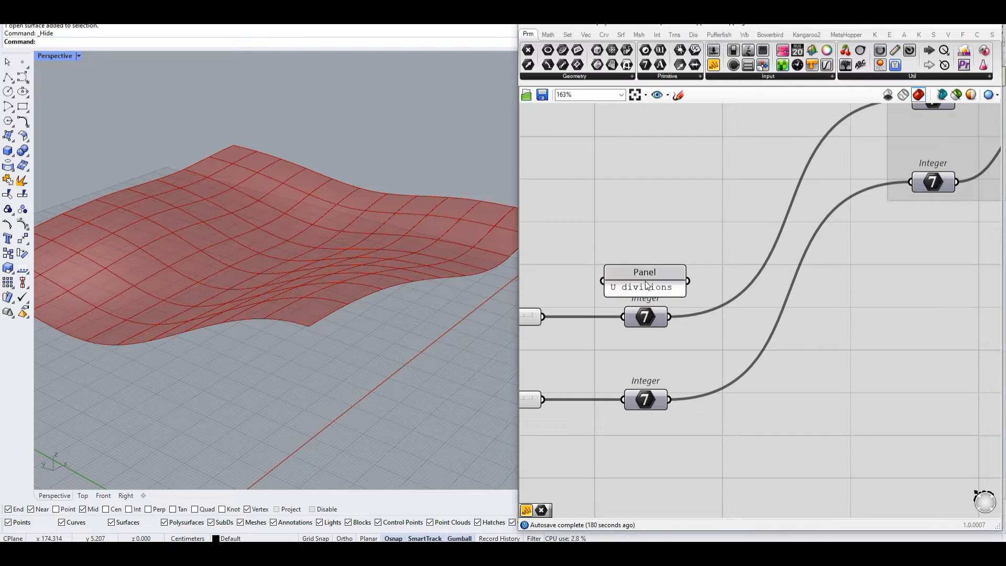
# Add a panel above the lower new Integer parameter and make its text read "V divisions".
pyautogui.doubleClick(646, 374)
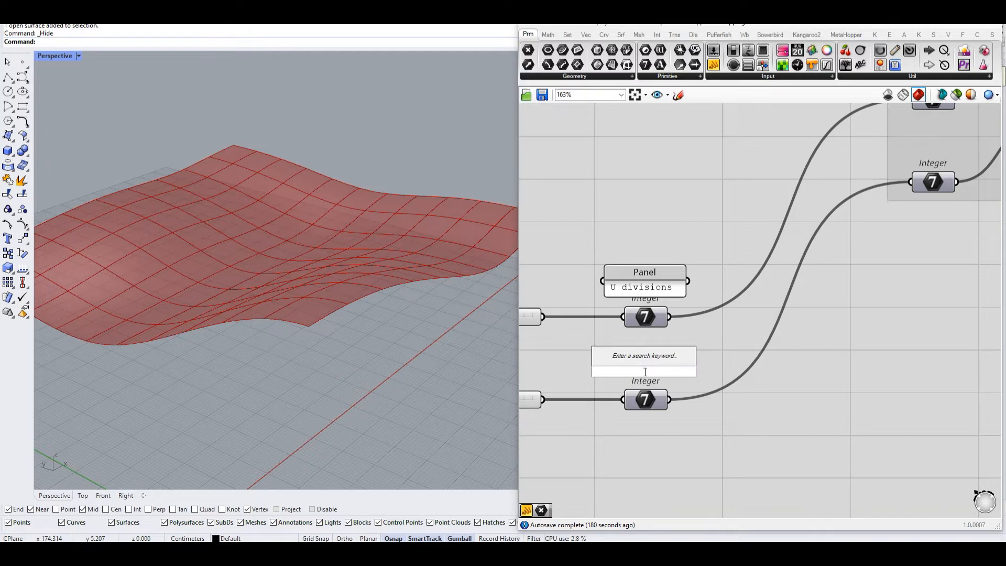
pyautogui.write('//V di')
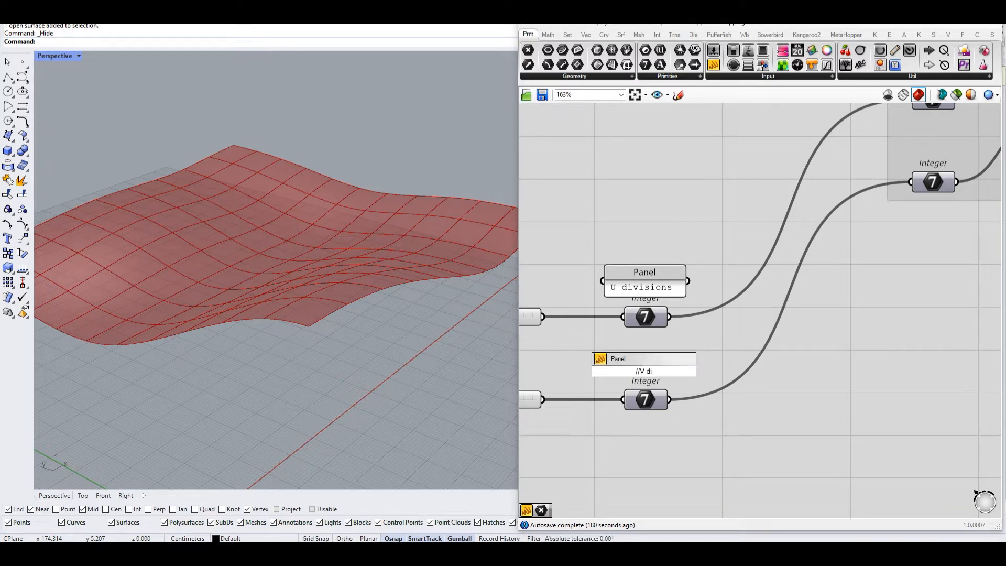
pyautogui.write('vision')
pyautogui.press('Return')
pyautogui.doubleClick(655, 373)
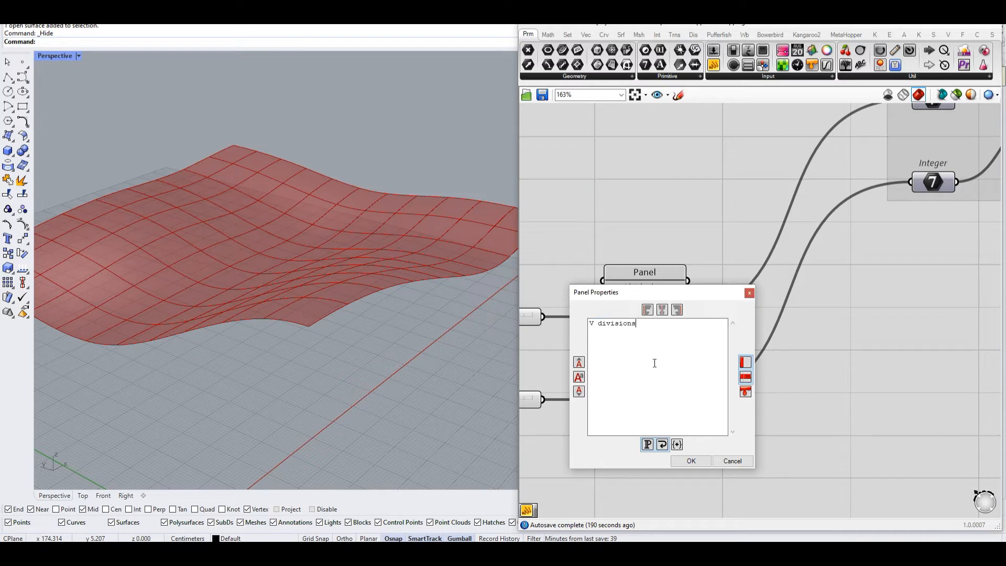
pyautogui.click(700, 461)
# Group the two division sliders together with their Integer parameters and the "U divisions" and "V divisions" panels.
pyautogui.moveTo(735, 358); pyautogui.dragTo(801, 325, button='right')
pyautogui.scroll(-5, 806, 286)
pyautogui.moveTo(808, 359); pyautogui.dragTo(629, 231)
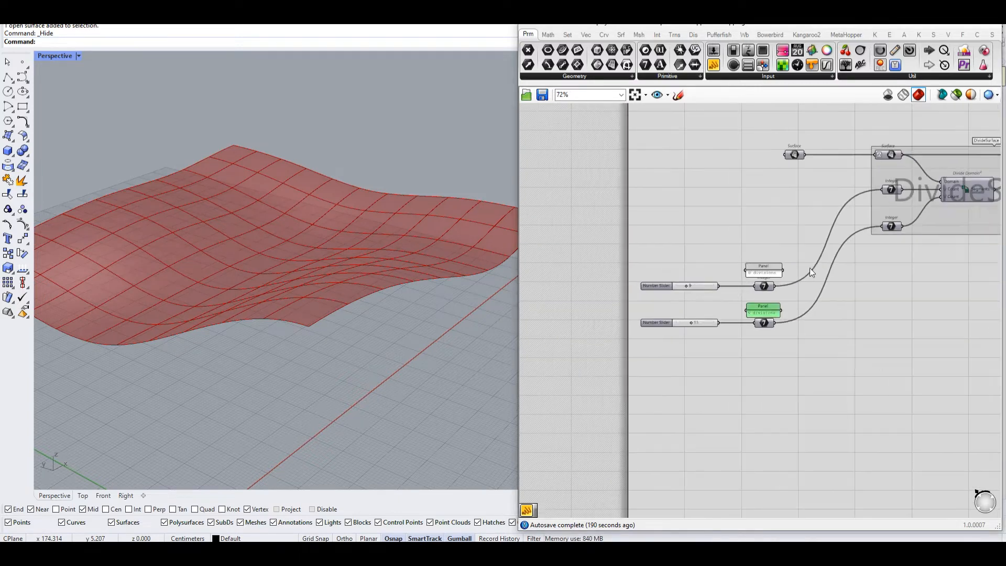
pyautogui.scroll(4, 737, 286)
pyautogui.moveTo(701, 240); pyautogui.dragTo(618, 245, button='right')
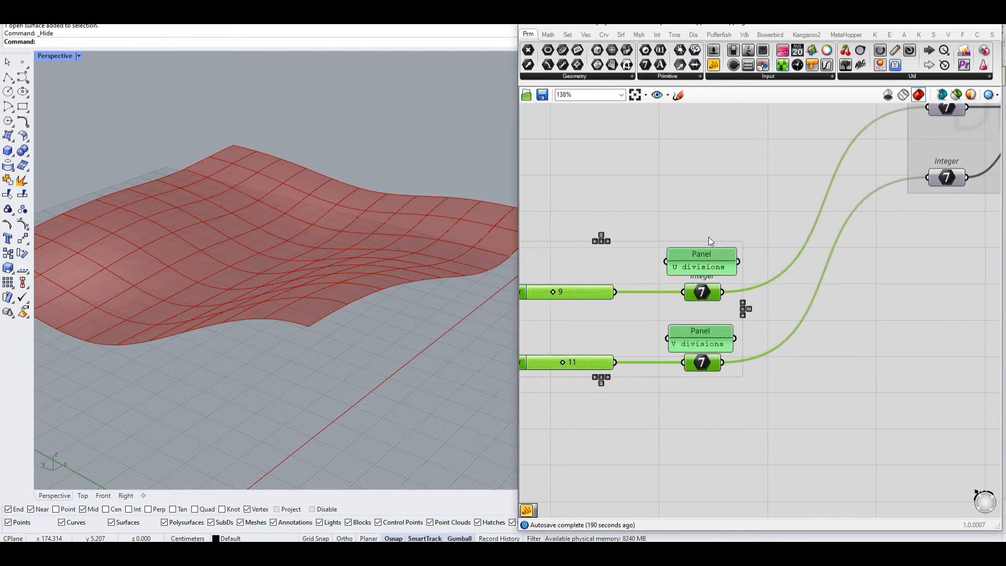
pyautogui.middleClick(724, 233)
pyautogui.click(725, 209)
# Change the division sliders' group colour to a translucent light blue with hue 224°.
pyautogui.rightClick(650, 249)
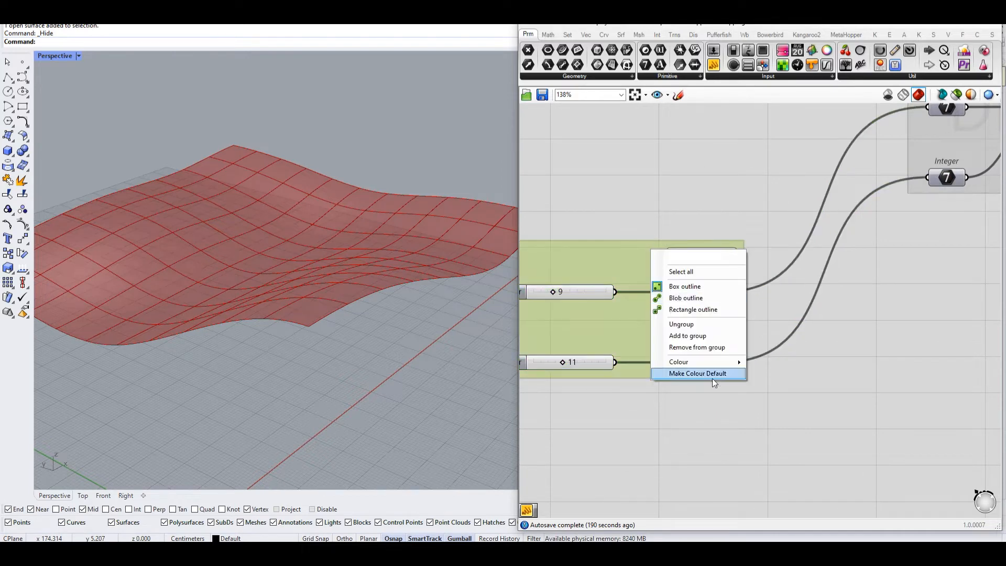
pyautogui.moveTo(707, 362)
pyautogui.doubleClick(835, 467)
pyautogui.press('Return')
pyautogui.moveTo(839, 409); pyautogui.dragTo(795, 380)
pyautogui.moveTo(817, 497); pyautogui.dragTo(799, 495)
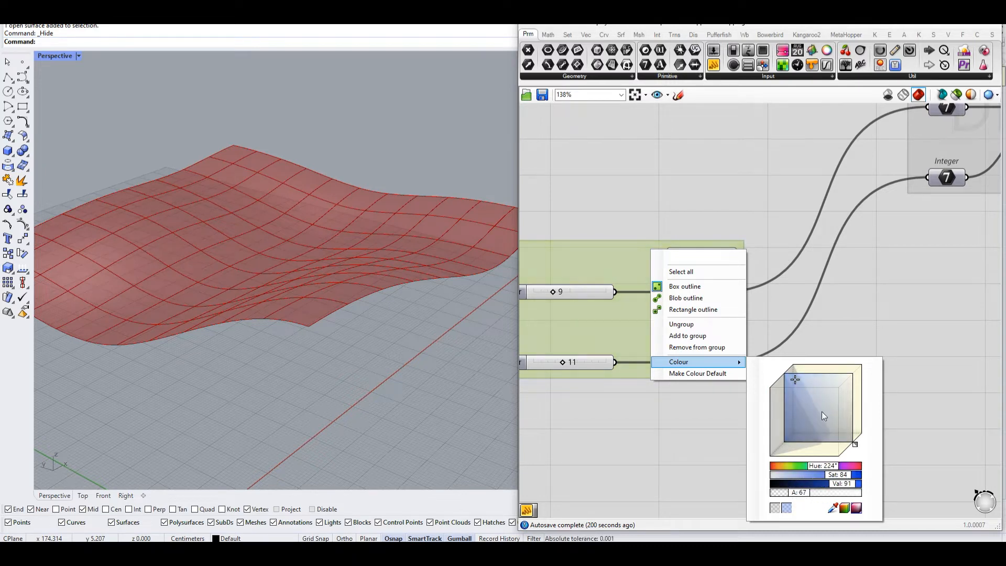
pyautogui.click(762, 326)
pyautogui.scroll(-5, 676, 342)
pyautogui.click(644, 347)
pyautogui.click(694, 331)
pyautogui.scroll(2, 744, 298)
pyautogui.click(789, 267)
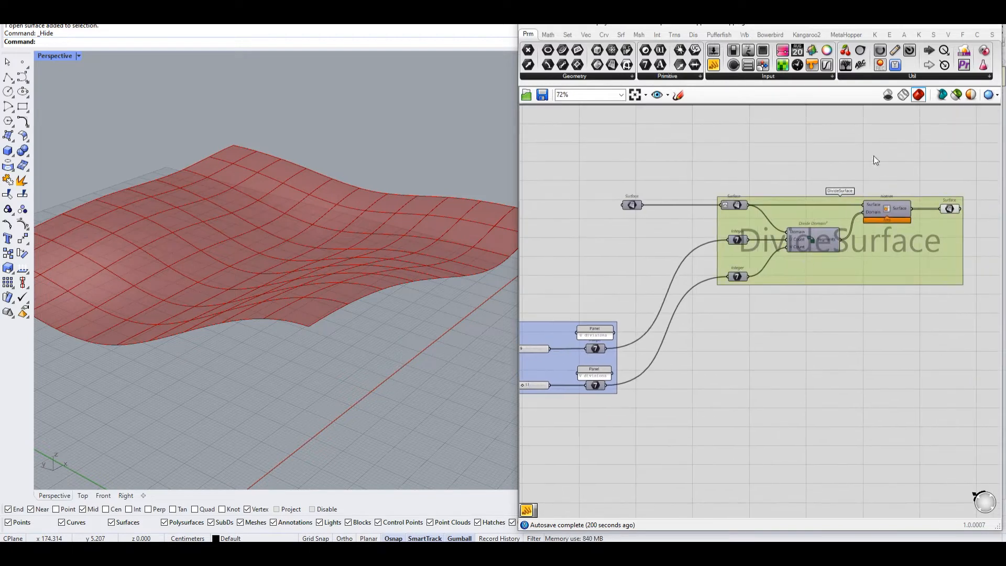
pyautogui.moveTo(874, 156); pyautogui.dragTo(561, 393)
pyautogui.scroll(-2, 740, 311)
pyautogui.moveTo(607, 326); pyautogui.dragTo(647, 329)
pyautogui.click(865, 307)
# Place a new Surface parameter outside the DivideSurface group and connect the group's output Surface to it.
pyautogui.moveTo(913, 280); pyautogui.dragTo(734, 265, button='right')
pyautogui.scroll(4, 744, 255)
pyautogui.moveTo(773, 142); pyautogui.dragTo(829, 246)
pyautogui.moveTo(856, 162); pyautogui.dragTo(762, 209)
pyautogui.moveTo(802, 200); pyautogui.dragTo(668, 239, button='right')
pyautogui.click(666, 137)
pyautogui.moveTo(626, 63); pyautogui.dragTo(811, 246)
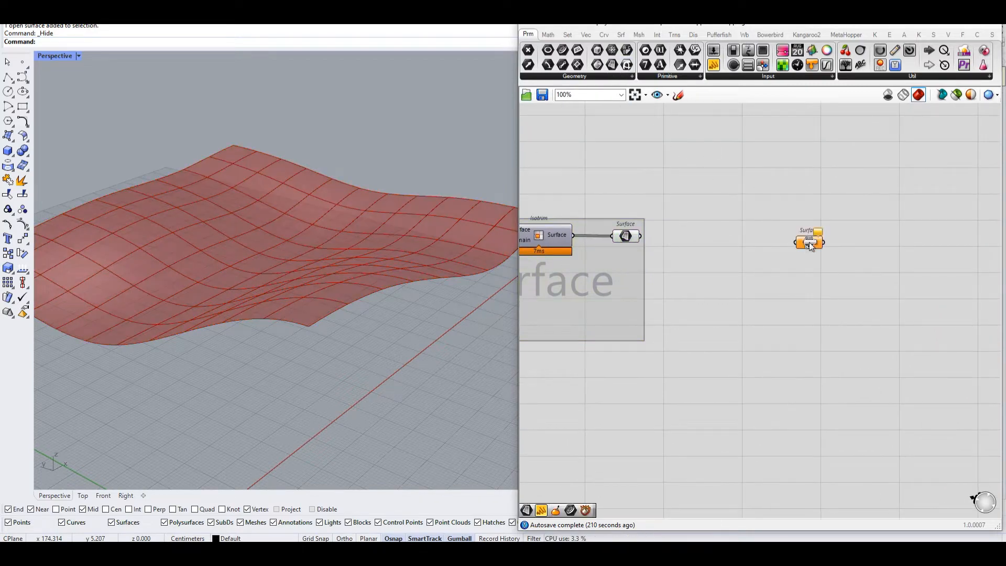
pyautogui.moveTo(643, 237); pyautogui.dragTo(825, 236)
pyautogui.click(810, 257)
pyautogui.moveTo(807, 256); pyautogui.dragTo(750, 264, button='right')
# Examine the divided surface in the viewport and review the DivideSurface group's inputs, components and output Surface.
pyautogui.scroll(3, 296, 297)
pyautogui.moveTo(296, 297); pyautogui.dragTo(314, 337, button='right')
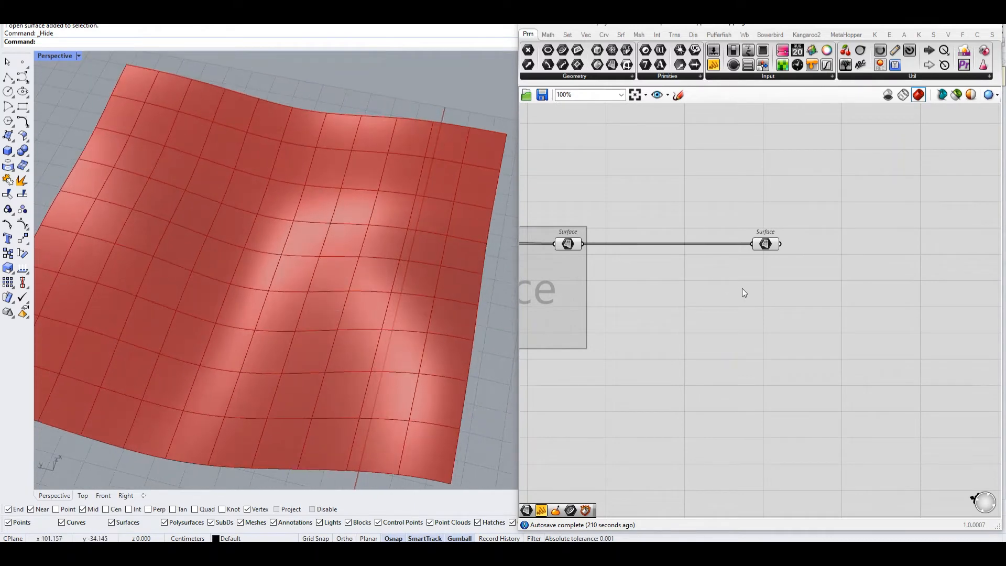
pyautogui.moveTo(755, 255); pyautogui.dragTo(711, 254, button='right')
pyautogui.moveTo(718, 243)
pyautogui.mouseDown()
pyautogui.moveTo(721, 279)
pyautogui.moveTo(724, 243)
pyautogui.mouseUp()
pyautogui.moveTo(651, 256); pyautogui.dragTo(898, 228, button='right')
pyautogui.scroll(-3, 854, 238)
pyautogui.moveTo(566, 172); pyautogui.dragTo(860, 336)
pyautogui.click(853, 333)
pyautogui.moveTo(749, 306); pyautogui.dragTo(813, 304, button='right')
pyautogui.scroll(1, 750, 275)
pyautogui.moveTo(700, 235); pyautogui.dragTo(627, 242, button='right')
pyautogui.moveTo(592, 186); pyautogui.dragTo(864, 332)
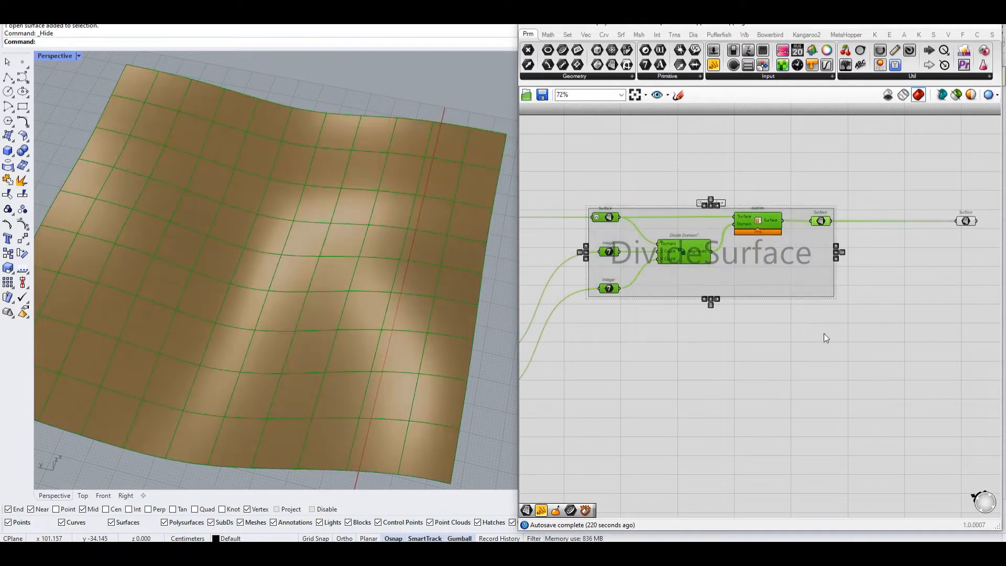
pyautogui.moveTo(582, 328); pyautogui.dragTo(875, 180)
pyautogui.click(823, 187)
pyautogui.moveTo(615, 197); pyautogui.dragTo(853, 322)
pyautogui.click(748, 313)
pyautogui.moveTo(593, 227); pyautogui.dragTo(653, 335)
pyautogui.moveTo(791, 180); pyautogui.dragTo(878, 325)
# Add a panel reading "Panels" just above the Surface parameter that follows the DivideSurface group.
pyautogui.moveTo(893, 305); pyautogui.dragTo(793, 313, button='right')
pyautogui.scroll(2, 819, 275)
pyautogui.moveTo(885, 216); pyautogui.dragTo(899, 216)
pyautogui.moveTo(872, 227); pyautogui.dragTo(785, 255, button='right')
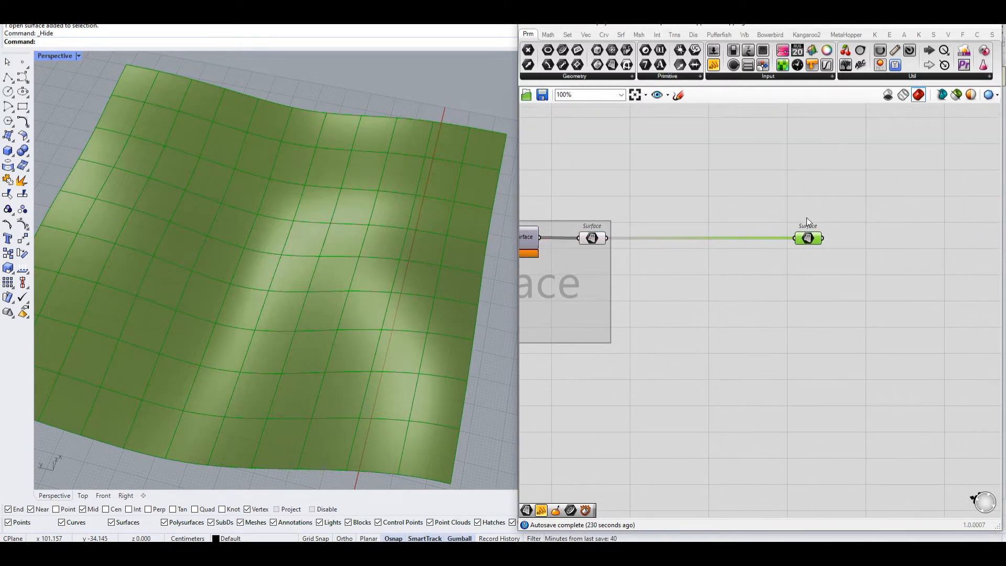
pyautogui.moveTo(807, 218); pyautogui.dragTo(790, 227, button='right')
pyautogui.scroll(3, 784, 226)
pyautogui.doubleClick(784, 226)
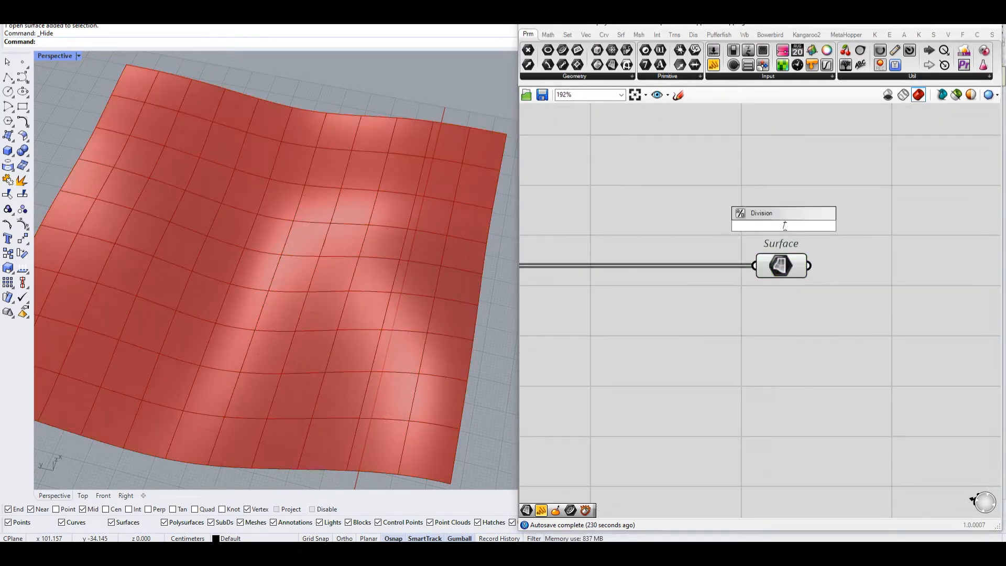
pyautogui.write('//Panels')
pyautogui.press('Return')
pyautogui.moveTo(781, 226); pyautogui.dragTo(802, 235)
pyautogui.moveTo(835, 246); pyautogui.dragTo(781, 247, button='right')
# Start a canvas sketch beside the Panels parameter, draw a curved four-sided panel outline and label its lowest corner 0.
pyautogui.moveTo(789, 166); pyautogui.dragTo(637, 276)
pyautogui.moveTo(779, 283); pyautogui.dragTo(697, 244, button='right')
pyautogui.click(771, 283)
pyautogui.scroll(-2, 744, 274)
pyautogui.scroll(-3, 697, 245)
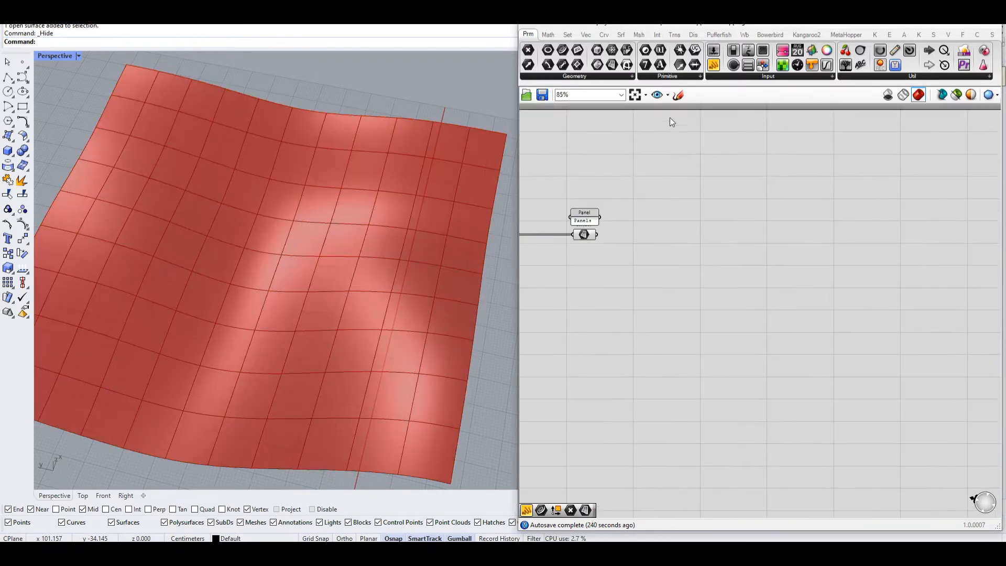
pyautogui.click(679, 95)
pyautogui.moveTo(665, 276); pyautogui.dragTo(731, 316)
pyautogui.moveTo(786, 355)
pyautogui.mouseDown()
pyautogui.moveTo(849, 295)
pyautogui.moveTo(889, 277)
pyautogui.mouseUp()
pyautogui.moveTo(667, 277)
pyautogui.mouseDown()
pyautogui.moveTo(723, 231)
pyautogui.moveTo(821, 234)
pyautogui.moveTo(899, 269)
pyautogui.mouseUp()
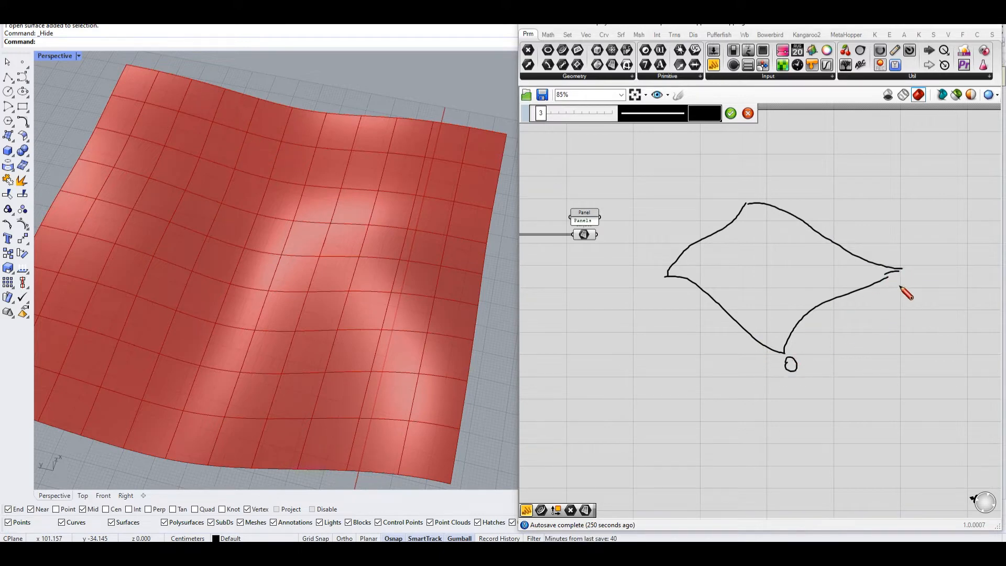
# Label the sketch's remaining corners 1, 2 and 3 counterclockwise, mark the corners with crosses and finish the sketch.
pyautogui.moveTo(909, 273); pyautogui.dragTo(916, 287)
pyautogui.moveTo(745, 184); pyautogui.dragTo(761, 193)
pyautogui.moveTo(639, 274)
pyautogui.mouseDown()
pyautogui.moveTo(642, 292)
pyautogui.moveTo(629, 289)
pyautogui.mouseUp()
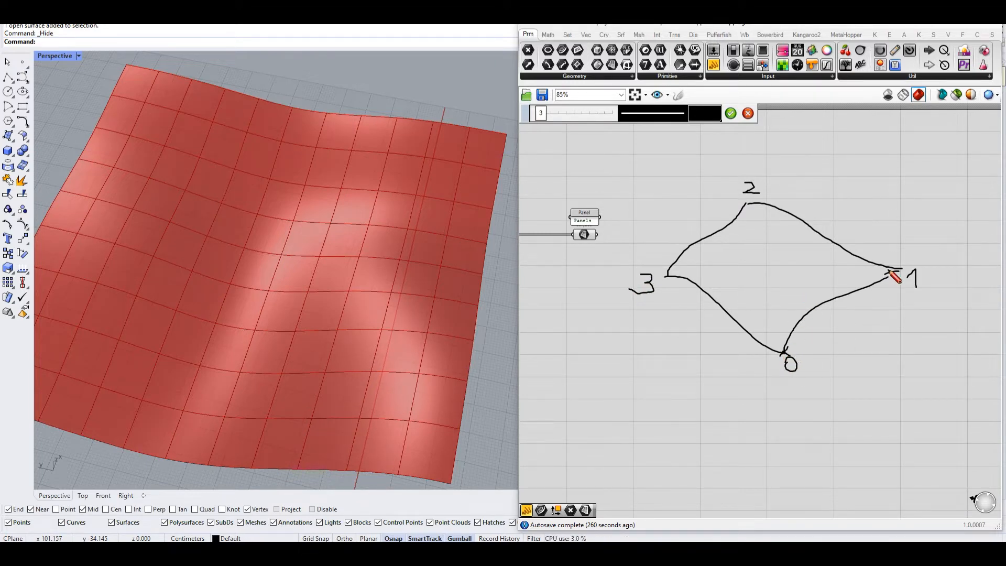
pyautogui.moveTo(899, 263); pyautogui.dragTo(905, 271)
pyautogui.moveTo(904, 263); pyautogui.dragTo(895, 274)
pyautogui.moveTo(745, 197); pyautogui.dragTo(746, 205)
pyautogui.moveTo(663, 272)
pyautogui.mouseDown()
pyautogui.moveTo(671, 282)
pyautogui.moveTo(663, 281)
pyautogui.mouseUp()
pyautogui.click(730, 113)
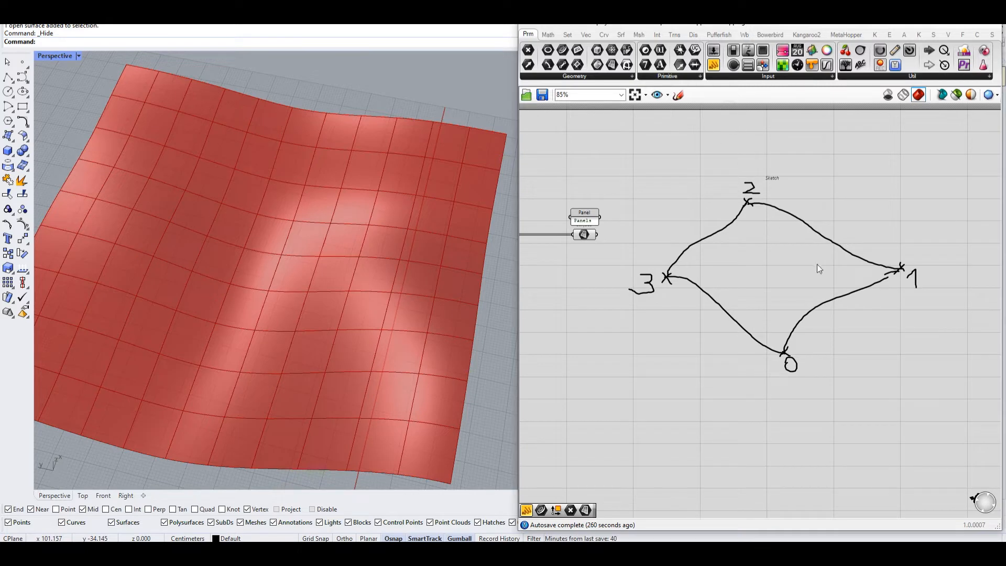
# Move the four-corner sketch lower on the canvas, clear of the Panels parameter.
pyautogui.moveTo(862, 203); pyautogui.dragTo(697, 404)
pyautogui.moveTo(810, 308); pyautogui.dragTo(811, 396)
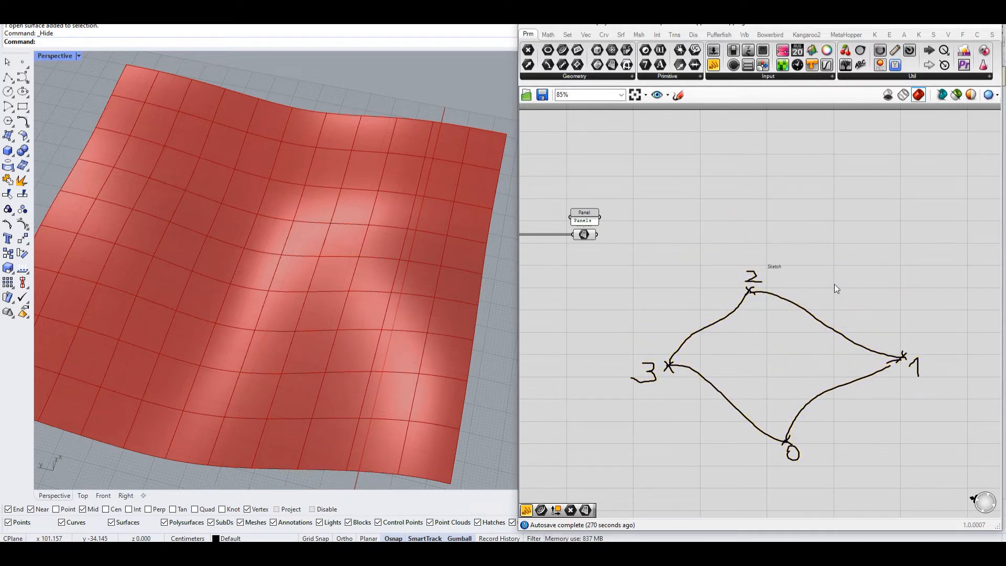
pyautogui.click(666, 235)
pyautogui.moveTo(827, 385); pyautogui.dragTo(785, 294, button='right')
pyautogui.scroll(1, 786, 295)
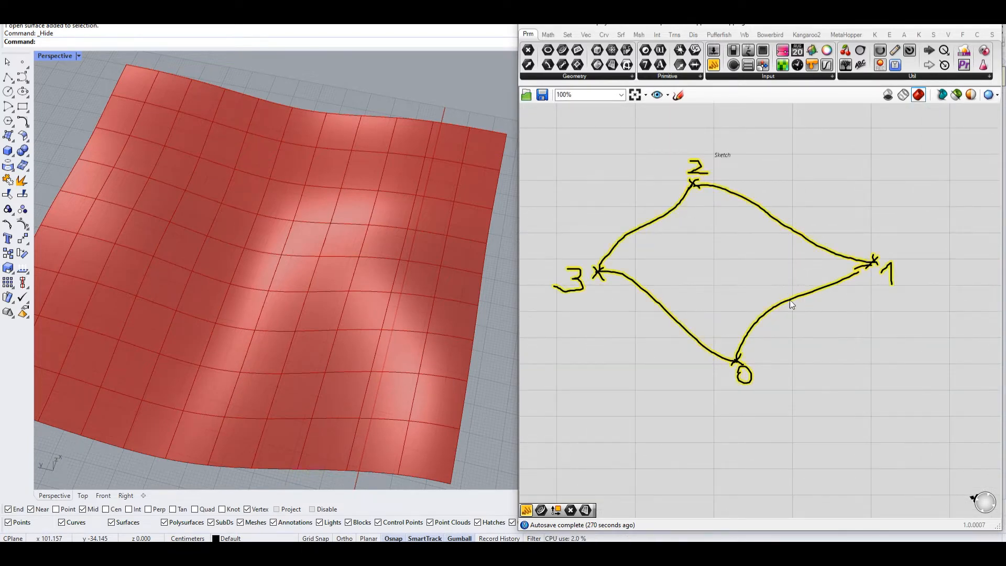
pyautogui.moveTo(790, 301); pyautogui.dragTo(778, 328)
pyautogui.moveTo(755, 242); pyautogui.dragTo(800, 215, button='right')
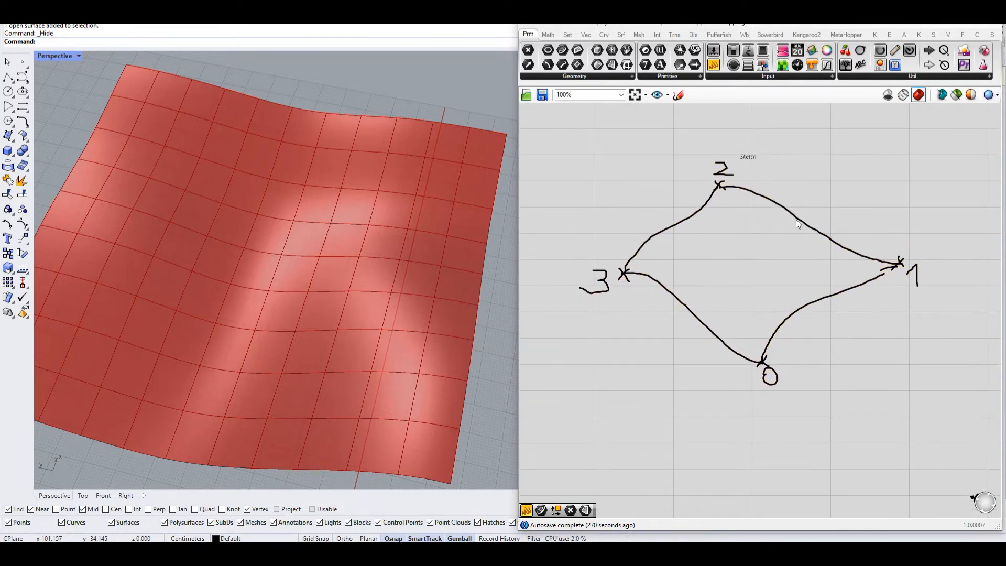
pyautogui.click(681, 96)
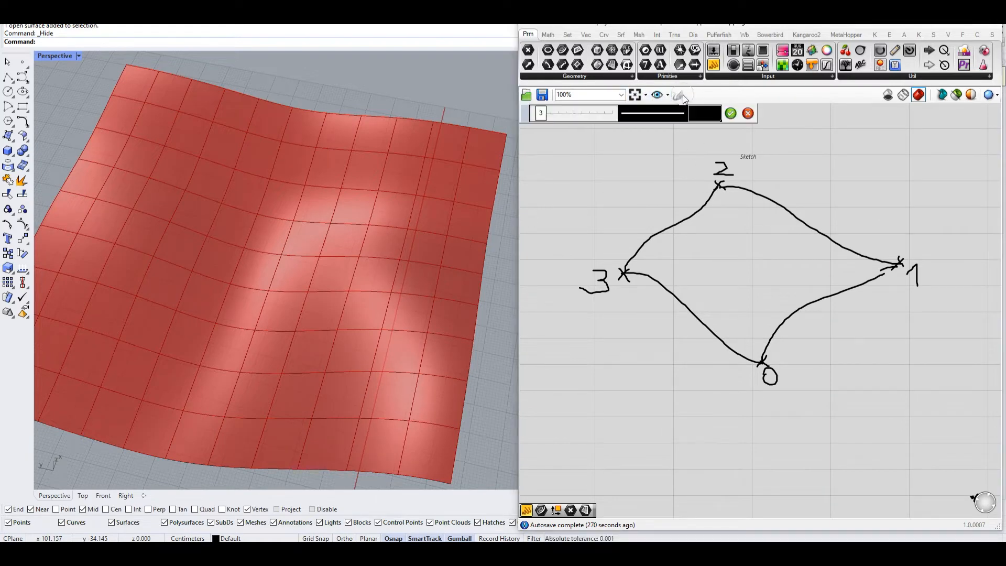
pyautogui.click(705, 114)
pyautogui.click(702, 139)
pyautogui.click(672, 117)
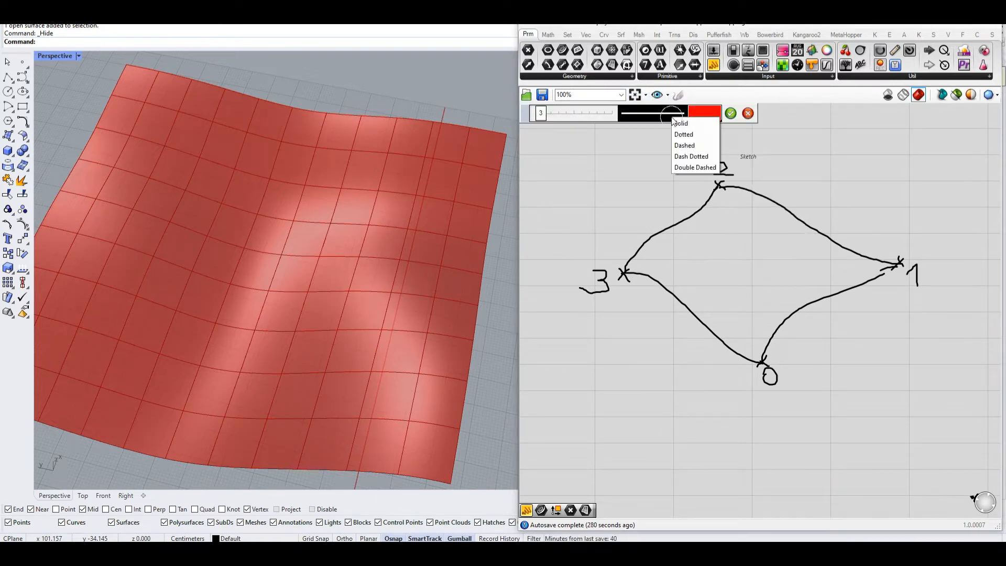
pyautogui.click(543, 115)
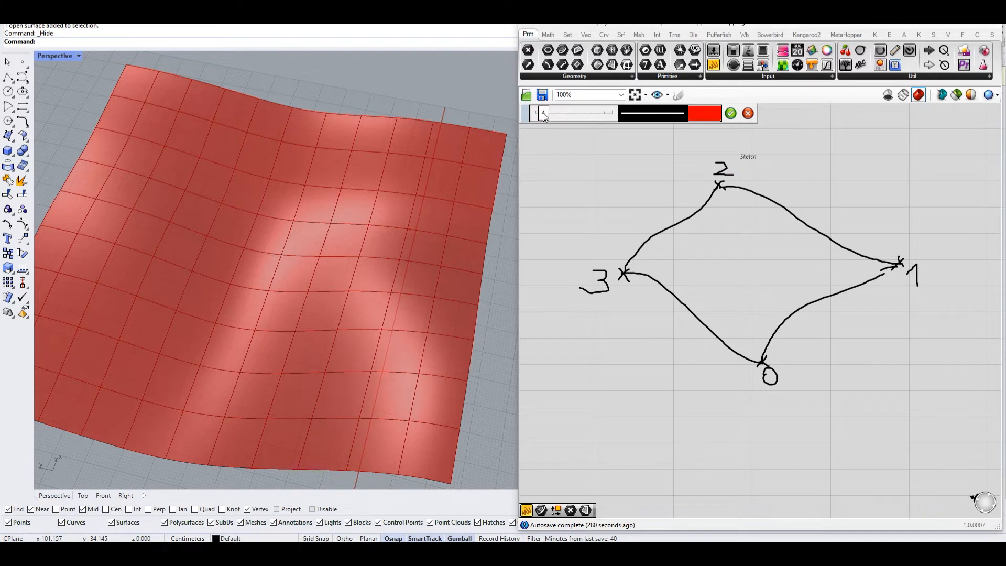
pyautogui.click(731, 113)
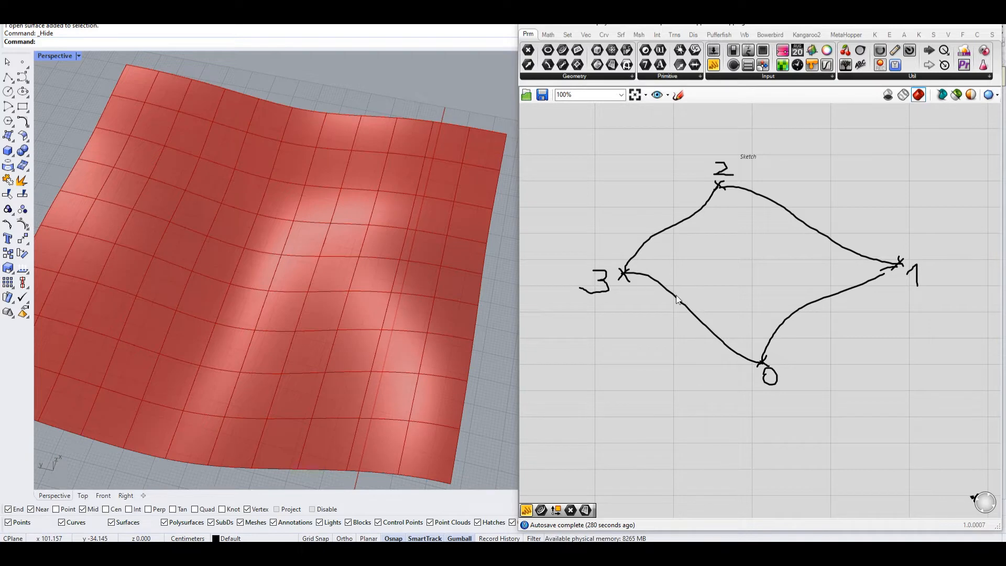
# Nudge the four-corner sketch slightly lower and start another sketch with a solid red line of thickness 5.
pyautogui.moveTo(629, 275); pyautogui.dragTo(633, 283)
pyautogui.click(679, 95)
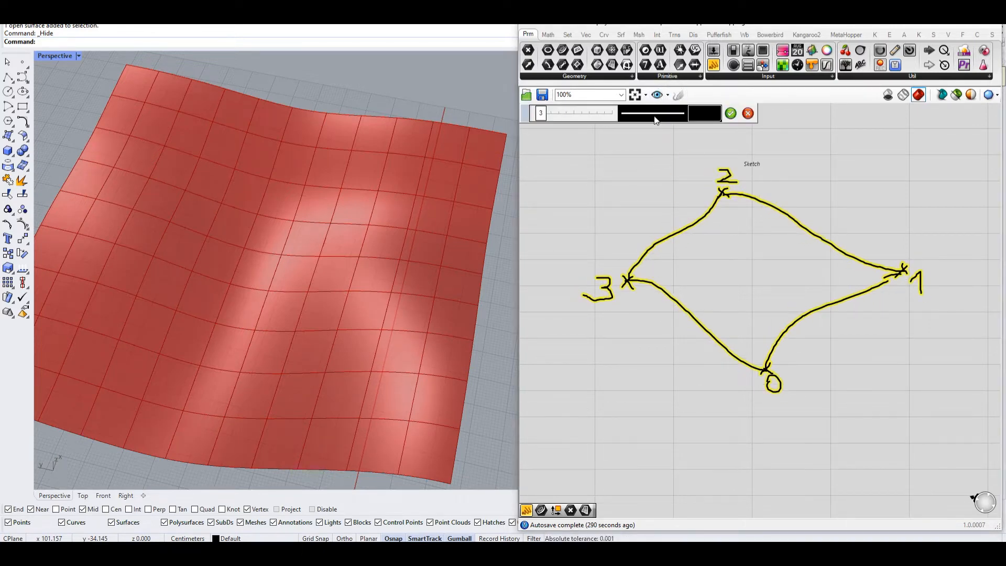
pyautogui.click(671, 110)
pyautogui.click(543, 111)
pyautogui.moveTo(544, 113); pyautogui.dragTo(546, 113)
pyautogui.click(704, 114)
pyautogui.click(716, 143)
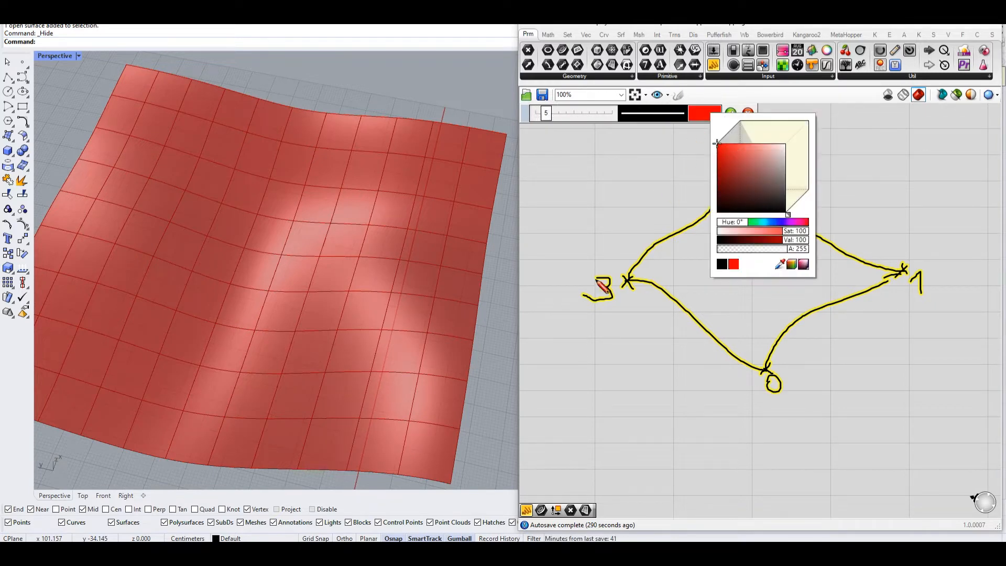
pyautogui.click(629, 297)
# Draw a red triangle connecting corners 3, 0 and 1 of the sketched panel, circling each of these corners.
pyautogui.moveTo(629, 295)
pyautogui.mouseDown()
pyautogui.moveTo(620, 274)
pyautogui.moveTo(637, 291)
pyautogui.mouseUp()
pyautogui.moveTo(735, 363)
pyautogui.mouseDown()
pyautogui.moveTo(769, 367)
pyautogui.moveTo(755, 380)
pyautogui.mouseUp()
pyautogui.moveTo(910, 275)
pyautogui.mouseDown()
pyautogui.moveTo(891, 283)
pyautogui.moveTo(898, 262)
pyautogui.mouseUp()
pyautogui.moveTo(632, 282)
pyautogui.mouseDown()
pyautogui.moveTo(755, 375)
pyautogui.moveTo(824, 316)
pyautogui.moveTo(897, 276)
pyautogui.moveTo(632, 271)
pyautogui.mouseUp()
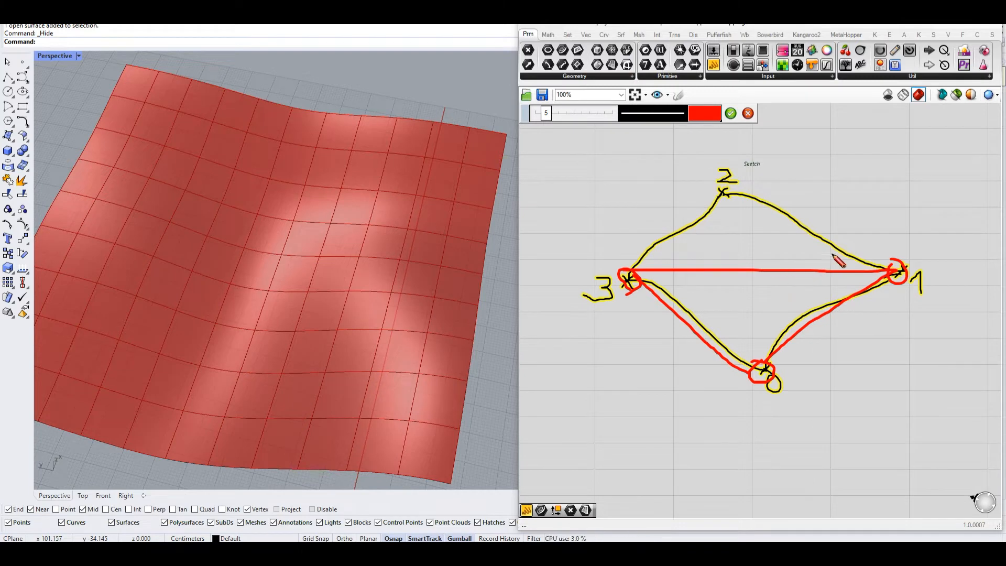
# Draw a second red triangle connecting corners 1, 2 and 3 with its corners circled, and finish the sketch.
pyautogui.moveTo(890, 252); pyautogui.dragTo(897, 269)
pyautogui.moveTo(728, 174); pyautogui.dragTo(725, 192)
pyautogui.moveTo(648, 267)
pyautogui.mouseDown()
pyautogui.moveTo(631, 264)
pyautogui.moveTo(898, 262)
pyautogui.moveTo(726, 190)
pyautogui.moveTo(632, 270)
pyautogui.mouseUp()
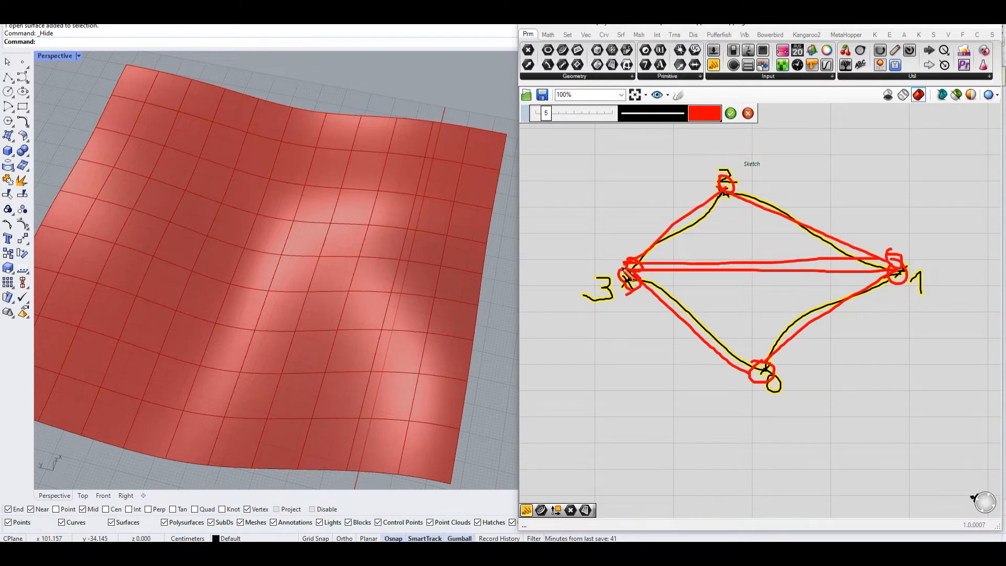
pyautogui.click(731, 114)
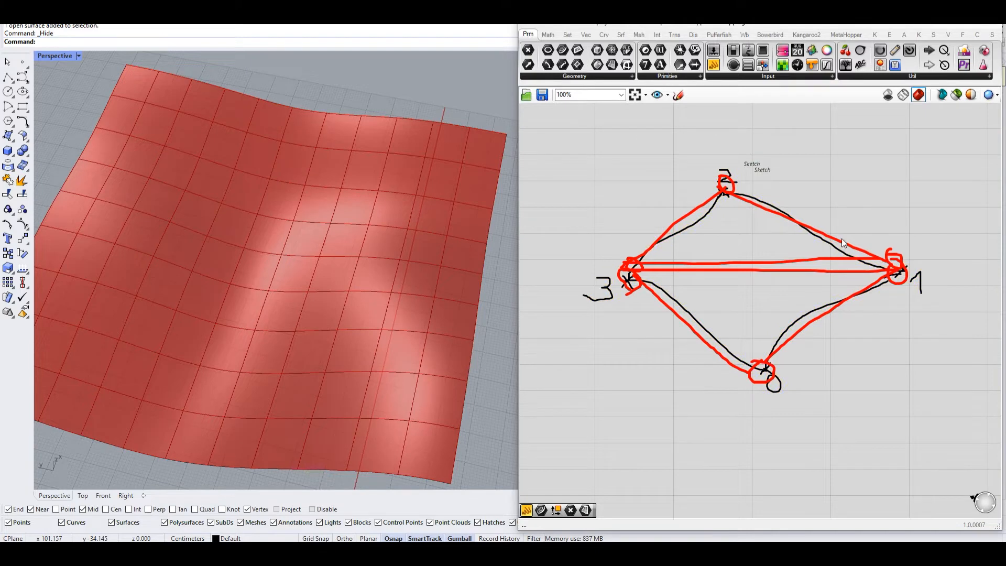
# Select the black and red sketches together and move them above the Panels parameter.
pyautogui.moveTo(804, 205); pyautogui.dragTo(660, 319)
pyautogui.click(919, 343)
pyautogui.click(781, 373)
pyautogui.moveTo(927, 416)
pyautogui.mouseDown()
pyautogui.moveTo(571, 205)
pyautogui.moveTo(551, 158)
pyautogui.mouseUp()
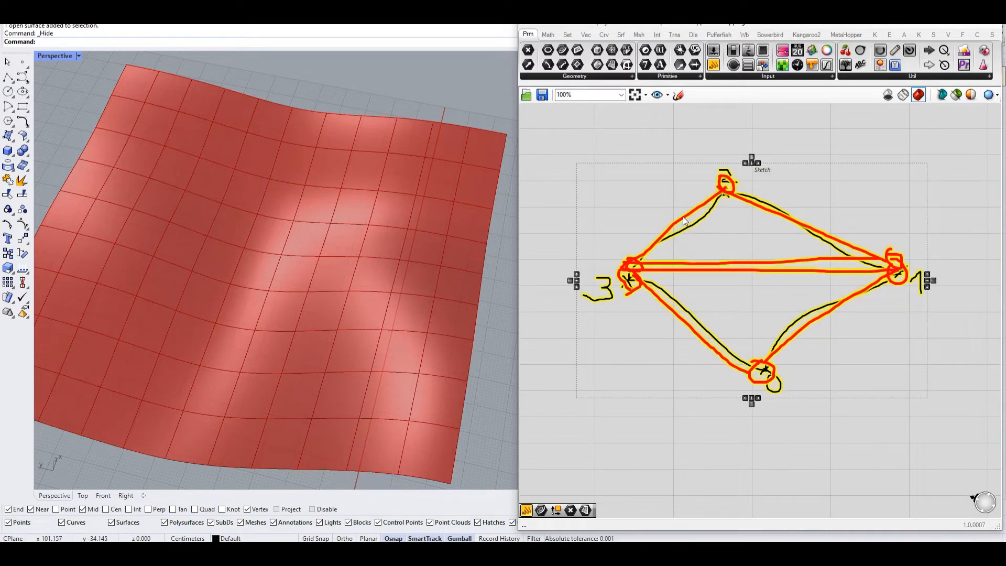
pyautogui.scroll(-5, 683, 216)
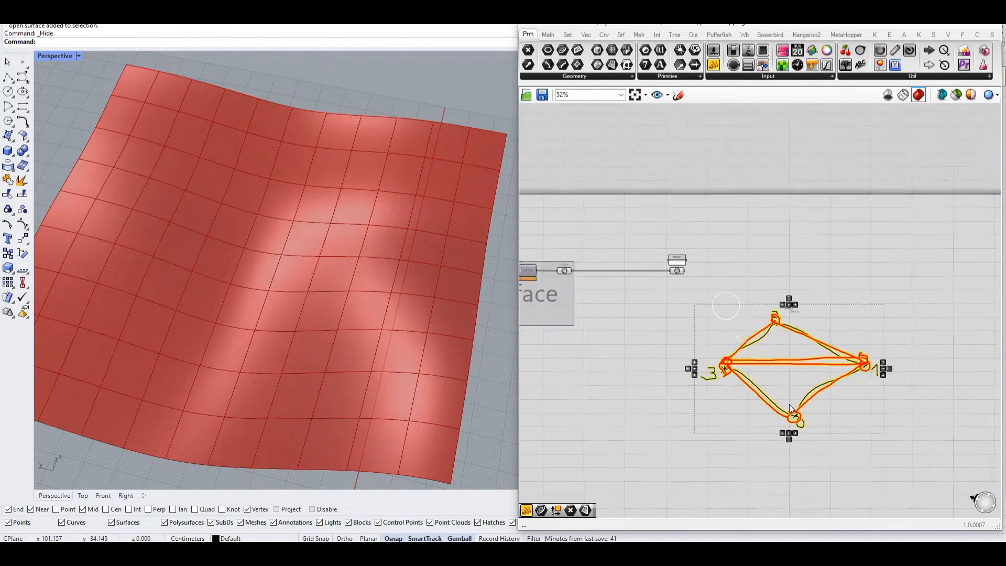
pyautogui.click(791, 368)
pyautogui.moveTo(790, 368)
pyautogui.mouseDown()
pyautogui.moveTo(758, 333)
pyautogui.moveTo(788, 318)
pyautogui.moveTo(759, 216)
pyautogui.moveTo(745, 220)
pyautogui.mouseUp()
pyautogui.scroll(4, 778, 362)
pyautogui.scroll(-5, 788, 313)
pyautogui.scroll(5, 759, 219)
pyautogui.scroll(-5, 808, 331)
pyautogui.moveTo(899, 216); pyautogui.dragTo(607, 424)
# Add a Deconstruct Brep component after the Panels Surface parameter and connect the parameter to its Brep input.
pyautogui.scroll(3, 756, 341)
pyautogui.click(868, 426)
pyautogui.scroll(8, 882, 399)
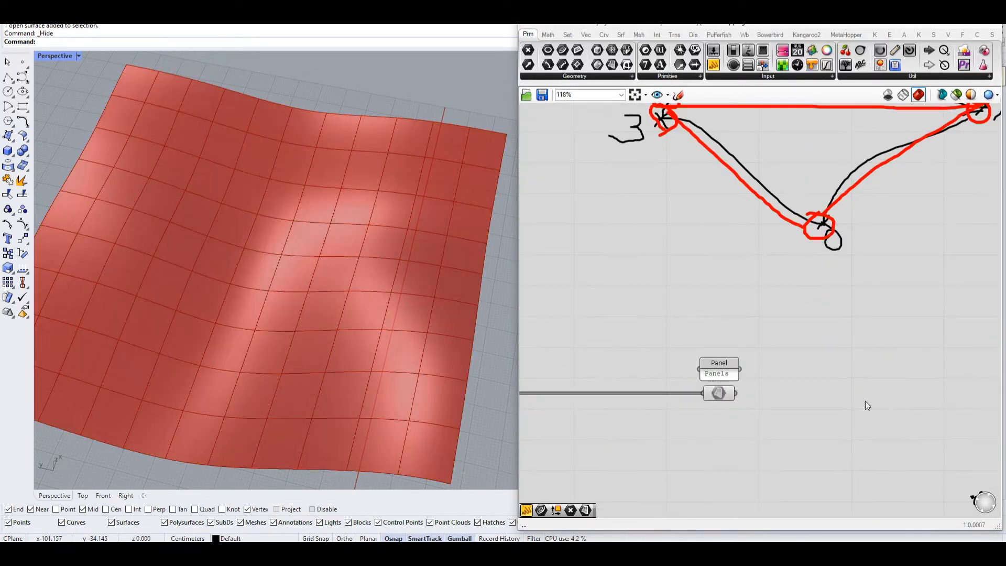
pyautogui.doubleClick(709, 294)
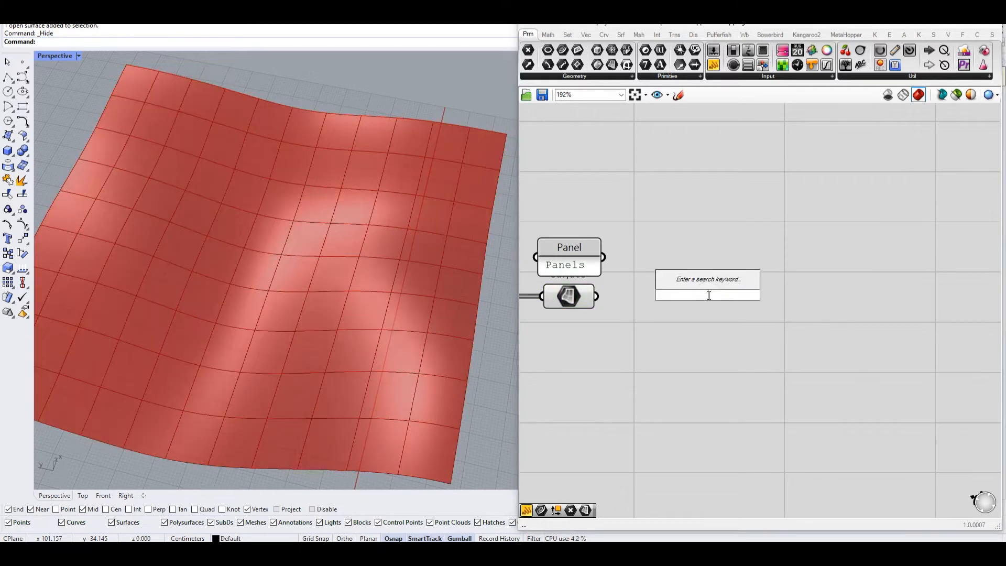
pyautogui.write('des')
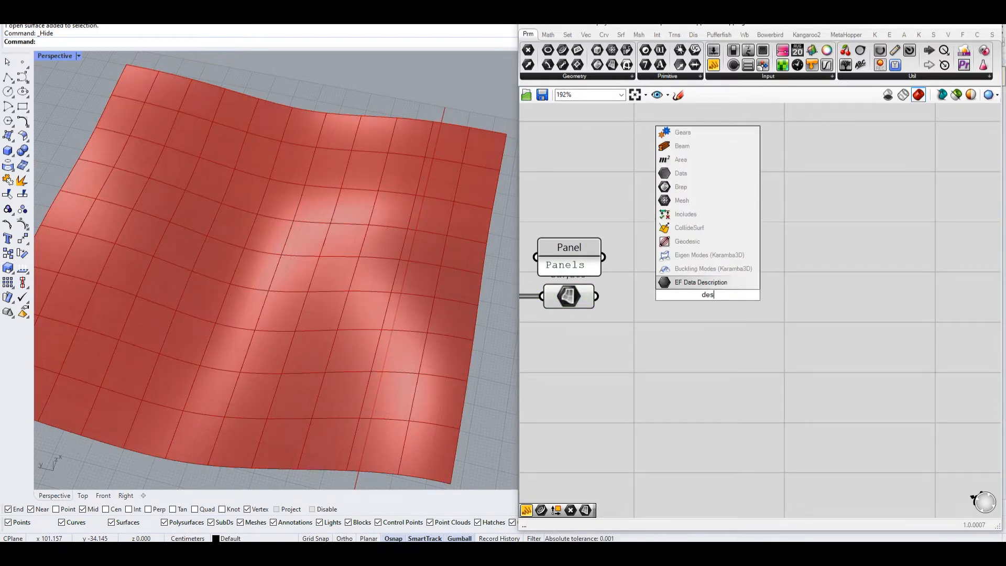
pyautogui.press('BackSpace')
pyautogui.write('constr')
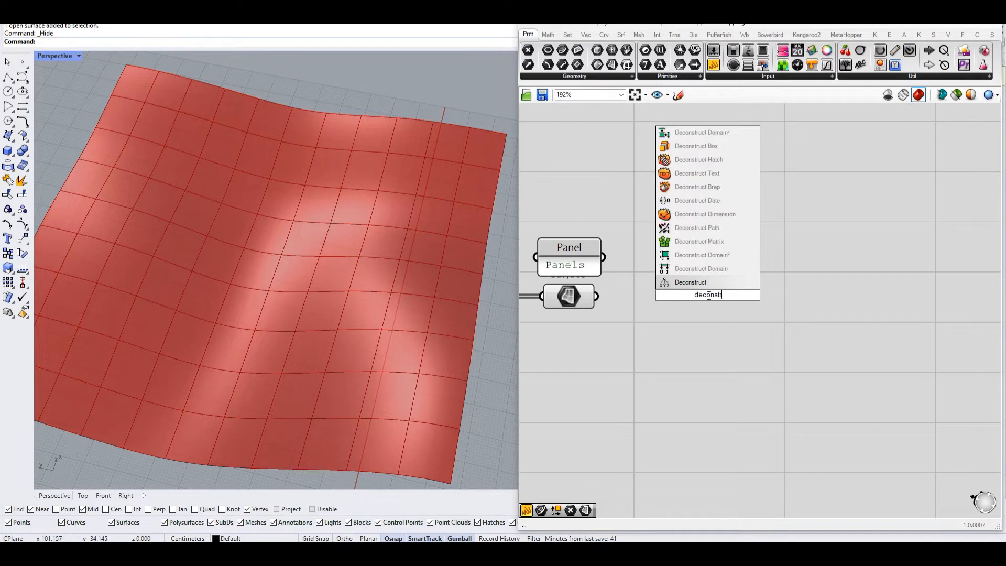
pyautogui.click(713, 189)
pyautogui.moveTo(598, 296); pyautogui.dragTo(656, 295)
pyautogui.click(701, 245)
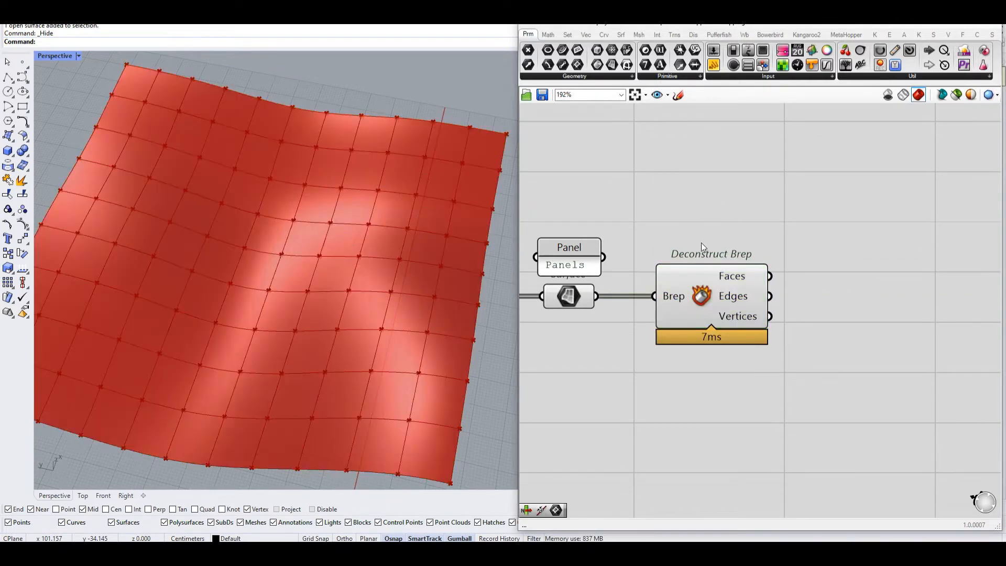
# Inspect the Faces and Edges outputs of the Deconstruct Brep component.
pyautogui.scroll(2, 775, 231)
pyautogui.scroll(1, 820, 227)
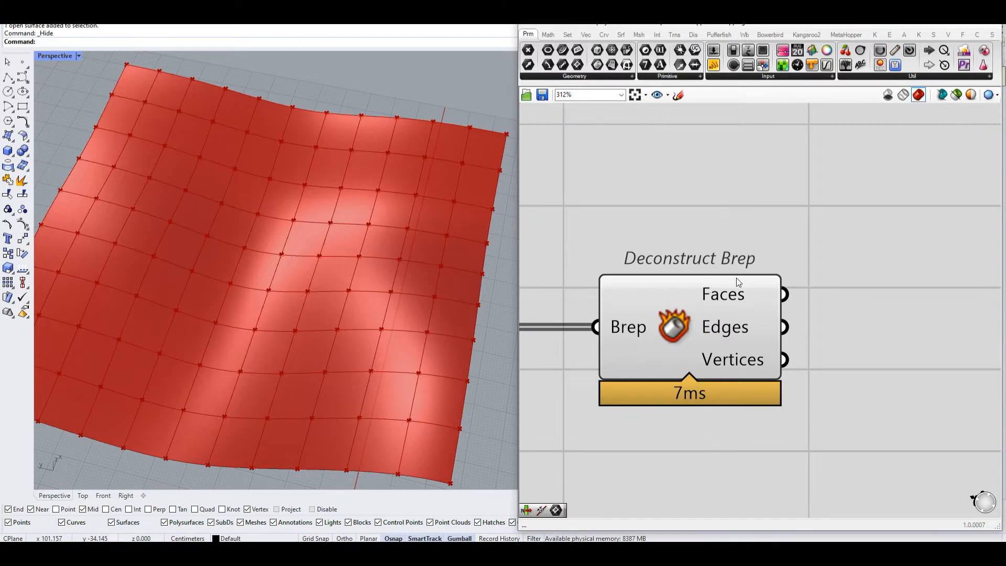
pyautogui.moveTo(737, 278)
pyautogui.moveTo(740, 323)
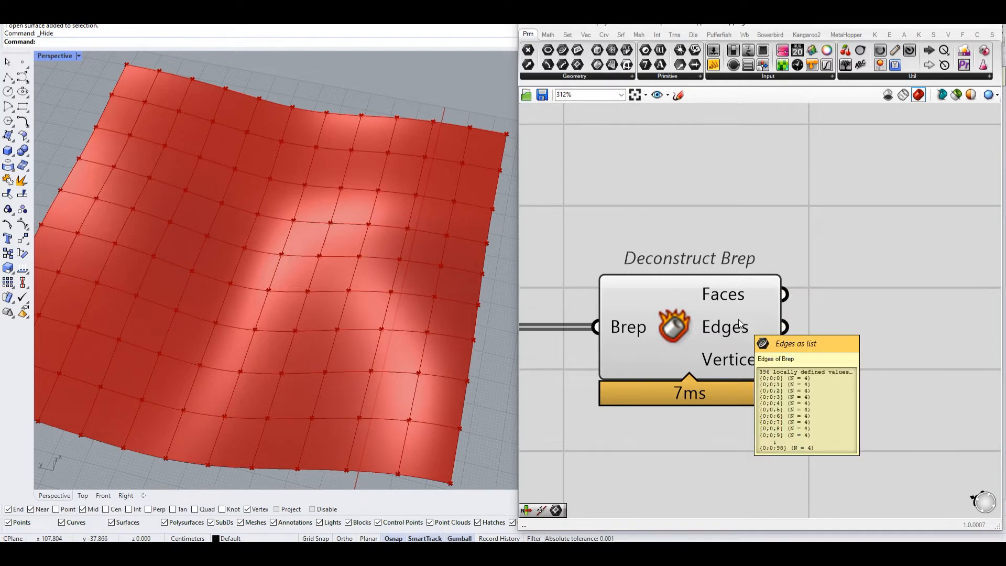
# Examine the data structure of the Edges, Vertices and Faces outputs and the Brep input on the Deconstruct Brep component.
pyautogui.moveTo(740, 323); pyautogui.dragTo(716, 297, button='right')
pyautogui.scroll(4, 468, 382)
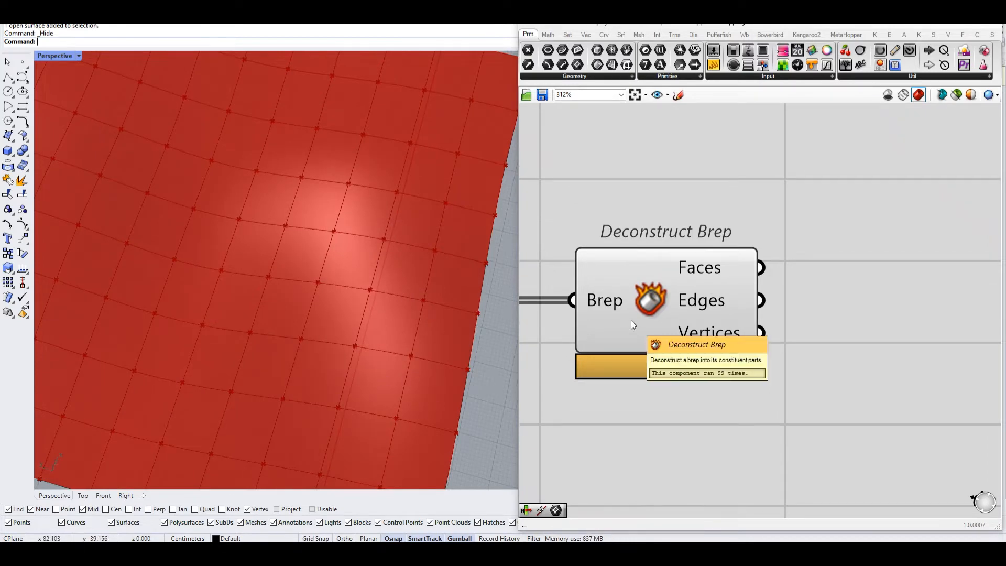
pyautogui.moveTo(714, 310)
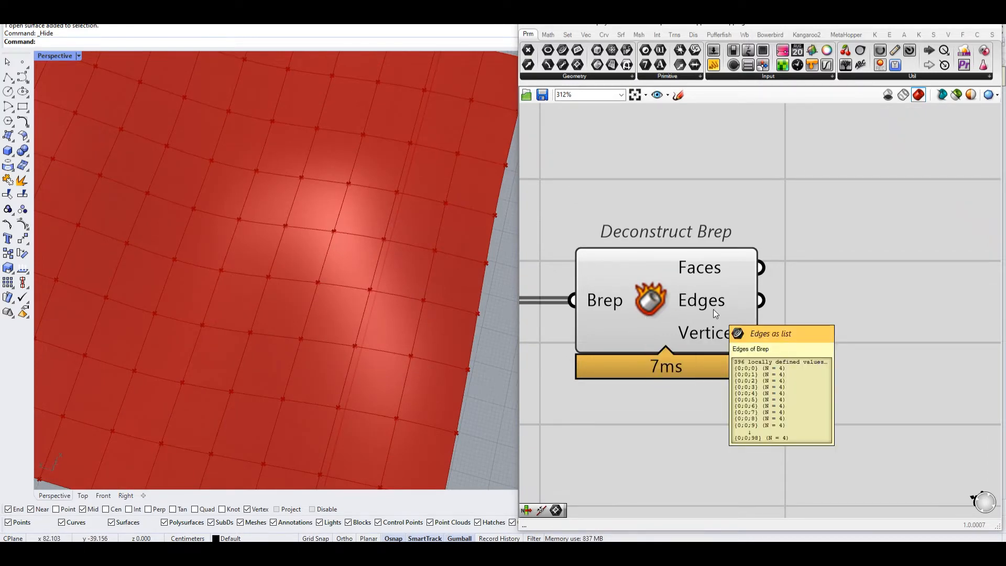
pyautogui.moveTo(720, 343)
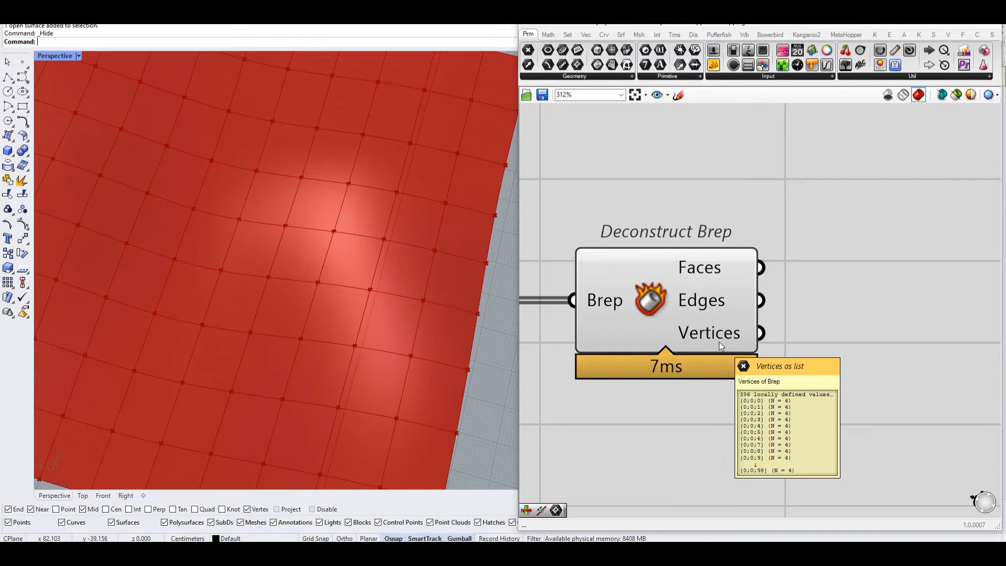
pyautogui.moveTo(719, 342); pyautogui.dragTo(684, 335, button='right')
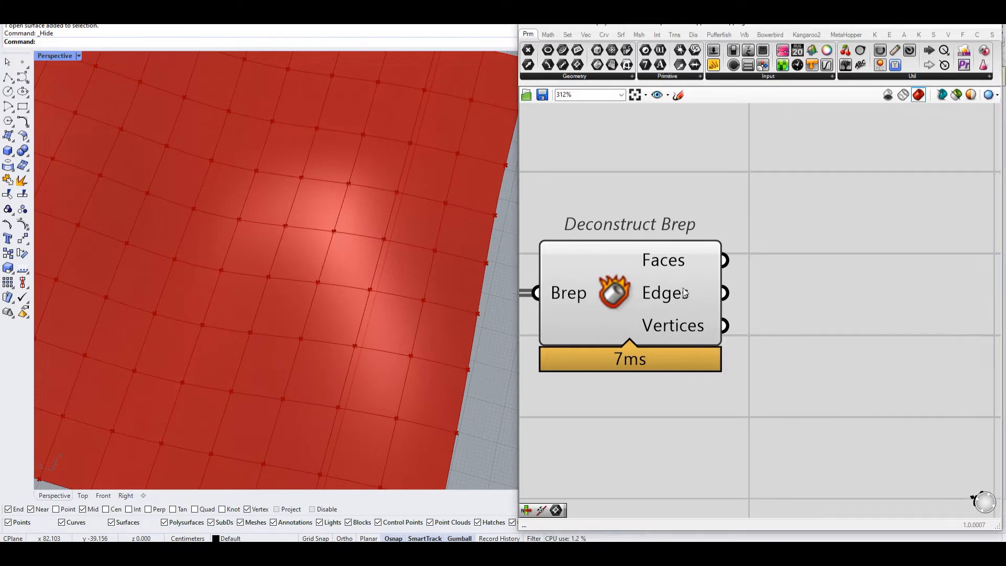
pyautogui.moveTo(682, 267)
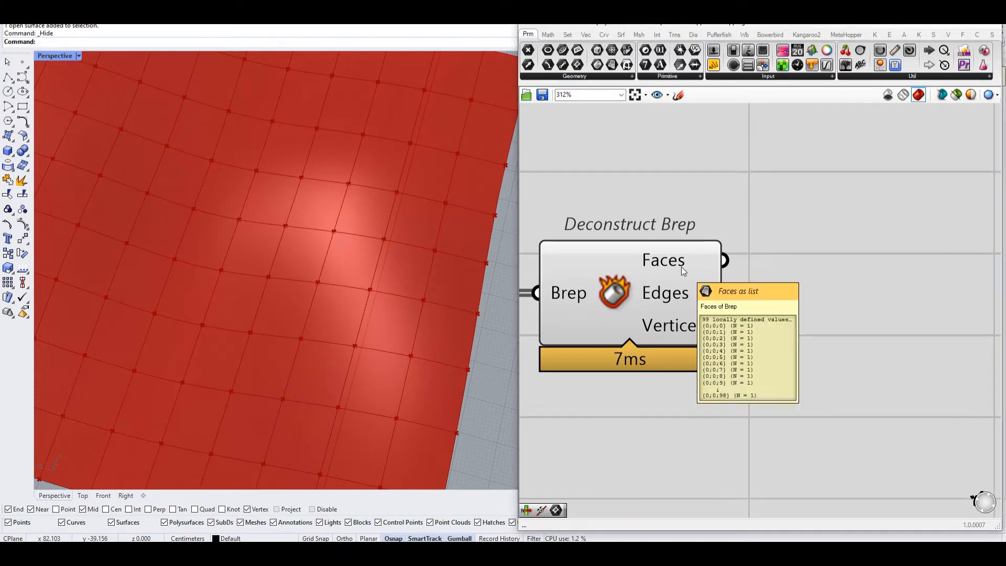
pyautogui.moveTo(556, 296)
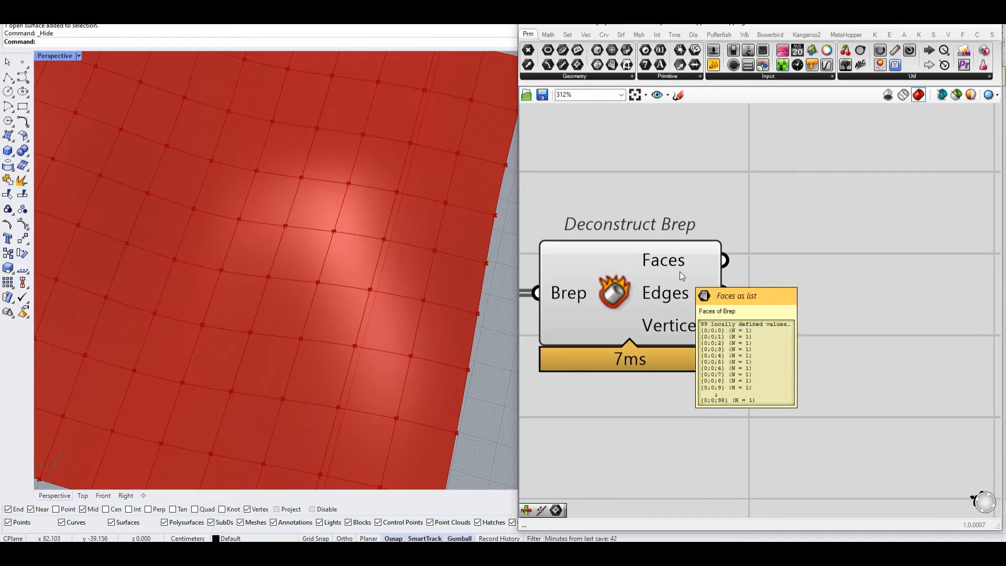
pyautogui.moveTo(596, 283); pyautogui.dragTo(702, 280, button='right')
pyautogui.moveTo(672, 294)
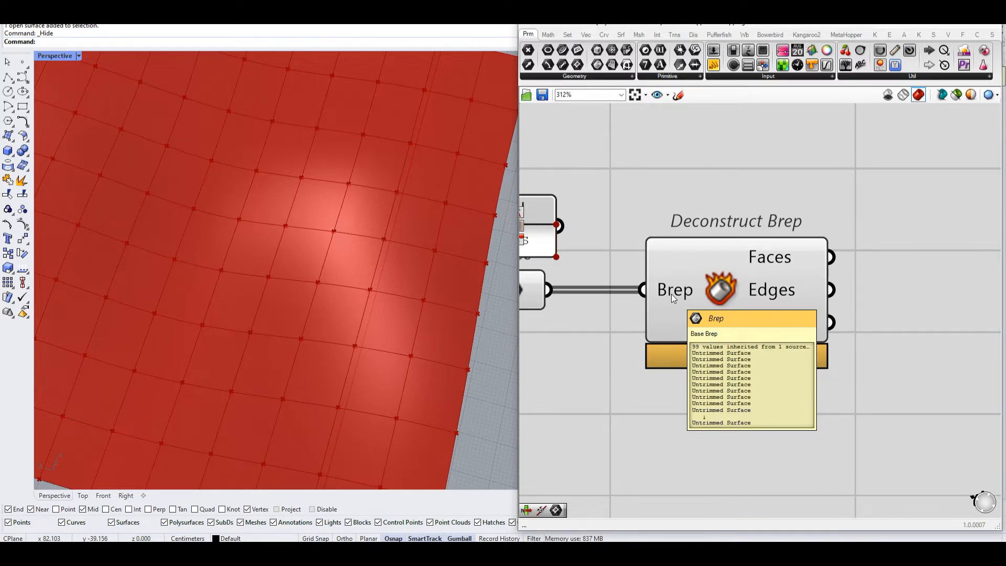
# Move the Deconstruct Brep component slightly farther from the Panels parameter and review its outputs.
pyautogui.moveTo(671, 294); pyautogui.dragTo(698, 293)
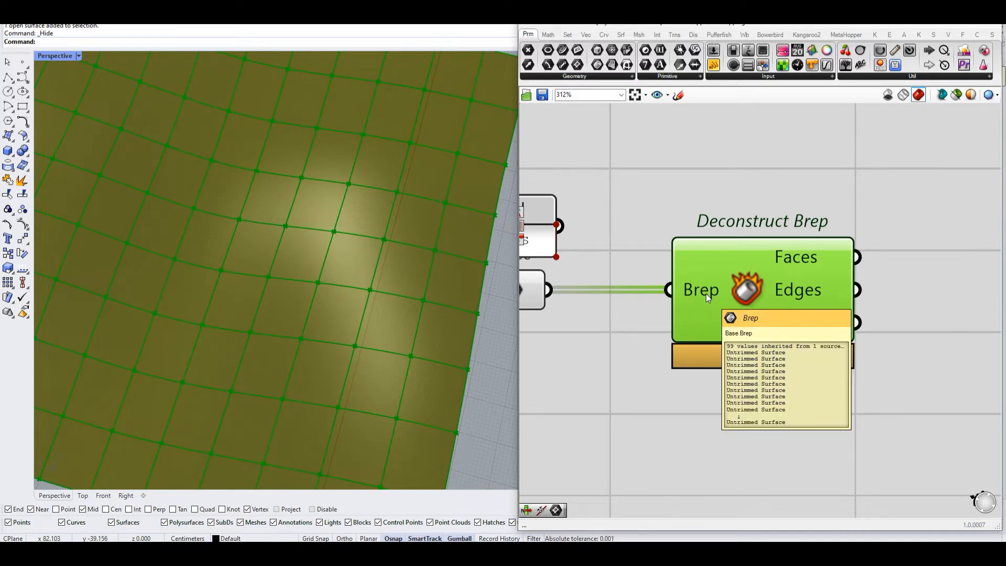
pyautogui.moveTo(828, 253); pyautogui.dragTo(722, 261, button='right')
pyautogui.moveTo(721, 261)
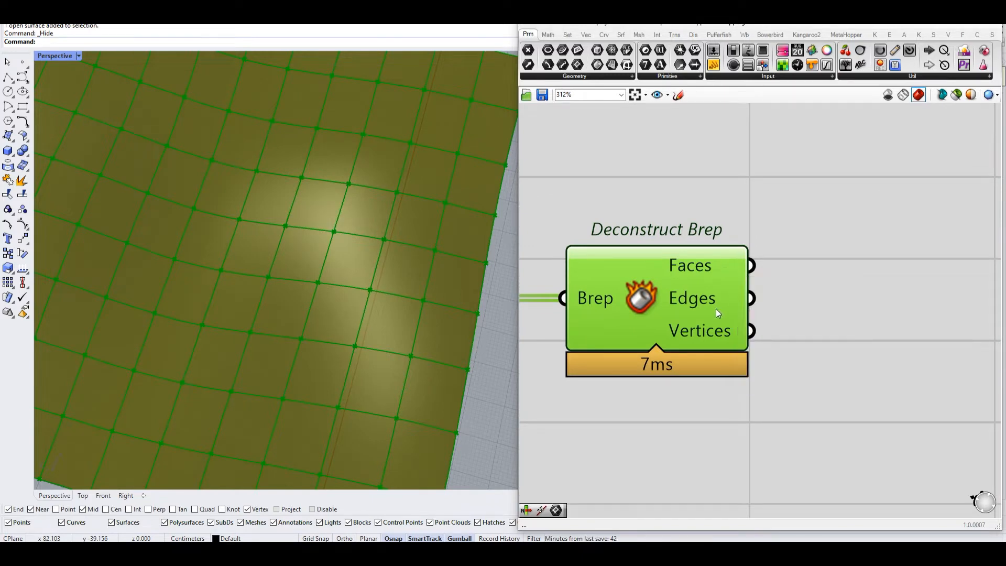
pyautogui.moveTo(717, 307)
pyautogui.moveTo(799, 318); pyautogui.dragTo(750, 310, button='right')
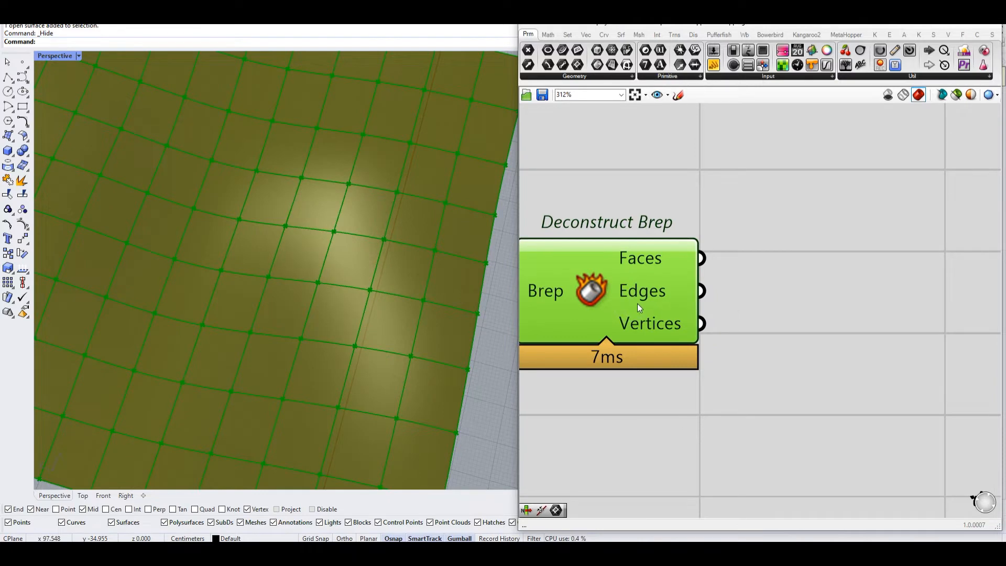
pyautogui.moveTo(647, 301)
# Add a List Item component after Deconstruct Brep and connect the Vertices output to its List input.
pyautogui.moveTo(792, 328); pyautogui.dragTo(777, 320, button='right')
pyautogui.doubleClick(777, 319)
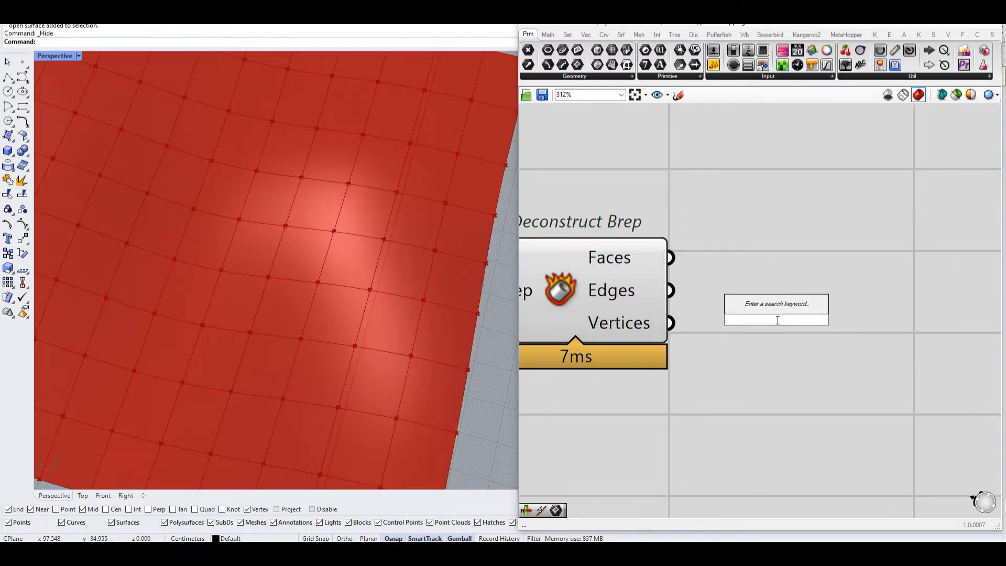
pyautogui.doubleClick(800, 352)
pyautogui.write('list')
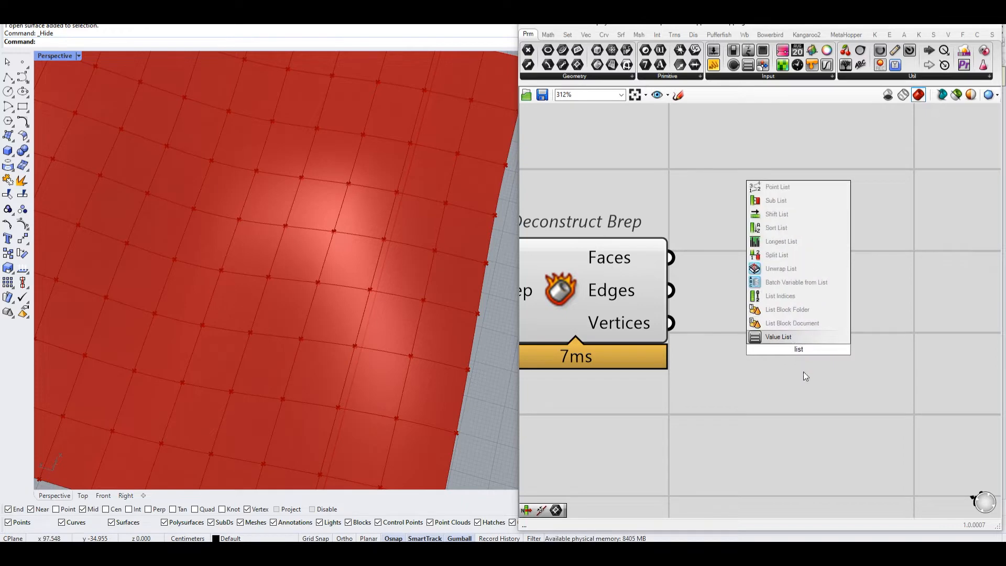
pyautogui.click(797, 352)
pyautogui.doubleClick(797, 353)
pyautogui.write('list')
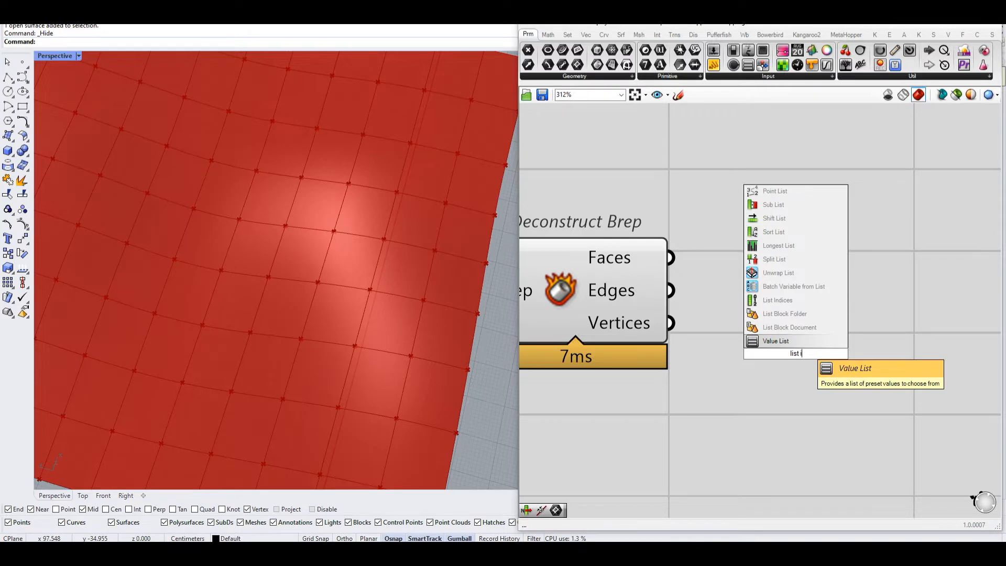
pyautogui.click(789, 341)
pyautogui.moveTo(675, 325); pyautogui.dragTo(712, 321)
pyautogui.moveTo(823, 327); pyautogui.dragTo(887, 330)
pyautogui.moveTo(886, 330); pyautogui.dragTo(800, 316, button='right')
# Examine the List Item's selected points in the viewport and inspect its Index input and Item output.
pyautogui.click(739, 218)
pyautogui.scroll(-10, 349, 230)
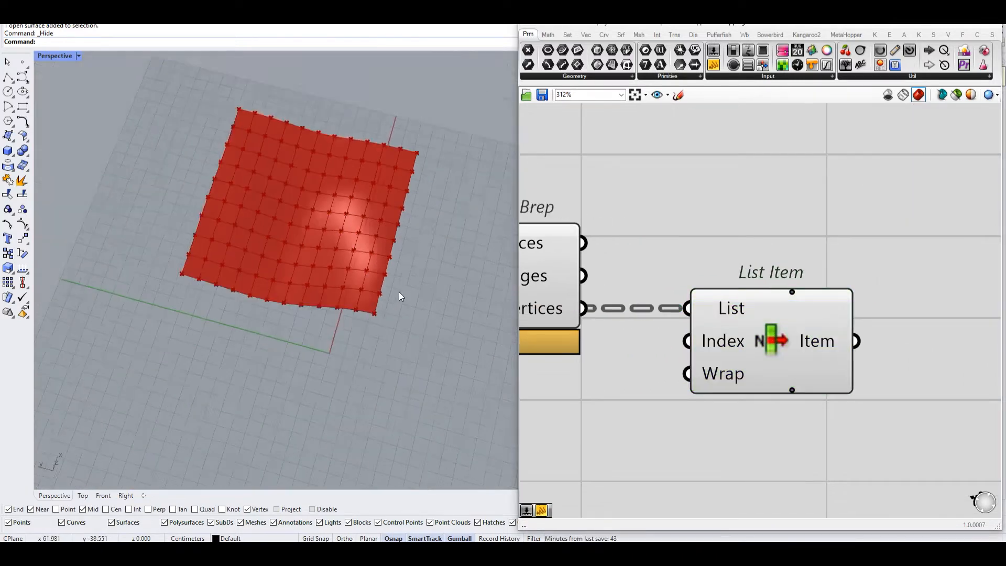
pyautogui.scroll(5, 408, 291)
pyautogui.click(788, 354)
pyautogui.moveTo(788, 354); pyautogui.dragTo(705, 359, button='right')
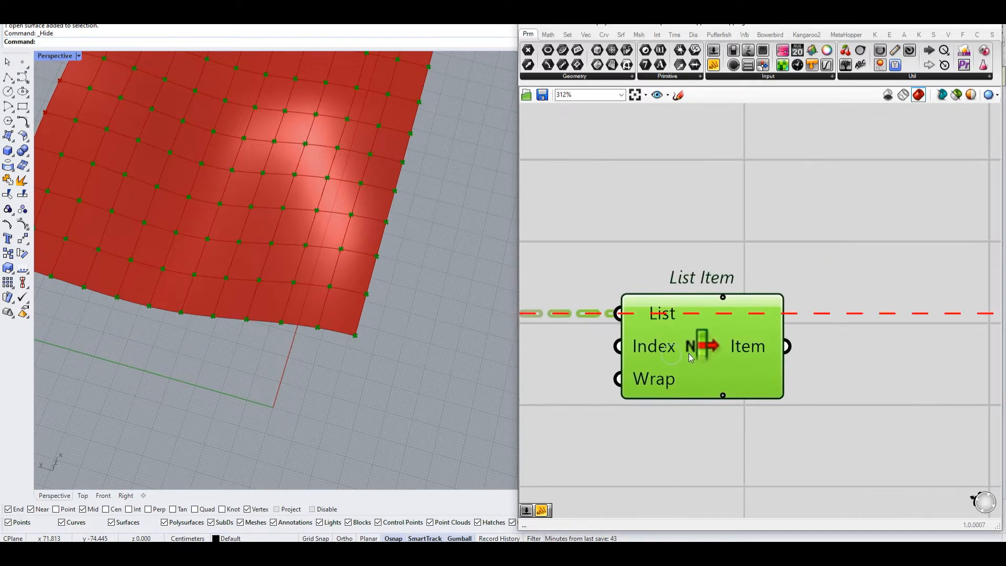
pyautogui.moveTo(685, 354); pyautogui.dragTo(699, 355)
pyautogui.moveTo(699, 354); pyautogui.dragTo(830, 351, button='right')
pyautogui.click(730, 264)
pyautogui.moveTo(801, 345)
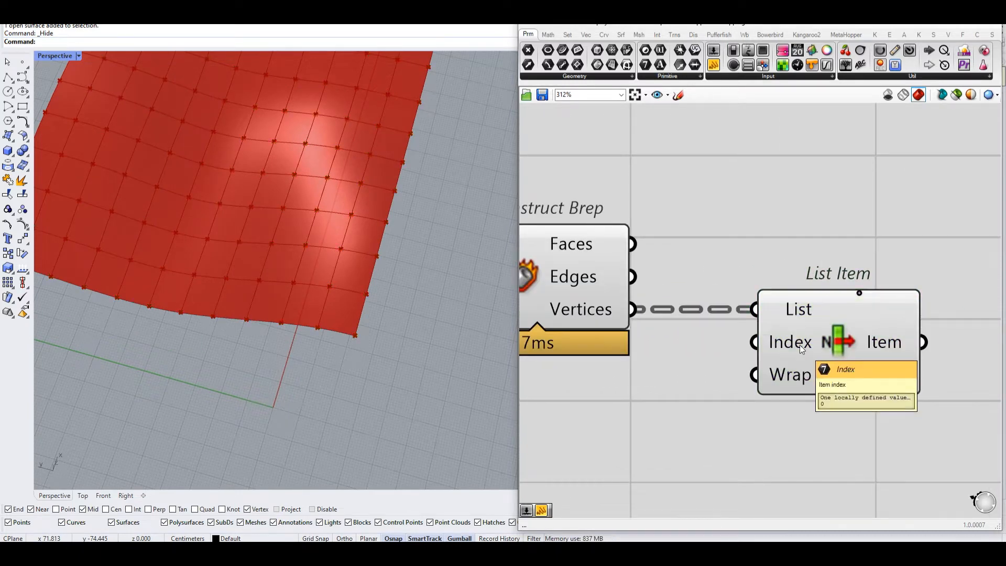
pyautogui.click(897, 333)
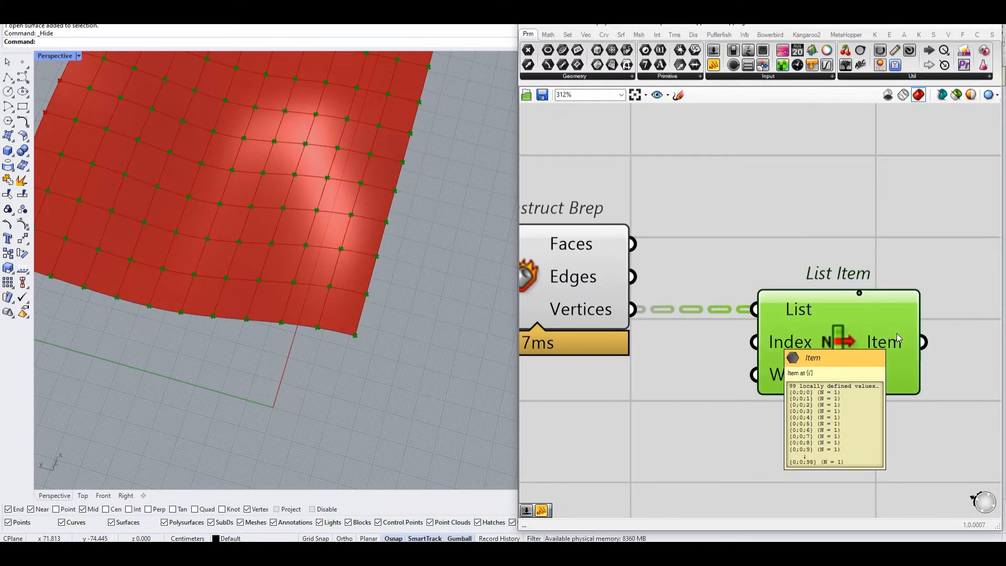
# Add a Panel after the List Item, connect the Item output to it, and widen it to fit the point coordinates.
pyautogui.moveTo(897, 333); pyautogui.dragTo(746, 313, button='right')
pyautogui.moveTo(714, 64); pyautogui.dragTo(905, 298)
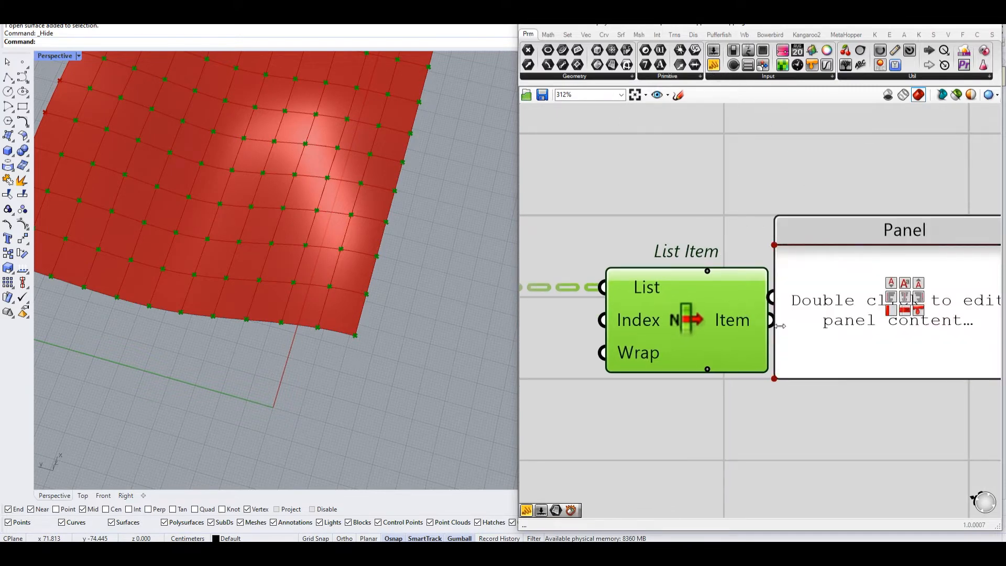
pyautogui.moveTo(771, 321); pyautogui.dragTo(779, 324)
pyautogui.scroll(-3, 779, 324)
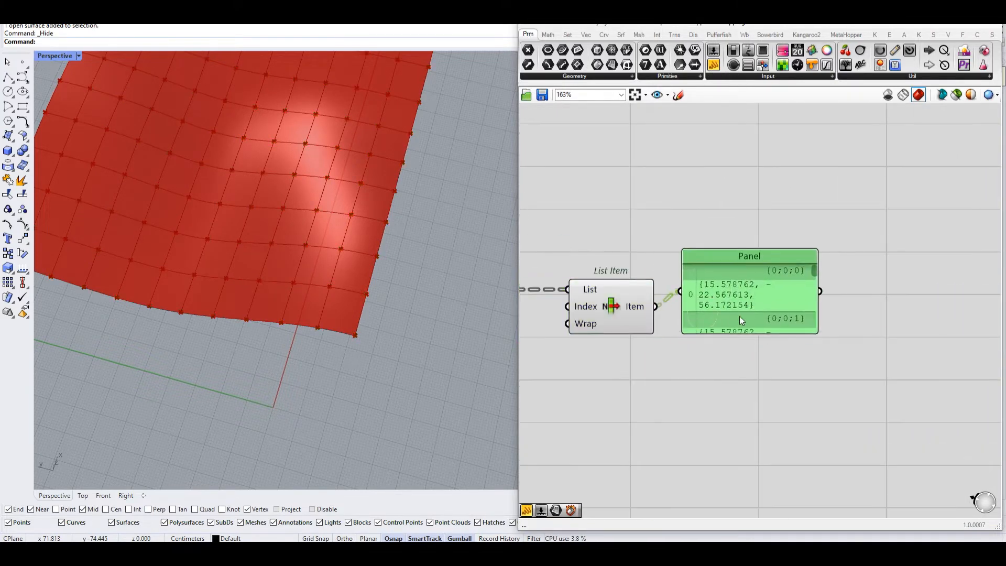
pyautogui.moveTo(822, 336); pyautogui.dragTo(957, 366)
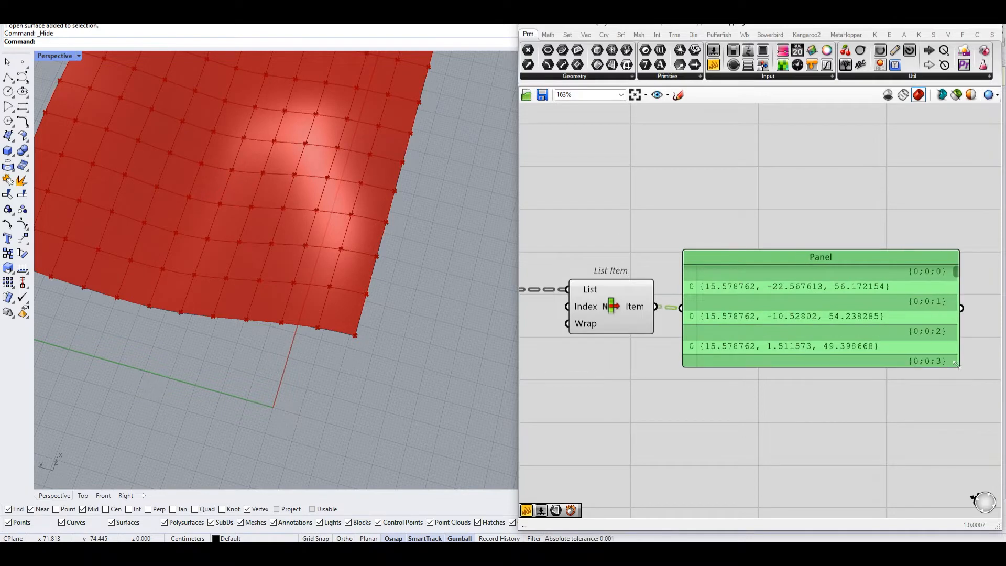
pyautogui.moveTo(900, 332); pyautogui.dragTo(903, 332)
# Move the List Item component away from the Panel and enlarge the Panel to show more rows.
pyautogui.moveTo(590, 308); pyautogui.dragTo(579, 308)
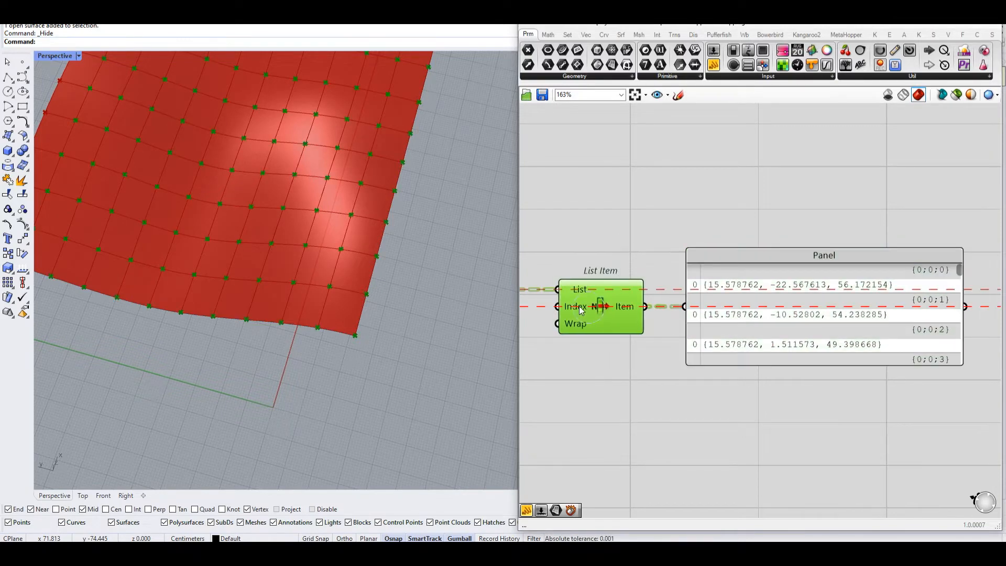
pyautogui.scroll(1, 800, 358)
pyautogui.moveTo(797, 366); pyautogui.dragTo(781, 324)
pyautogui.moveTo(613, 344); pyautogui.dragTo(662, 340, button='right')
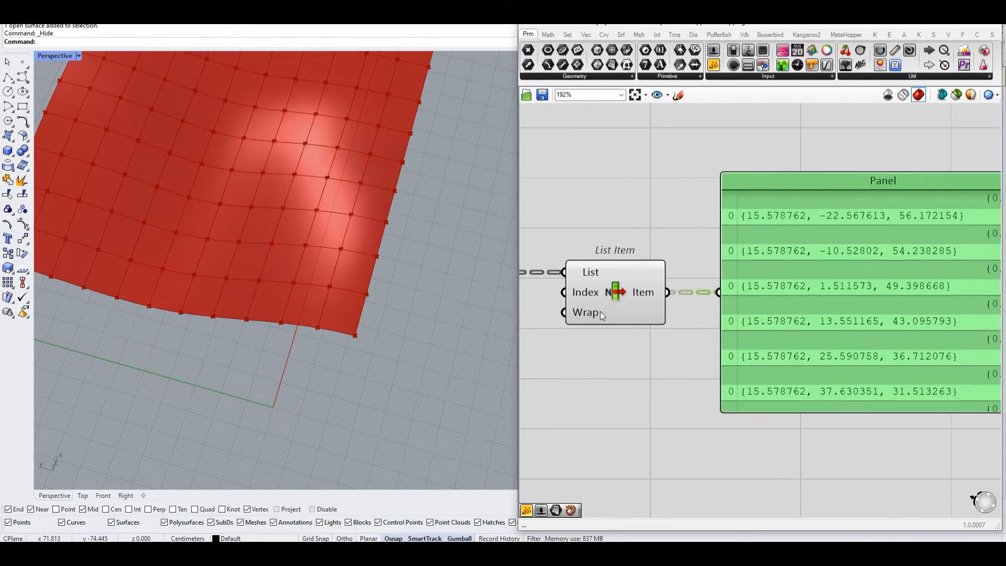
# Check the List Item's Index input and compare the listed points with the numbered corners in the triangle sketch.
pyautogui.moveTo(593, 296)
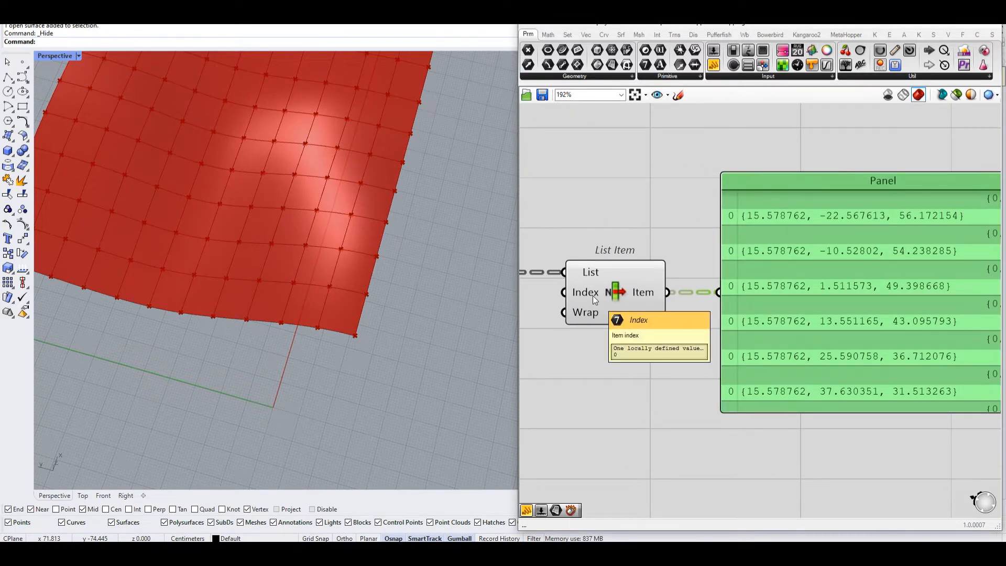
pyautogui.moveTo(836, 309); pyautogui.dragTo(766, 305, button='right')
pyautogui.moveTo(610, 231); pyautogui.dragTo(720, 252, button='right')
pyautogui.moveTo(832, 292); pyautogui.dragTo(685, 286, button='right')
pyautogui.moveTo(614, 214); pyautogui.dragTo(1000, 256)
pyautogui.scroll(-4, 592, 220)
pyautogui.moveTo(592, 220)
pyautogui.mouseDown(button='right')
pyautogui.moveTo(730, 258)
pyautogui.moveTo(841, 341)
pyautogui.mouseUp(button='right')
pyautogui.scroll(1, 840, 342)
pyautogui.moveTo(703, 231); pyautogui.dragTo(718, 309, button='right')
pyautogui.scroll(-2, 718, 309)
pyautogui.scroll(2, 718, 294)
pyautogui.moveTo(680, 362); pyautogui.dragTo(785, 263)
pyautogui.scroll(2, 727, 319)
pyautogui.moveTo(648, 371); pyautogui.dragTo(766, 259)
pyautogui.scroll(-3, 839, 314)
# Add three more outputs, +1, +2 and +3, to the List Item component.
pyautogui.moveTo(885, 366); pyautogui.dragTo(752, 296, button='right')
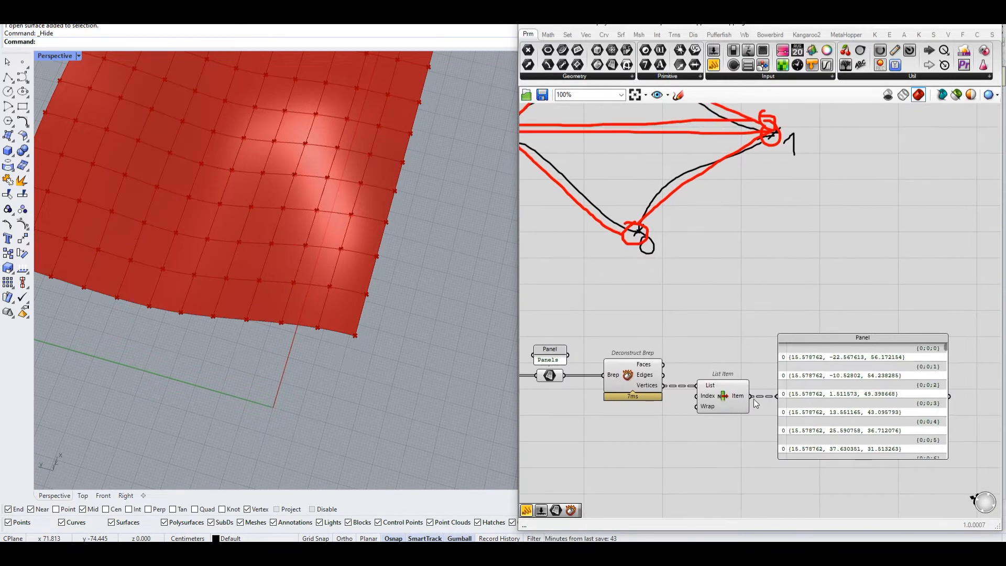
pyautogui.scroll(8, 755, 408)
pyautogui.click(636, 370)
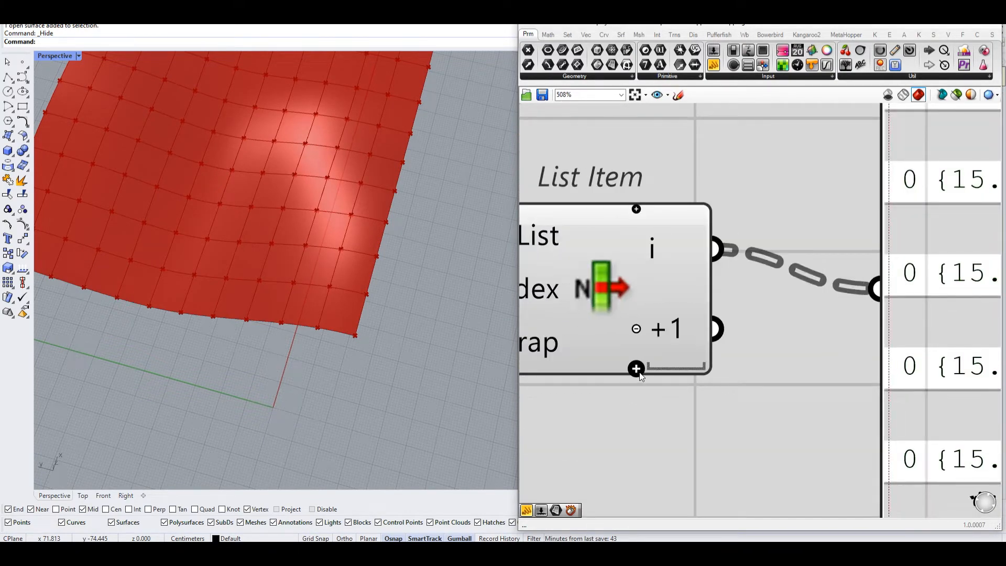
pyautogui.click(636, 369)
pyautogui.click(636, 369)
pyautogui.scroll(-1, 639, 376)
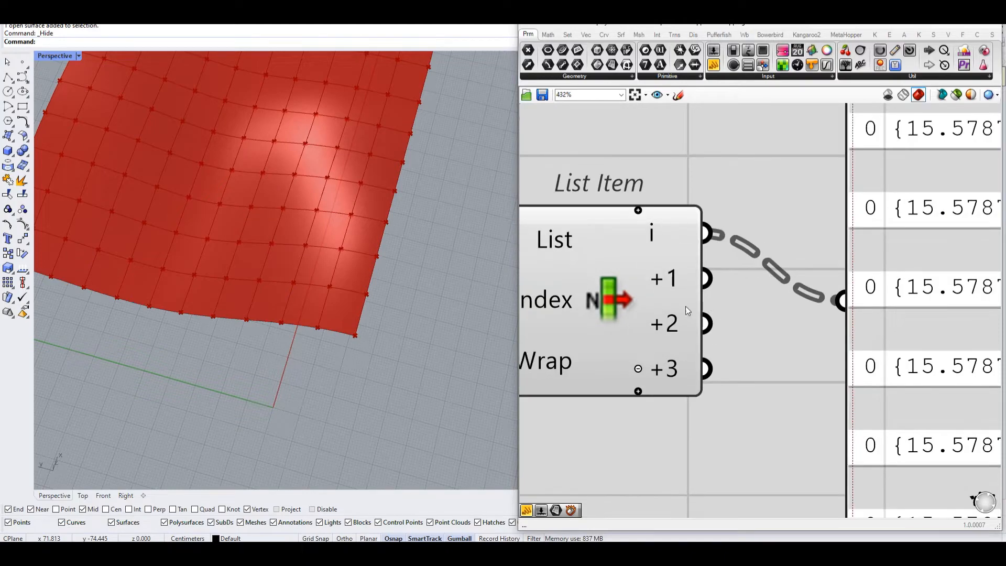
pyautogui.click(690, 328)
# Compare the List Item's i, +1, +2 and +3 outputs with the numbered corners in the triangle sketch.
pyautogui.scroll(-2, 701, 305)
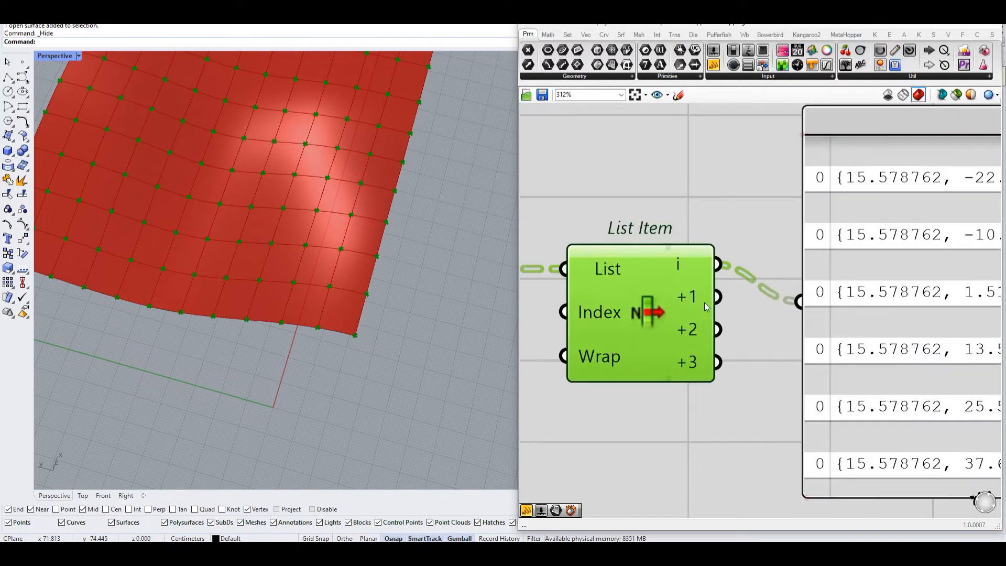
pyautogui.scroll(2, 698, 257)
pyautogui.moveTo(633, 198); pyautogui.dragTo(753, 281)
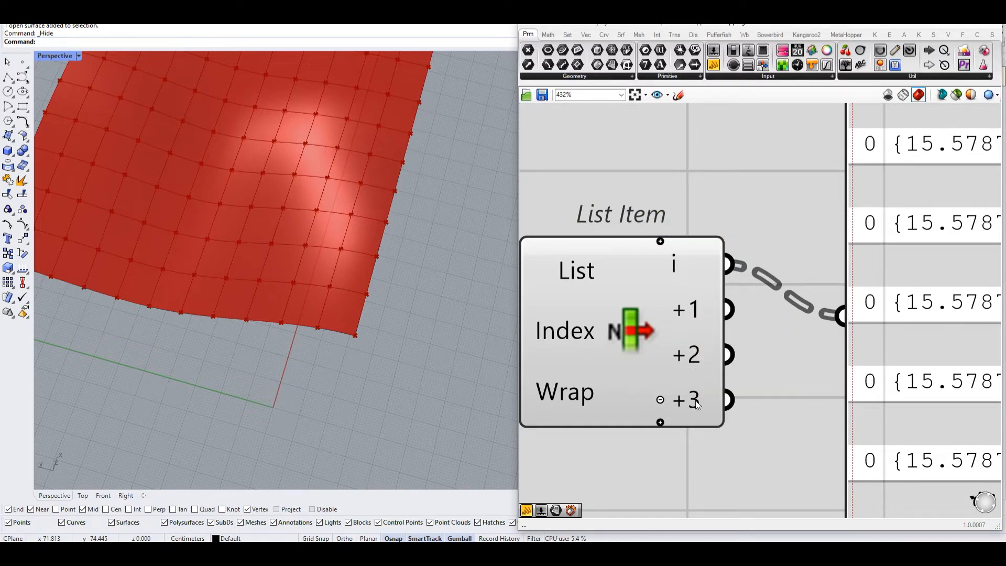
pyautogui.scroll(-6, 722, 377)
pyautogui.click(794, 314)
pyautogui.scroll(-4, 700, 287)
pyautogui.moveTo(698, 287); pyautogui.dragTo(824, 403, button='right')
pyautogui.moveTo(573, 331); pyautogui.dragTo(893, 199)
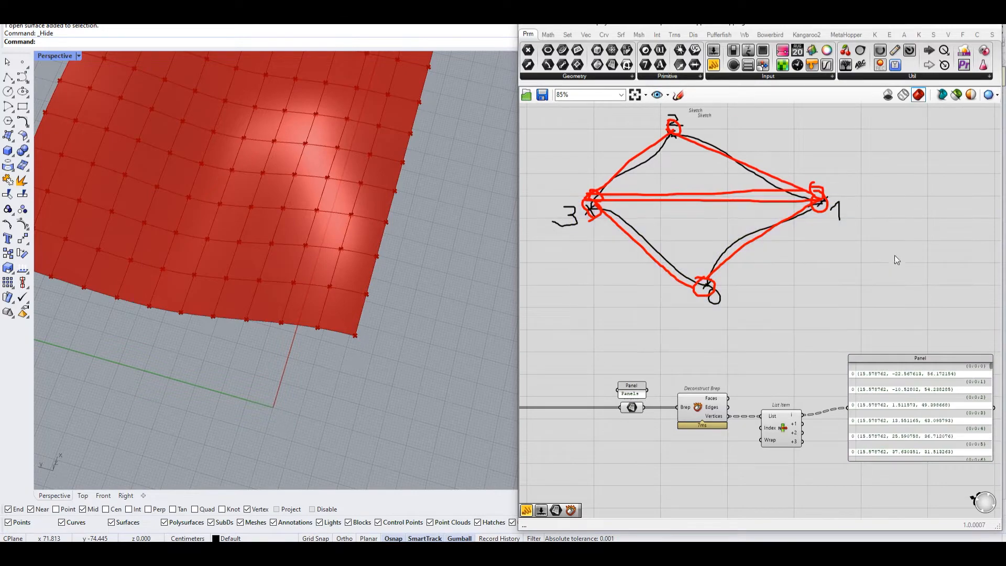
# Add a 4Point Surface component below the Panel, next to the List Item component.
pyautogui.moveTo(916, 403); pyautogui.dragTo(798, 332, button='right')
pyautogui.moveTo(798, 331); pyautogui.dragTo(844, 338)
pyautogui.scroll(6, 739, 325)
pyautogui.doubleClick(712, 268)
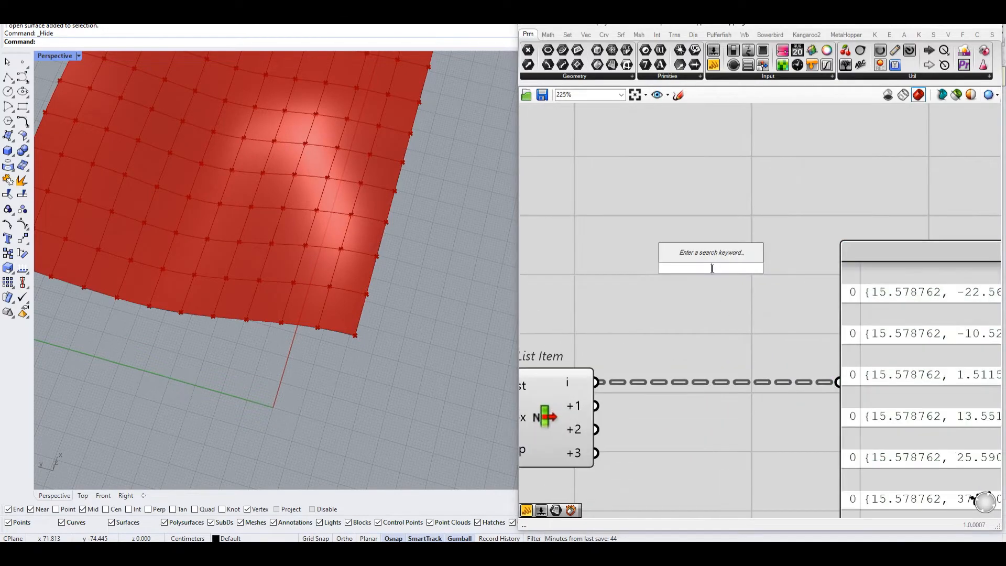
pyautogui.write('4pt')
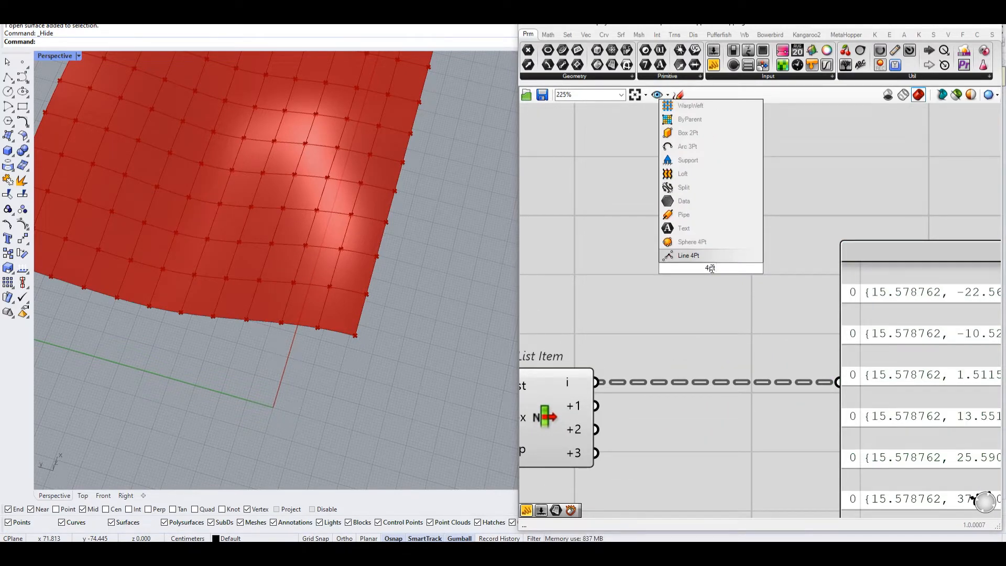
pyautogui.write(' surfa')
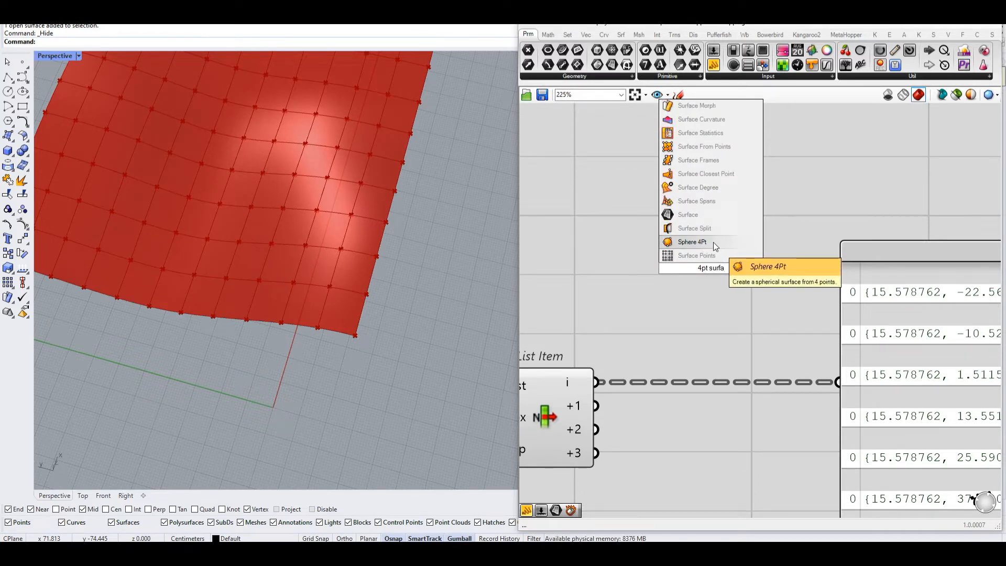
pyautogui.moveTo(731, 264); pyautogui.dragTo(658, 265)
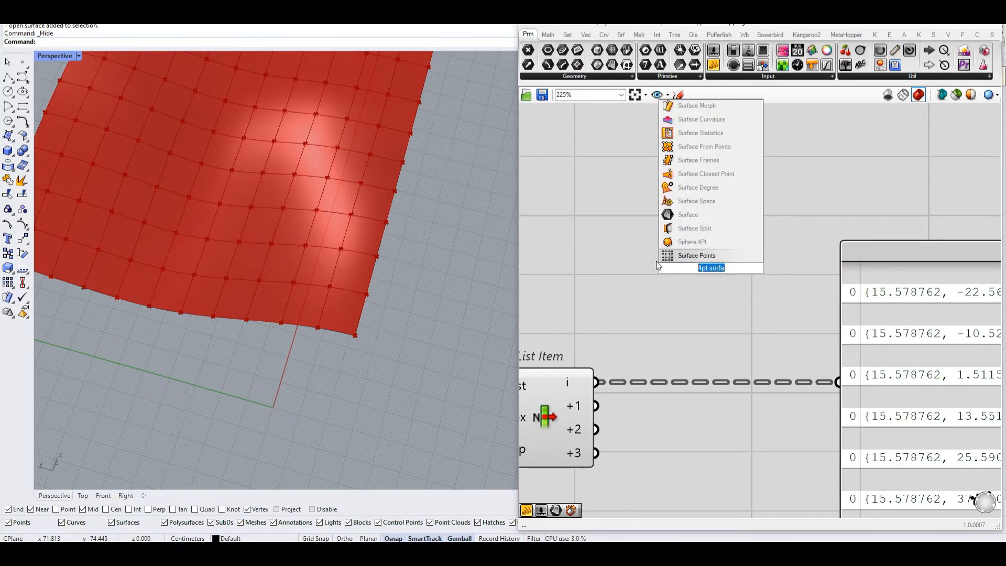
pyautogui.write('surface')
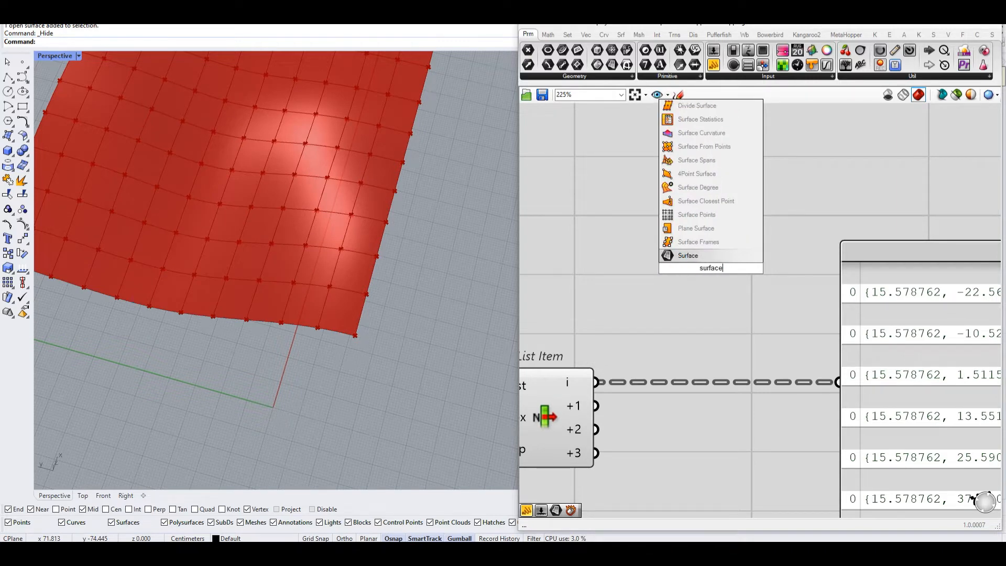
pyautogui.write(' 4')
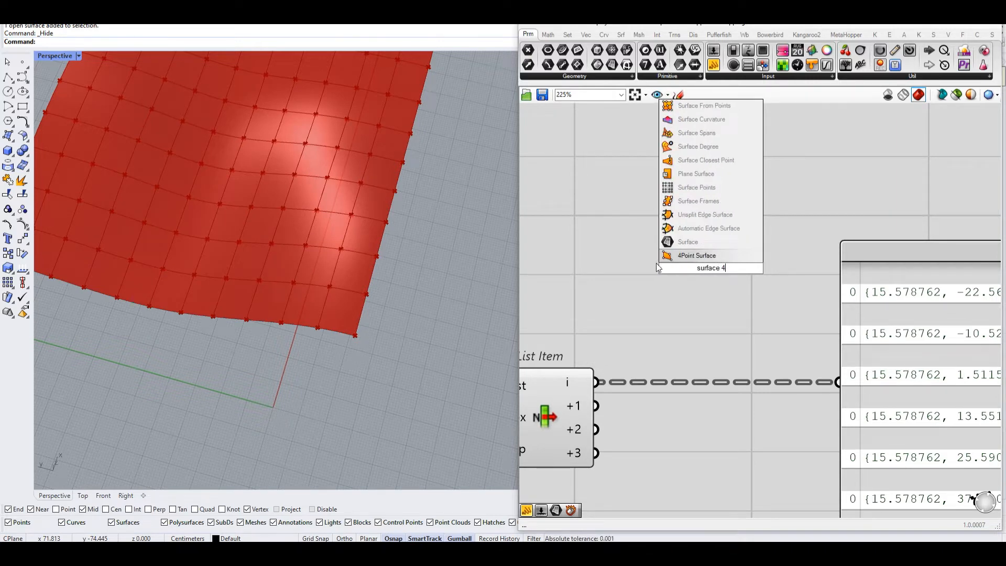
pyautogui.click(694, 255)
pyautogui.scroll(-3, 688, 289)
pyautogui.moveTo(689, 289); pyautogui.dragTo(797, 429)
pyautogui.moveTo(804, 358); pyautogui.dragTo(786, 322)
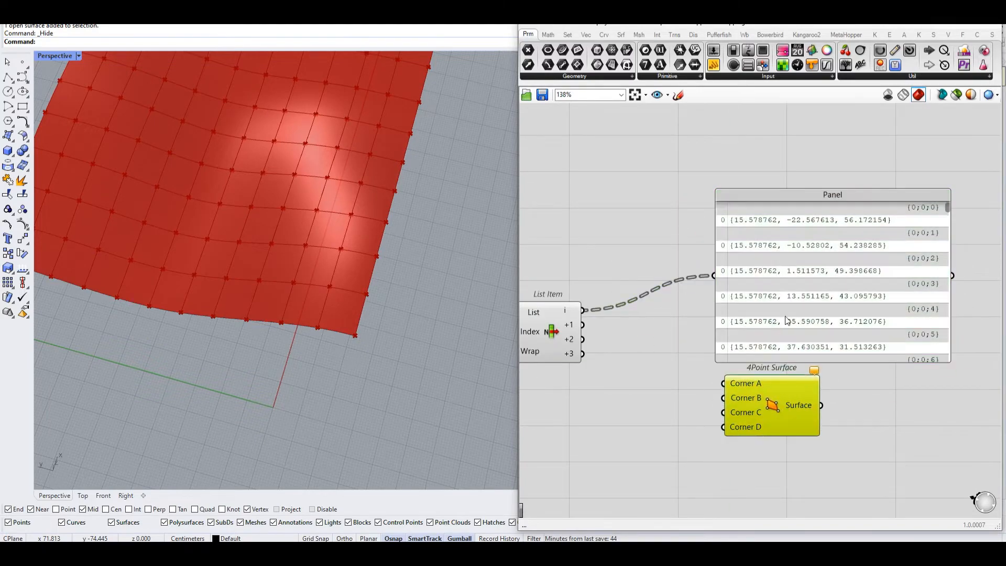
# Connect the List Item's i, +1 and +2 outputs to Corner A, Corner B and Corner C of the 4Point Surface.
pyautogui.scroll(5, 786, 322)
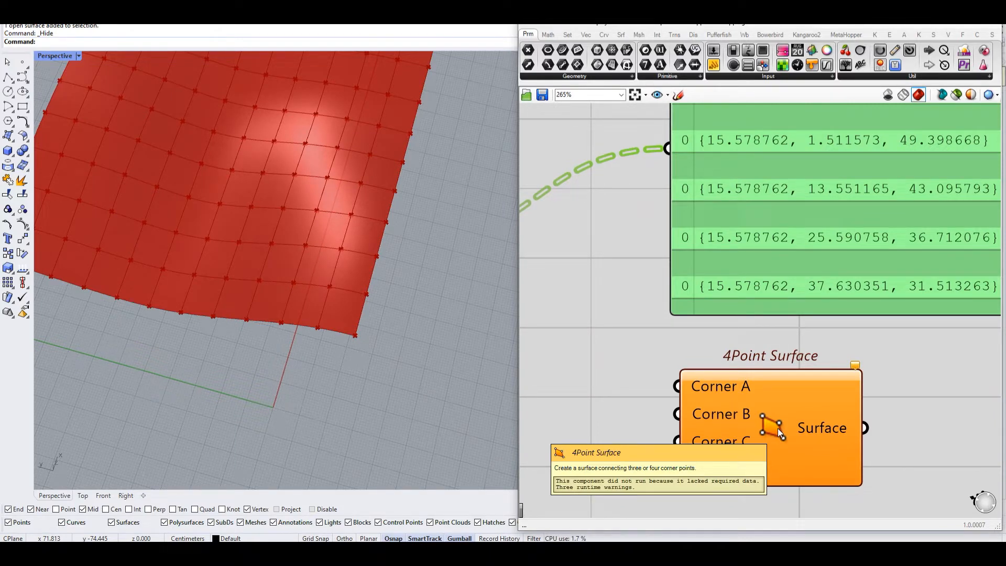
pyautogui.scroll(-5, 778, 429)
pyautogui.scroll(3, 879, 275)
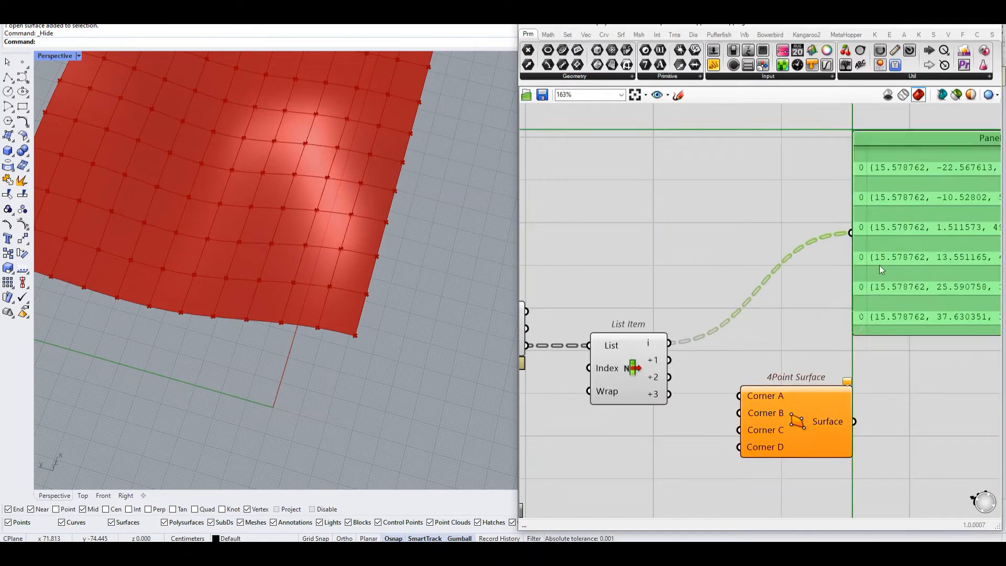
pyautogui.scroll(1, 785, 426)
pyautogui.click(786, 426)
pyautogui.moveTo(648, 330); pyautogui.dragTo(648, 351)
pyautogui.moveTo(715, 392); pyautogui.dragTo(739, 412)
pyautogui.scroll(-3, 753, 460)
pyautogui.moveTo(754, 460); pyautogui.dragTo(800, 449, button='right')
pyautogui.scroll(-2, 801, 450)
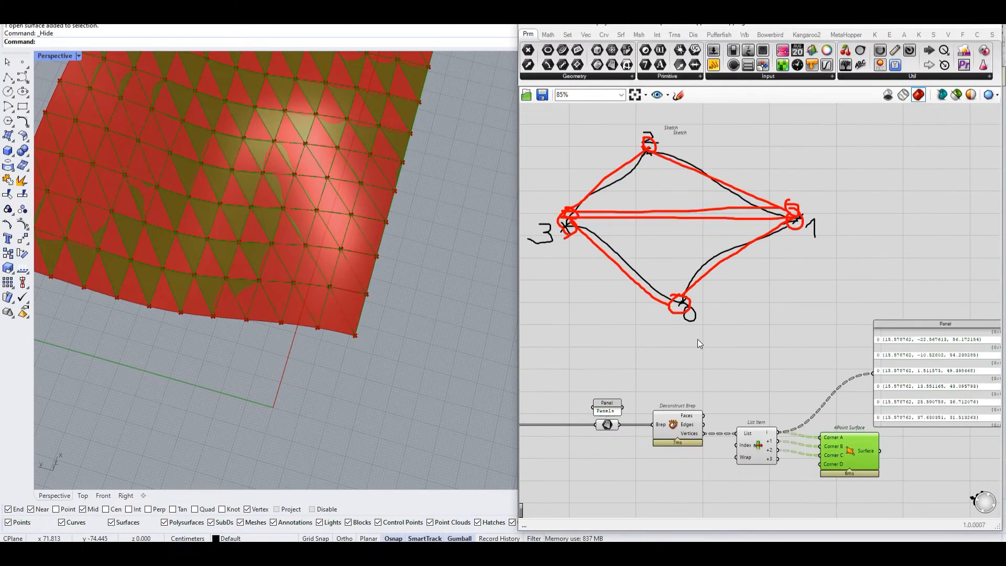
# Compare the 4Point Surface's connected corners with the numbered corners of the triangle sketch.
pyautogui.moveTo(643, 341)
pyautogui.mouseDown()
pyautogui.moveTo(663, 309)
pyautogui.moveTo(707, 286)
pyautogui.mouseUp()
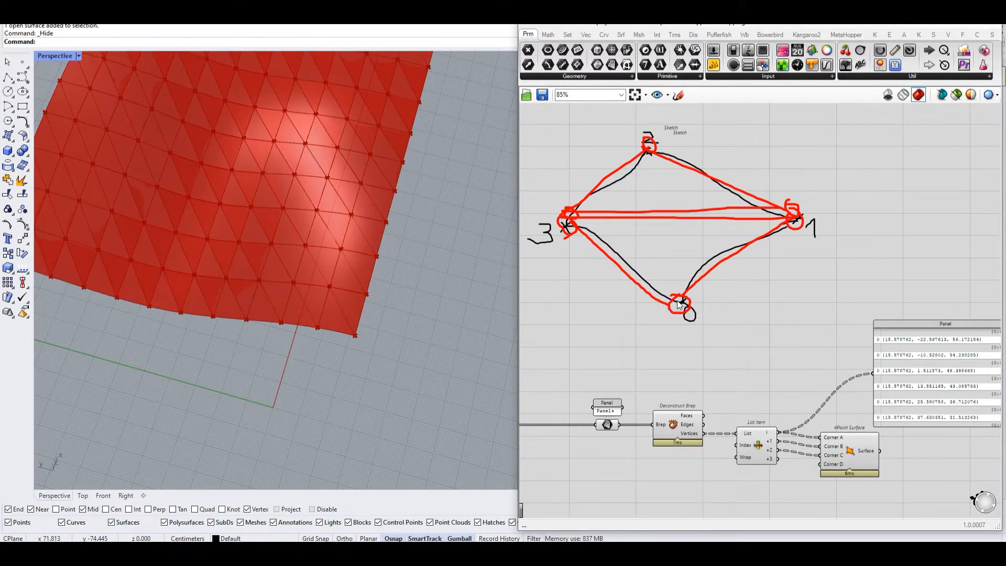
pyautogui.moveTo(668, 162); pyautogui.dragTo(667, 160)
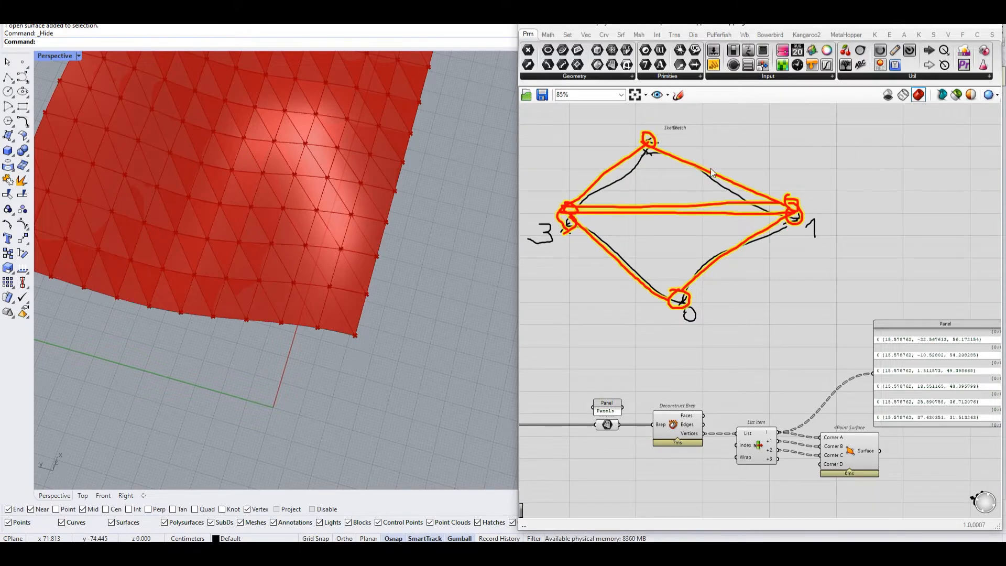
pyautogui.moveTo(731, 185); pyautogui.dragTo(737, 193)
pyautogui.click(799, 362)
pyautogui.moveTo(797, 364); pyautogui.dragTo(676, 263, button='right')
pyautogui.scroll(2, 676, 262)
pyautogui.moveTo(740, 377); pyautogui.dragTo(740, 370)
pyautogui.moveTo(838, 312); pyautogui.dragTo(833, 265)
pyautogui.moveTo(728, 376); pyautogui.dragTo(750, 376)
pyautogui.moveTo(646, 378); pyautogui.dragTo(794, 379, button='right')
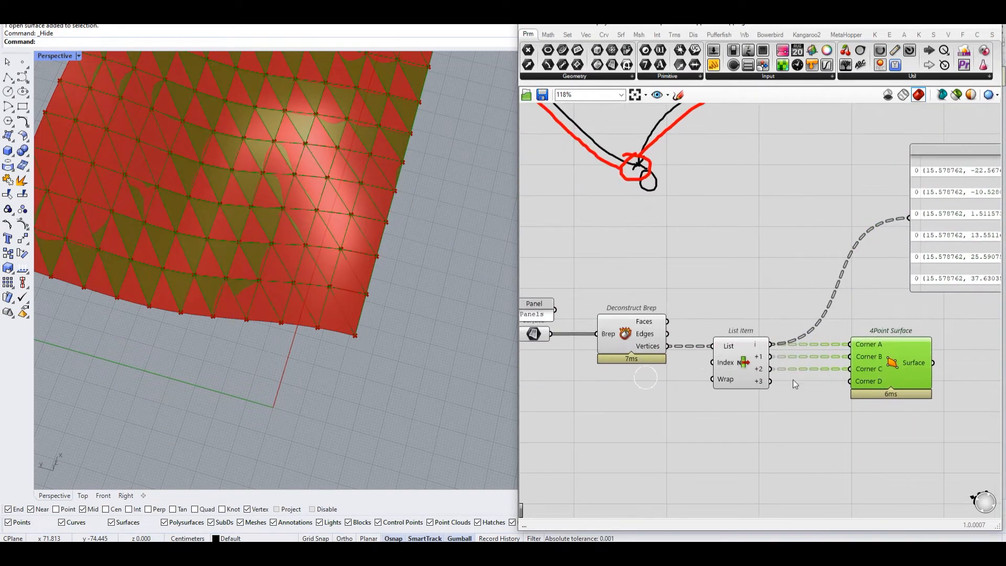
# Turn off the preview of the components upstream of the 4Point Surface, including Deconstruct Brep and List Item.
pyautogui.scroll(-3, 793, 379)
pyautogui.moveTo(791, 461); pyautogui.dragTo(648, 341)
pyautogui.rightClick(735, 292)
pyautogui.click(772, 301)
pyautogui.moveTo(708, 324); pyautogui.dragTo(887, 306, button='right')
pyautogui.moveTo(804, 281); pyautogui.dragTo(632, 367)
pyautogui.rightClick(700, 270)
pyautogui.click(753, 287)
pyautogui.scroll(5, 791, 351)
pyautogui.rightClick(564, 295)
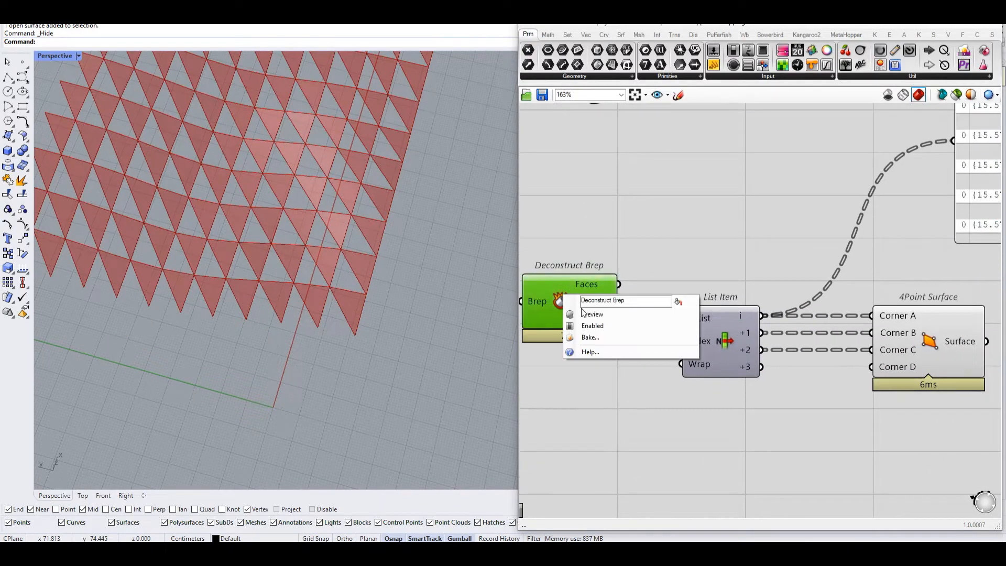
pyautogui.click(663, 259)
# Inspect the triangular surfaces of the 4Point Surface component in the Rhino viewport.
pyautogui.moveTo(924, 356); pyautogui.dragTo(766, 326, button='right')
pyautogui.moveTo(766, 326); pyautogui.dragTo(786, 326)
pyautogui.scroll(2, 787, 326)
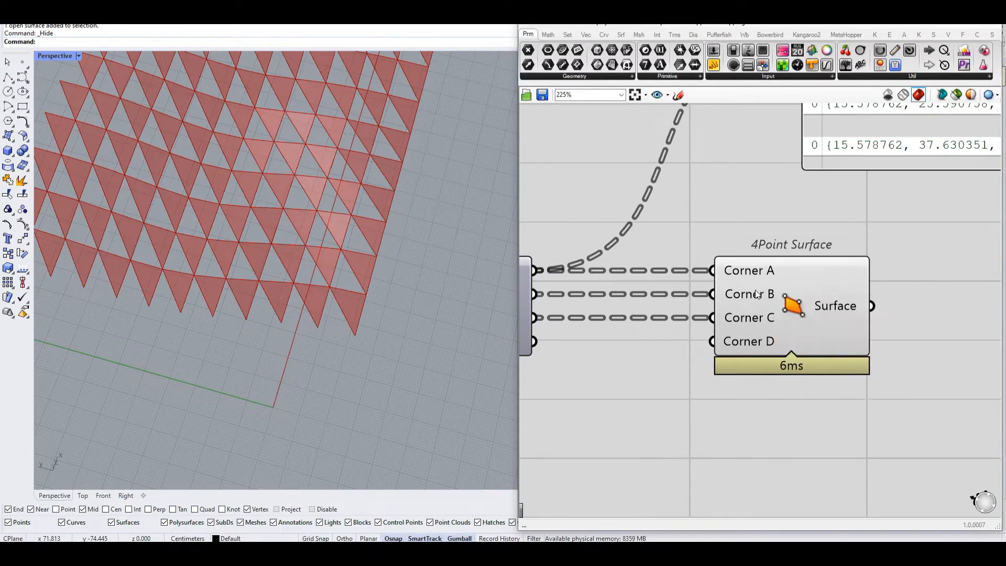
pyautogui.click(807, 308)
pyautogui.scroll(-5, 326, 314)
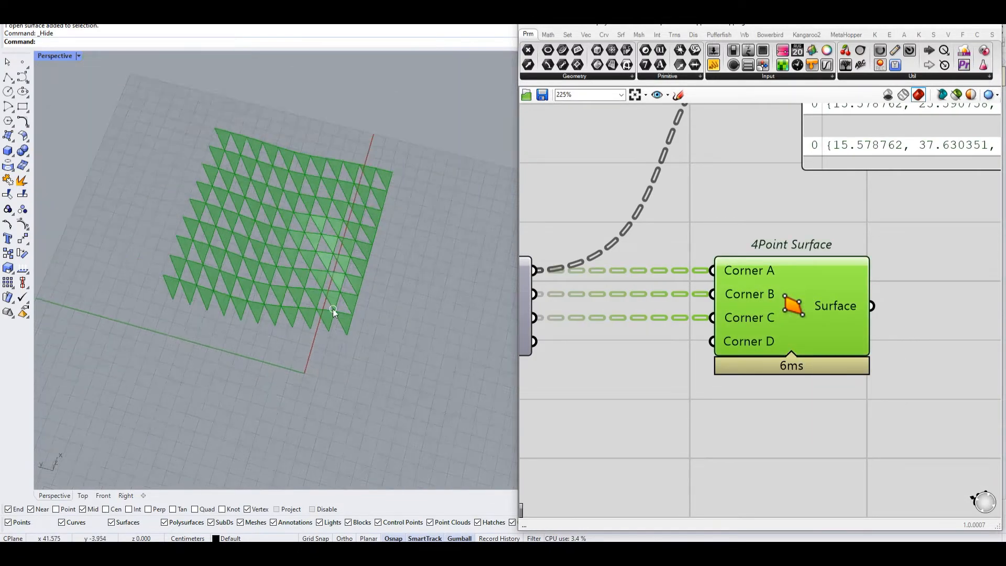
pyautogui.scroll(3, 323, 231)
pyautogui.moveTo(324, 231); pyautogui.dragTo(273, 259, button='right')
pyautogui.scroll(-3, 684, 373)
pyautogui.scroll(3, 715, 371)
pyautogui.click(668, 370)
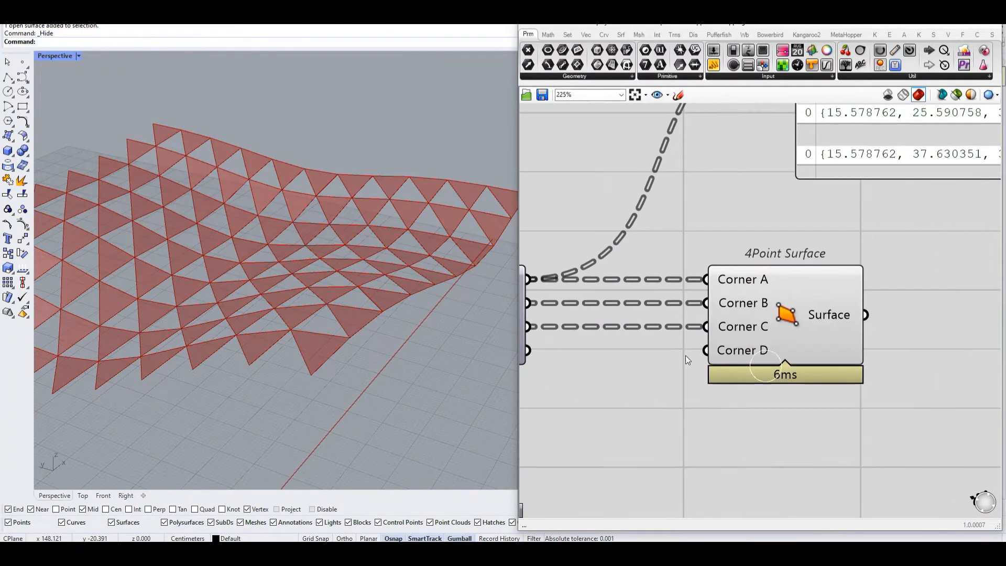
# Examine the data branches feeding Corner A of the 4Point Surface and trace them back to the List Item.
pyautogui.moveTo(759, 282)
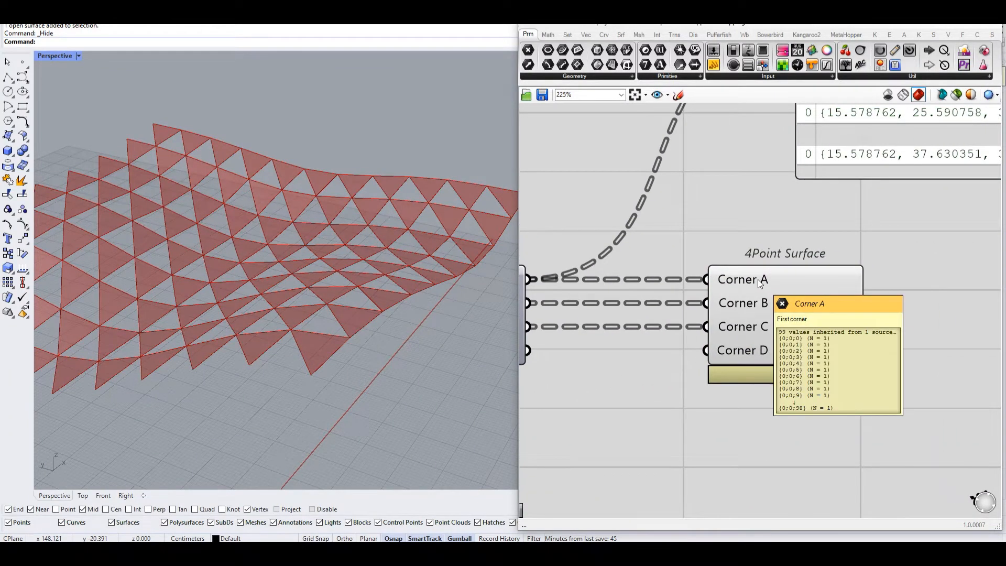
pyautogui.moveTo(760, 283); pyautogui.dragTo(744, 282, button='right')
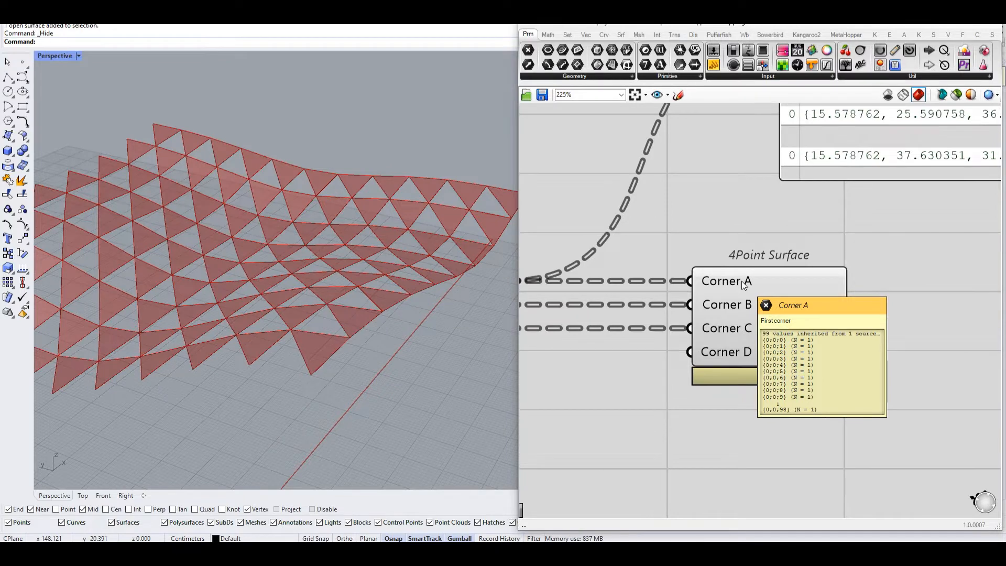
pyautogui.moveTo(744, 284)
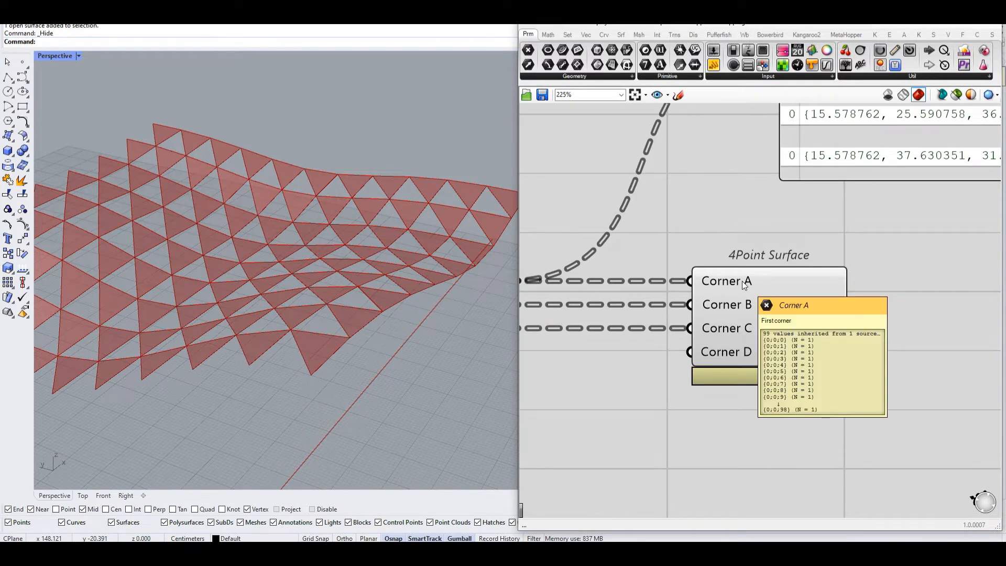
pyautogui.scroll(2, 726, 282)
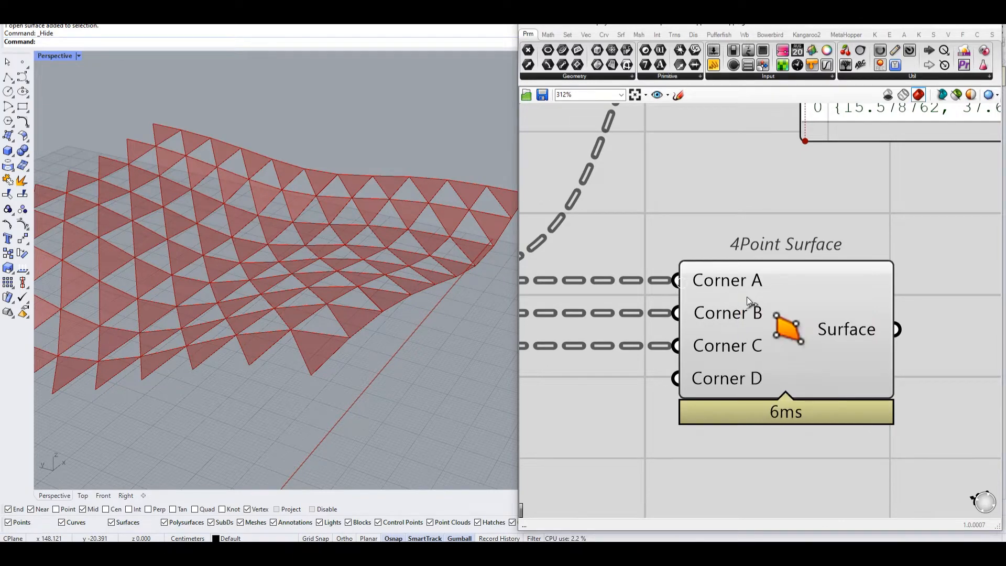
pyautogui.scroll(-2, 747, 297)
pyautogui.moveTo(540, 308); pyautogui.dragTo(670, 363, button='right')
pyautogui.scroll(-1, 666, 364)
pyautogui.click(634, 375)
# Review how the vertices run from Deconstruct Brep through the List Item into the 4Point Surface's corners.
pyautogui.moveTo(553, 359); pyautogui.dragTo(761, 365, button='right')
pyautogui.scroll(-2, 755, 364)
pyautogui.click(698, 348)
pyautogui.click(742, 393)
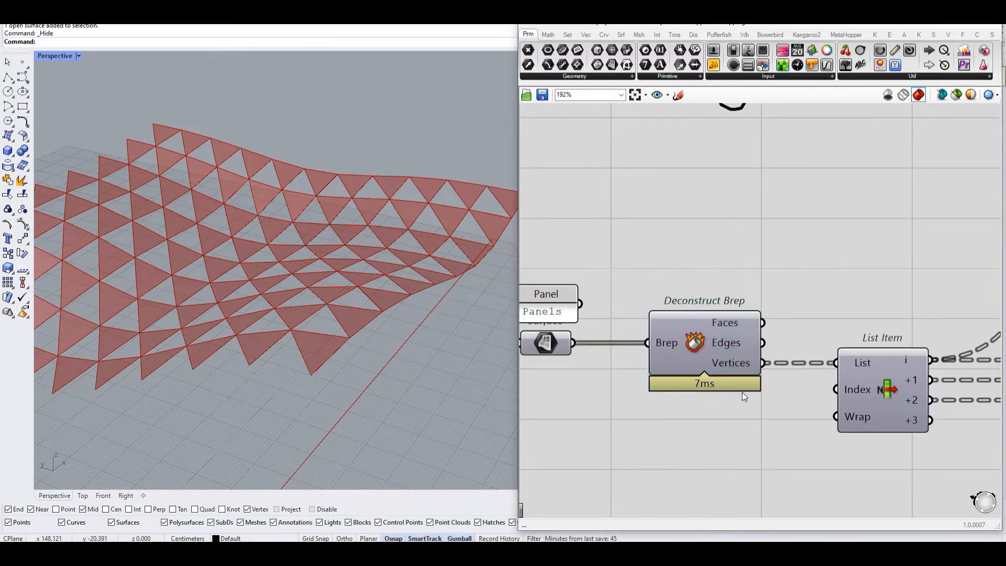
pyautogui.scroll(2, 892, 350)
pyautogui.scroll(2, 806, 350)
pyautogui.click(804, 347)
pyautogui.moveTo(671, 334); pyautogui.dragTo(861, 354)
pyautogui.moveTo(701, 360); pyautogui.dragTo(884, 402)
pyautogui.scroll(-2, 835, 379)
pyautogui.moveTo(834, 378); pyautogui.dragTo(752, 349, button='right')
pyautogui.moveTo(776, 350); pyautogui.dragTo(788, 350)
pyautogui.moveTo(788, 352); pyautogui.dragTo(772, 311, button='right')
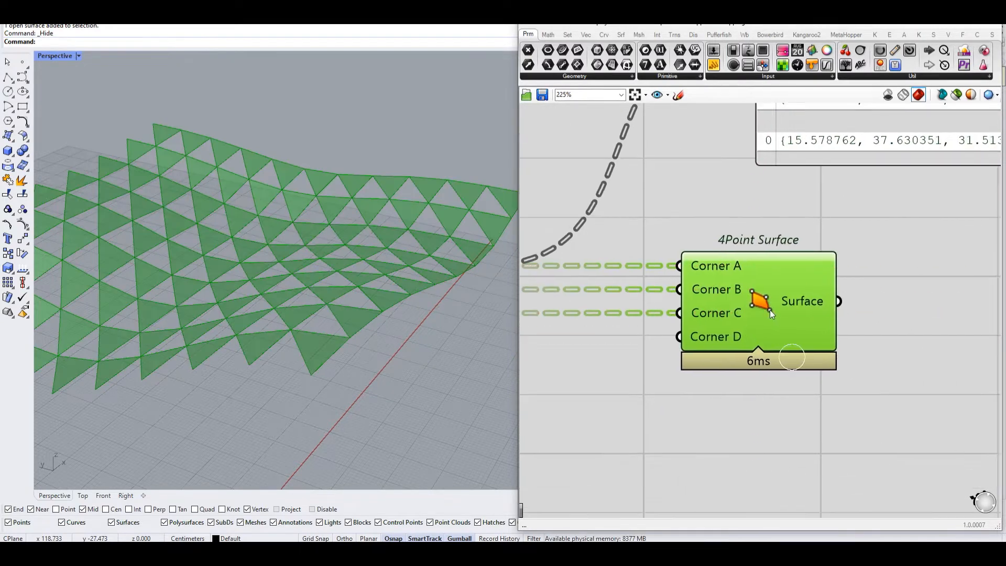
# Add a second 4Point Surface component and align it below the first one.
pyautogui.scroll(-2, 771, 311)
pyautogui.doubleClick(734, 403)
pyautogui.write('4poi')
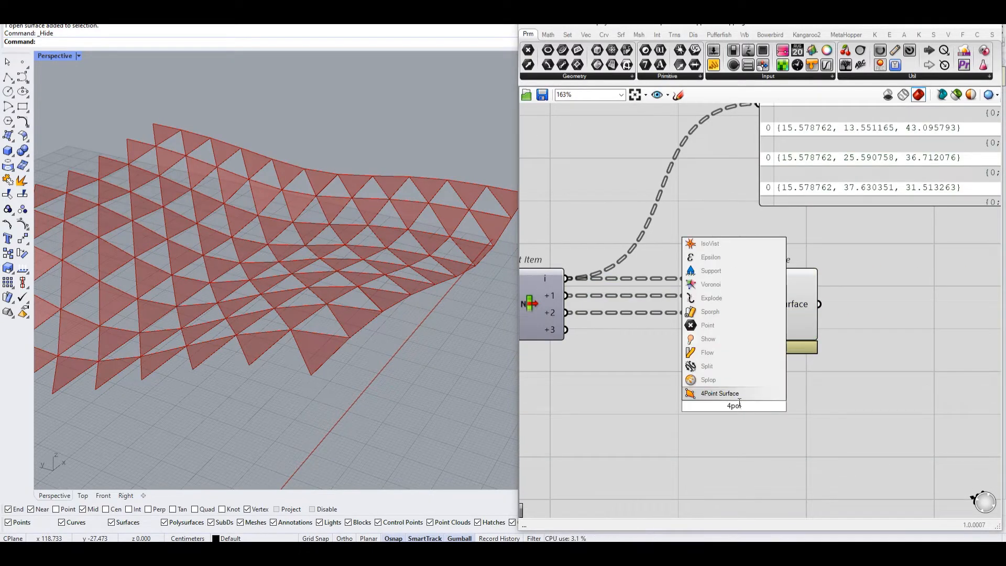
pyautogui.press('Return')
pyautogui.moveTo(750, 404); pyautogui.dragTo(779, 430)
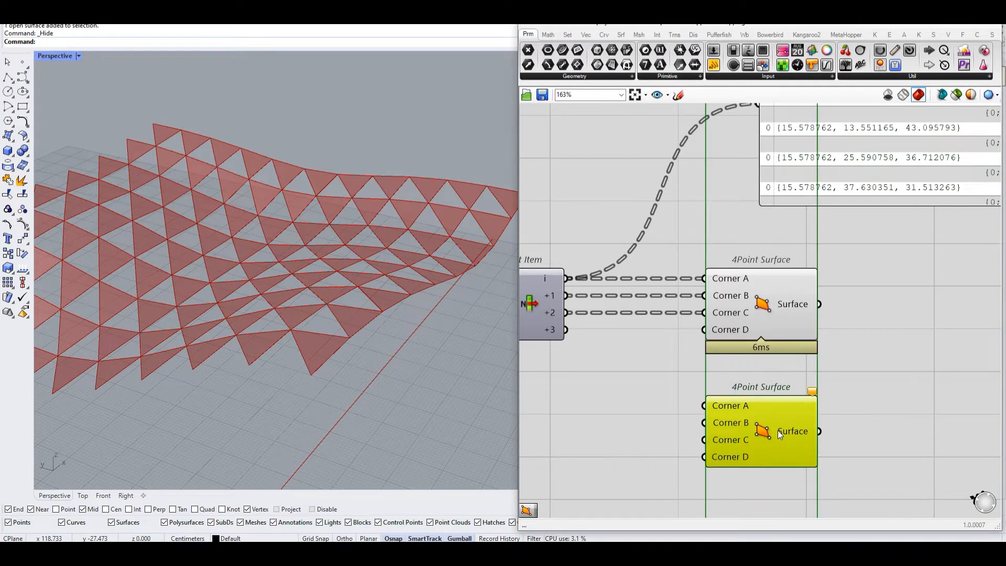
# Check the triangle sketch for the corner numbers that define each panel's second triangle.
pyautogui.moveTo(662, 312); pyautogui.dragTo(677, 282, button='right')
pyautogui.scroll(-3, 697, 224)
pyautogui.moveTo(664, 145); pyautogui.dragTo(708, 281, button='right')
pyautogui.moveTo(620, 164); pyautogui.dragTo(721, 294, button='right')
pyautogui.moveTo(643, 403); pyautogui.dragTo(781, 282)
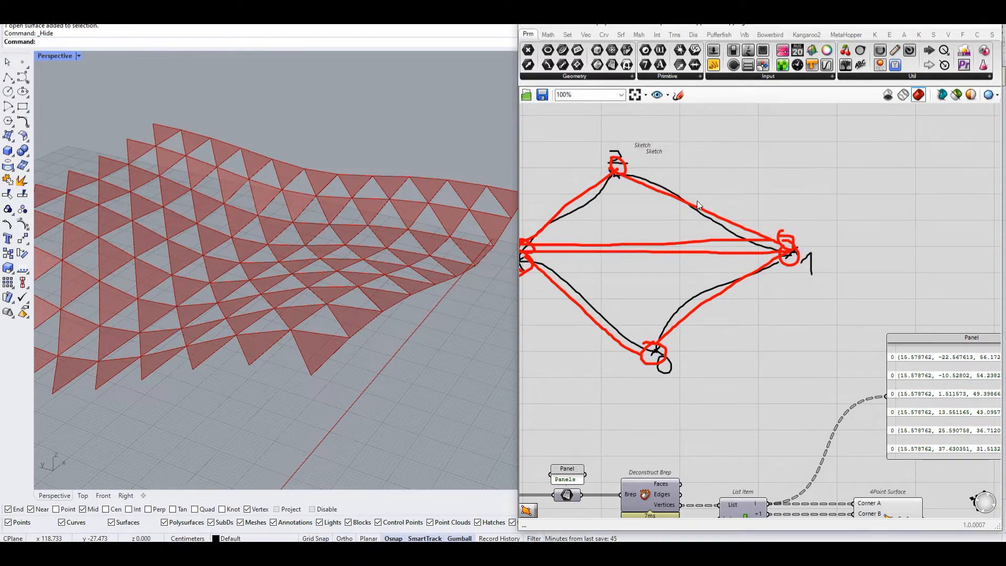
pyautogui.moveTo(696, 201); pyautogui.dragTo(765, 191, button='right')
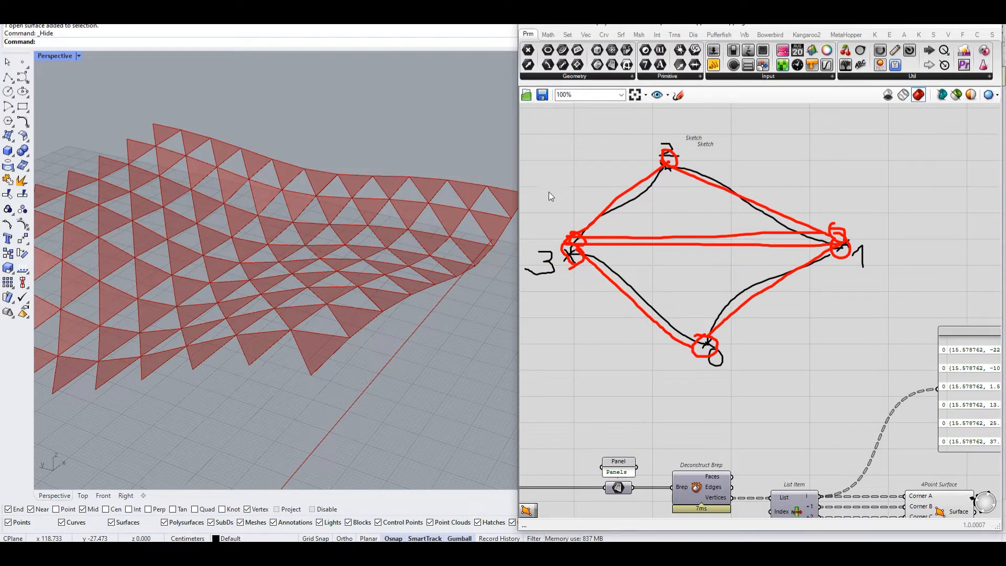
pyautogui.scroll(-3, 765, 336)
pyautogui.scroll(6, 634, 249)
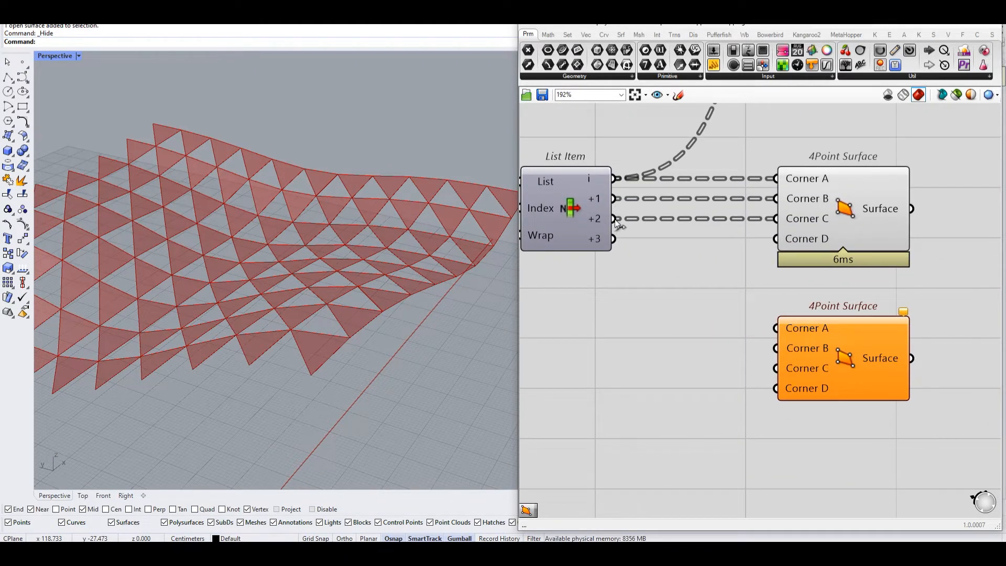
# Connect the List Item's +2, +3 and i outputs to Corner A, Corner B and Corner C of the second 4Point Surface.
pyautogui.moveTo(616, 223); pyautogui.dragTo(650, 292, button='right')
pyautogui.moveTo(650, 292)
pyautogui.mouseDown()
pyautogui.moveTo(736, 381)
pyautogui.moveTo(811, 401)
pyautogui.moveTo(648, 311)
pyautogui.mouseUp()
pyautogui.moveTo(649, 251); pyautogui.dragTo(800, 434)
pyautogui.click(879, 435)
# Highlight each 4Point Surface component in turn to compare the two sets of triangles in the viewport.
pyautogui.moveTo(443, 320); pyautogui.dragTo(237, 344, button='right')
pyautogui.scroll(2, 237, 343)
pyautogui.moveTo(901, 351); pyautogui.dragTo(774, 319, button='right')
pyautogui.click(812, 339)
pyautogui.click(787, 278)
pyautogui.click(773, 374)
pyautogui.click(787, 278)
pyautogui.click(849, 383)
# Inspect the triangulated panels in the Rhino viewport up close and from several angles.
pyautogui.moveTo(377, 315); pyautogui.dragTo(278, 290, button='right')
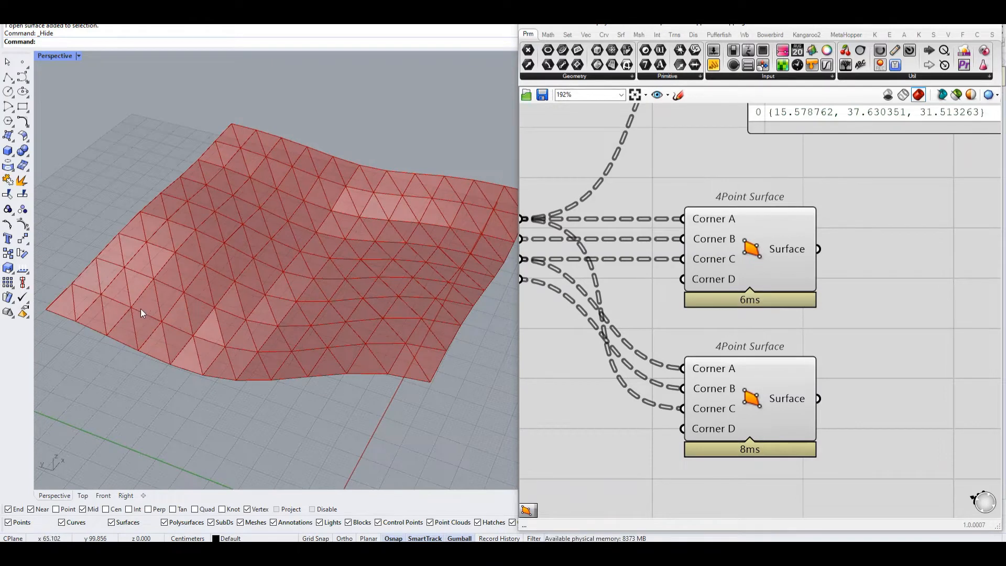
pyautogui.scroll(4, 174, 258)
pyautogui.scroll(3, 174, 258)
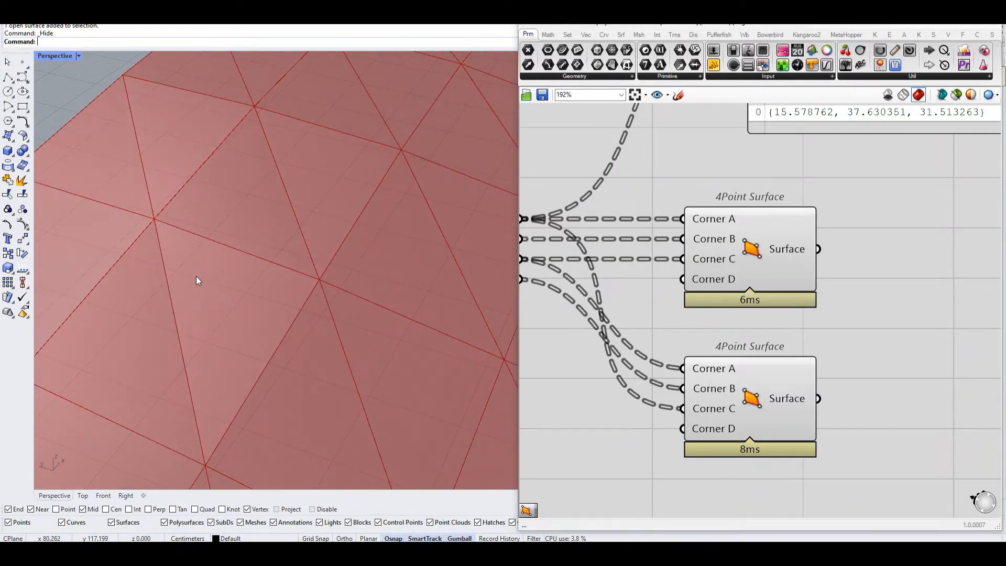
pyautogui.scroll(-2, 198, 287)
pyautogui.scroll(2, 178, 267)
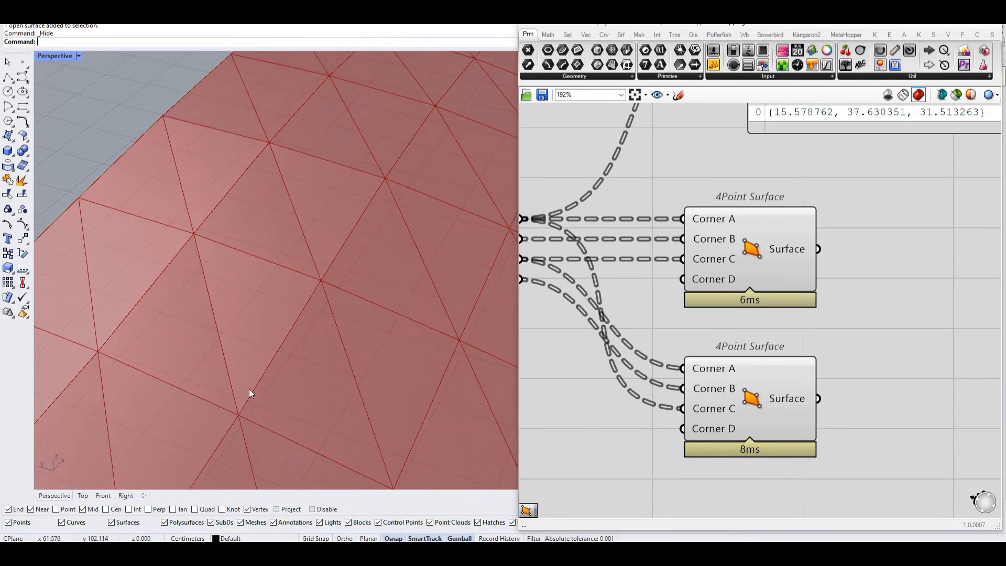
pyautogui.moveTo(792, 272); pyautogui.dragTo(750, 280, button='right')
pyautogui.scroll(-4, 309, 285)
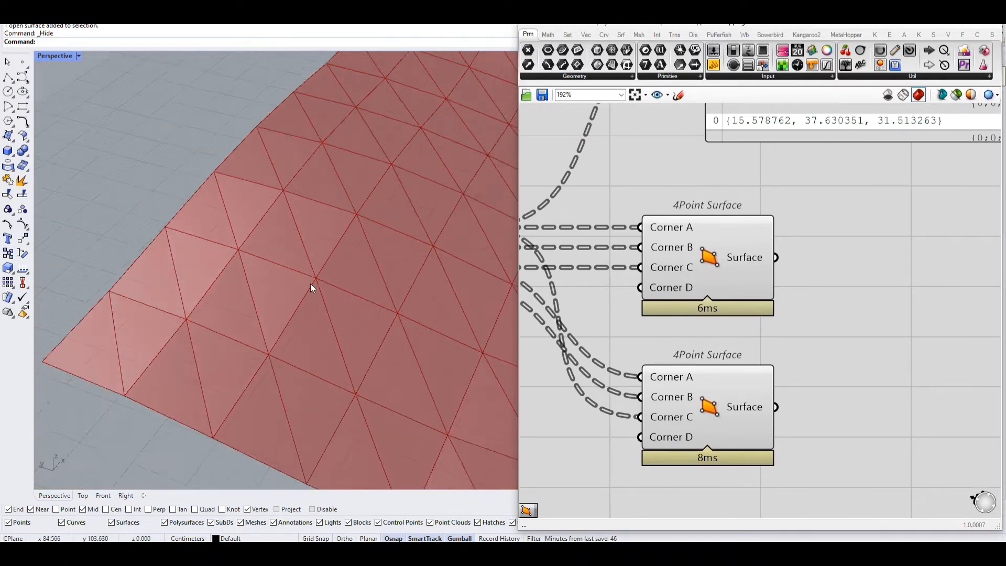
pyautogui.moveTo(310, 285); pyautogui.dragTo(160, 263, button='right')
pyautogui.scroll(-5, 162, 263)
pyautogui.moveTo(225, 275); pyautogui.dragTo(328, 345, button='right')
pyautogui.scroll(3, 332, 367)
pyautogui.scroll(-4, 739, 330)
# Add two Surface parameters and connect each to the Surface output of one of the 4Point Surface components.
pyautogui.moveTo(740, 330); pyautogui.dragTo(797, 329, button='right')
pyautogui.moveTo(888, 285); pyautogui.dragTo(801, 280, button='right')
pyautogui.scroll(1, 801, 280)
pyautogui.doubleClick(797, 287)
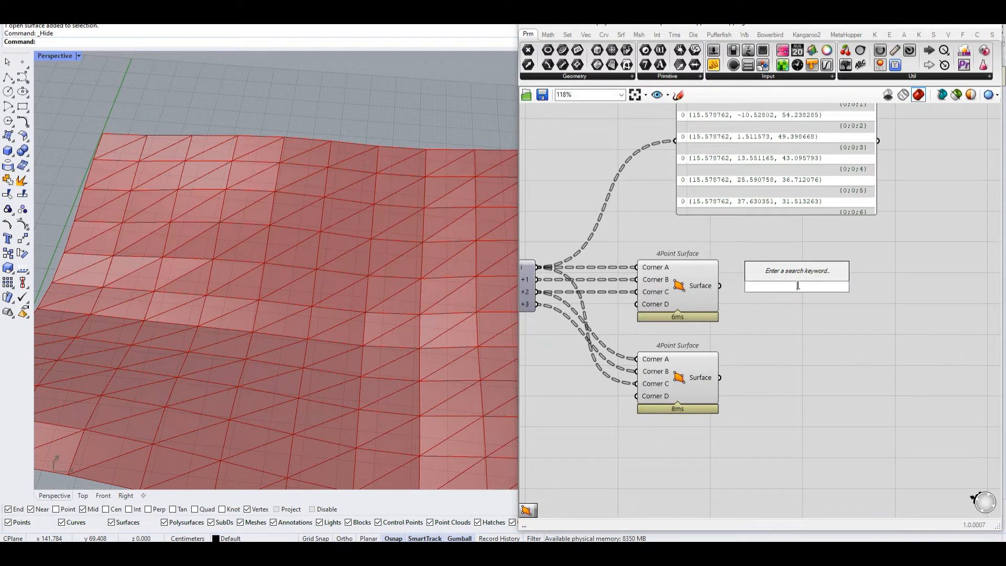
pyautogui.write('surface')
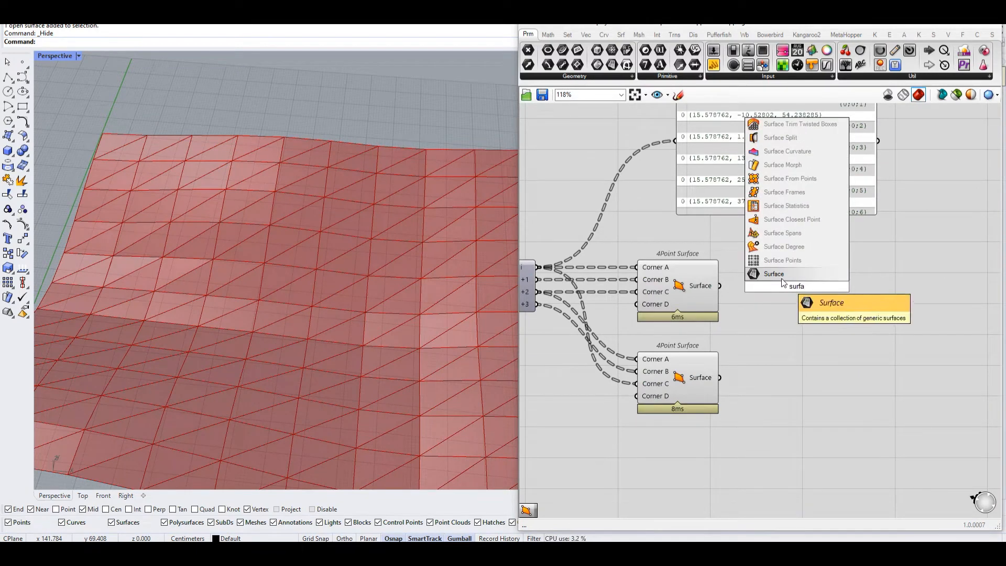
pyautogui.press('Return')
pyautogui.moveTo(723, 286); pyautogui.dragTo(803, 371)
pyautogui.moveTo(723, 378); pyautogui.dragTo(804, 378)
pyautogui.scroll(3, 809, 315)
pyautogui.moveTo(853, 303); pyautogui.dragTo(692, 290, button='right')
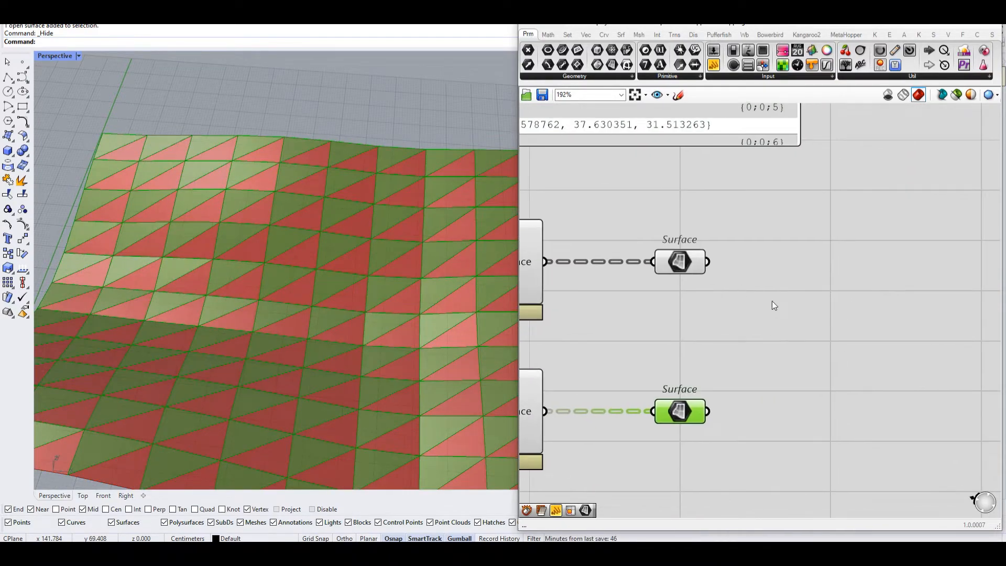
# Highlight the two Surface parameters in turn to compare their sets of triangles in the viewport.
pyautogui.moveTo(768, 208); pyautogui.dragTo(634, 423)
pyautogui.click(688, 314)
pyautogui.click(684, 272)
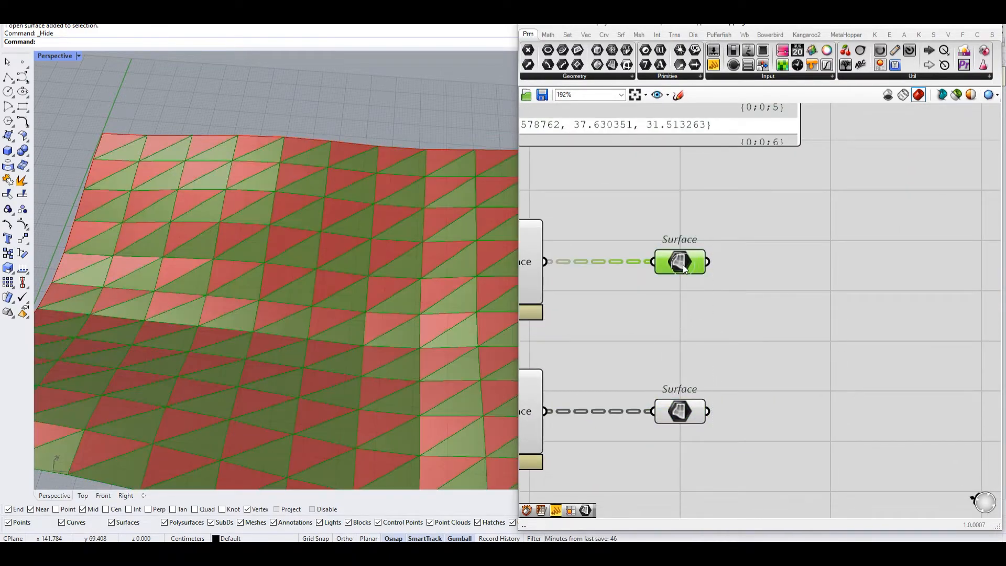
pyautogui.click(747, 323)
# Add a Merge component and connect the outputs of the two 4Point Surface components to D1 and D2.
pyautogui.doubleClick(773, 323)
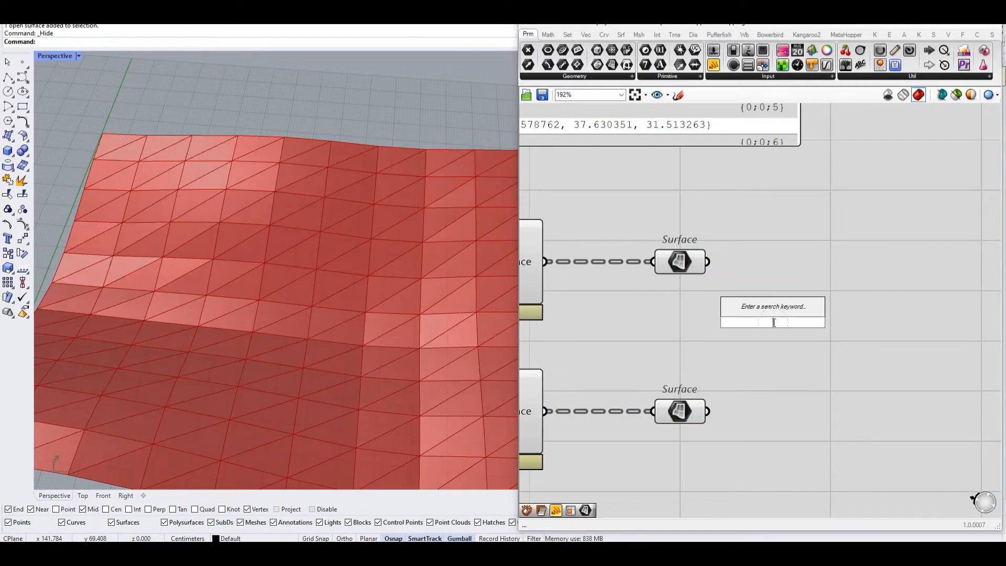
pyautogui.write('merge')
pyautogui.click(726, 309)
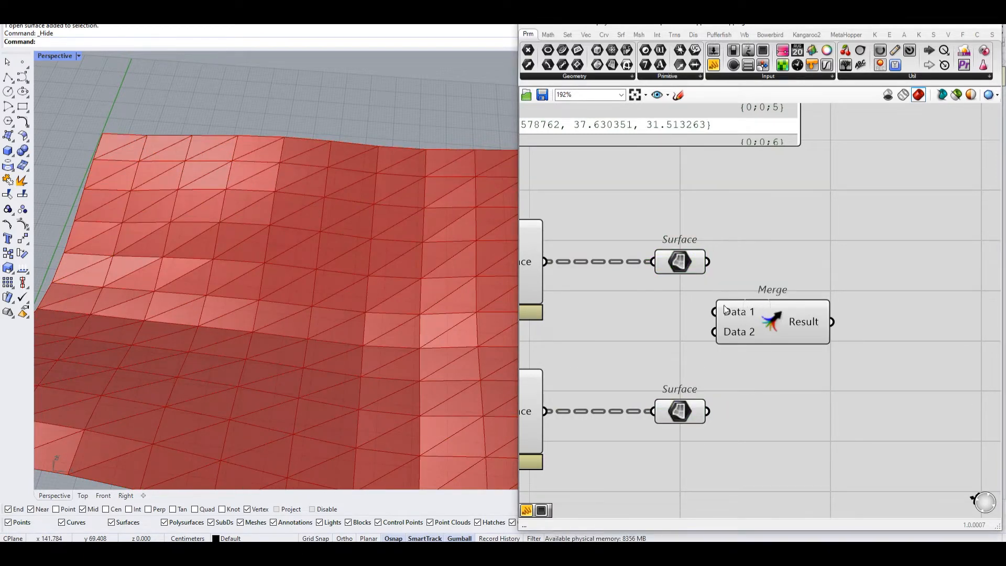
pyautogui.moveTo(545, 262); pyautogui.dragTo(546, 410)
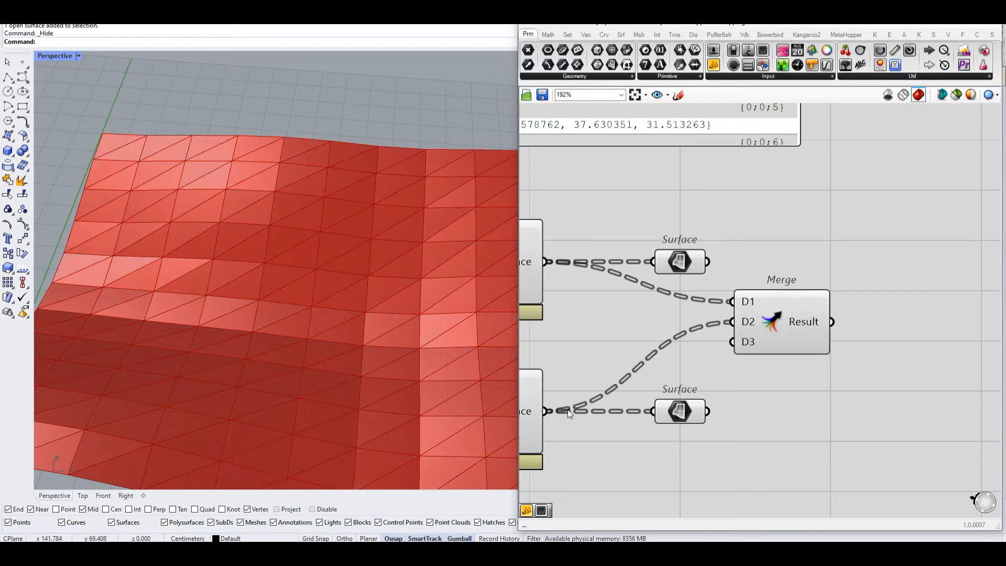
# Keep a single Surface parameter fed by the Merge Result and delete the redundant Surface parameter.
pyautogui.moveTo(708, 411); pyautogui.dragTo(846, 411)
pyautogui.moveTo(833, 322); pyautogui.dragTo(926, 323)
pyautogui.moveTo(756, 234); pyautogui.dragTo(649, 268)
pyautogui.press('Delete')
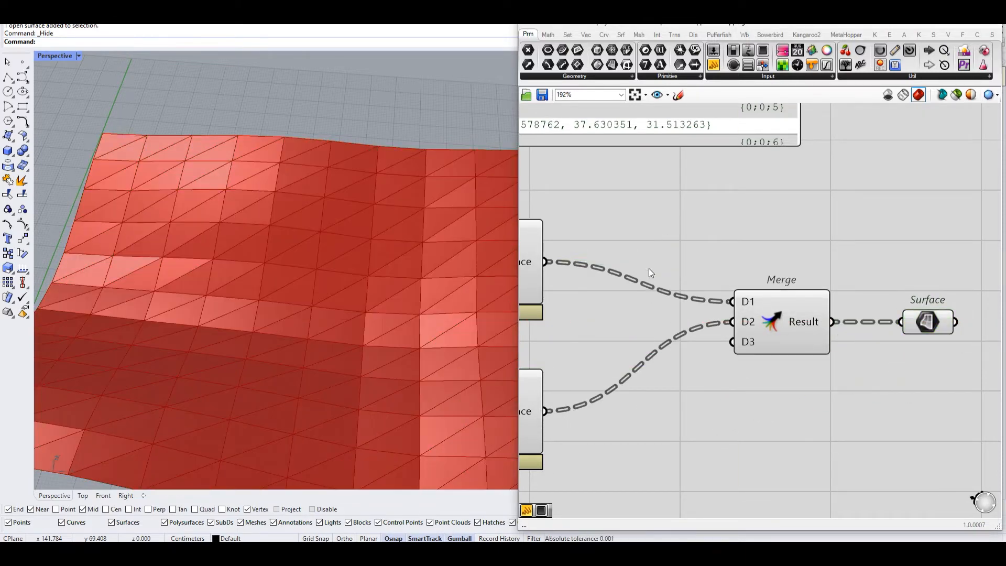
# Simplify the data paths of the Surface parameter after the Merge and shift it farther from the Merge.
pyautogui.moveTo(844, 313); pyautogui.dragTo(673, 309, button='right')
pyautogui.scroll(1, 734, 311)
pyautogui.moveTo(780, 311); pyautogui.dragTo(709, 315, button='right')
pyautogui.rightClick(709, 316)
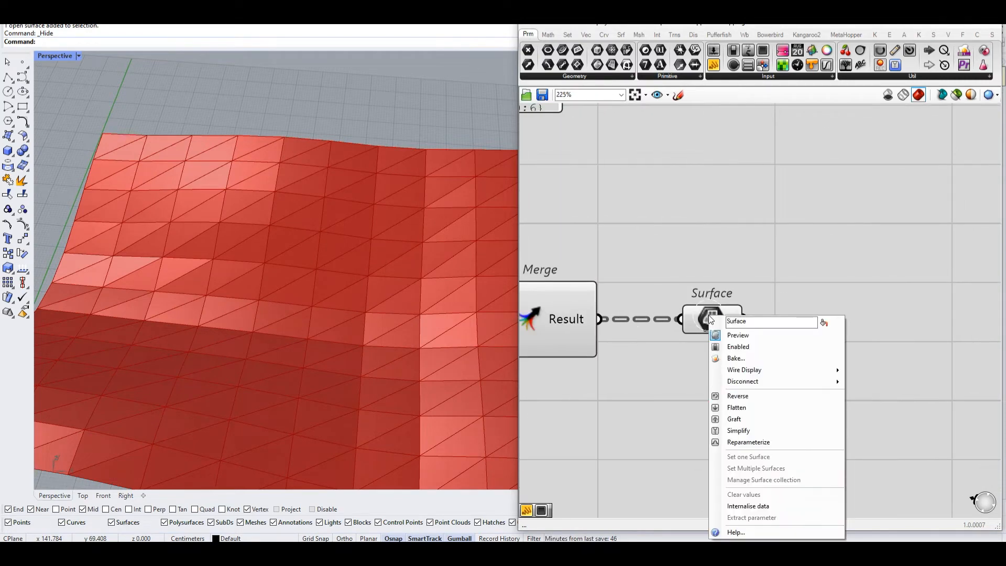
pyautogui.click(774, 430)
pyautogui.moveTo(718, 316); pyautogui.dragTo(795, 316)
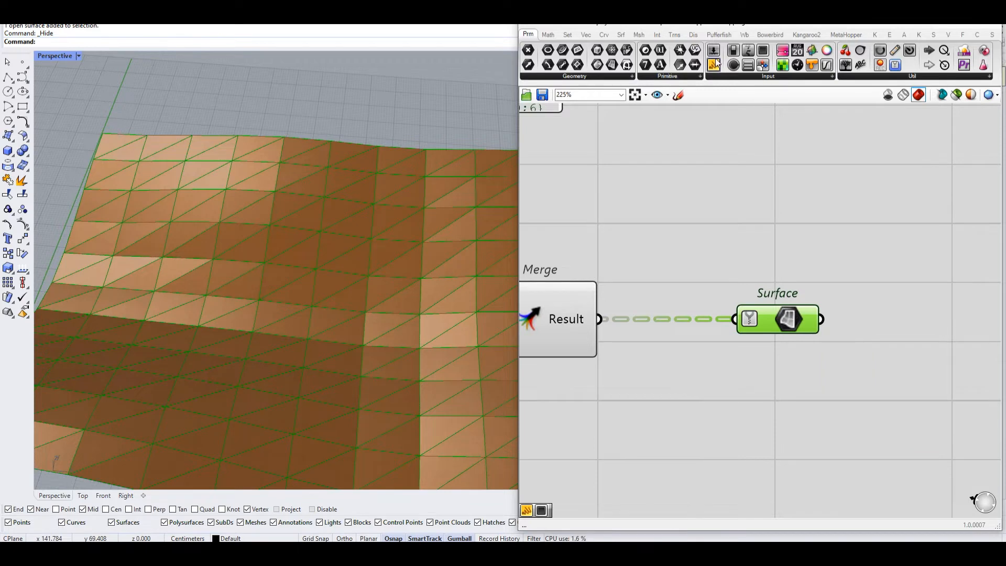
# Compare the data tree paths of the Merge Result with those of the simplified Surface parameter.
pyautogui.moveTo(567, 324); pyautogui.dragTo(634, 310, button='right')
pyautogui.click(634, 311)
pyautogui.scroll(-2, 655, 299)
pyautogui.click(853, 303)
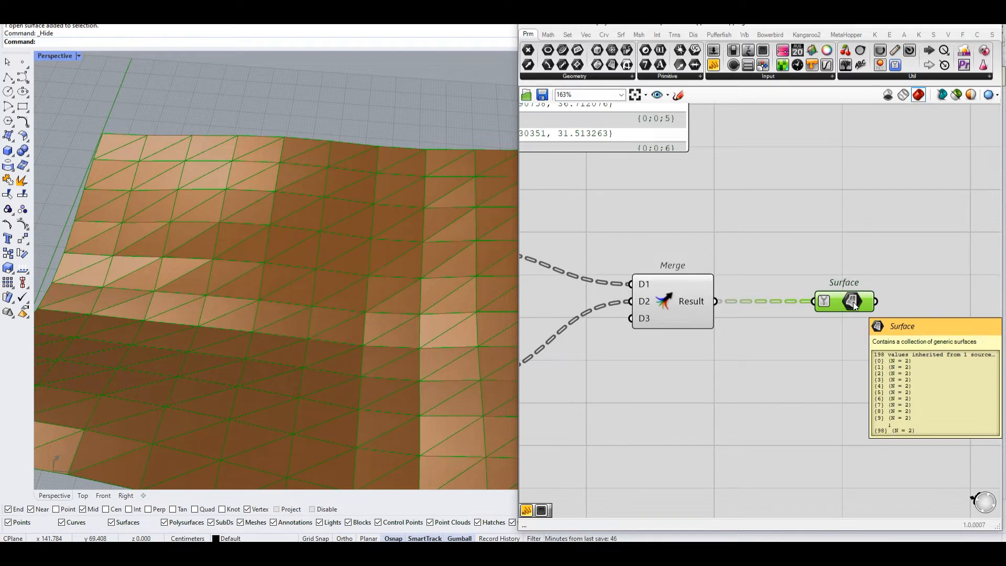
pyautogui.moveTo(860, 314); pyautogui.dragTo(875, 322)
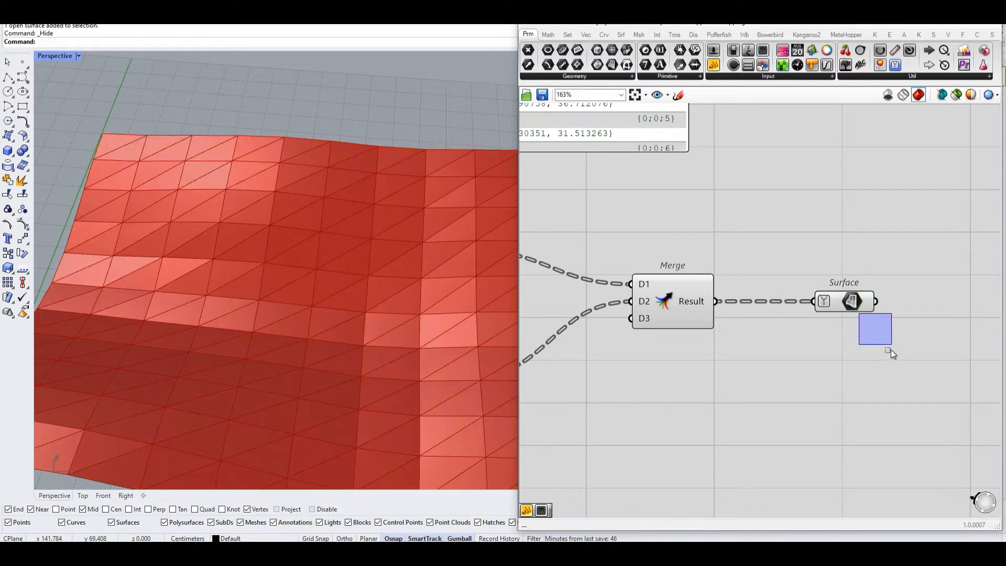
pyautogui.moveTo(703, 299)
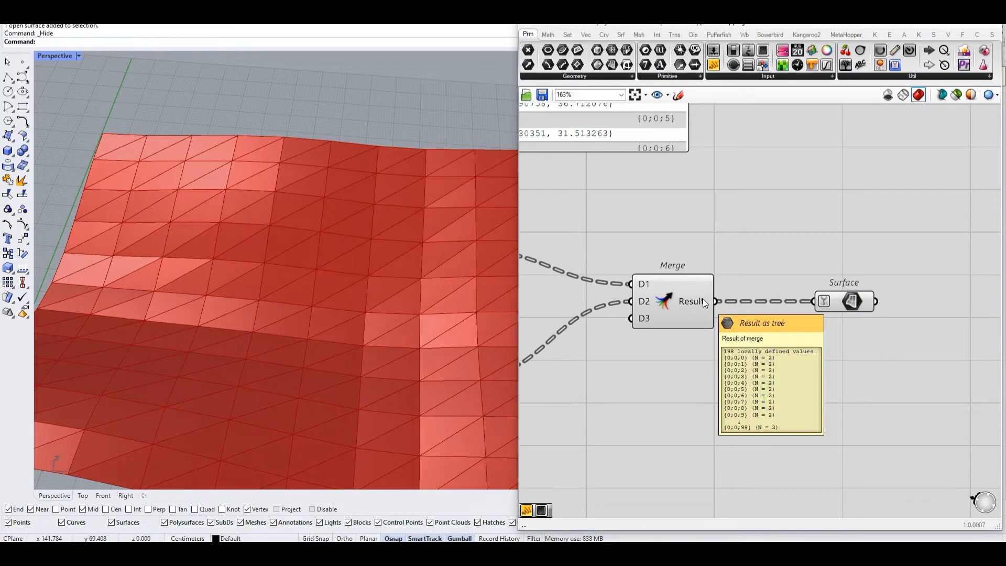
pyautogui.click(860, 304)
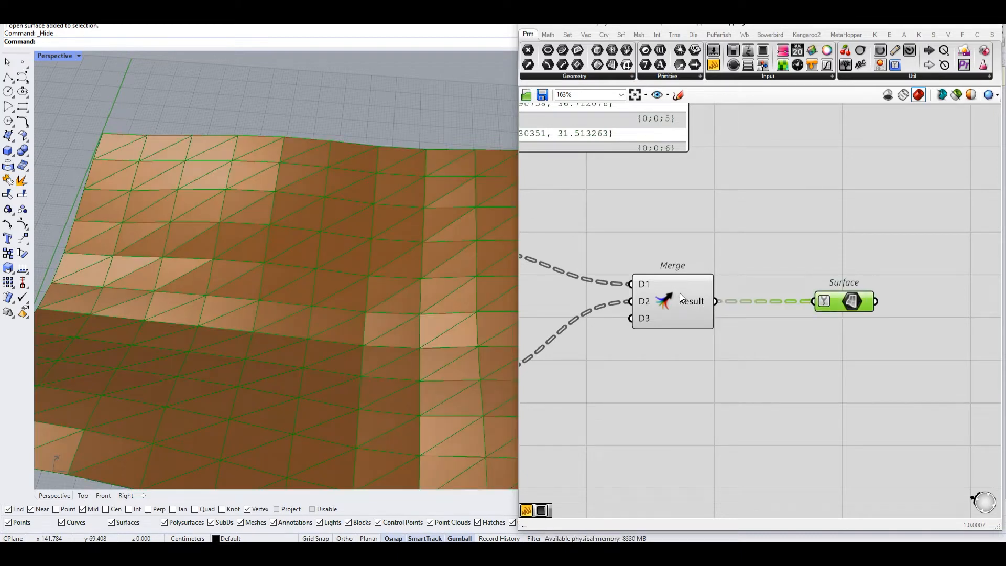
pyautogui.moveTo(697, 305)
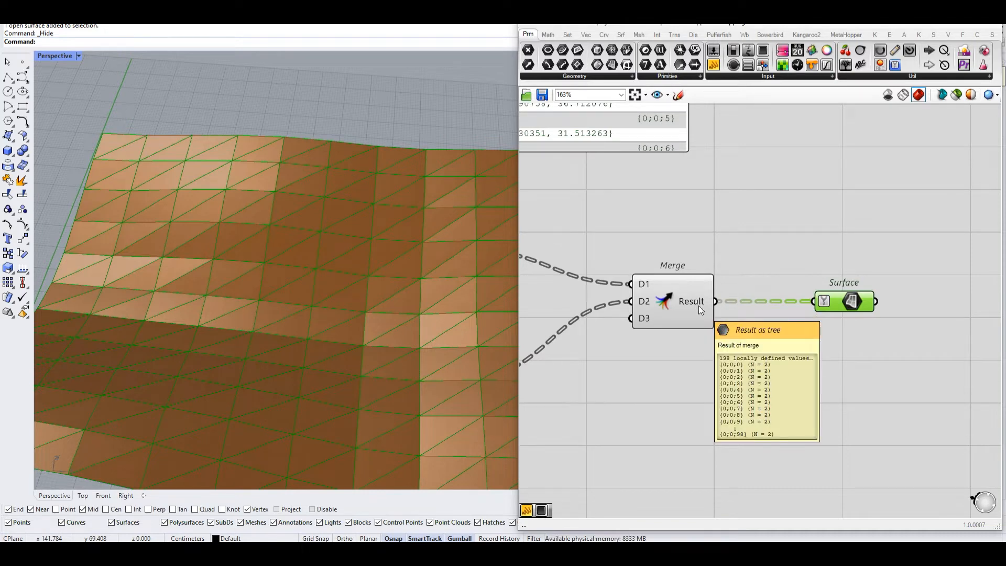
# Move the simplified Surface parameter a little farther away from the Merge component.
pyautogui.moveTo(699, 307); pyautogui.dragTo(599, 306, button='right')
pyautogui.scroll(1, 752, 302)
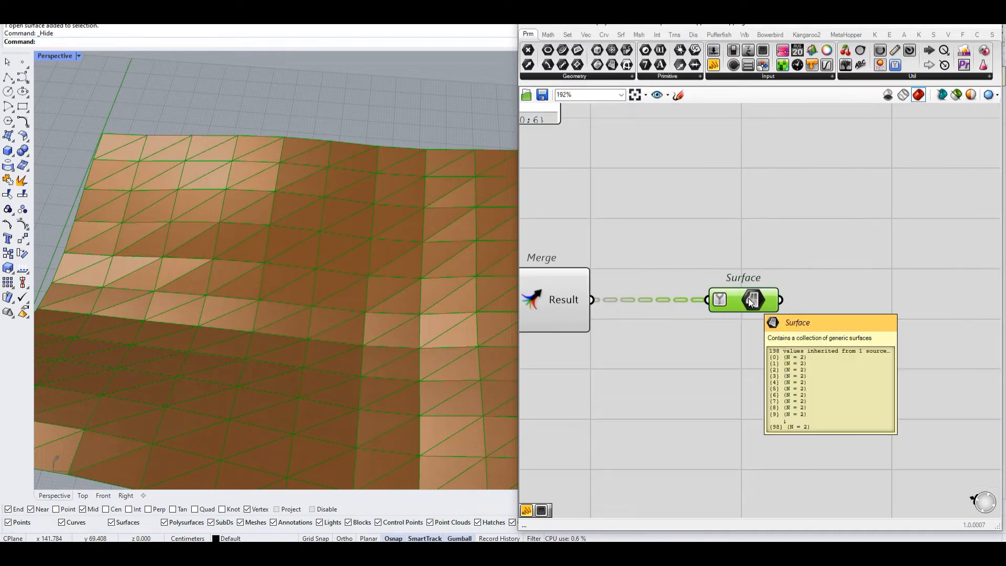
pyautogui.moveTo(751, 301); pyautogui.dragTo(762, 301)
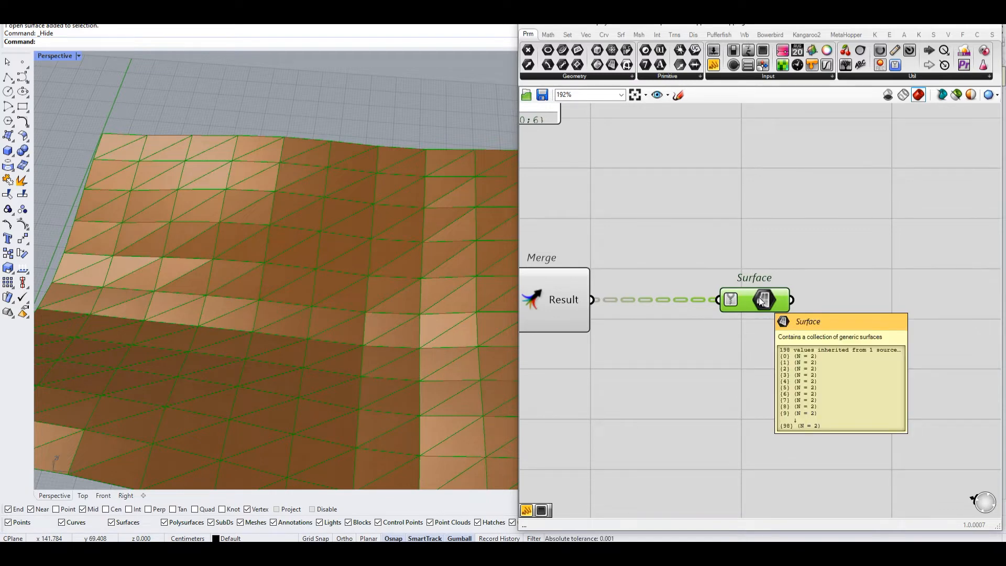
pyautogui.moveTo(761, 300); pyautogui.dragTo(695, 305, button='right')
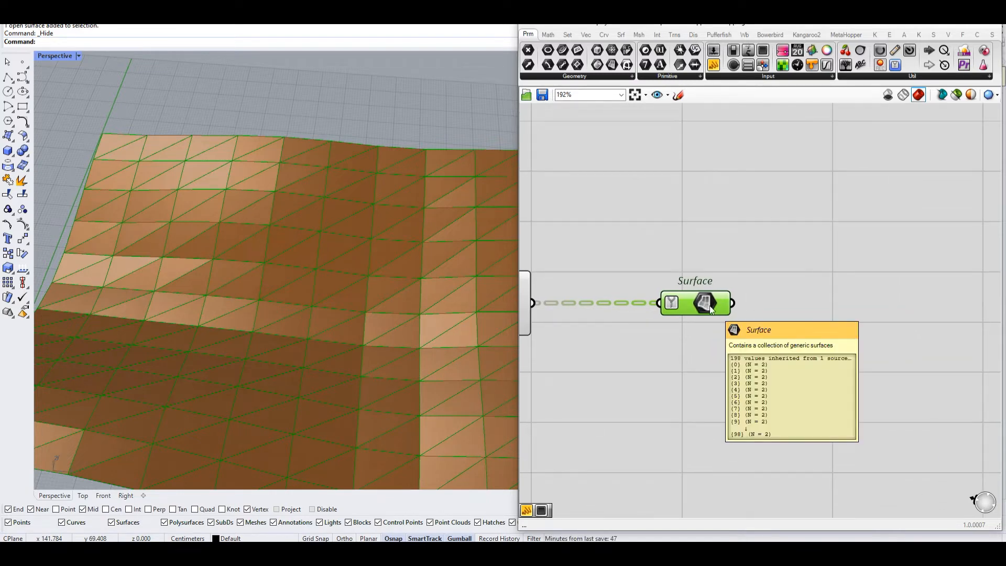
pyautogui.moveTo(711, 309); pyautogui.dragTo(761, 306)
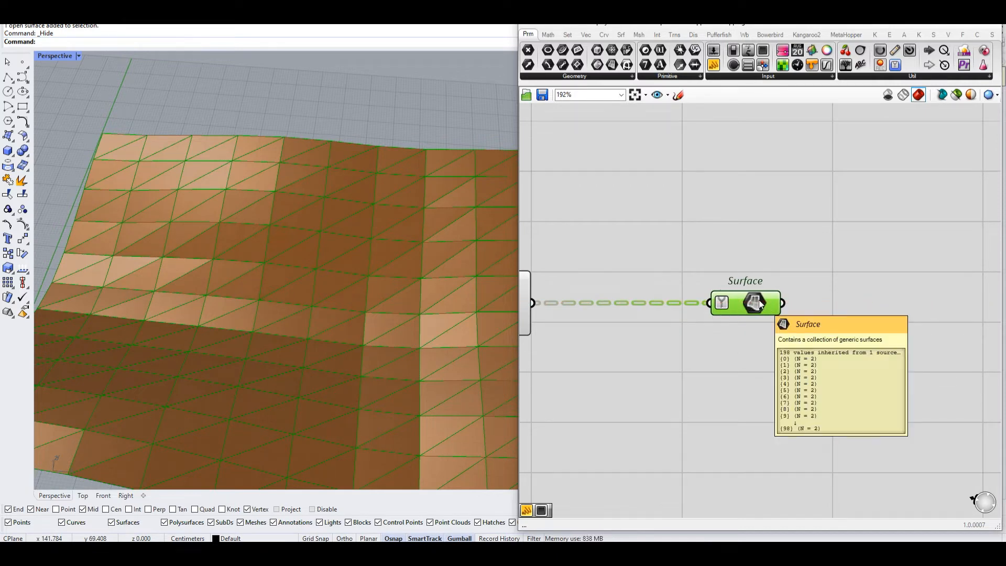
# Add a text panel reading "Triangular panels" above the merged Surface parameter.
pyautogui.doubleClick(742, 240)
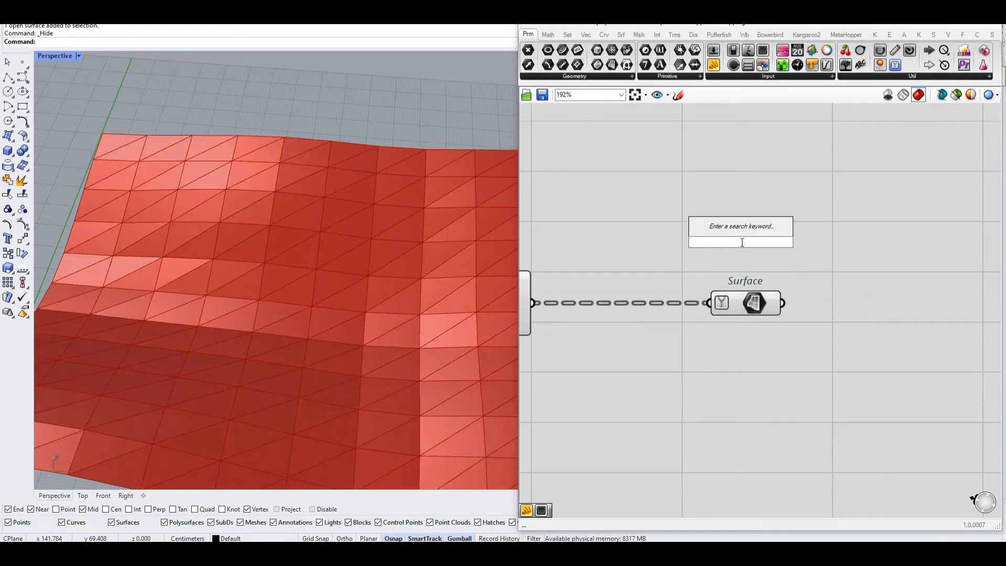
pyautogui.write('//Triangular panels')
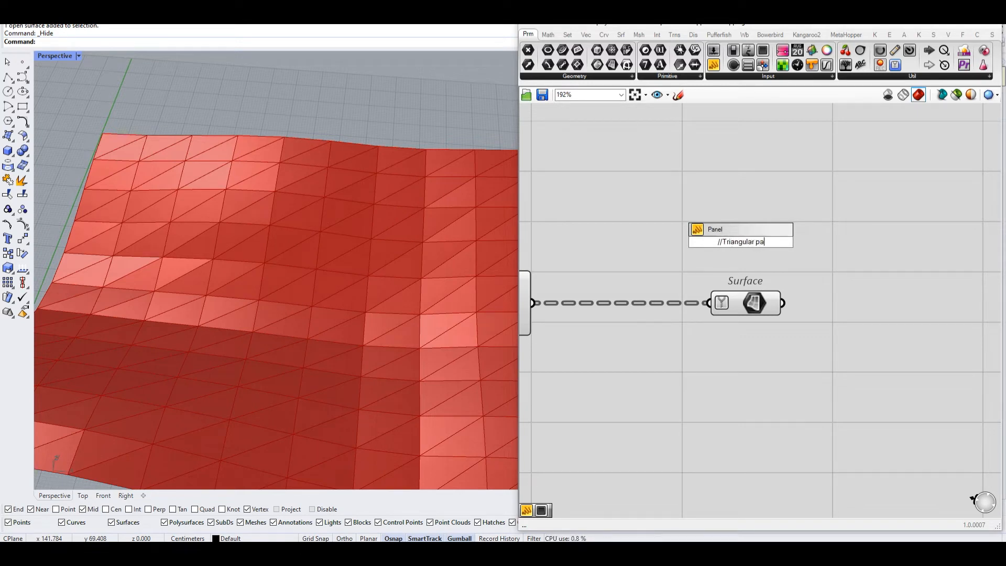
pyautogui.press('Return')
# Group all triangulation components from the input surface to the labelled output and open the group's name for editing.
pyautogui.scroll(-6, 760, 256)
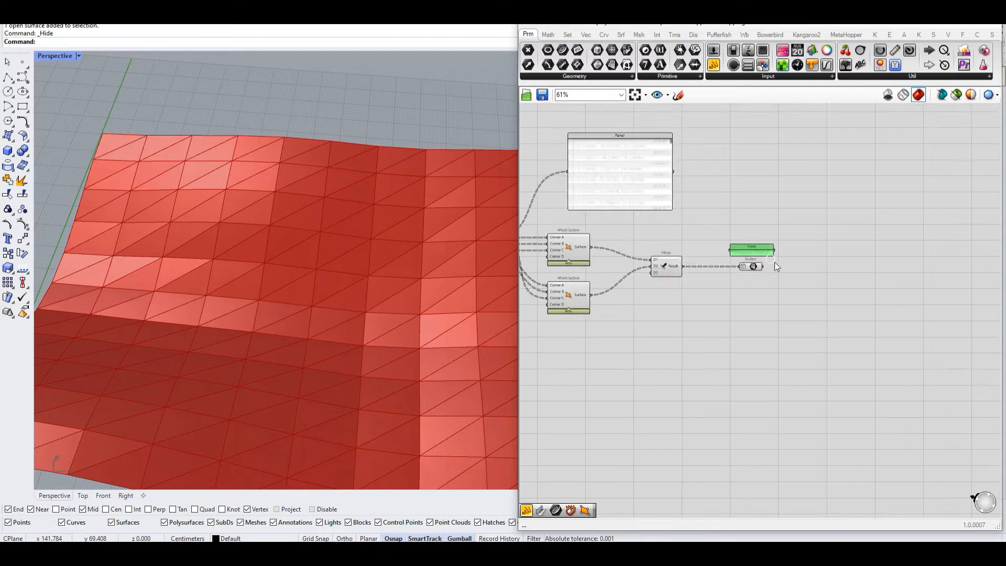
pyautogui.moveTo(854, 345); pyautogui.dragTo(537, 250)
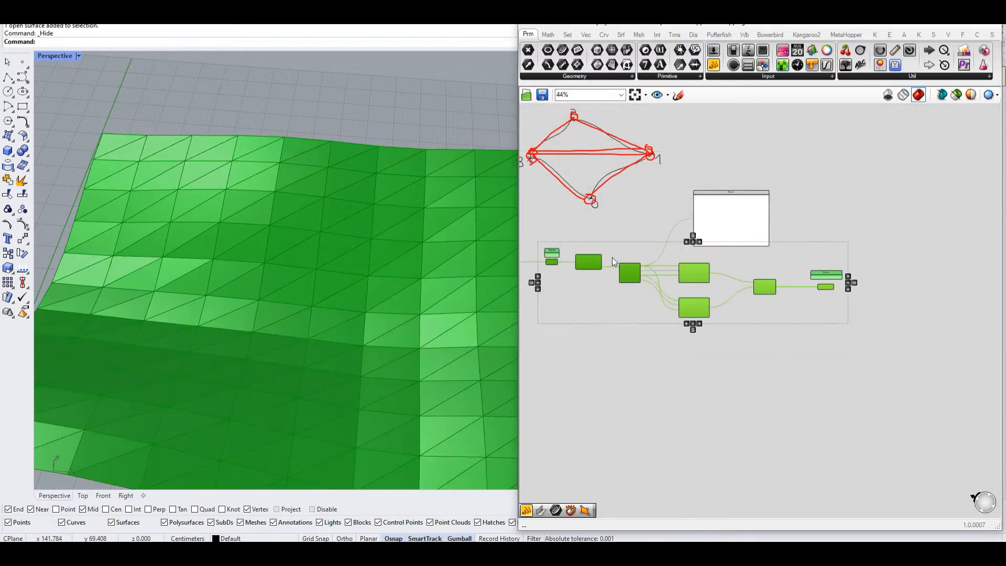
pyautogui.middleClick(759, 257)
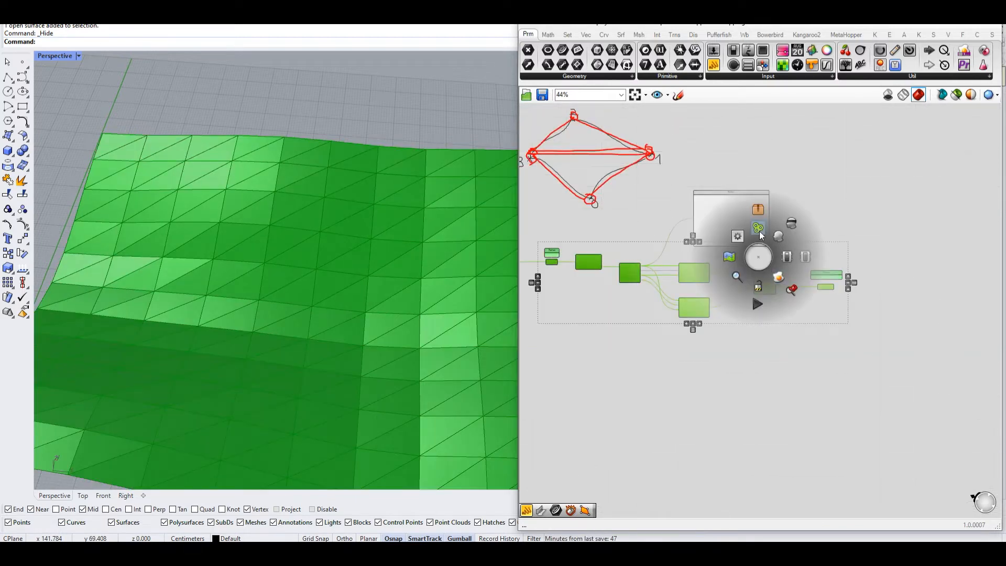
pyautogui.click(758, 234)
pyautogui.rightClick(752, 301)
pyautogui.write('Create Trai')
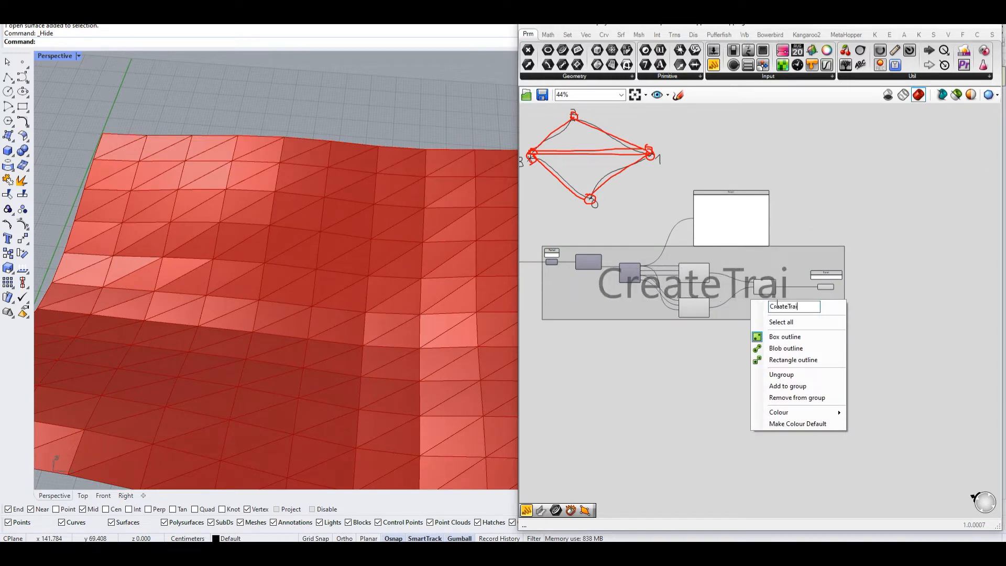
pyautogui.press('BackSpace')
pyautogui.press('BackSpace')
pyautogui.write('iangul')
pyautogui.press('BackSpace')
pyautogui.press('BackSpace')
pyautogui.press('BackSpace')
pyautogui.press('BackSpace')
pyautogui.press('BackSpace')
pyautogui.press('BackSpace')
pyautogui.press('BackSpace')
pyautogui.press('BackSpace')
pyautogui.press('BackSpace')
pyautogui.press('BackSpace')
pyautogui.press('BackSpace')
pyautogui.press('BackSpace')
pyautogui.press('BackSpace')
pyautogui.press('BackSpace')
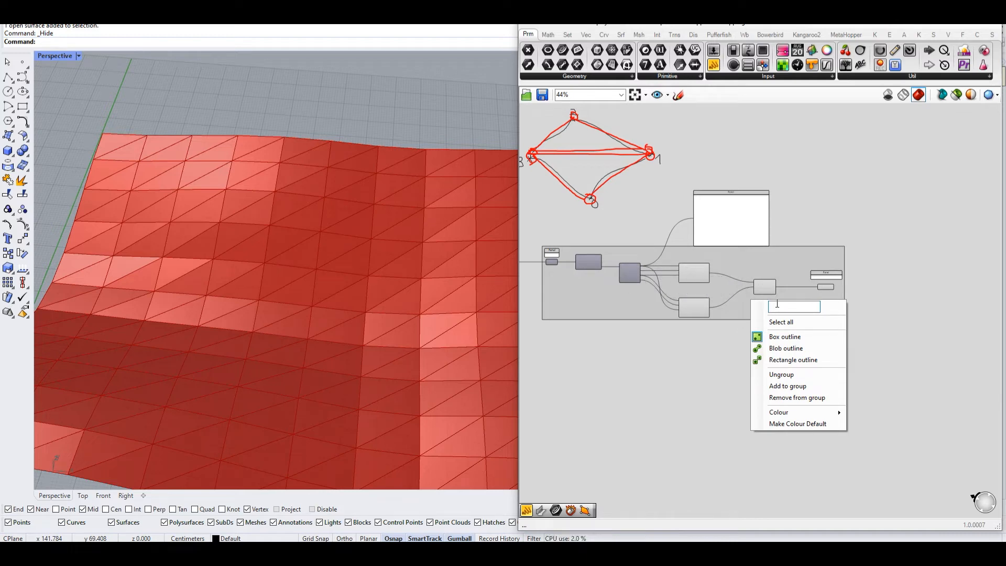
# Name the group TriangulateSurface.
pyautogui.write('TriangulateSurface')
pyautogui.press('Return')
# Turn off the preview of the two 4Point Surface components and the Merge component.
pyautogui.moveTo(638, 363); pyautogui.dragTo(793, 261)
pyautogui.rightClick(843, 218)
pyautogui.click(896, 239)
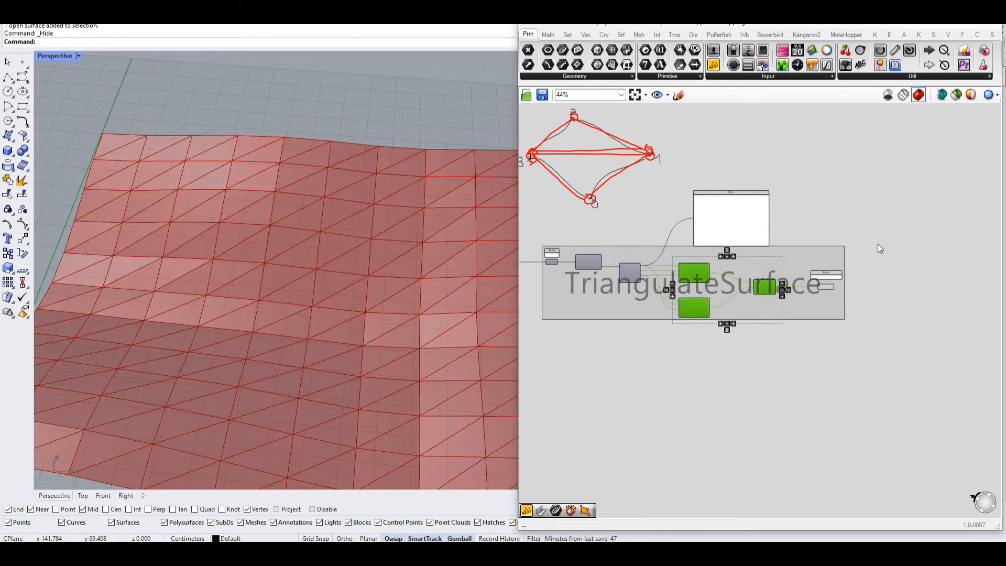
pyautogui.click(895, 242)
# Delete the data panel above the TriangulateSurface group and the hand-drawn panel sketch beside it.
pyautogui.click(739, 219)
pyautogui.press('Delete')
pyautogui.moveTo(669, 211); pyautogui.dragTo(760, 231, button='right')
pyautogui.moveTo(766, 142); pyautogui.dragTo(590, 206)
pyautogui.press('Delete')
# Review the TriangulateSurface group's components and examine the triangulated panels in the Rhino viewport up close.
pyautogui.moveTo(699, 356); pyautogui.dragTo(601, 327, button='right')
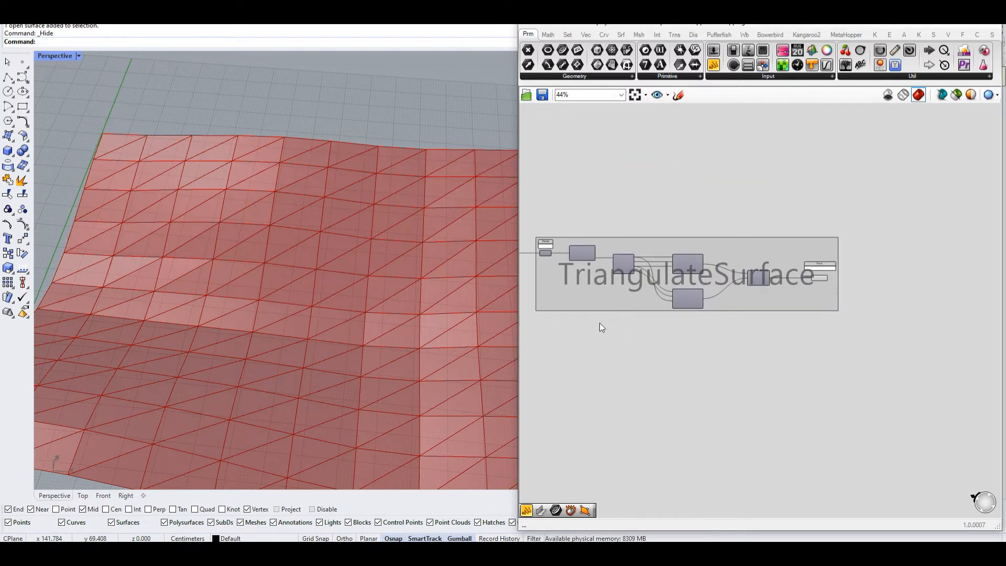
pyautogui.scroll(5, 792, 307)
pyautogui.scroll(-3, 739, 309)
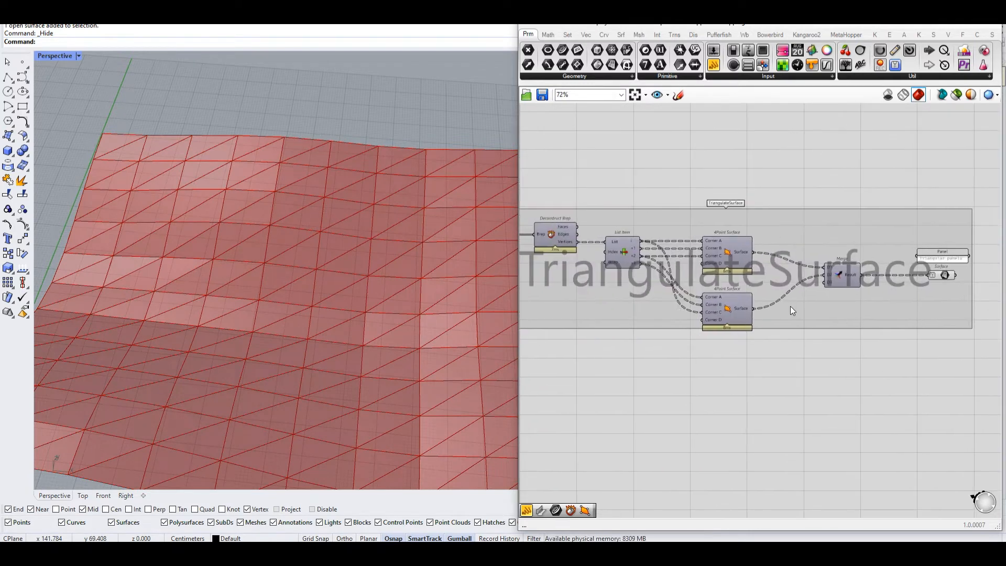
pyautogui.moveTo(674, 302); pyautogui.dragTo(810, 288, button='right')
pyautogui.moveTo(319, 335); pyautogui.dragTo(176, 307, button='right')
pyautogui.scroll(-4, 297, 305)
pyautogui.scroll(3, 205, 302)
pyautogui.scroll(3, 245, 323)
pyautogui.scroll(-2, 740, 249)
pyautogui.scroll(1, 668, 245)
# Shift the TriangulateSurface group slightly farther from the preceding group.
pyautogui.moveTo(669, 245); pyautogui.dragTo(583, 252, button='right')
pyautogui.moveTo(619, 278); pyautogui.dragTo(677, 279)
pyautogui.moveTo(677, 279); pyautogui.dragTo(638, 333, button='right')
pyautogui.click(677, 101)
pyautogui.scroll(-4, 638, 165)
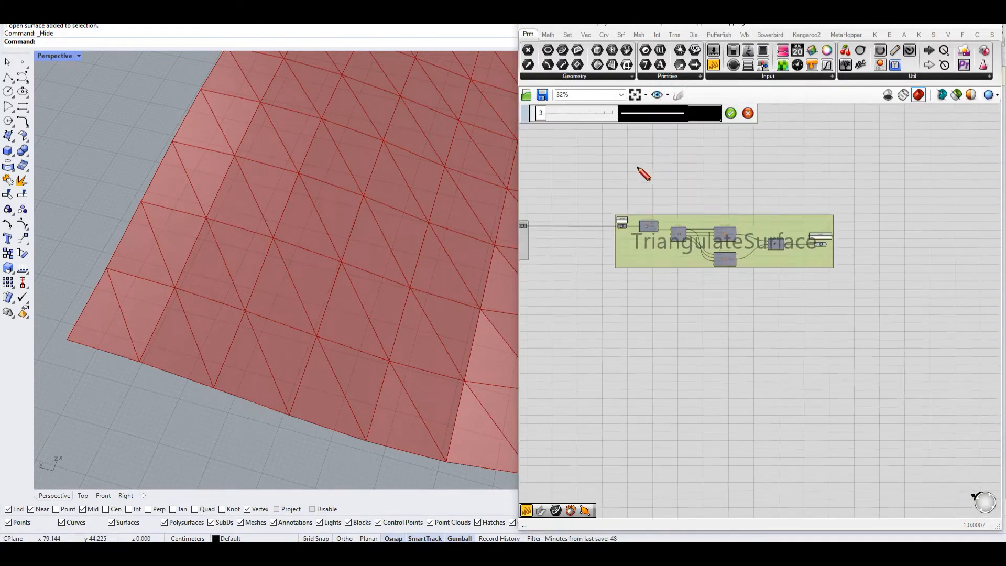
pyautogui.scroll(-1, 691, 299)
pyautogui.scroll(4, 690, 343)
pyautogui.scroll(3, 672, 325)
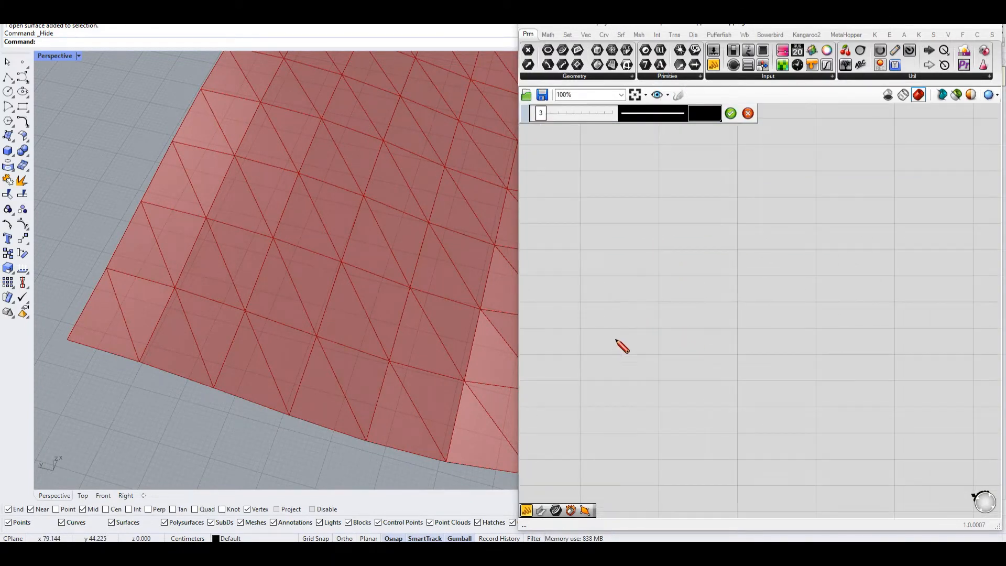
pyautogui.moveTo(623, 328)
pyautogui.mouseDown()
pyautogui.moveTo(836, 400)
pyautogui.moveTo(913, 303)
pyautogui.mouseUp()
pyautogui.moveTo(621, 330)
pyautogui.mouseDown()
pyautogui.moveTo(744, 210)
pyautogui.moveTo(894, 277)
pyautogui.moveTo(931, 279)
pyautogui.mouseUp()
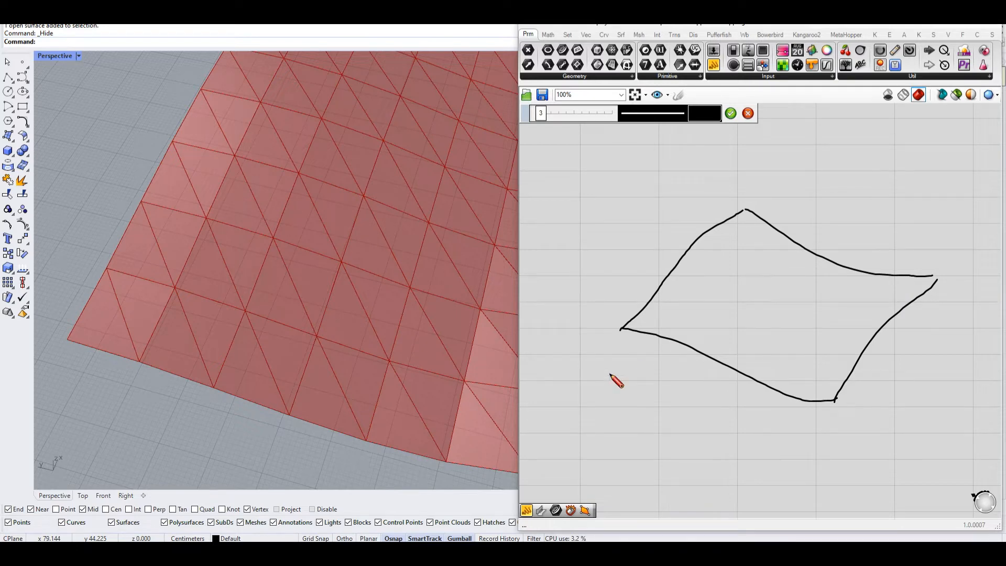
pyautogui.moveTo(629, 333)
pyautogui.mouseDown()
pyautogui.moveTo(932, 292)
pyautogui.moveTo(933, 283)
pyautogui.mouseUp()
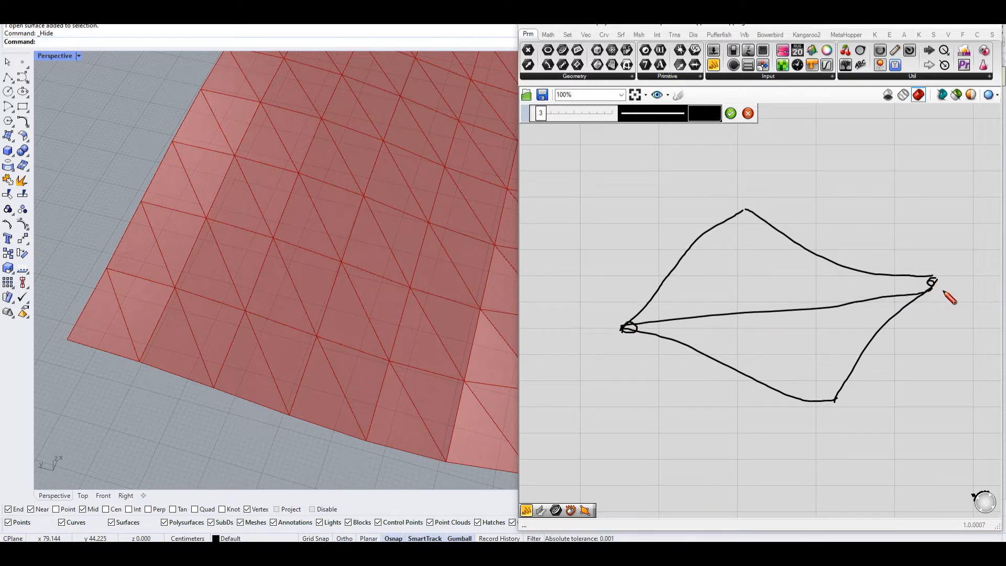
pyautogui.moveTo(836, 403); pyautogui.dragTo(836, 400)
pyautogui.moveTo(742, 212); pyautogui.dragTo(743, 213)
pyautogui.click(745, 111)
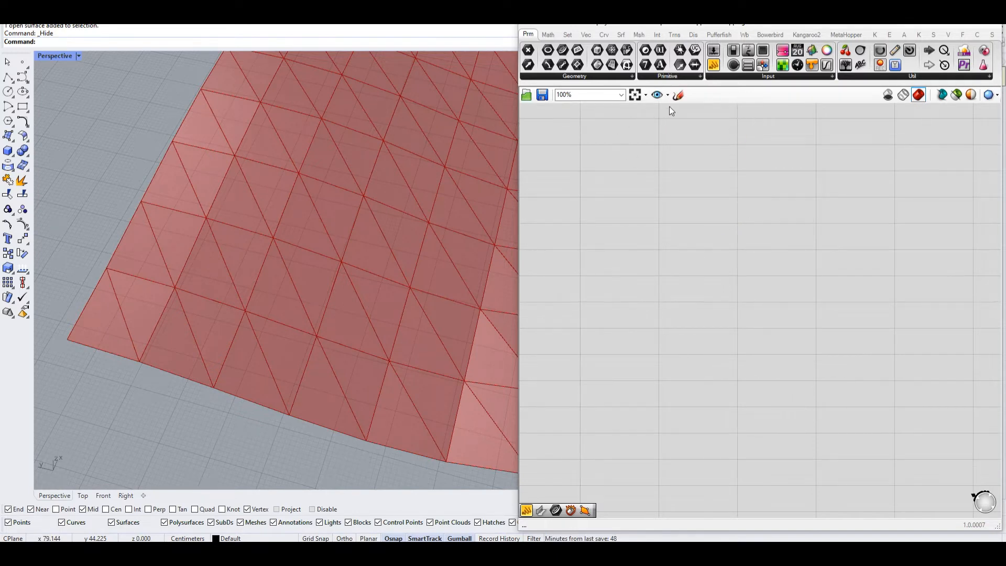
# Sketch a four-sided curved panel outline on an empty canvas area and circle its corners.
pyautogui.click(679, 95)
pyautogui.moveTo(720, 198)
pyautogui.mouseDown()
pyautogui.moveTo(560, 288)
pyautogui.moveTo(791, 349)
pyautogui.moveTo(898, 250)
pyautogui.moveTo(704, 212)
pyautogui.mouseUp()
pyautogui.moveTo(560, 288); pyautogui.dragTo(572, 290)
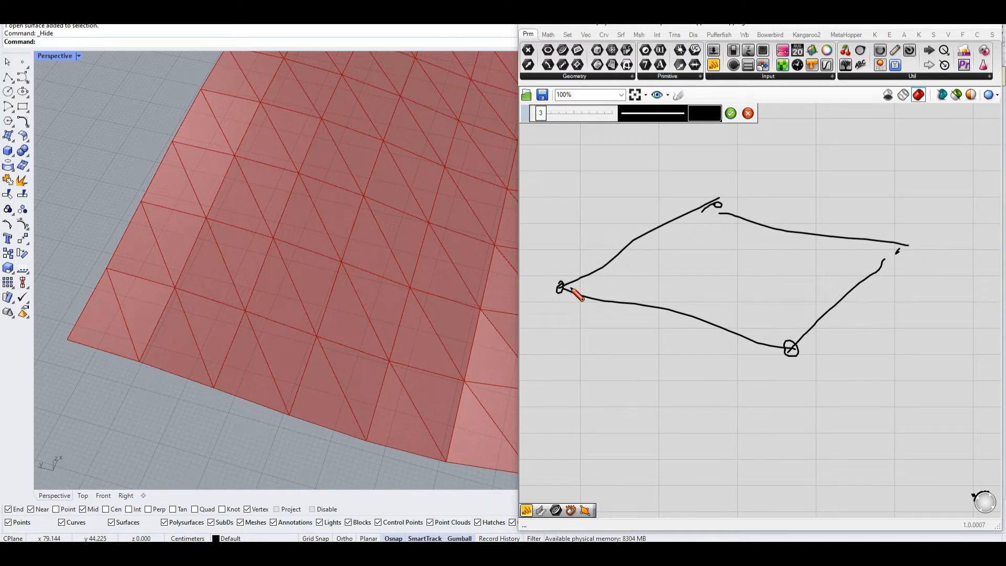
pyautogui.moveTo(902, 240); pyautogui.dragTo(902, 245)
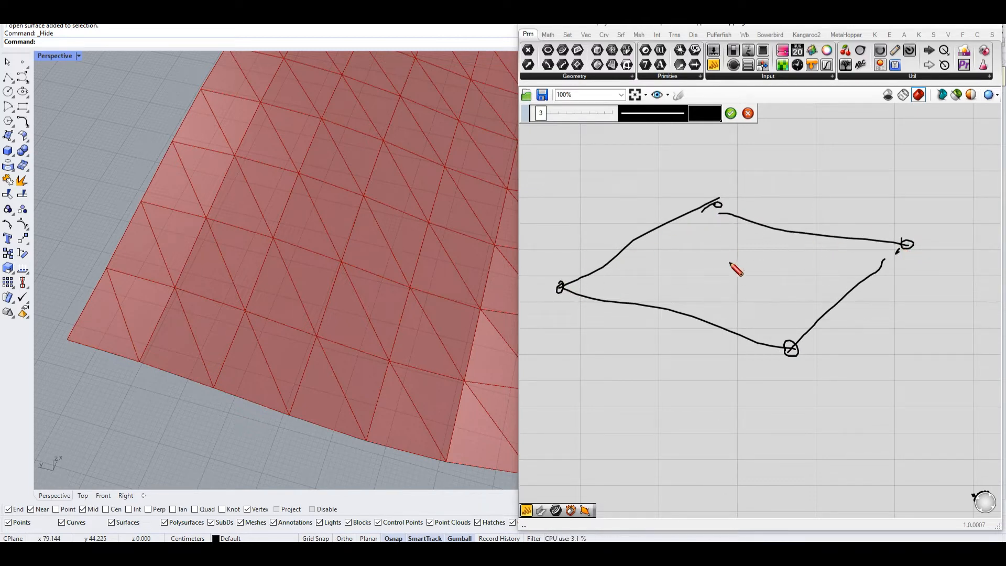
# Number the sketched panel's corners 0, 1, 2 and 3, counterclockwise from the lowest corner.
pyautogui.moveTo(809, 359); pyautogui.dragTo(820, 359)
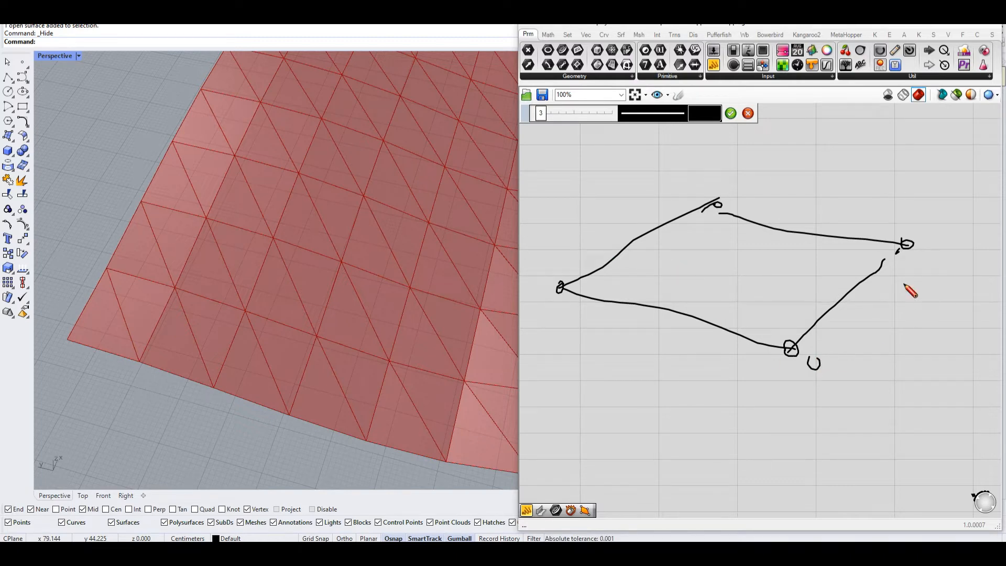
pyautogui.moveTo(922, 242); pyautogui.dragTo(928, 261)
pyautogui.moveTo(731, 185); pyautogui.dragTo(755, 194)
pyautogui.moveTo(539, 257)
pyautogui.mouseDown()
pyautogui.moveTo(546, 269)
pyautogui.moveTo(526, 274)
pyautogui.mouseUp()
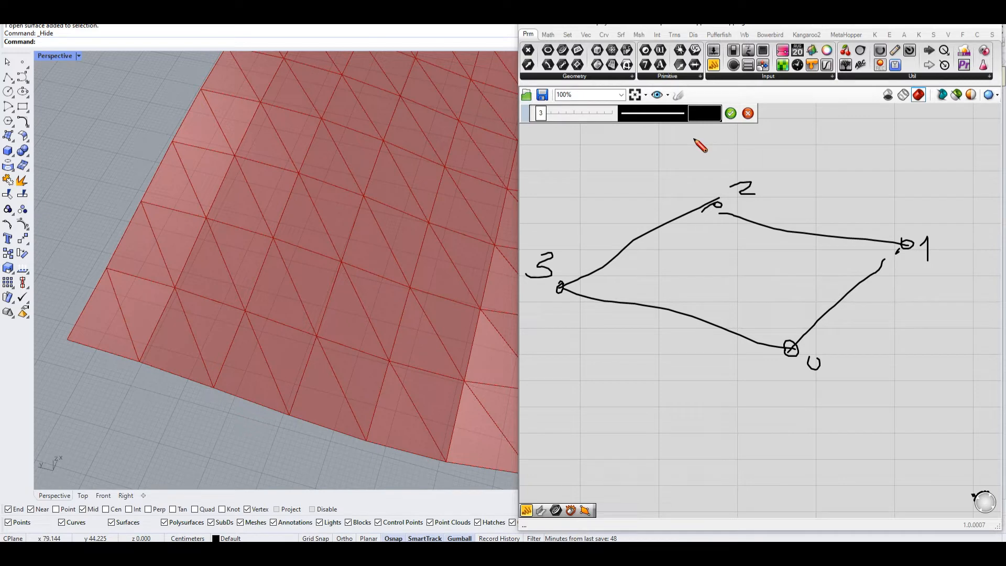
# Finish the numbered panel sketch and start a new sketch with a solid red line of thickness 5.
pyautogui.click(732, 113)
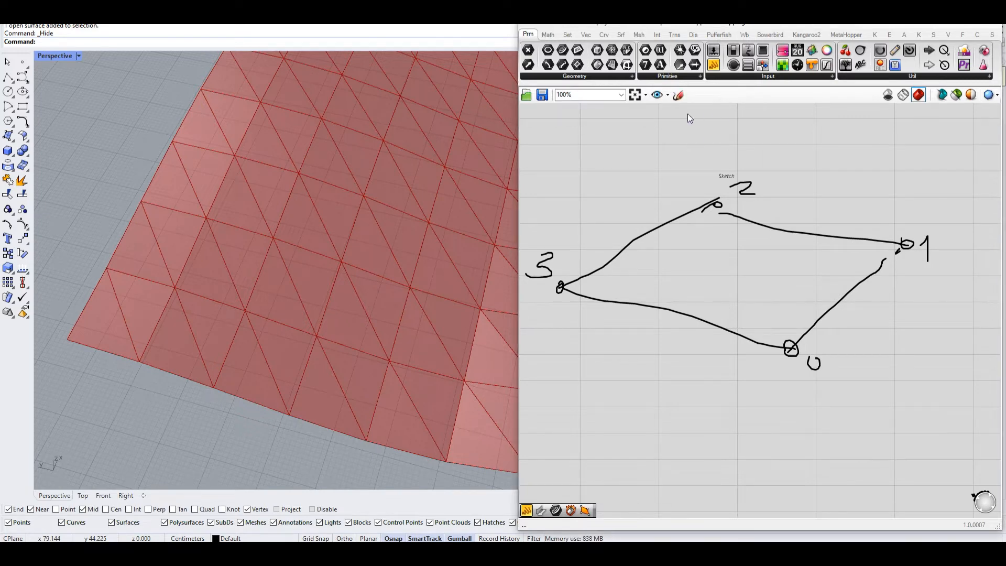
pyautogui.click(669, 114)
pyautogui.moveTo(542, 112); pyautogui.dragTo(549, 114)
pyautogui.click(684, 114)
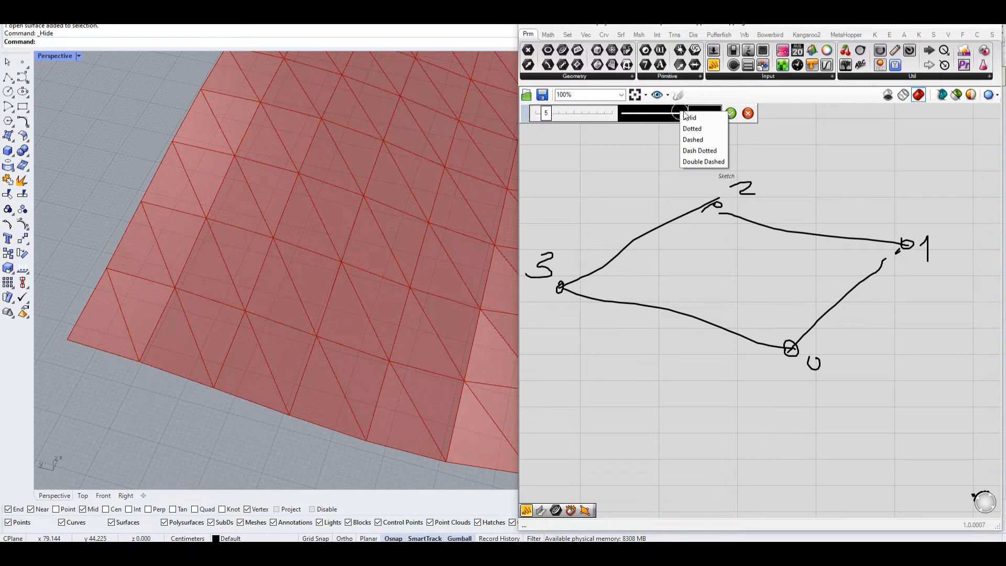
pyautogui.click(707, 115)
pyautogui.click(718, 140)
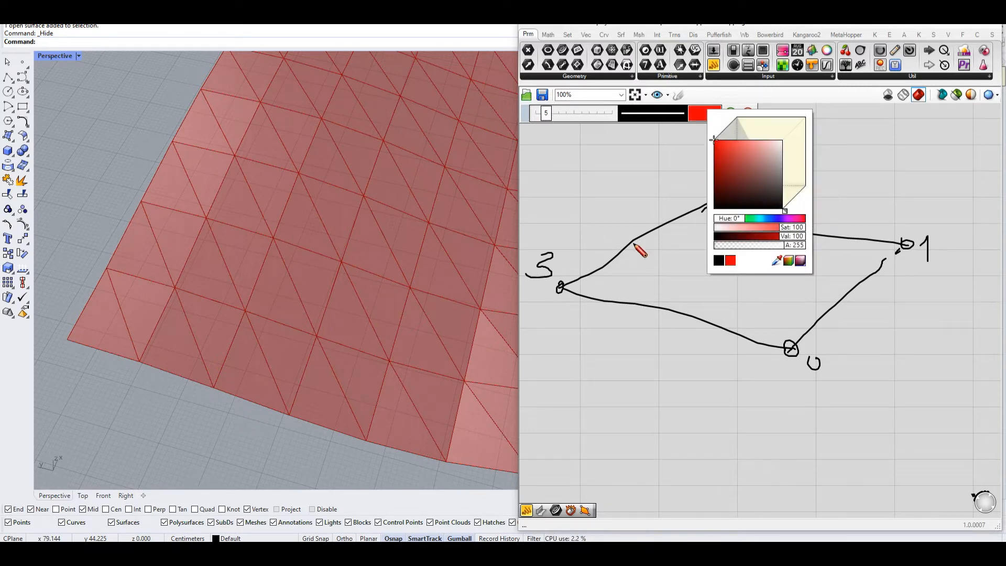
pyautogui.click(740, 290)
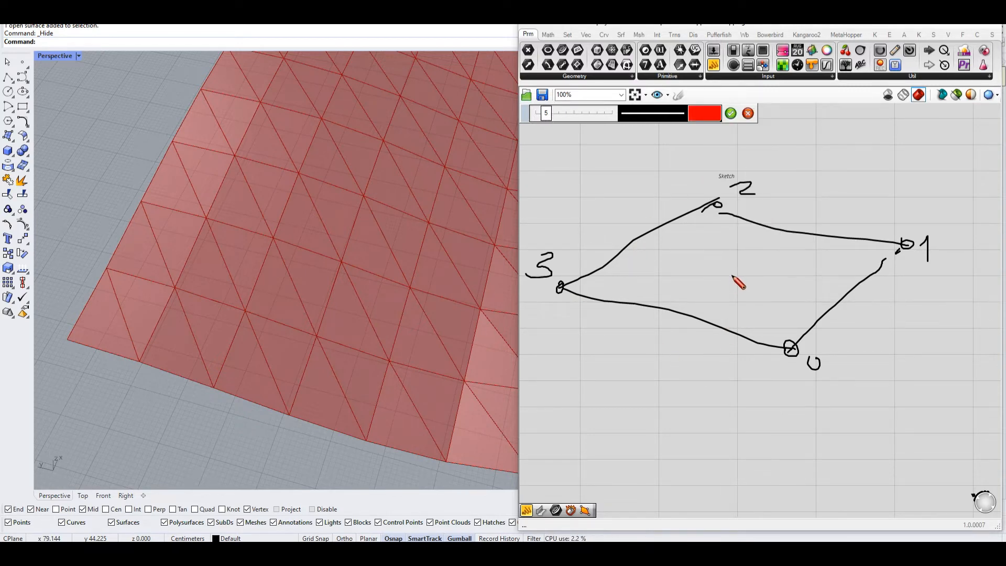
# Mark the panel's centre in red, sketch a dashed line down to an apex, and connect corners 0, 1, 2 and 3 to it.
pyautogui.moveTo(733, 269); pyautogui.dragTo(735, 273)
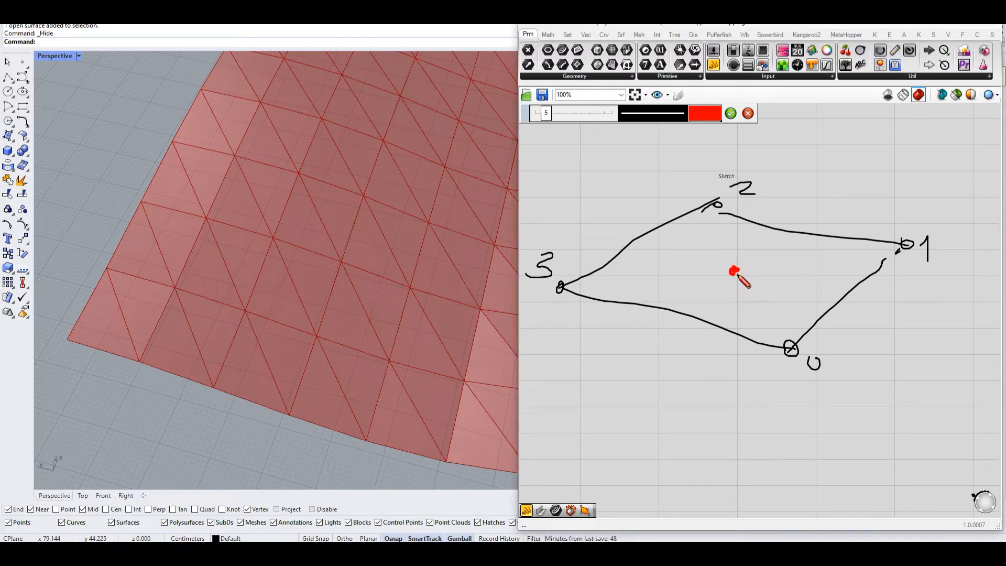
pyautogui.moveTo(738, 275)
pyautogui.mouseDown()
pyautogui.moveTo(736, 397)
pyautogui.moveTo(756, 391)
pyautogui.mouseUp()
pyautogui.moveTo(789, 347); pyautogui.dragTo(742, 401)
pyautogui.moveTo(903, 252); pyautogui.dragTo(756, 394)
pyautogui.moveTo(713, 210); pyautogui.dragTo(734, 402)
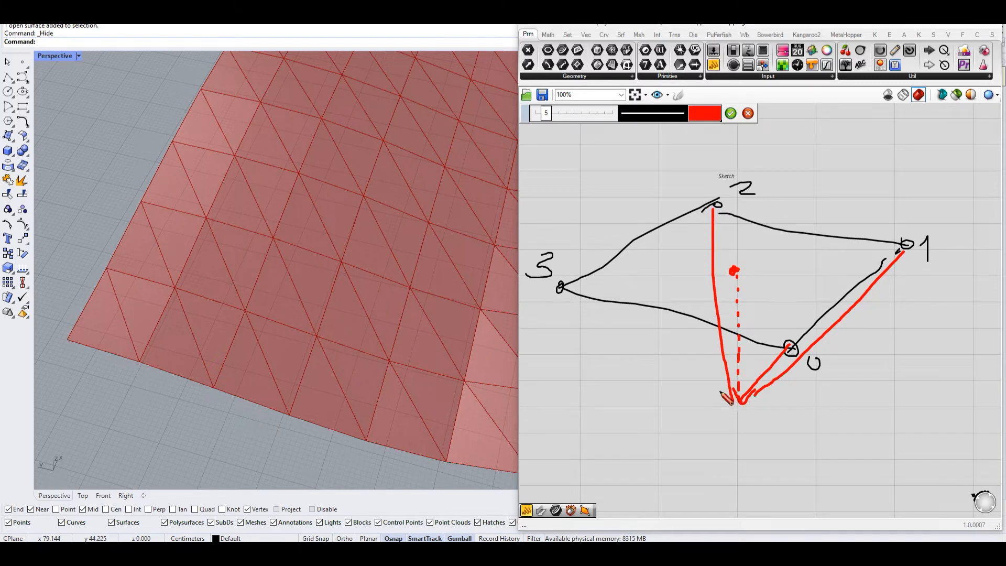
pyautogui.moveTo(562, 287); pyautogui.dragTo(744, 401)
pyautogui.scroll(-4, 667, 340)
pyautogui.scroll(3, 710, 367)
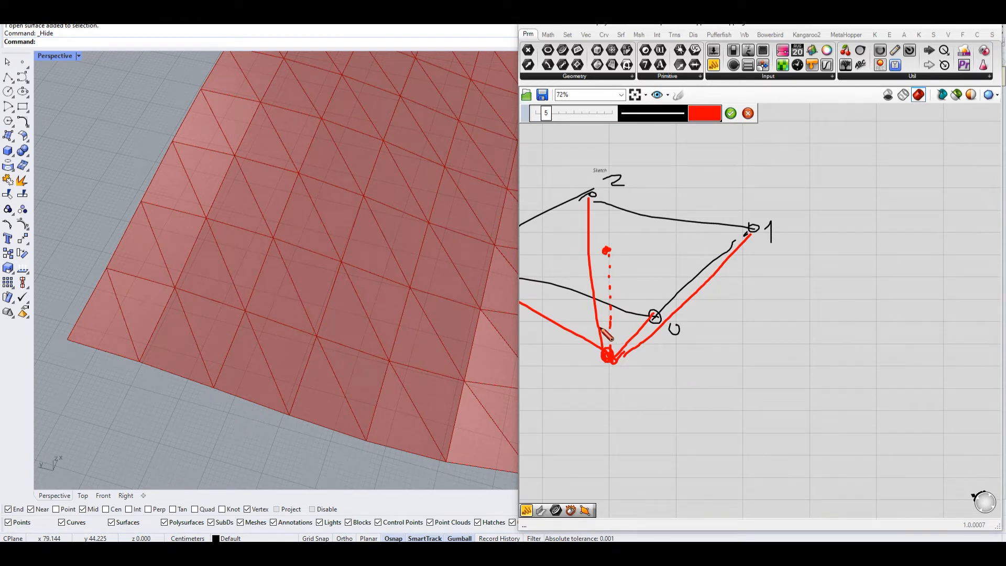
pyautogui.scroll(-2, 603, 328)
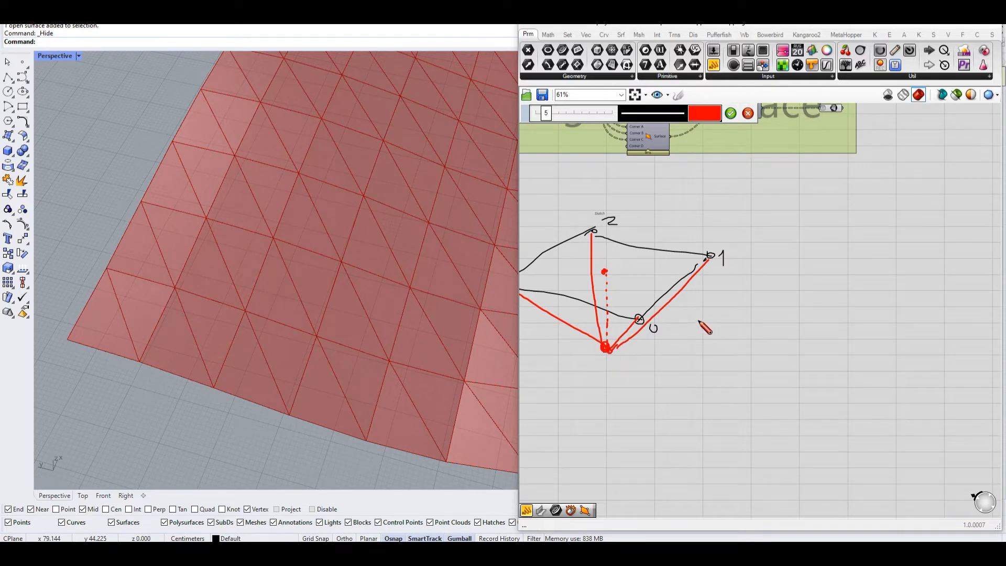
# Sketch an adjoining panel with its own apex, link the two apexes, outline the lower truss quad, and finish the sketch.
pyautogui.moveTo(607, 349); pyautogui.dragTo(739, 367)
pyautogui.moveTo(642, 314)
pyautogui.mouseDown()
pyautogui.moveTo(720, 374)
pyautogui.moveTo(792, 339)
pyautogui.mouseUp()
pyautogui.moveTo(721, 257)
pyautogui.mouseDown()
pyautogui.moveTo(740, 300)
pyautogui.moveTo(743, 370)
pyautogui.moveTo(816, 291)
pyautogui.mouseUp()
pyautogui.moveTo(742, 360); pyautogui.dragTo(738, 367)
pyautogui.moveTo(721, 256)
pyautogui.mouseDown()
pyautogui.moveTo(848, 277)
pyautogui.moveTo(774, 353)
pyautogui.moveTo(647, 310)
pyautogui.mouseUp()
pyautogui.moveTo(608, 350); pyautogui.dragTo(538, 403)
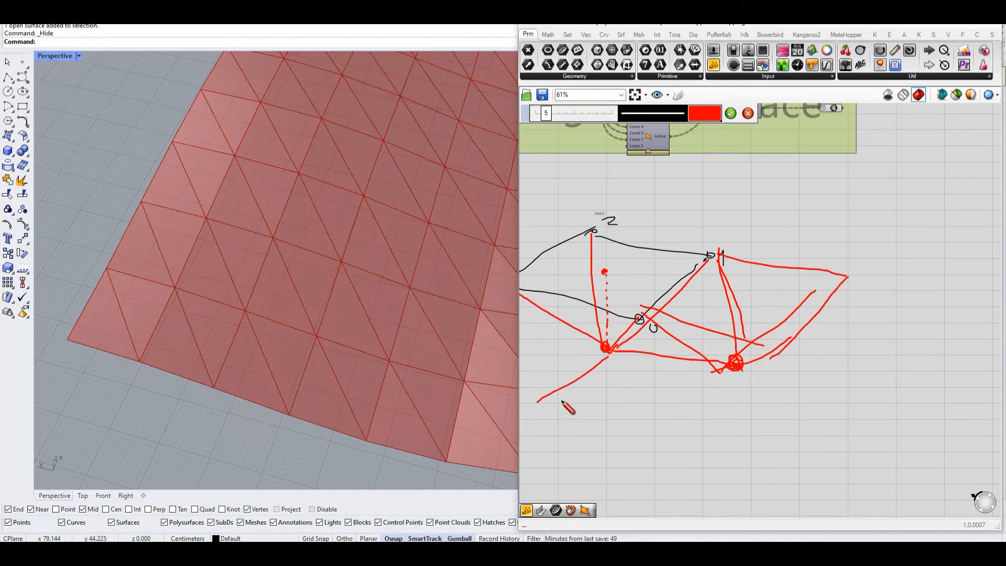
pyautogui.moveTo(732, 367); pyautogui.dragTo(671, 436)
pyautogui.moveTo(557, 404); pyautogui.dragTo(698, 421)
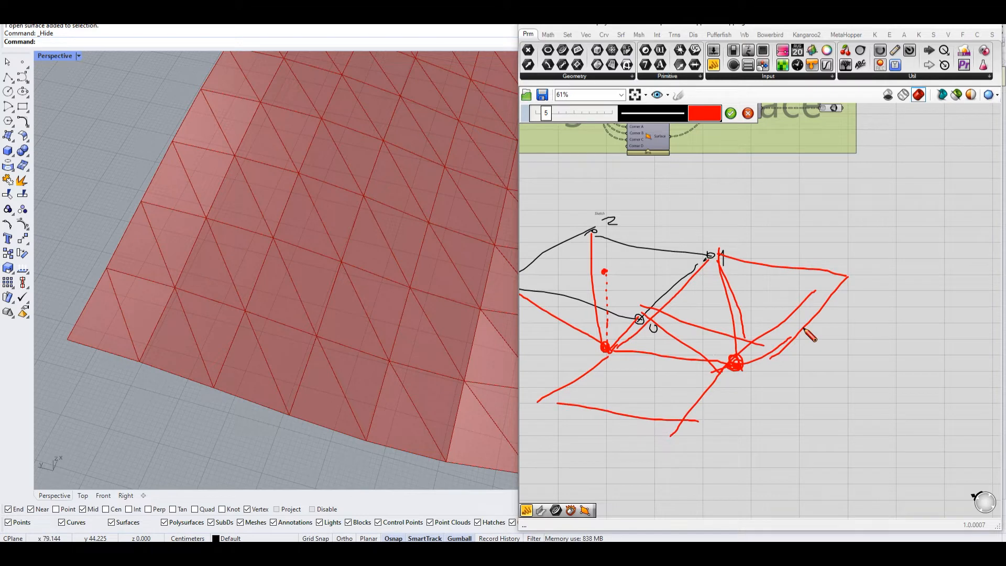
pyautogui.scroll(-4, 763, 348)
pyautogui.scroll(5, 711, 362)
pyautogui.click(731, 114)
pyautogui.moveTo(724, 197); pyautogui.dragTo(745, 211, button='right')
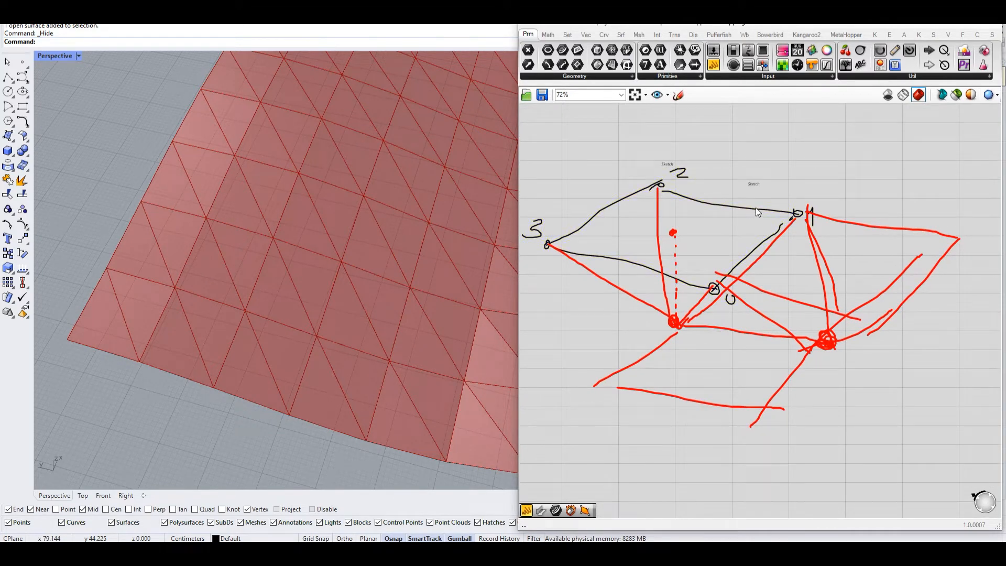
# Delete both explanatory sketches from the canvas.
pyautogui.scroll(2, 666, 188)
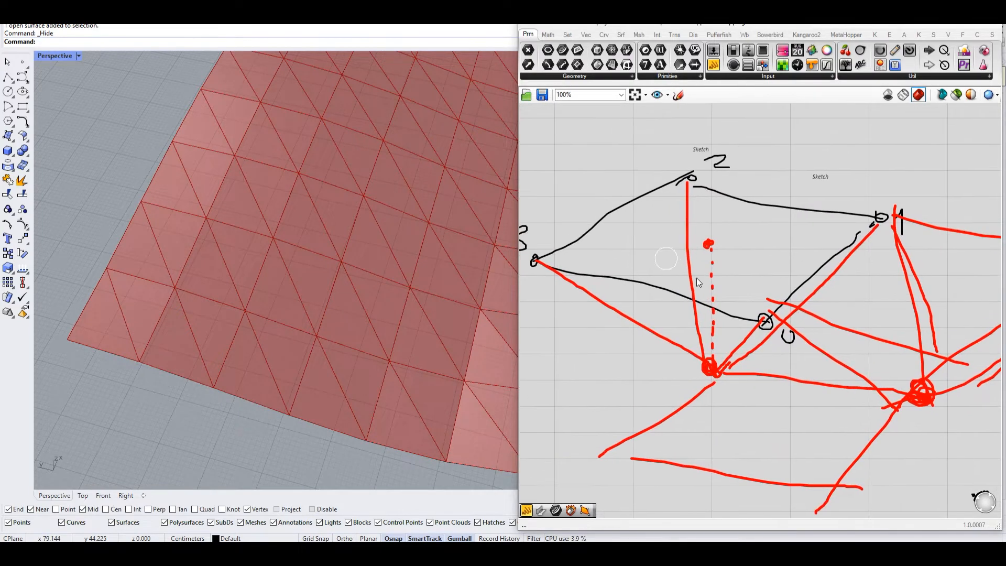
pyautogui.moveTo(659, 147); pyautogui.dragTo(730, 213)
pyautogui.moveTo(657, 155); pyautogui.dragTo(745, 204)
pyautogui.scroll(-1, 619, 313)
pyautogui.moveTo(885, 198); pyautogui.dragTo(572, 436)
pyautogui.press('Delete')
# Duplicate the Panels label and its wired Surface parameter into the empty canvas area well below the TriangulateSurface group.
pyautogui.scroll(-3, 703, 353)
pyautogui.moveTo(699, 292); pyautogui.dragTo(756, 332, button='right')
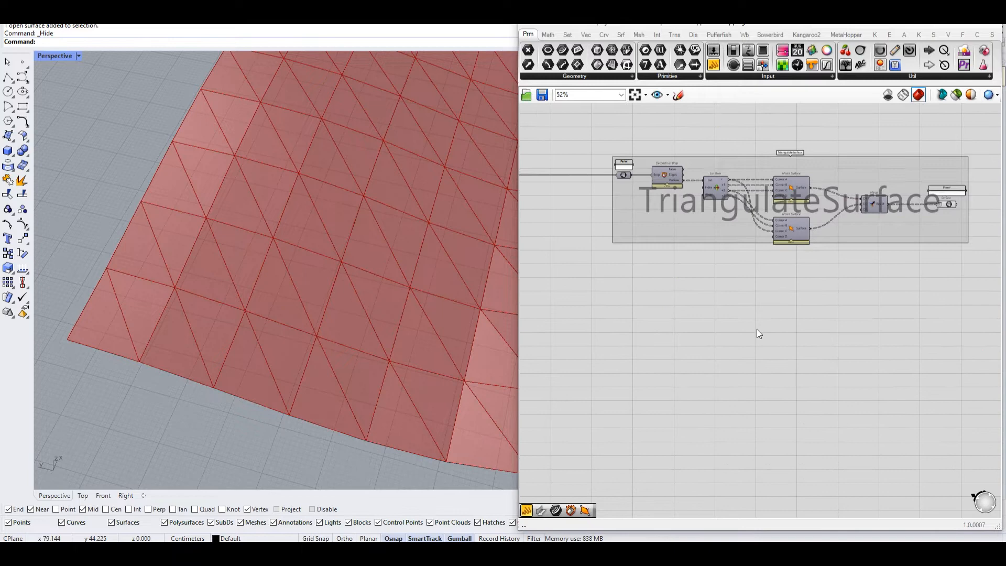
pyautogui.scroll(2, 571, 270)
pyautogui.moveTo(662, 333); pyautogui.dragTo(742, 352, button='right')
pyautogui.moveTo(685, 220); pyautogui.dragTo(575, 246, button='right')
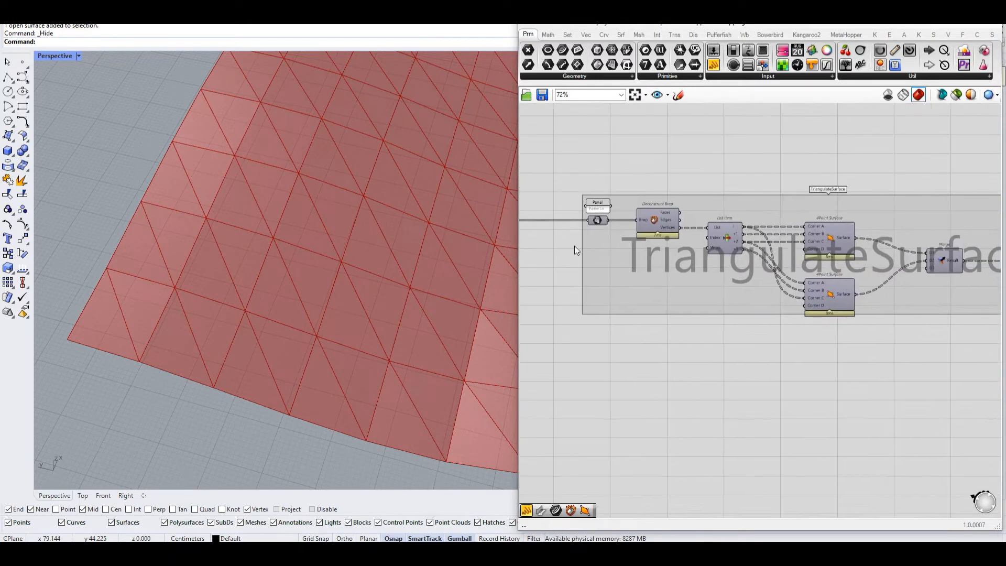
pyautogui.scroll(-2, 555, 195)
pyautogui.moveTo(632, 184); pyautogui.dragTo(939, 313)
pyautogui.moveTo(619, 283); pyautogui.dragTo(803, 286, button='right')
pyautogui.click(741, 263)
pyautogui.moveTo(711, 159); pyautogui.dragTo(783, 473)
pyautogui.scroll(5, 756, 219)
pyautogui.moveTo(786, 408); pyautogui.dragTo(784, 293, button='right')
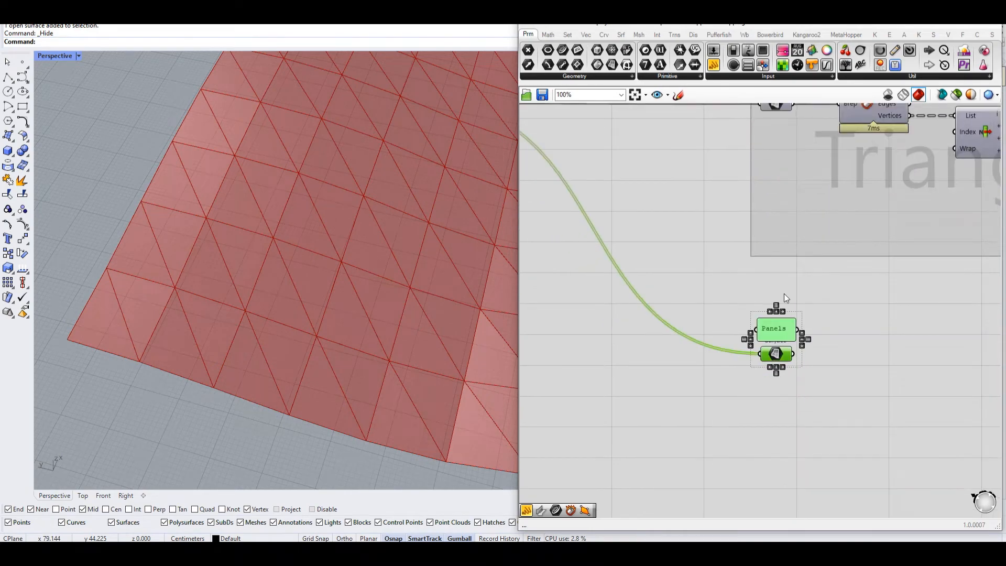
pyautogui.scroll(-2, 784, 294)
pyautogui.moveTo(782, 327); pyautogui.dragTo(790, 394)
pyautogui.scroll(-3, 785, 304)
pyautogui.scroll(5, 788, 396)
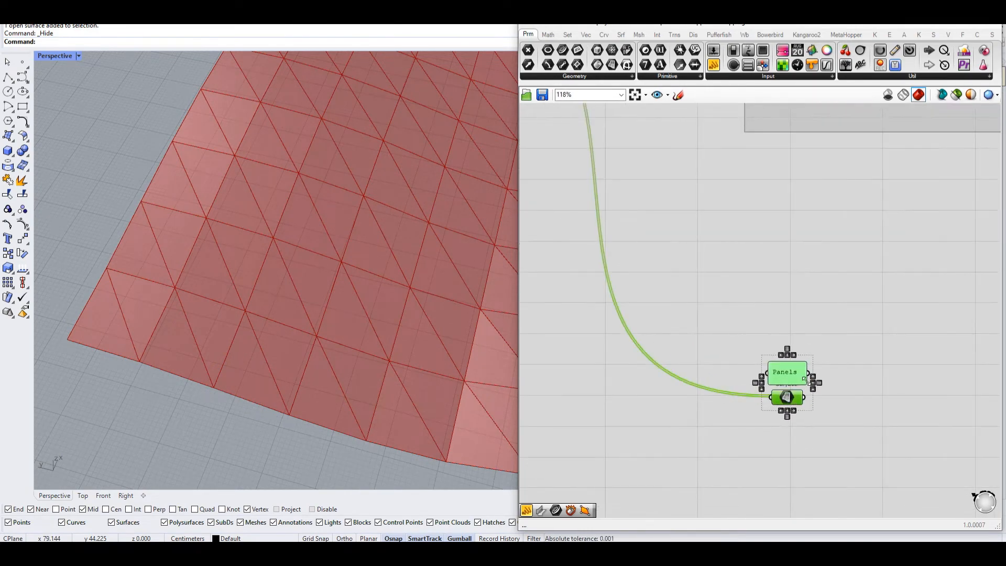
# Add a Deconstruct Brep component beside the duplicated Panels parameter and feed the panel surfaces into its Brep input.
pyautogui.scroll(3, 873, 433)
pyautogui.moveTo(873, 433); pyautogui.dragTo(736, 394, button='right')
pyautogui.click(764, 370)
pyautogui.doubleClick(764, 374)
pyautogui.write('decon')
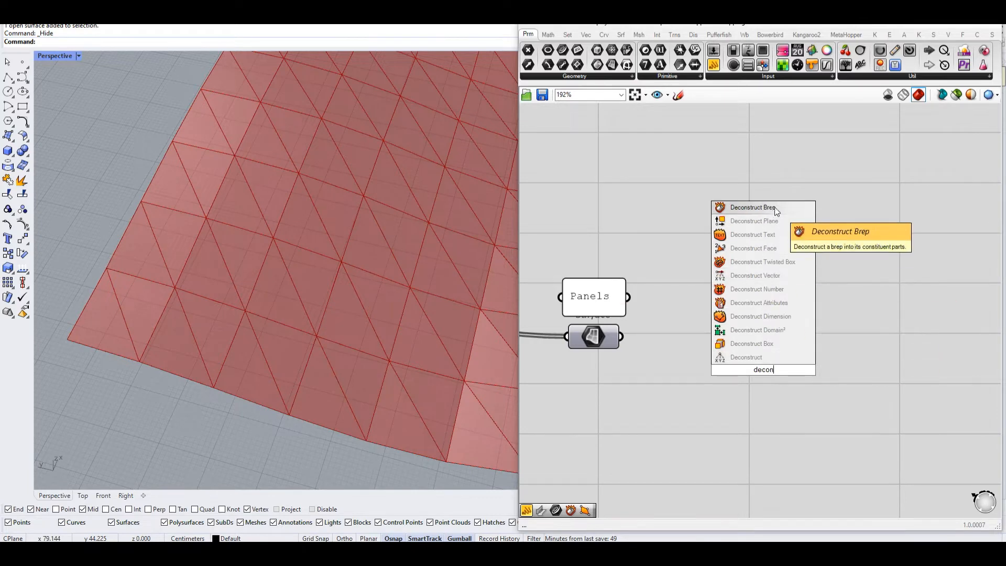
pyautogui.click(754, 207)
pyautogui.moveTo(621, 337); pyautogui.dragTo(715, 341)
pyautogui.click(800, 261)
# Examine the Deconstruct Brep component's outputs and its highlighted panel edges and corner points in the Rhino viewport.
pyautogui.click(707, 314)
pyautogui.middleClick(694, 284)
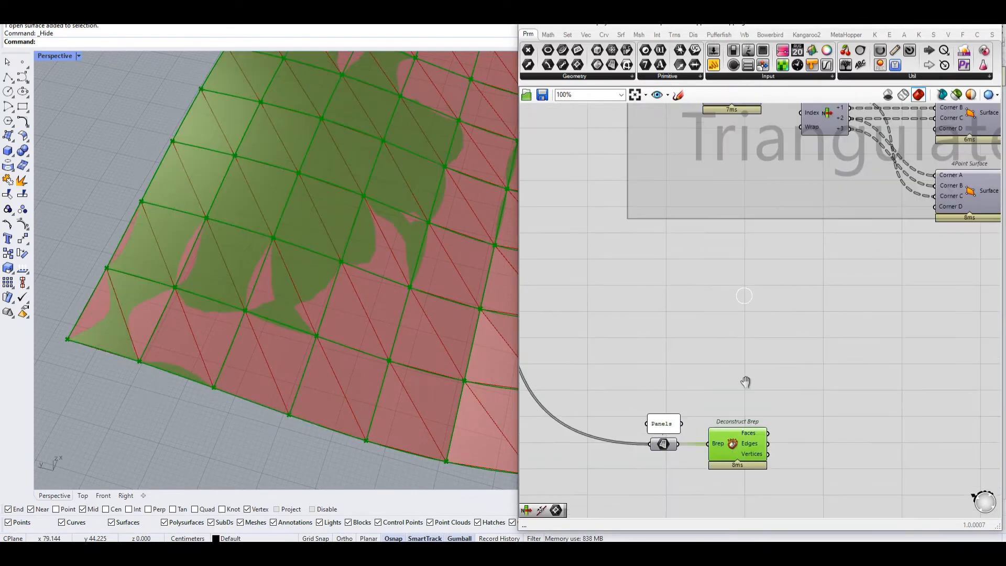
pyautogui.scroll(5, 746, 220)
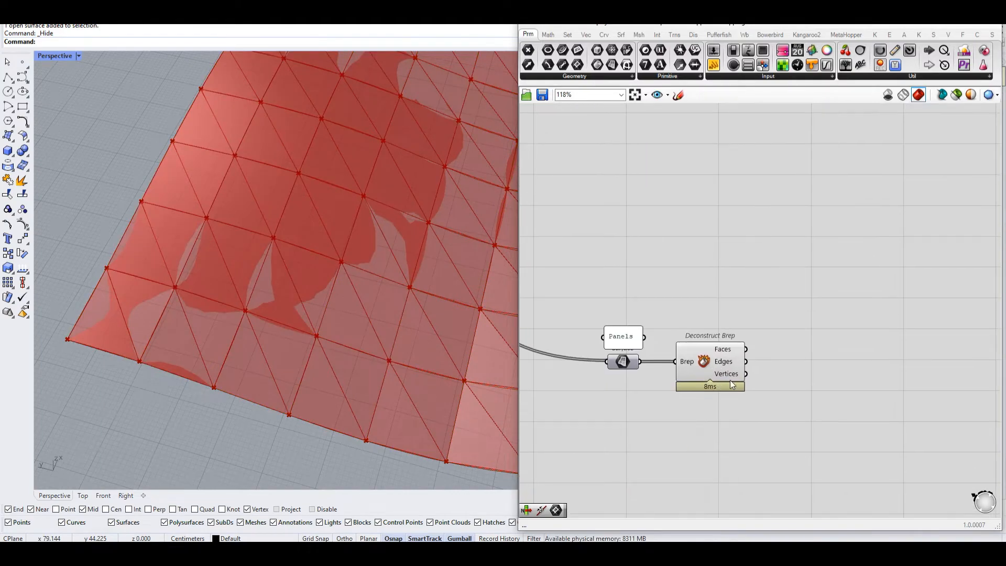
pyautogui.scroll(4, 718, 352)
pyautogui.click(692, 342)
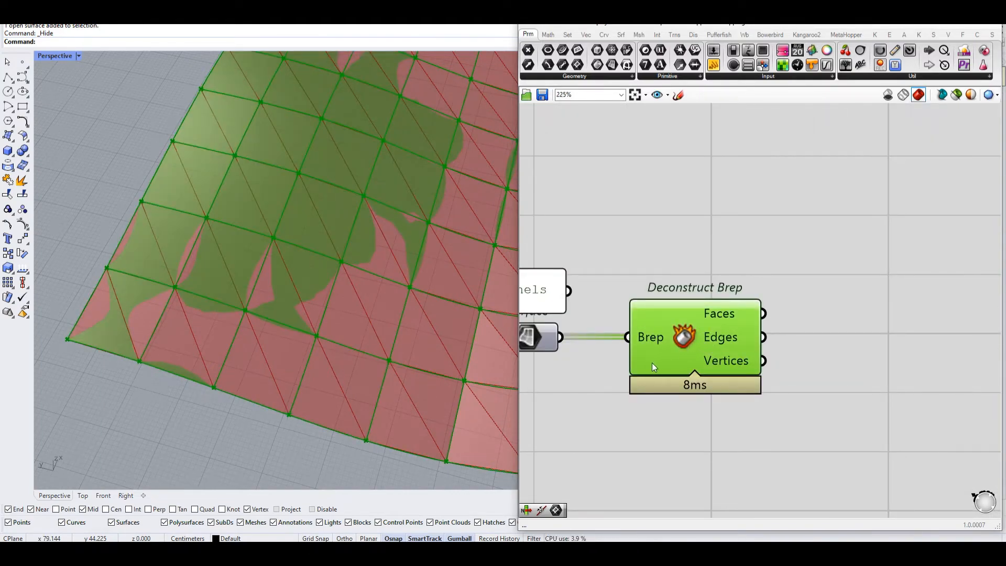
pyautogui.click(727, 269)
pyautogui.scroll(2, 733, 346)
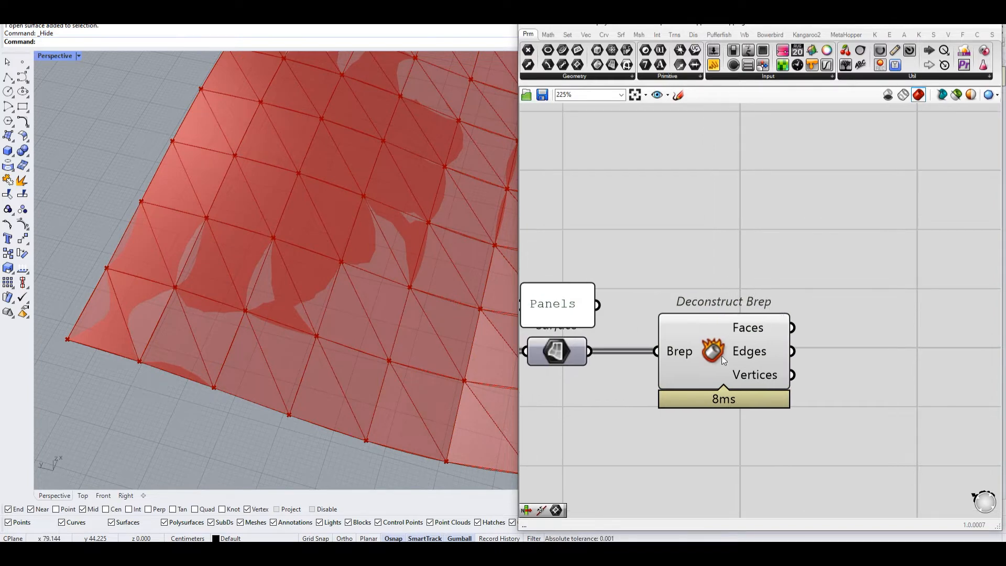
pyautogui.click(772, 406)
pyautogui.scroll(-2, 749, 314)
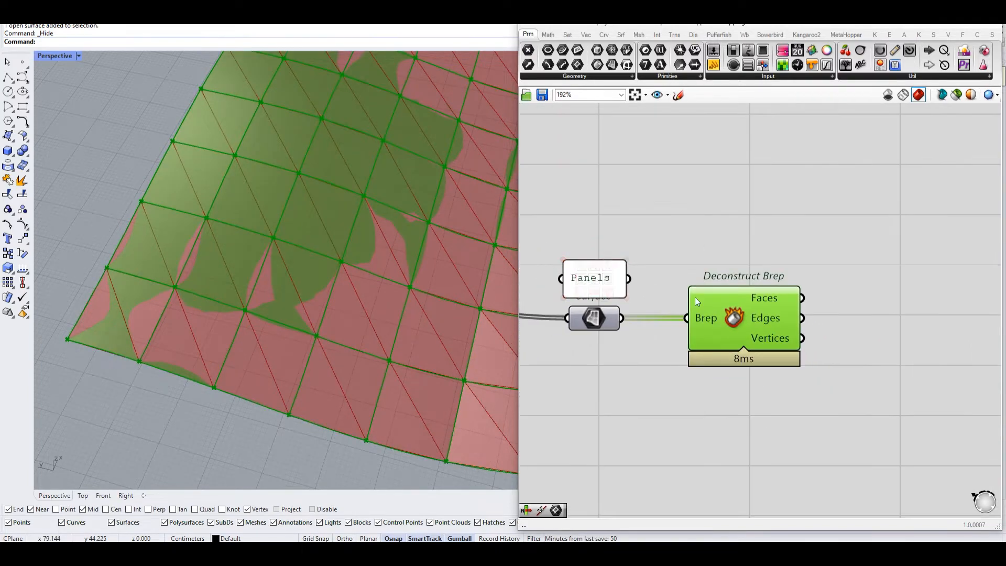
pyautogui.click(716, 254)
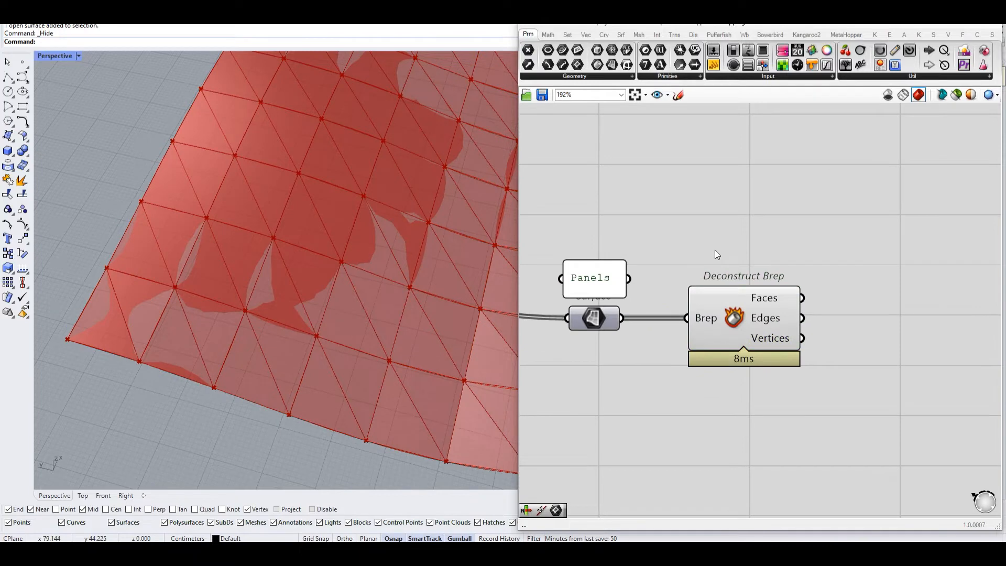
pyautogui.moveTo(746, 354); pyautogui.dragTo(681, 338, button='right')
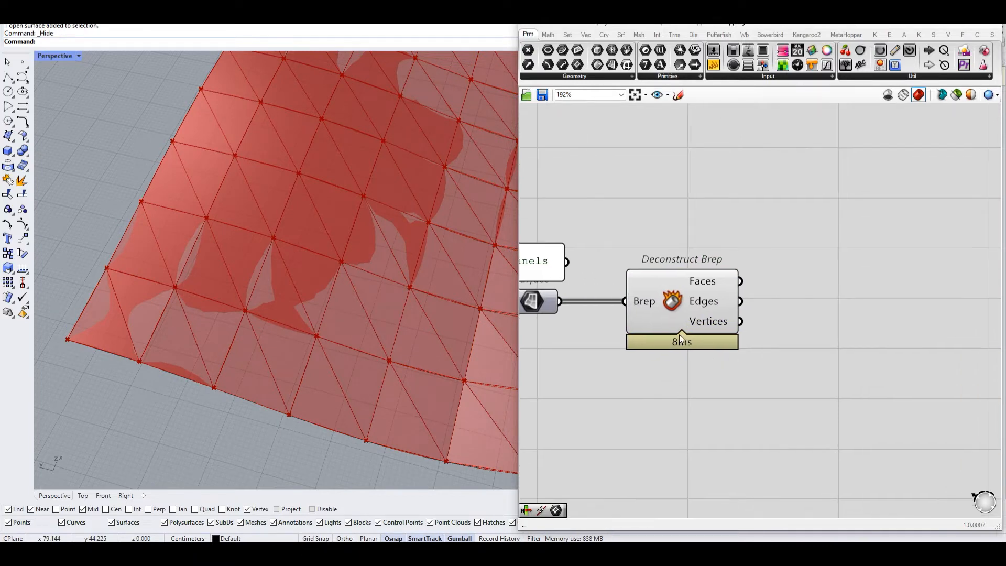
pyautogui.scroll(3, 742, 345)
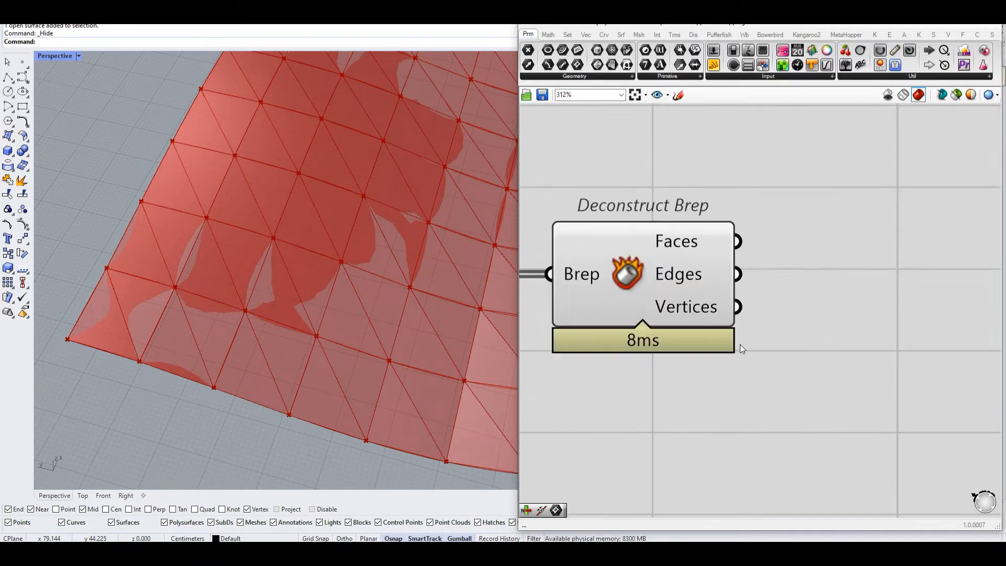
pyautogui.click(687, 304)
pyautogui.scroll(-2, 687, 304)
pyautogui.moveTo(687, 304)
pyautogui.scroll(-4, 687, 304)
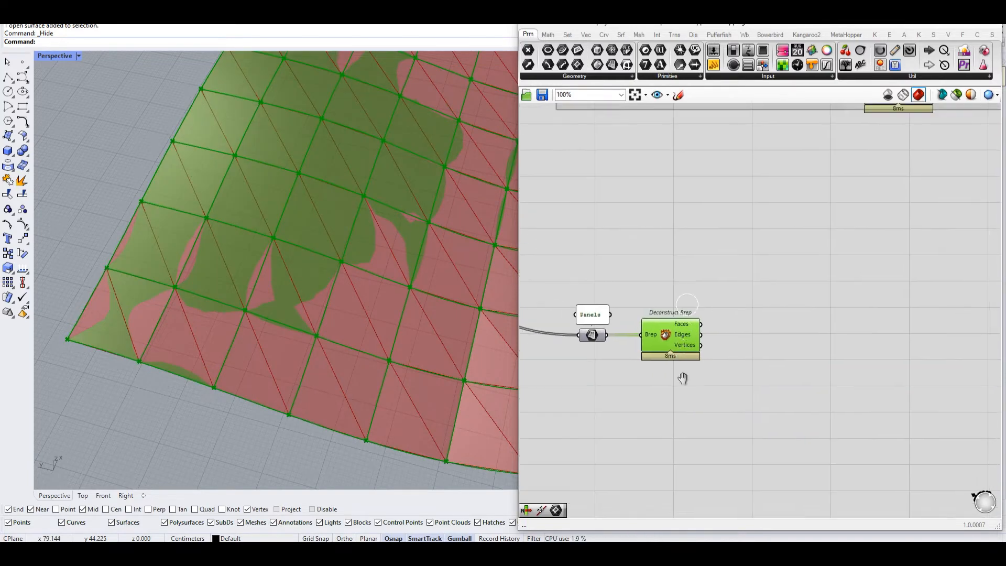
# Move the Deconstruct Brep component further away from the Panels surface container to make room between them.
pyautogui.scroll(5, 684, 409)
pyautogui.moveTo(683, 372)
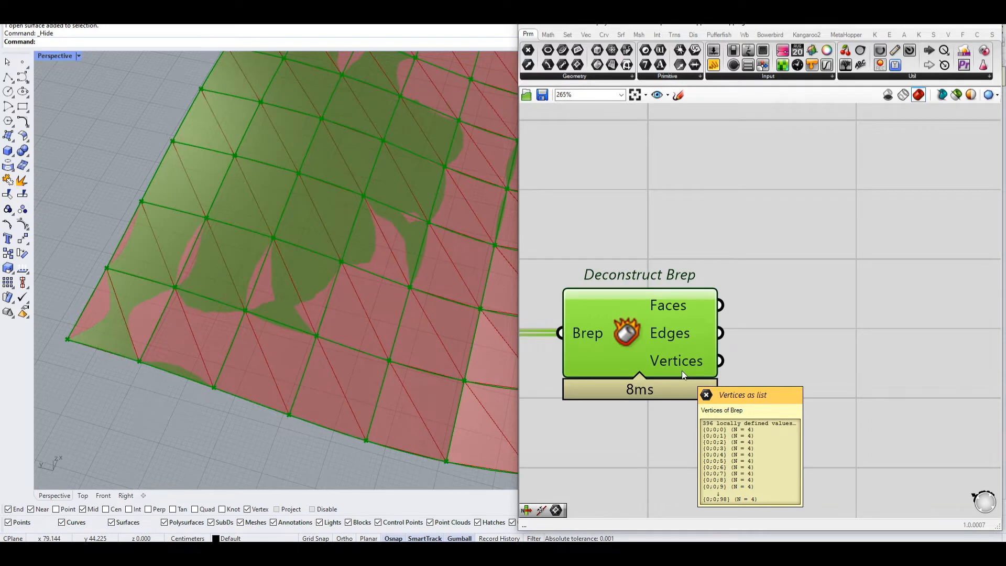
pyautogui.scroll(-2, 682, 370)
pyautogui.moveTo(668, 297); pyautogui.dragTo(777, 298)
pyautogui.moveTo(753, 306); pyautogui.dragTo(726, 301, button='right')
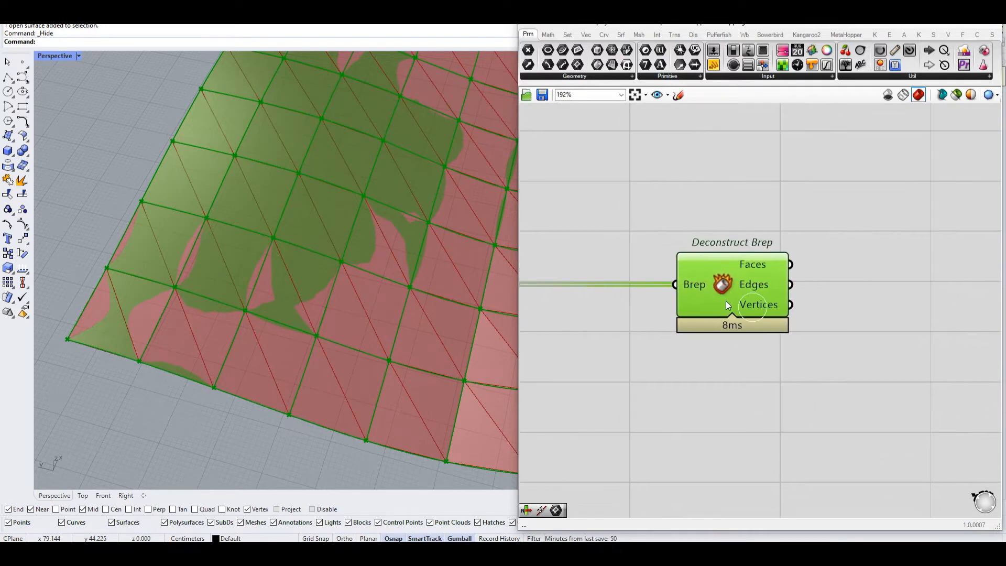
pyautogui.scroll(-2, 741, 358)
pyautogui.moveTo(729, 359); pyautogui.dragTo(708, 348, button='right')
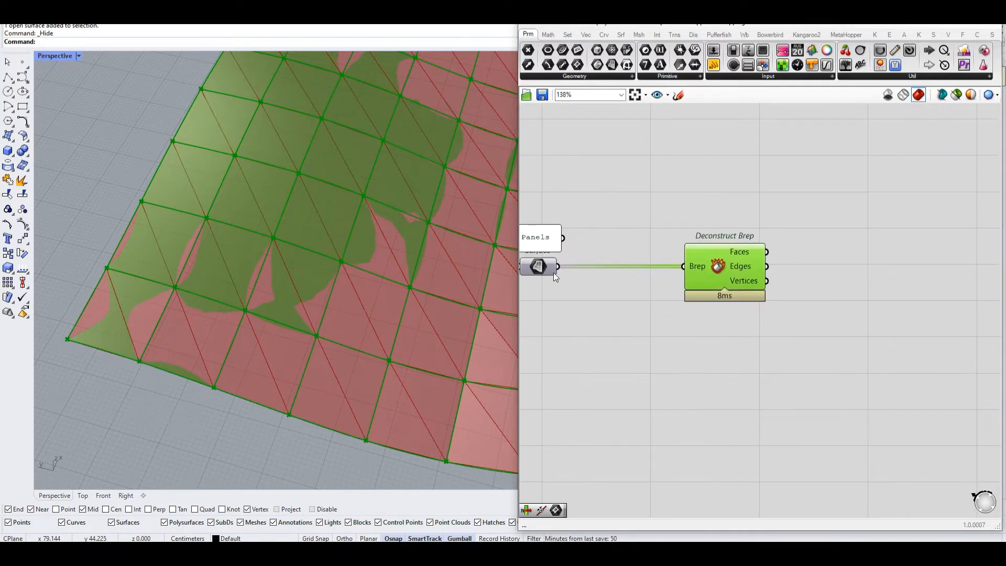
# Add an Evaluate Surface component below Deconstruct Brep.
pyautogui.click(543, 269)
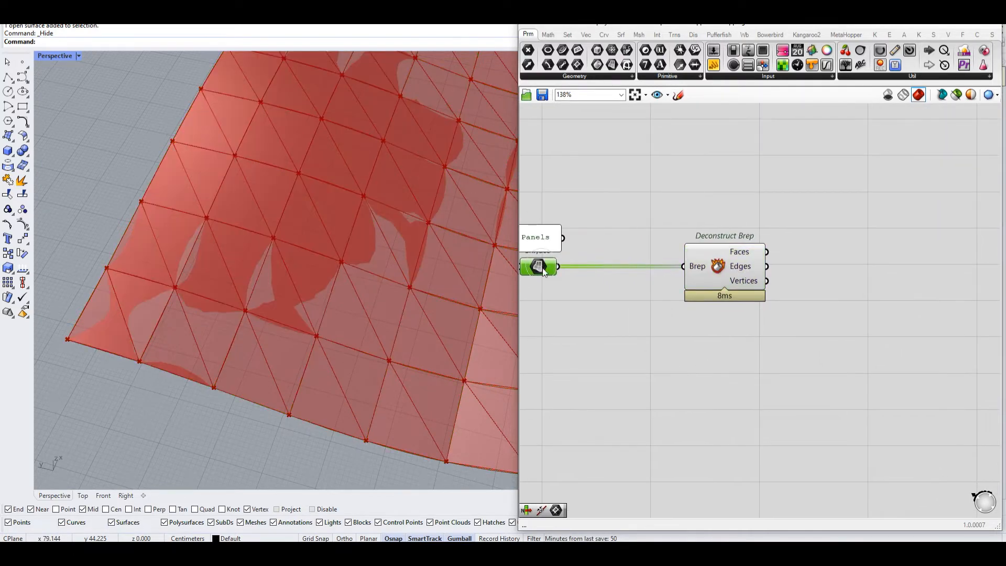
pyautogui.doubleClick(703, 366)
pyautogui.write('evalu')
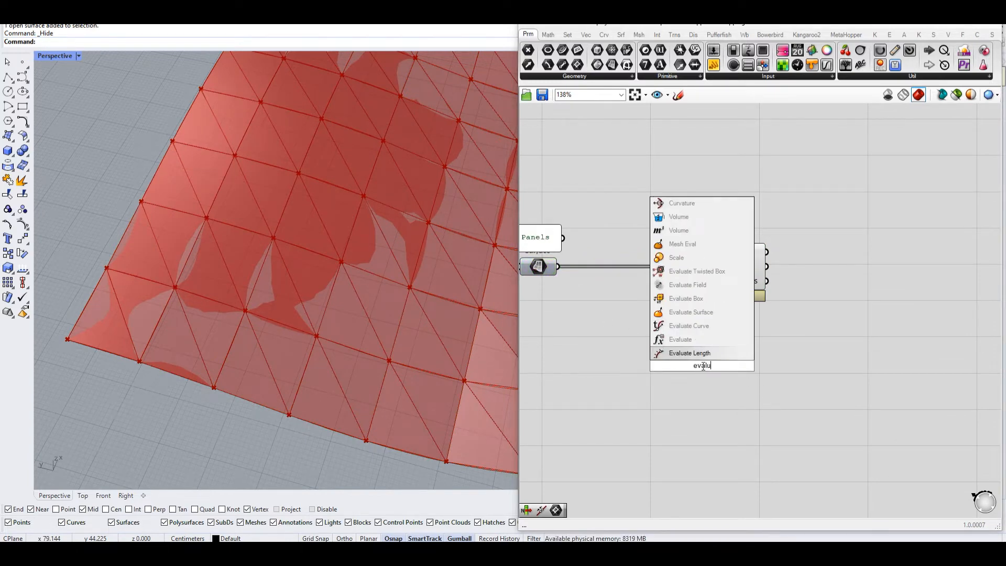
pyautogui.click(709, 313)
pyautogui.moveTo(715, 369); pyautogui.dragTo(748, 365)
pyautogui.moveTo(720, 432); pyautogui.dragTo(718, 394, button='right')
# Add an Area component below Evaluate Surface and feed the Panels surfaces into its Geometry input.
pyautogui.doubleClick(715, 411)
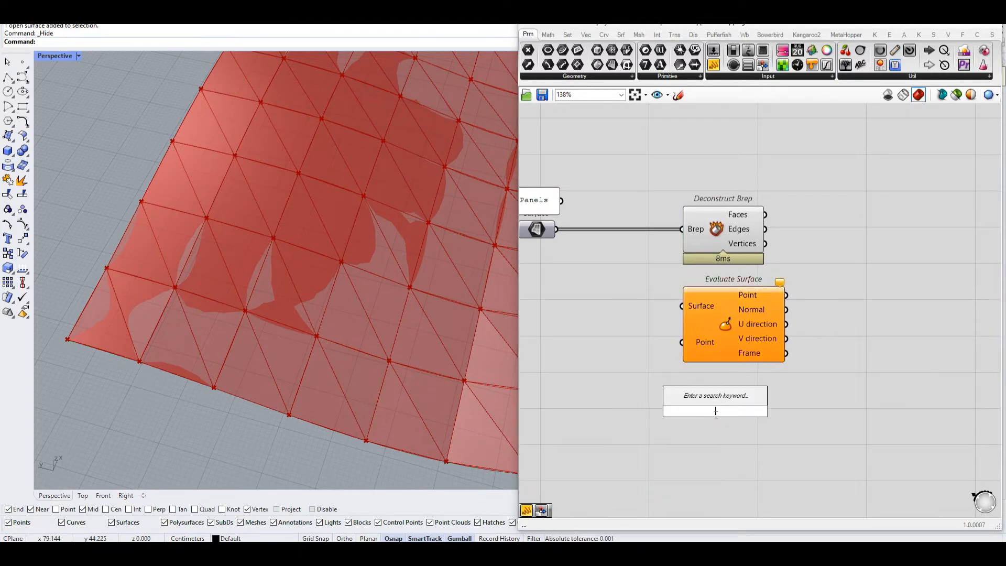
pyautogui.write('area')
pyautogui.press('Return')
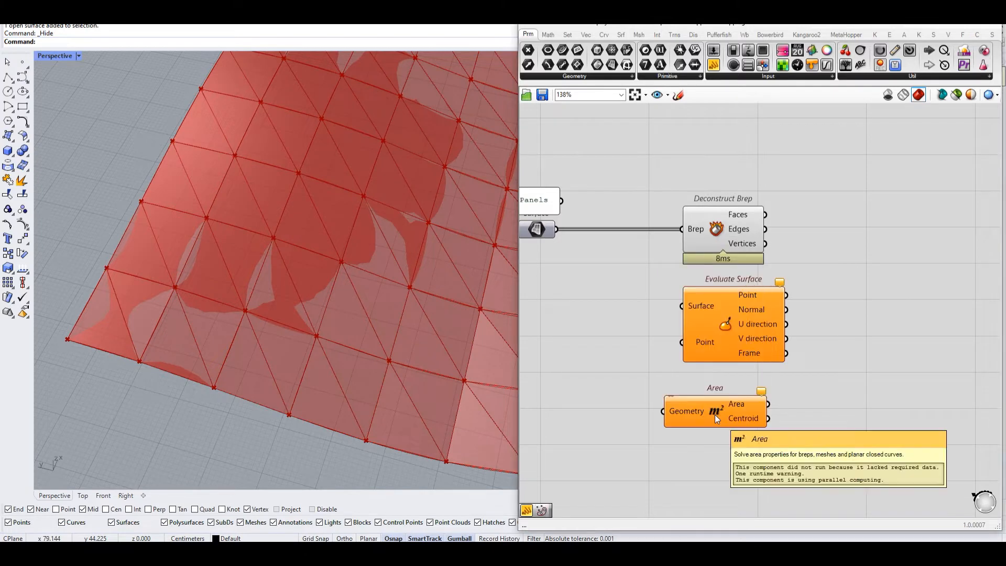
pyautogui.moveTo(561, 234); pyautogui.dragTo(668, 414)
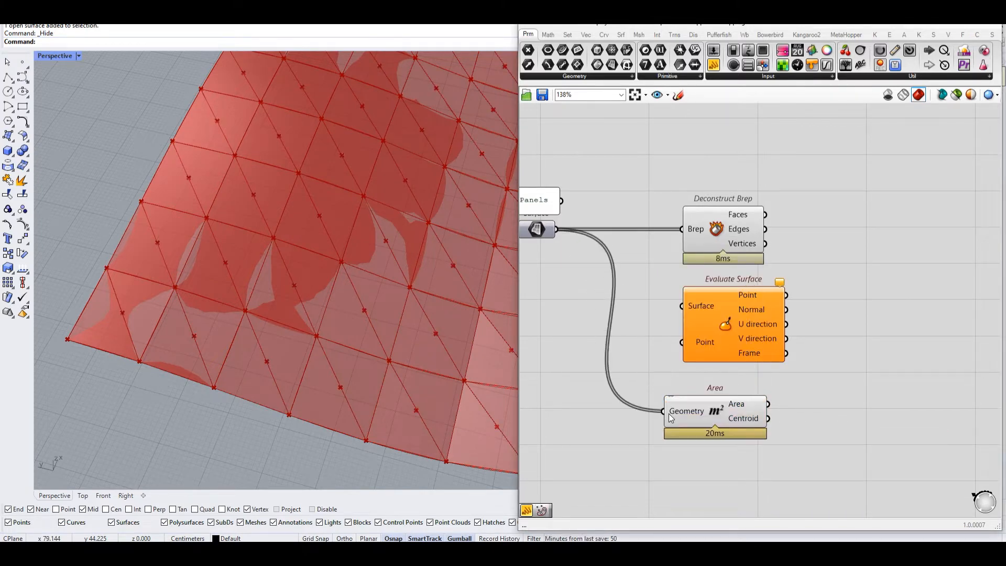
pyautogui.scroll(2, 728, 440)
pyautogui.moveTo(714, 420); pyautogui.dragTo(735, 444, button='right')
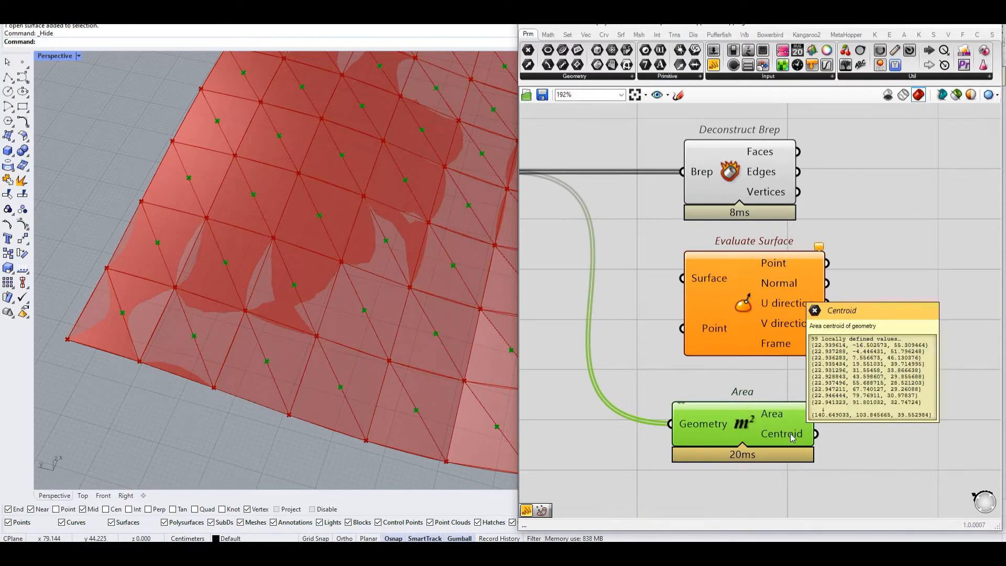
# Check from the side how the area centroids lie relative to the panels, and delete the Area component.
pyautogui.moveTo(335, 386); pyautogui.dragTo(400, 164, button='right')
pyautogui.scroll(10, 400, 168)
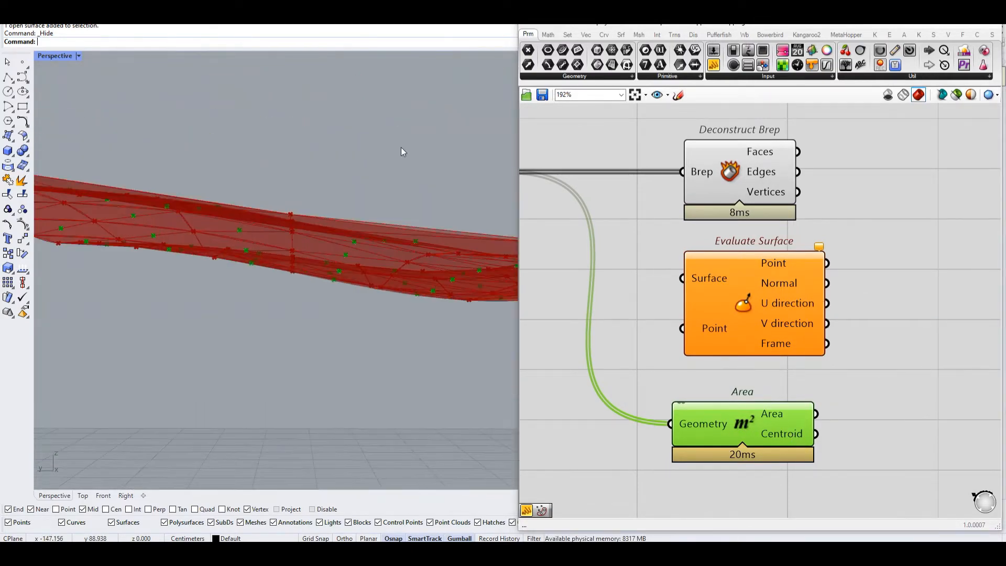
pyautogui.moveTo(371, 246); pyautogui.dragTo(480, 352, button='right')
pyautogui.moveTo(762, 445)
pyautogui.mouseDown()
pyautogui.moveTo(772, 436)
pyautogui.moveTo(762, 427)
pyautogui.mouseUp()
pyautogui.press('Delete')
# Reposition Evaluate Surface below Deconstruct Brep and connect the Panels surfaces to its Surface input.
pyautogui.moveTo(761, 340); pyautogui.dragTo(724, 337)
pyautogui.moveTo(723, 332); pyautogui.dragTo(760, 362, button='right')
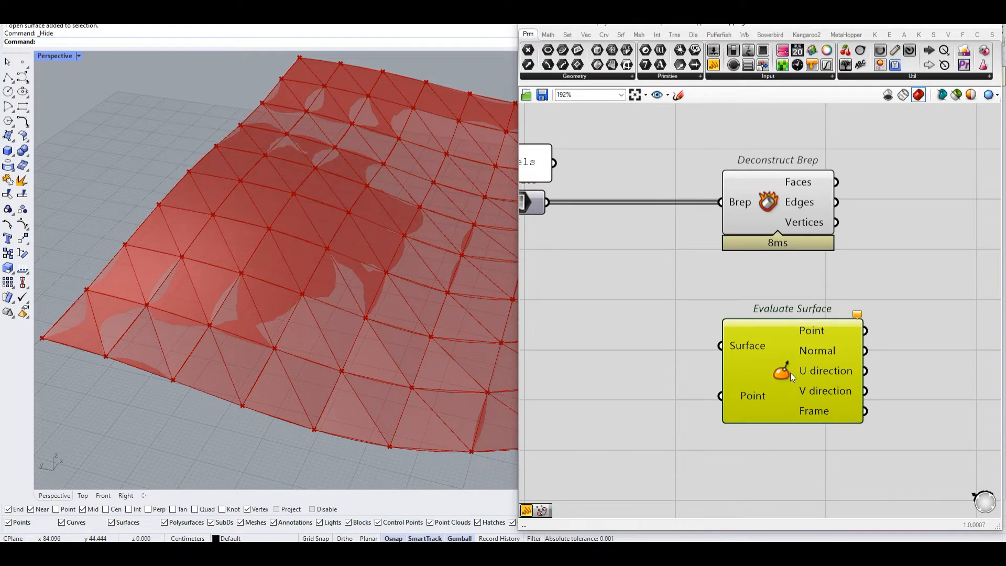
pyautogui.moveTo(645, 321); pyautogui.dragTo(669, 337, button='right')
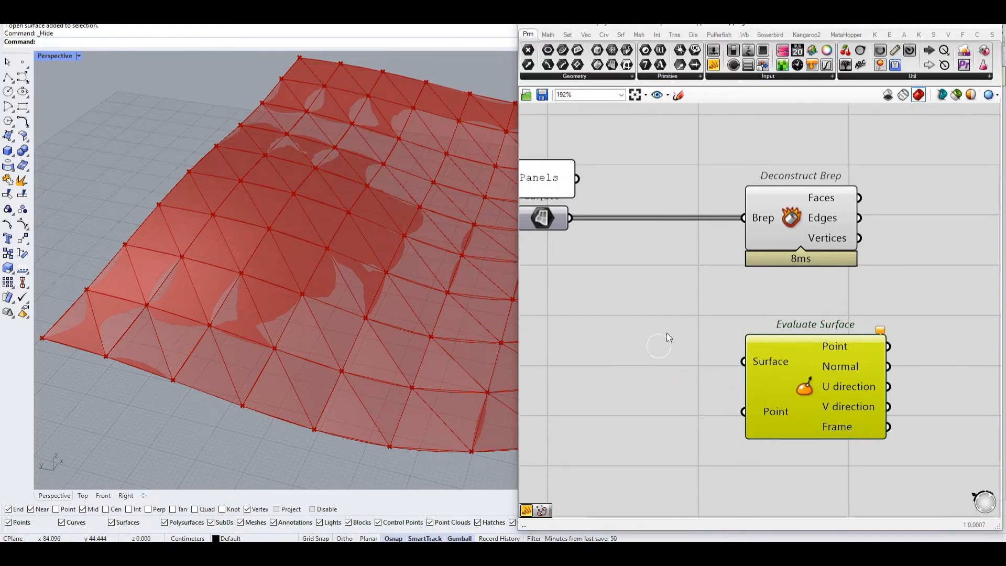
pyautogui.moveTo(571, 217); pyautogui.dragTo(758, 362)
pyautogui.rightClick(762, 363)
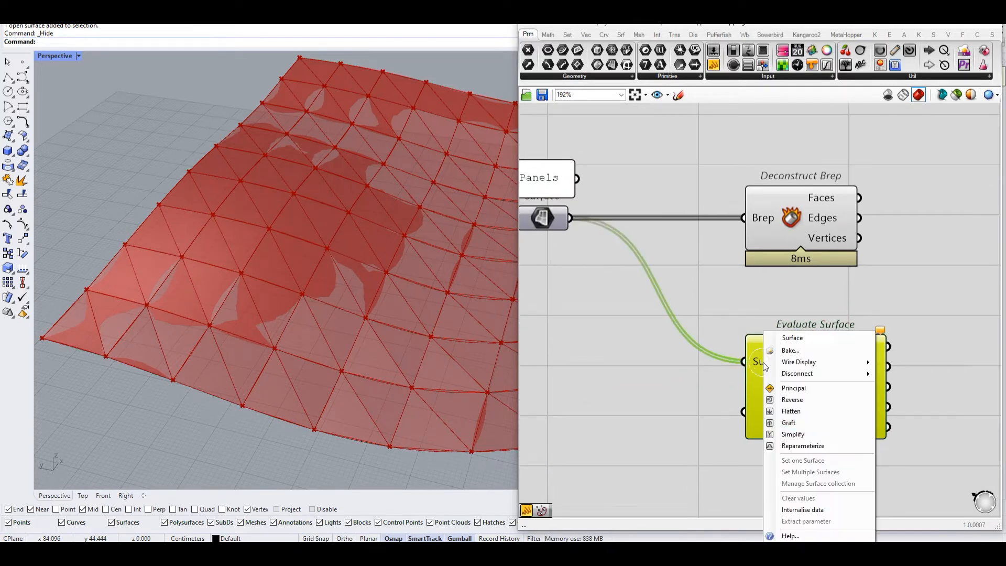
pyautogui.click(807, 446)
pyautogui.click(671, 422)
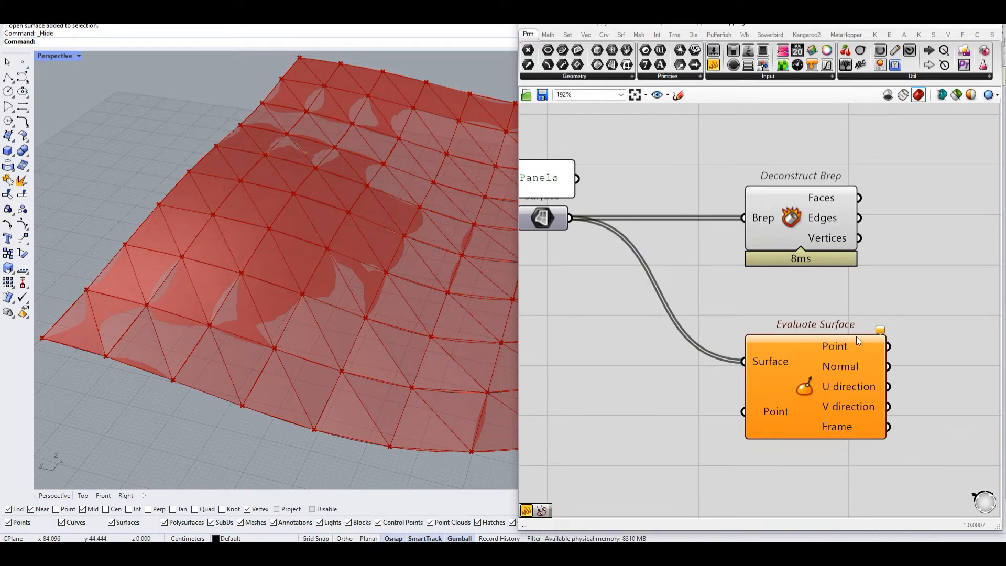
# Feed an MD Slider at 0.5 ; 0.5 into Evaluate Surface's Point input and reparameterize its Surface input.
pyautogui.moveTo(853, 345); pyautogui.dragTo(872, 304, button='right')
pyautogui.doubleClick(656, 382)
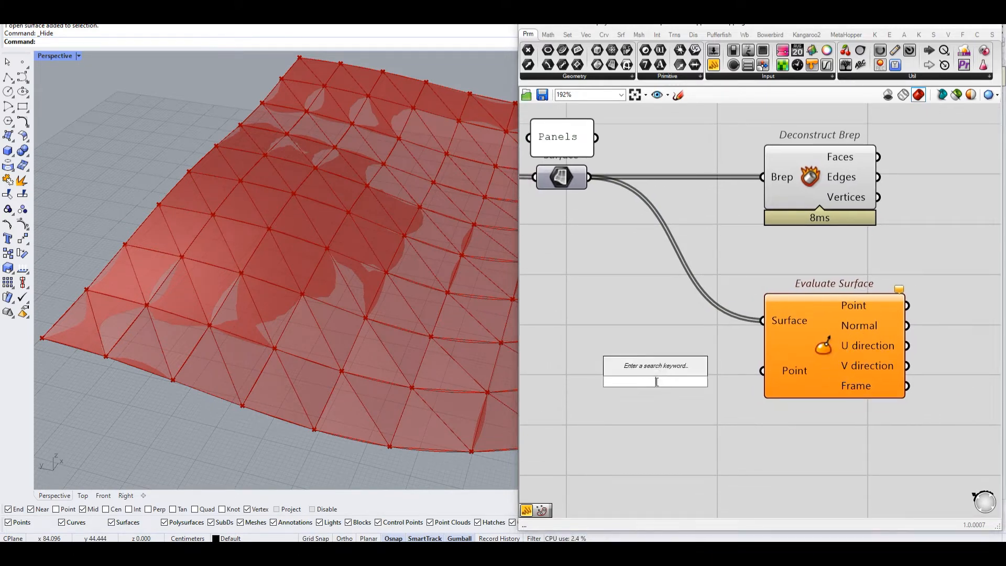
pyautogui.write('md')
pyautogui.press('Return')
pyautogui.moveTo(750, 287); pyautogui.dragTo(763, 370)
pyautogui.moveTo(639, 309); pyautogui.dragTo(672, 336)
pyautogui.rightClick(785, 321)
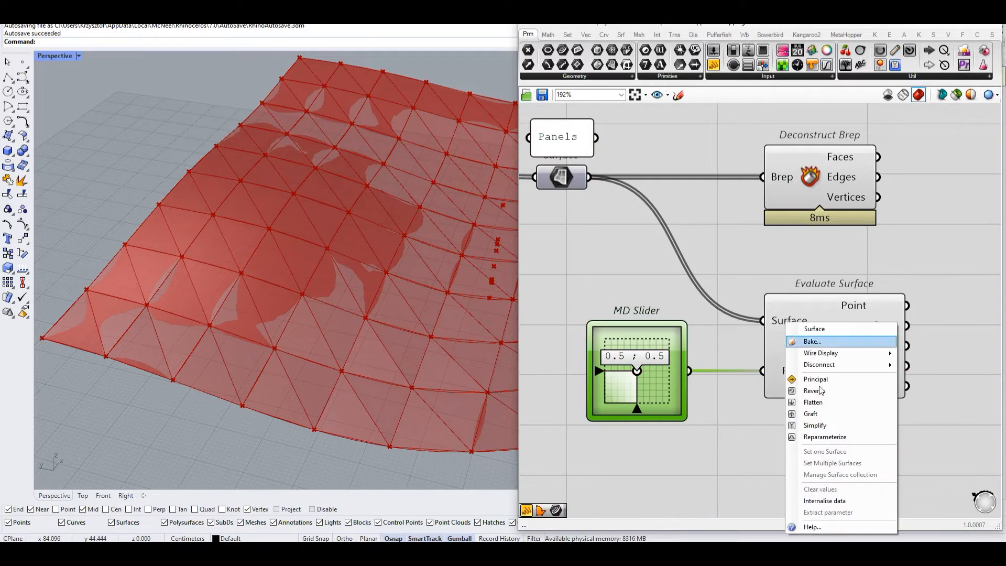
pyautogui.click(824, 437)
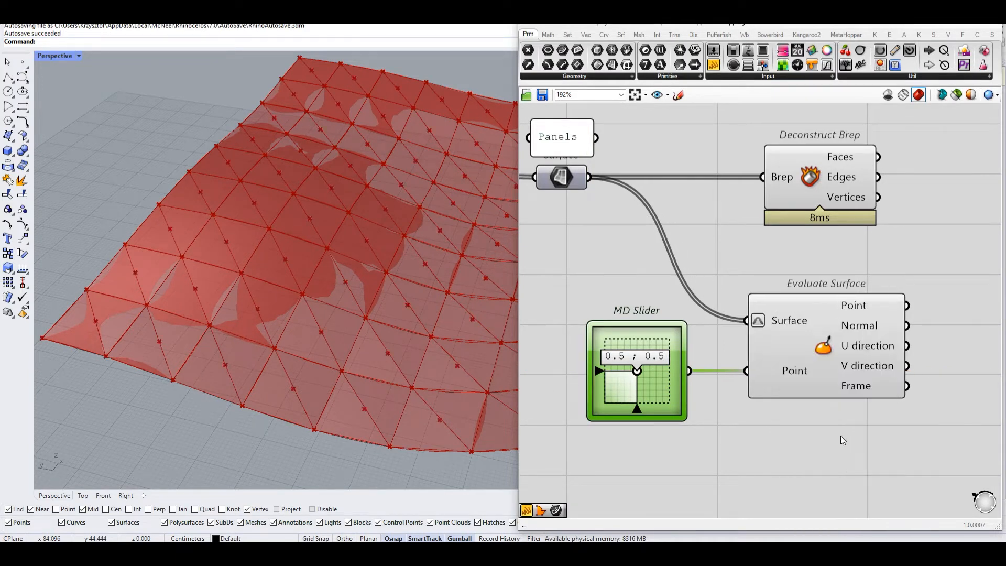
# Add a panel containing 0.5, 0.5 below the MD Slider.
pyautogui.moveTo(701, 425); pyautogui.dragTo(698, 376, button='right')
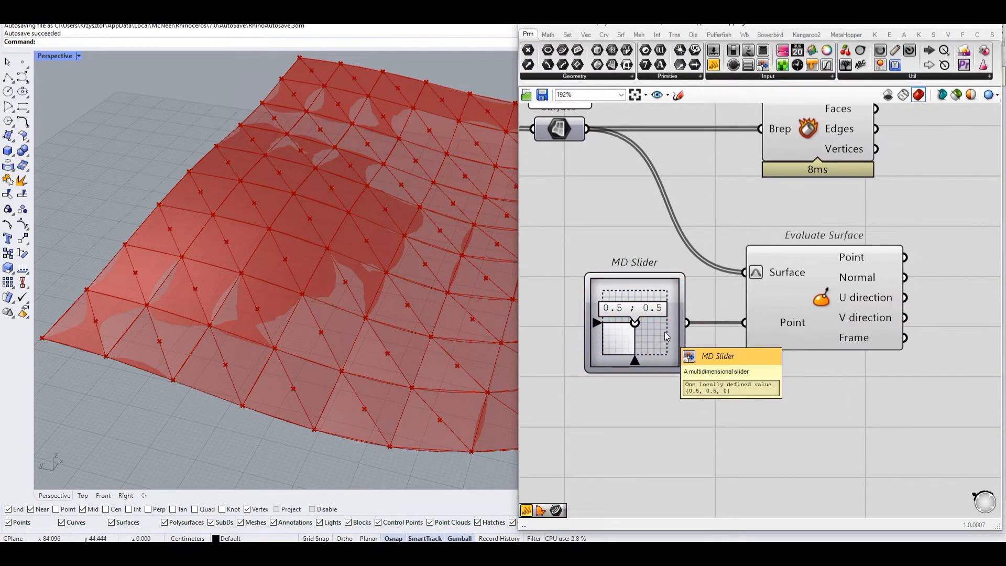
pyautogui.moveTo(667, 336); pyautogui.dragTo(679, 297, button='right')
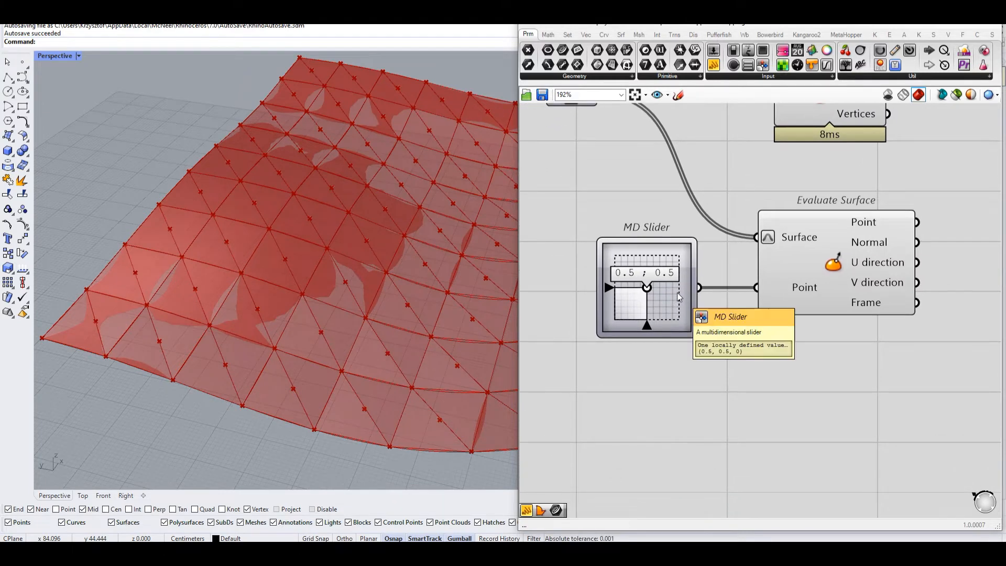
pyautogui.doubleClick(649, 398)
pyautogui.write('//0.5, 0.')
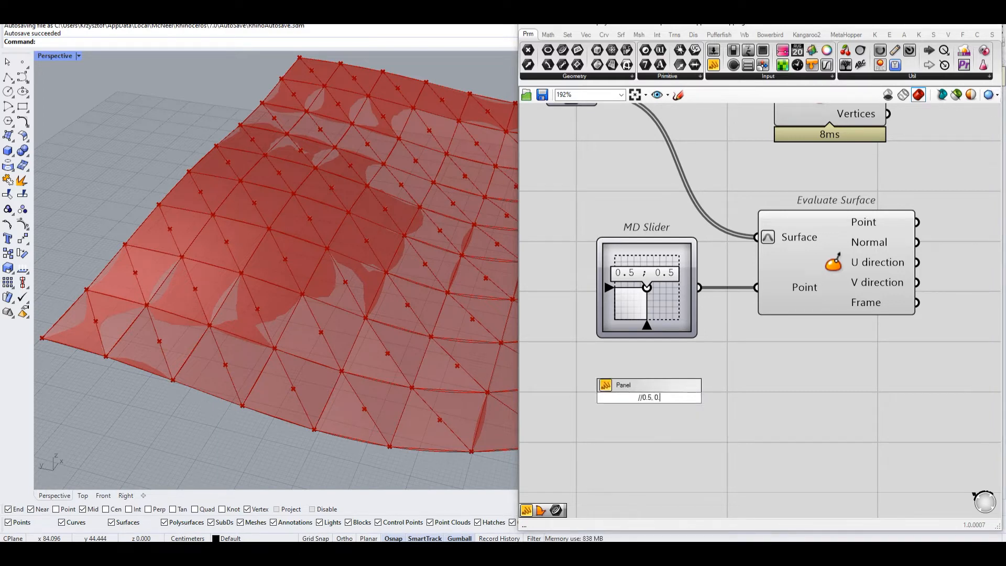
pyautogui.write('5')
pyautogui.press('Return')
pyautogui.click(651, 401)
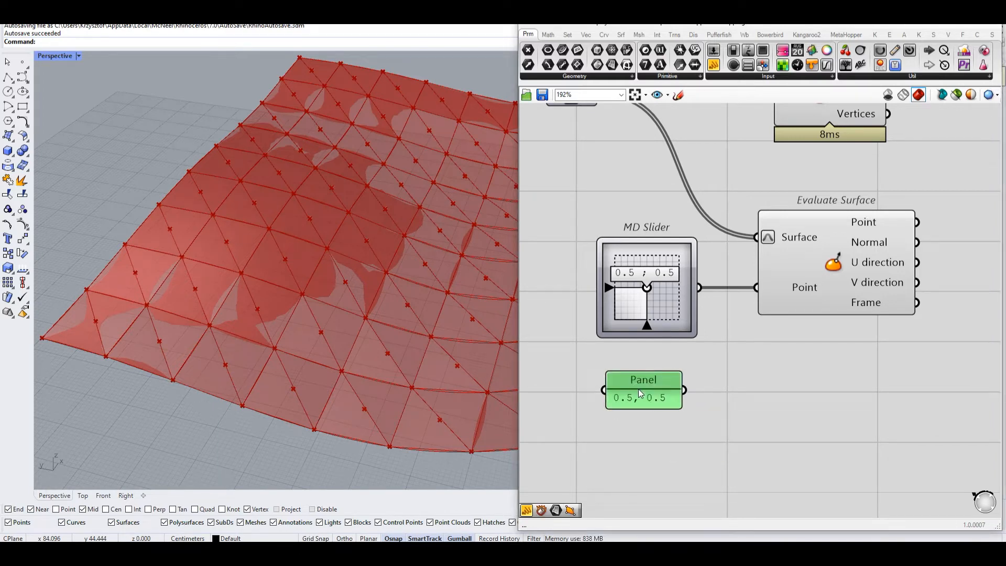
# Add a Construct Point component below the 0.5, 0.5 panel.
pyautogui.doubleClick(643, 467)
pyautogui.write('construct po')
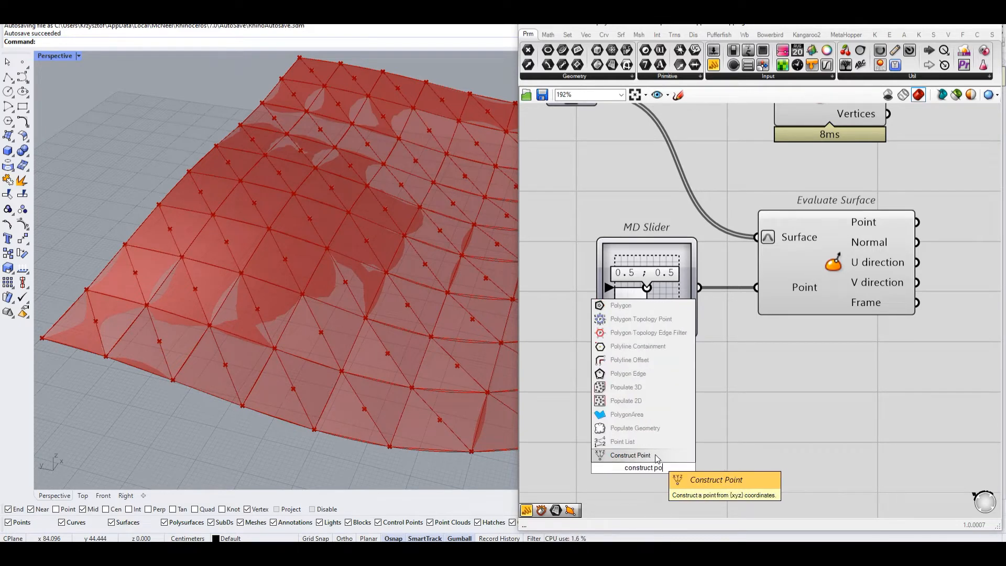
pyautogui.click(656, 455)
pyautogui.moveTo(656, 476); pyautogui.dragTo(694, 432, button='right')
pyautogui.moveTo(694, 432); pyautogui.dragTo(701, 438)
pyautogui.moveTo(631, 425); pyautogui.dragTo(694, 424, button='right')
# Create a panel with the value 0.5 and connect it to Construct Point's X and Y coordinate inputs.
pyautogui.click(611, 404)
pyautogui.doubleClick(612, 403)
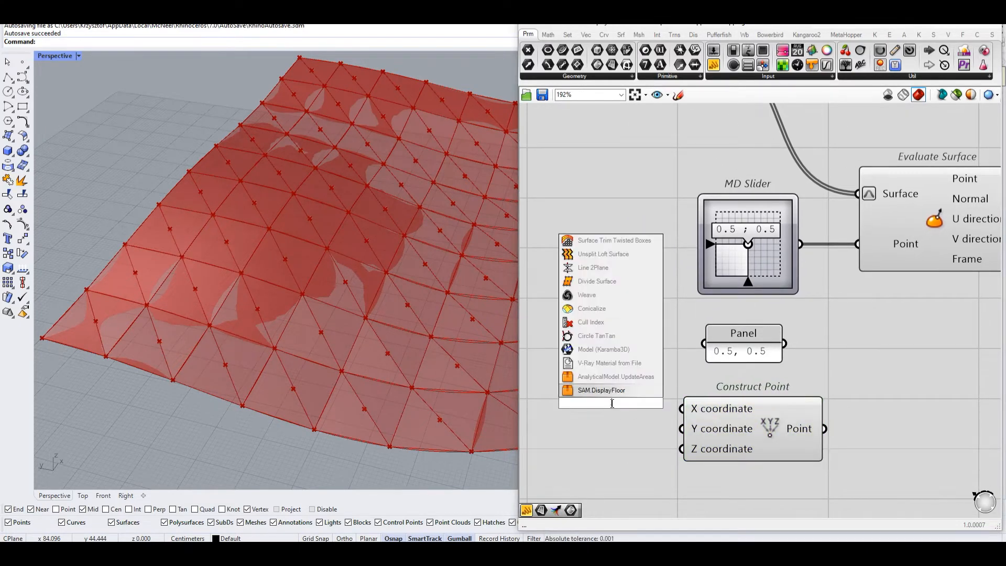
pyautogui.write('0.5')
pyautogui.press('Return')
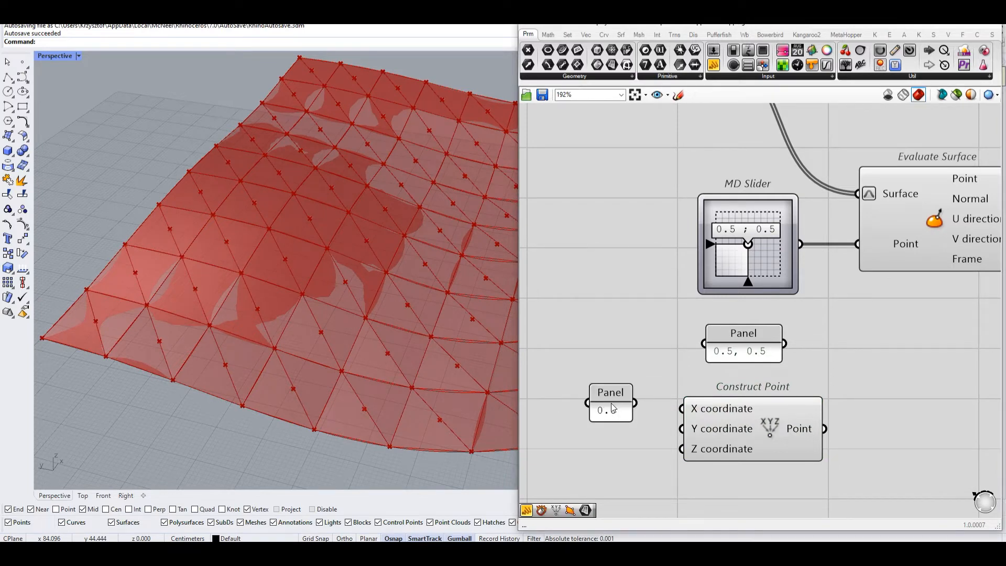
pyautogui.moveTo(612, 404); pyautogui.dragTo(682, 429)
pyautogui.moveTo(621, 425); pyautogui.dragTo(620, 414)
pyautogui.scroll(5, 620, 408)
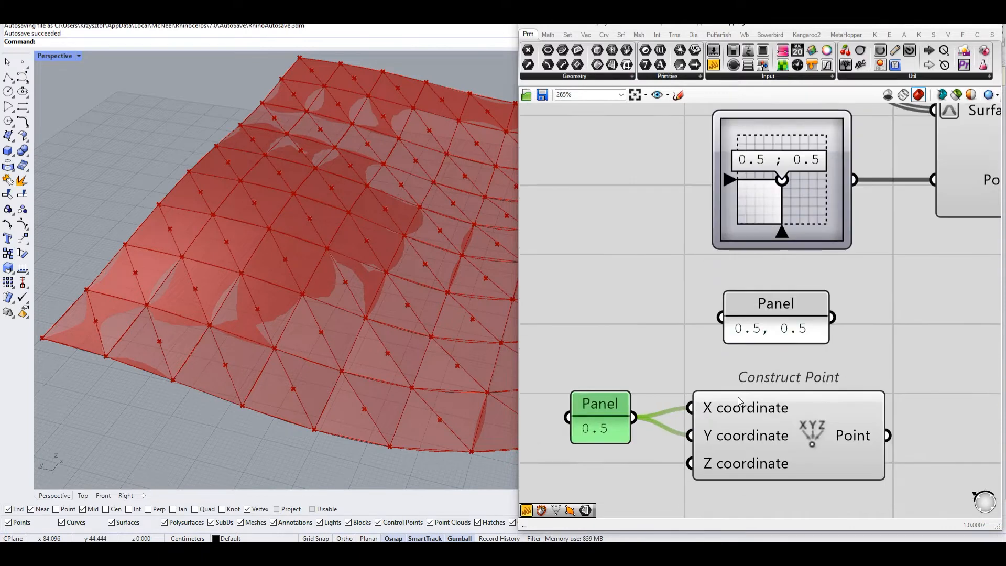
pyautogui.scroll(-5, 620, 395)
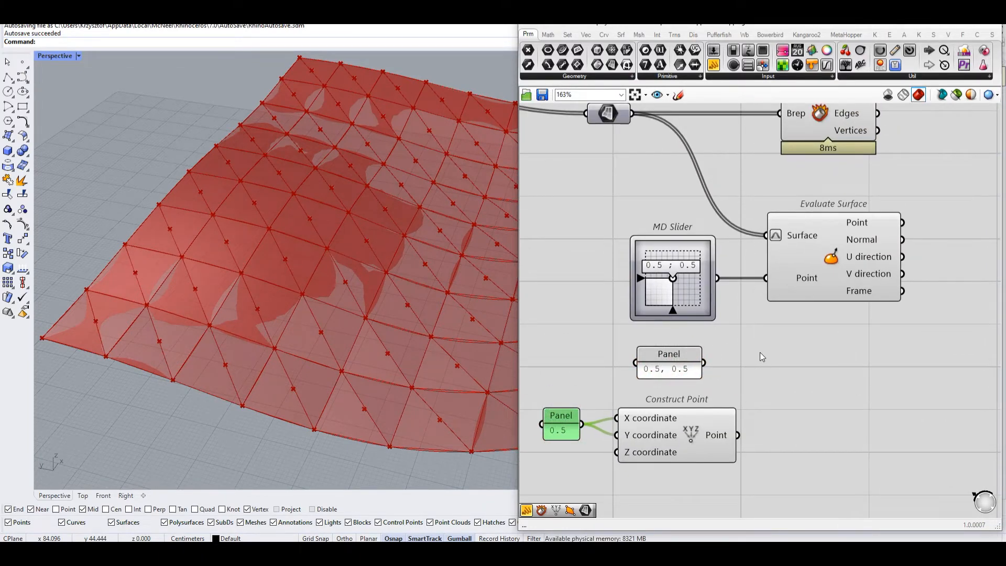
# Move the 0.5, 0.5 panel slightly closer to the MD Slider.
pyautogui.click(747, 344)
pyautogui.moveTo(679, 353); pyautogui.dragTo(682, 347)
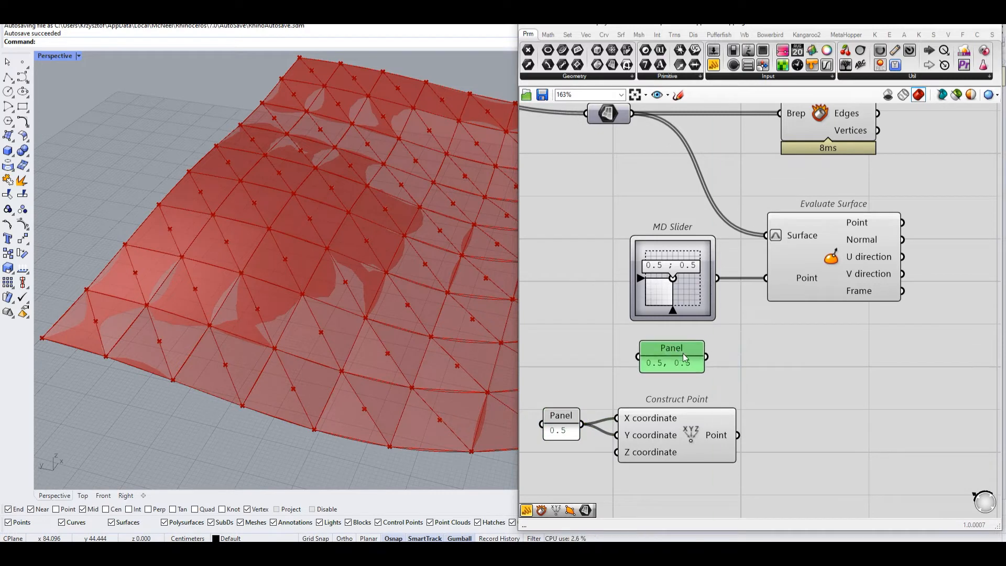
pyautogui.scroll(4, 682, 370)
pyautogui.scroll(-5, 676, 367)
pyautogui.scroll(3, 681, 367)
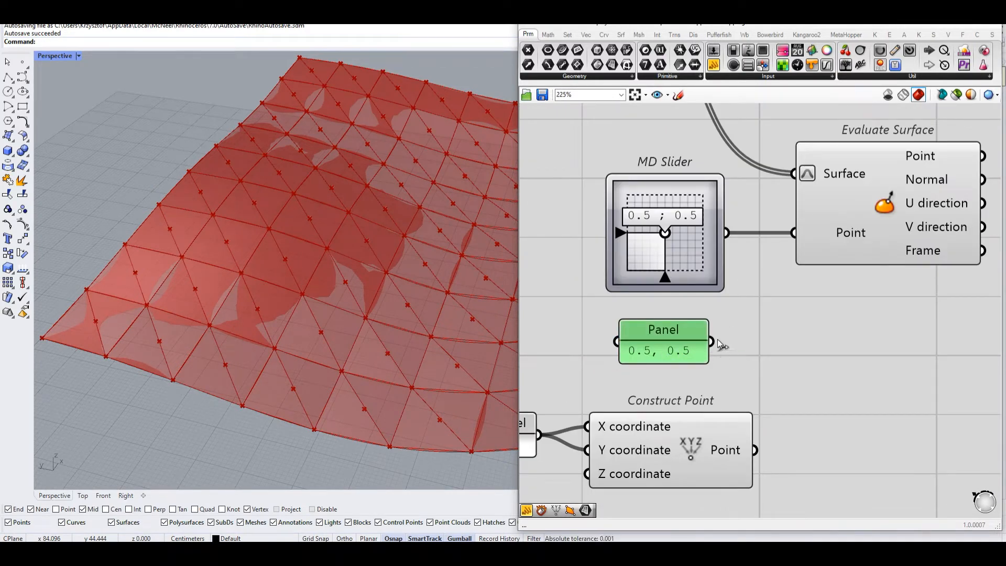
# Shift the MD Slider's point to 0.51 ; 0.65 to test how the evaluated points move on the panels.
pyautogui.moveTo(664, 237)
pyautogui.mouseDown()
pyautogui.moveTo(659, 246)
pyautogui.moveTo(656, 210)
pyautogui.moveTo(662, 248)
pyautogui.moveTo(673, 208)
pyautogui.moveTo(653, 235)
pyautogui.moveTo(645, 223)
pyautogui.moveTo(668, 237)
pyautogui.mouseUp()
pyautogui.moveTo(352, 339); pyautogui.dragTo(295, 412, button='right')
pyautogui.moveTo(668, 231); pyautogui.dragTo(663, 203)
pyautogui.scroll(5, 668, 235)
pyautogui.scroll(-4, 680, 226)
# Connect the 0.5, 0.5 panel to Evaluate Surface's Point input in place of the MD Slider.
pyautogui.click(761, 309)
pyautogui.moveTo(761, 308); pyautogui.dragTo(728, 324, button='right')
pyautogui.moveTo(692, 376); pyautogui.dragTo(790, 248)
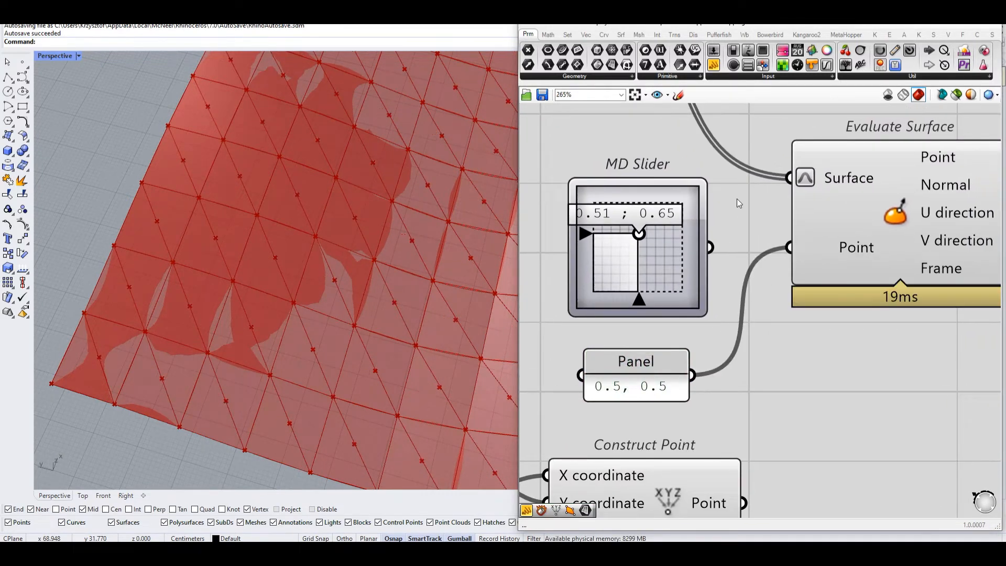
# Delete the MD Slider and Construct Point with its 0.5 panel, and move the 0.5, 0.5 panel up beside Evaluate Surface.
pyautogui.click(606, 260)
pyautogui.scroll(-3, 629, 286)
pyautogui.press('Delete')
pyautogui.moveTo(653, 399); pyautogui.dragTo(545, 409)
pyautogui.press('Delete')
pyautogui.moveTo(640, 333); pyautogui.dragTo(651, 269)
pyautogui.moveTo(738, 267); pyautogui.dragTo(709, 272, button='right')
# Select Evaluate Surface and examine its evaluated points on the panels in the perspective view.
pyautogui.click(711, 276)
pyautogui.moveTo(788, 265); pyautogui.dragTo(676, 277, button='right')
pyautogui.scroll(2, 676, 276)
pyautogui.scroll(-3, 263, 313)
pyautogui.moveTo(262, 312); pyautogui.dragTo(440, 324, button='right')
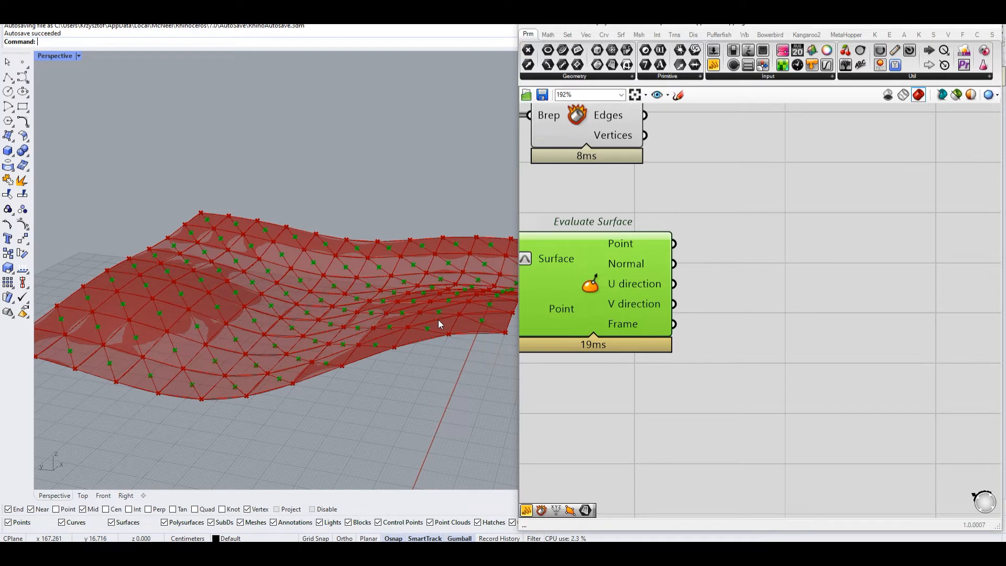
# Start a freehand canvas sketch and draw a curved panel profile with circled ends and a cross at its middle.
pyautogui.click(679, 95)
pyautogui.scroll(-3, 608, 251)
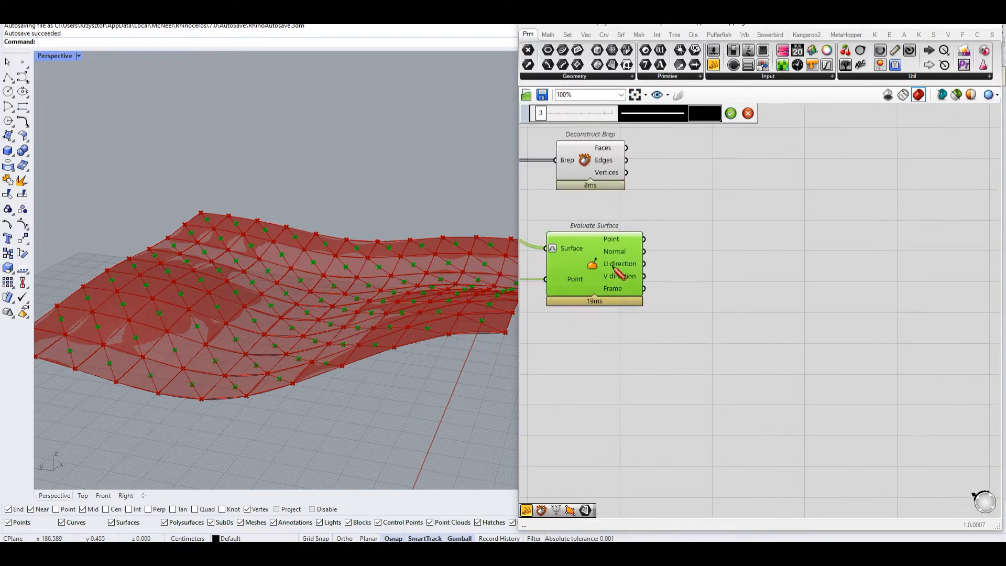
pyautogui.scroll(1, 723, 338)
pyautogui.moveTo(728, 342); pyautogui.dragTo(677, 330, button='right')
pyautogui.moveTo(652, 346)
pyautogui.mouseDown()
pyautogui.moveTo(661, 332)
pyautogui.moveTo(812, 272)
pyautogui.mouseUp()
pyautogui.moveTo(655, 338); pyautogui.dragTo(654, 347)
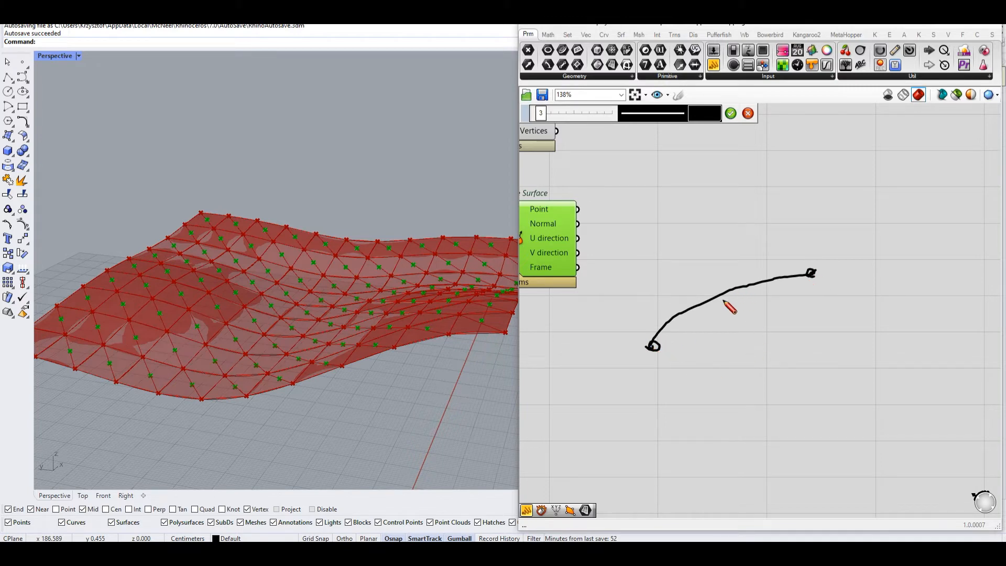
pyautogui.moveTo(727, 279); pyautogui.dragTo(718, 290)
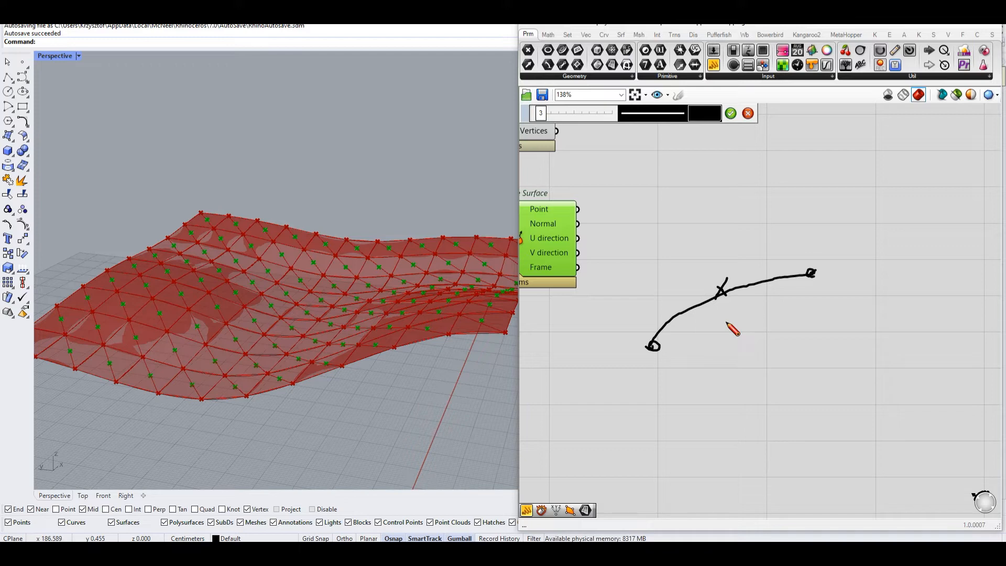
# Sketch an upward arrow labelled Z beside the profile and a downward arrow from the cross on the curve.
pyautogui.moveTo(914, 407)
pyautogui.mouseDown()
pyautogui.moveTo(913, 311)
pyautogui.moveTo(902, 289)
pyautogui.moveTo(922, 289)
pyautogui.mouseUp()
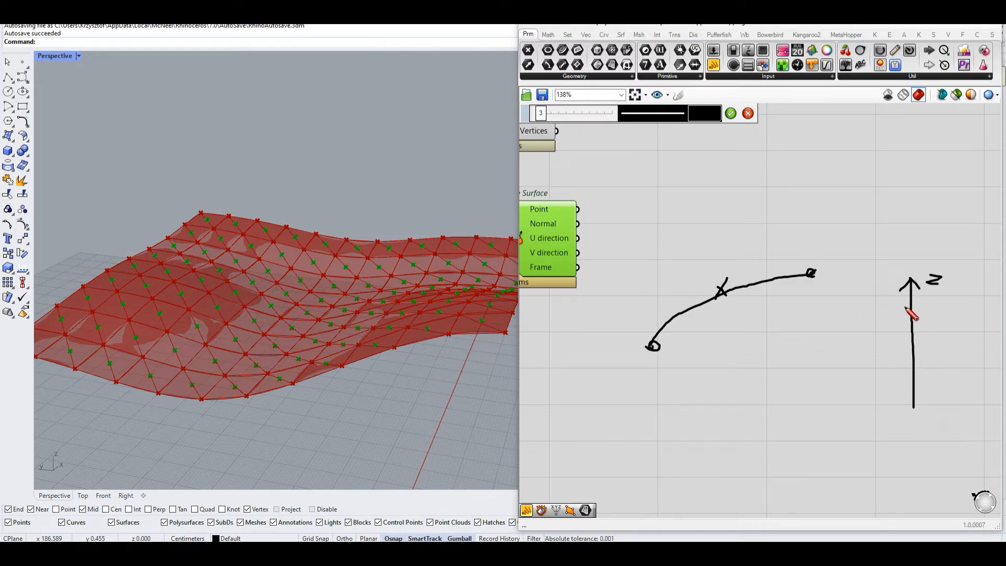
pyautogui.moveTo(723, 290)
pyautogui.mouseDown()
pyautogui.moveTo(726, 401)
pyautogui.moveTo(740, 403)
pyautogui.mouseUp()
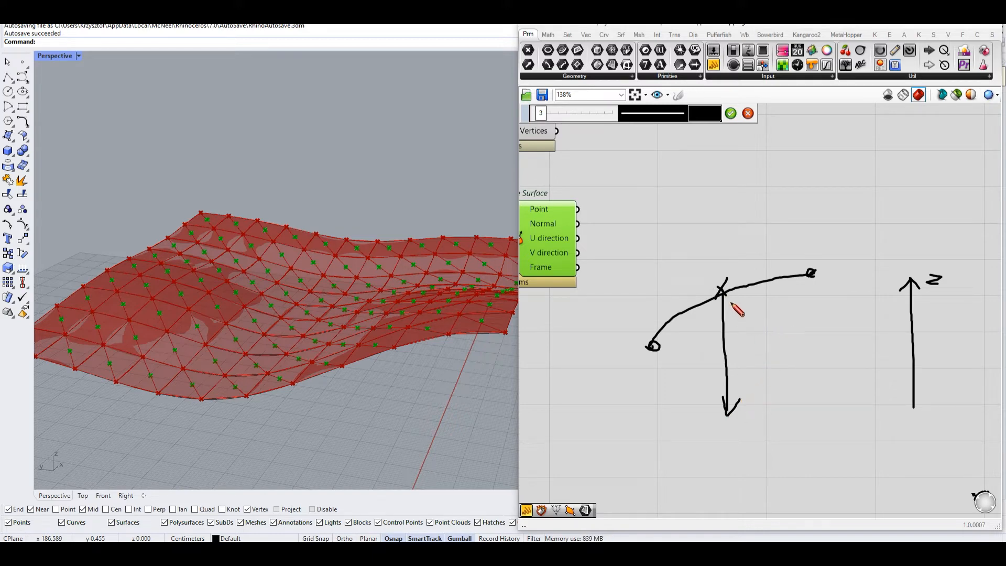
# Sketch a slanted arrow from the cross on the curve, pointing away perpendicular to the profile.
pyautogui.moveTo(721, 289); pyautogui.dragTo(750, 334)
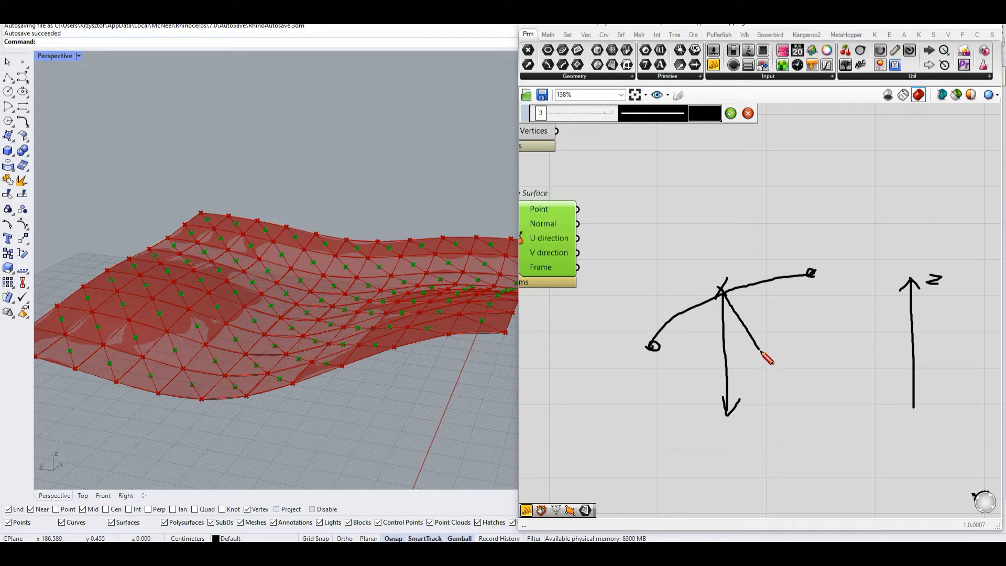
pyautogui.moveTo(775, 370)
pyautogui.mouseDown()
pyautogui.moveTo(772, 361)
pyautogui.moveTo(756, 367)
pyautogui.mouseUp()
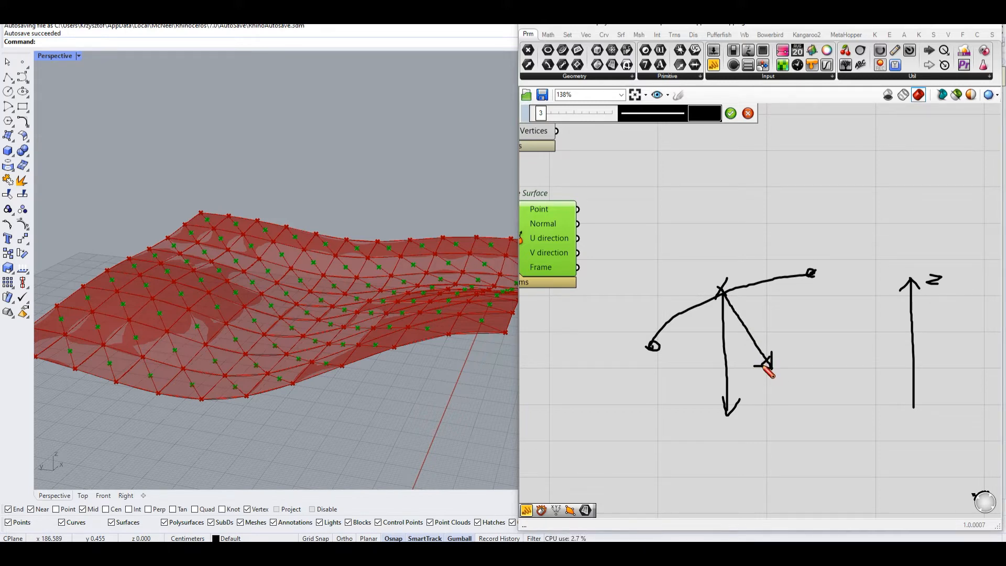
# Sketch a U-shaped chain of four panel segments with circled joints below the first diagram.
pyautogui.scroll(-3, 766, 350)
pyautogui.scroll(1, 754, 335)
pyautogui.moveTo(747, 303); pyautogui.dragTo(730, 229, button='right')
pyautogui.scroll(2, 723, 373)
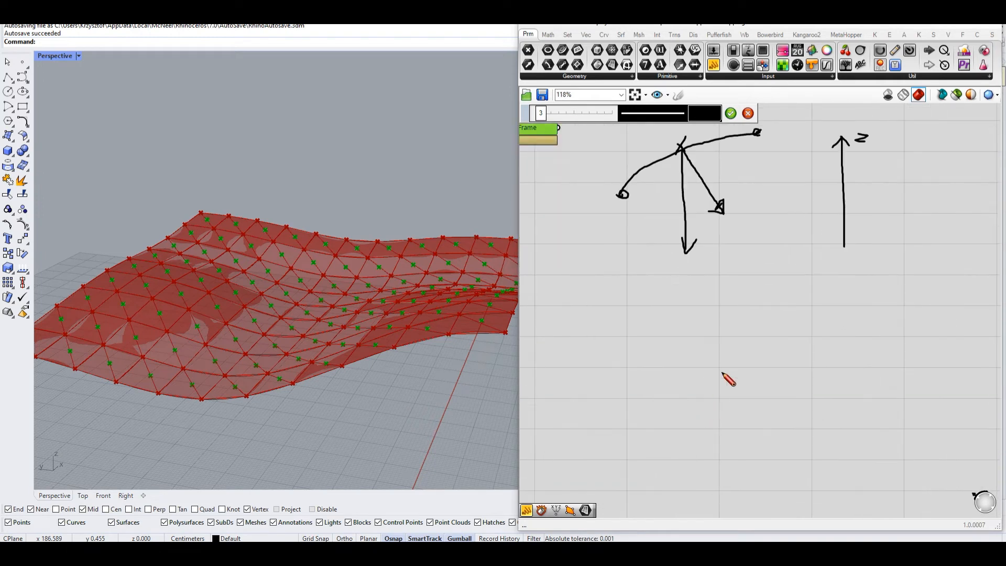
pyautogui.moveTo(739, 324); pyautogui.dragTo(707, 479)
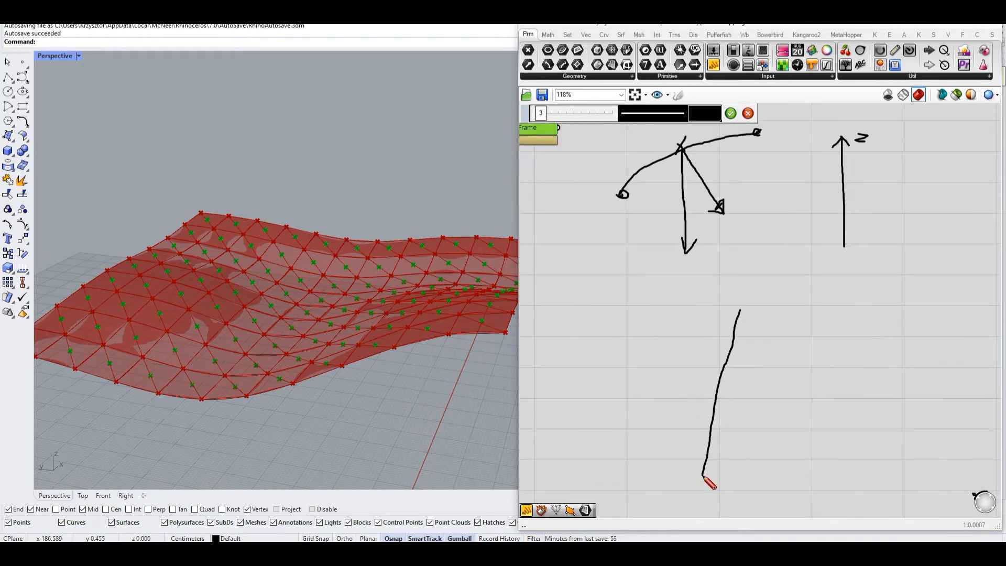
pyautogui.scroll(-3, 760, 305)
pyautogui.scroll(1, 732, 409)
pyautogui.moveTo(741, 357)
pyautogui.mouseDown()
pyautogui.moveTo(662, 388)
pyautogui.moveTo(560, 358)
pyautogui.moveTo(547, 263)
pyautogui.mouseUp()
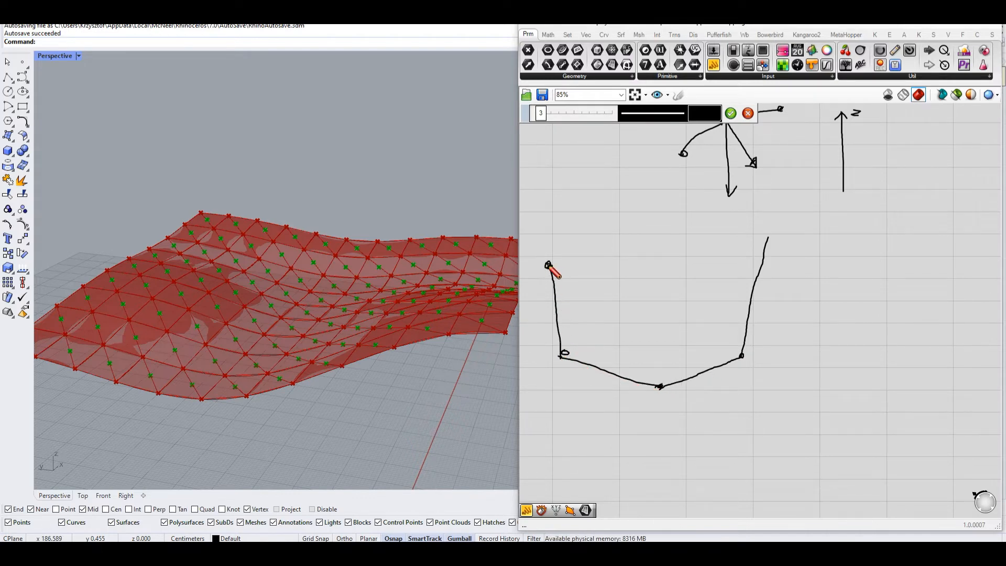
pyautogui.moveTo(626, 296); pyautogui.dragTo(660, 288, button='right')
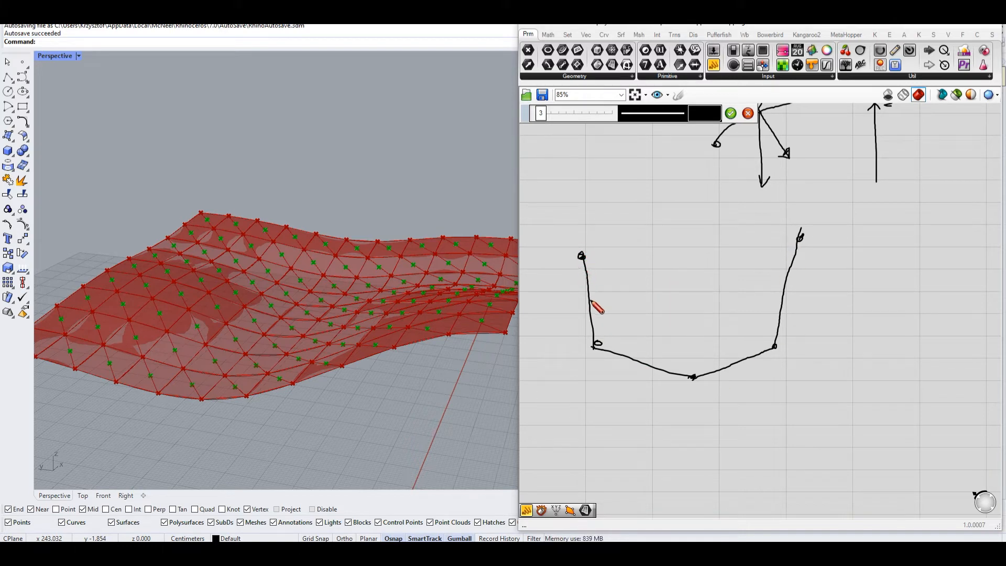
# Sketch triangular struts and outer chords around the panel chain, plus a downward arrow from one side panel's middle.
pyautogui.scroll(2, 593, 303)
pyautogui.moveTo(596, 237)
pyautogui.mouseDown()
pyautogui.moveTo(533, 308)
pyautogui.moveTo(615, 357)
pyautogui.moveTo(653, 452)
pyautogui.moveTo(732, 412)
pyautogui.moveTo(844, 446)
pyautogui.moveTo(855, 361)
pyautogui.moveTo(933, 298)
pyautogui.mouseUp()
pyautogui.moveTo(897, 210)
pyautogui.mouseDown()
pyautogui.moveTo(938, 301)
pyautogui.moveTo(850, 466)
pyautogui.moveTo(663, 466)
pyautogui.moveTo(542, 313)
pyautogui.mouseUp()
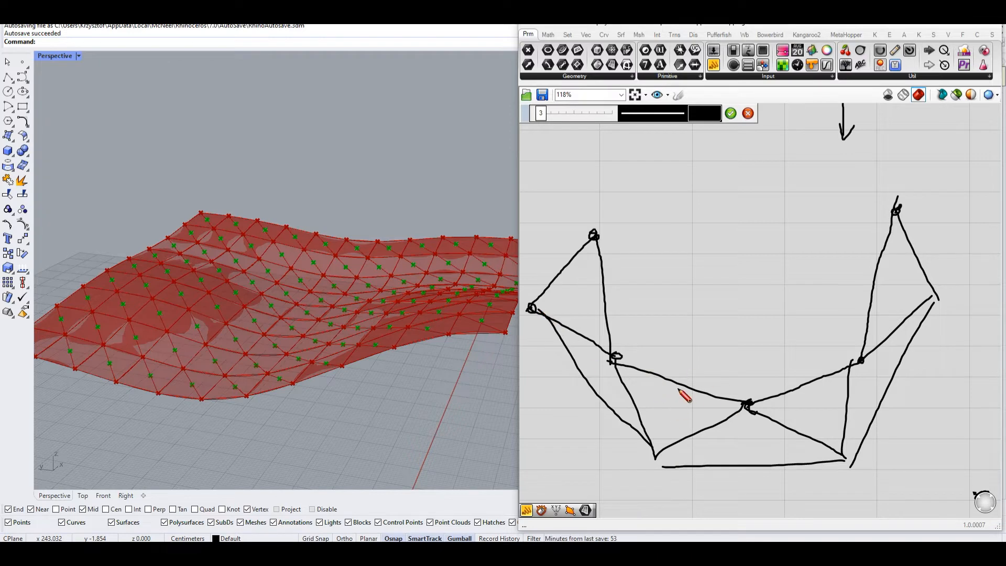
pyautogui.moveTo(601, 290)
pyautogui.mouseDown()
pyautogui.moveTo(594, 373)
pyautogui.moveTo(601, 363)
pyautogui.mouseUp()
pyautogui.scroll(-3, 778, 315)
pyautogui.scroll(1, 789, 298)
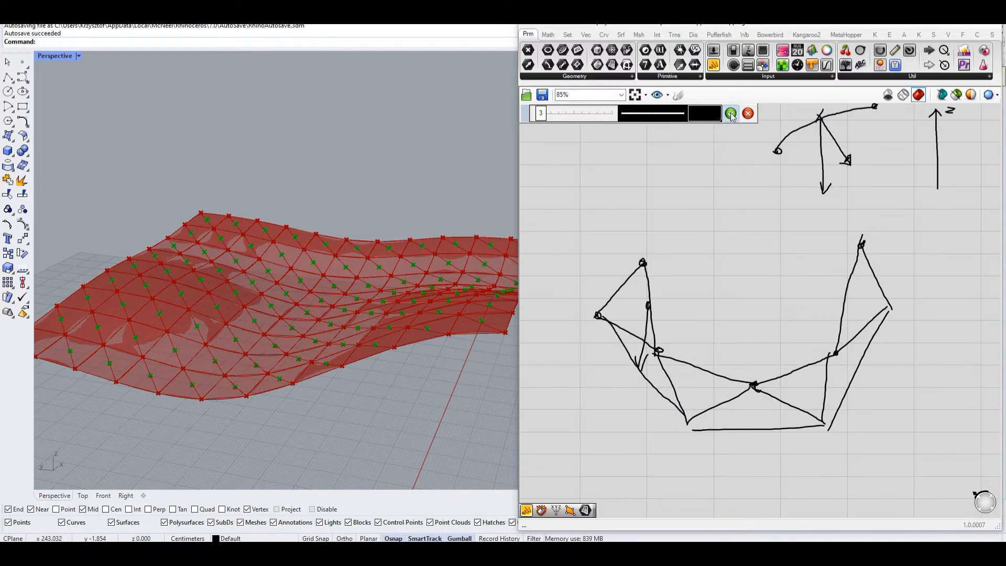
# Finish the freehand sketch and delete it from the canvas.
pyautogui.click(731, 114)
pyautogui.scroll(-3, 825, 325)
pyautogui.scroll(1, 846, 461)
pyautogui.moveTo(747, 189); pyautogui.dragTo(748, 186)
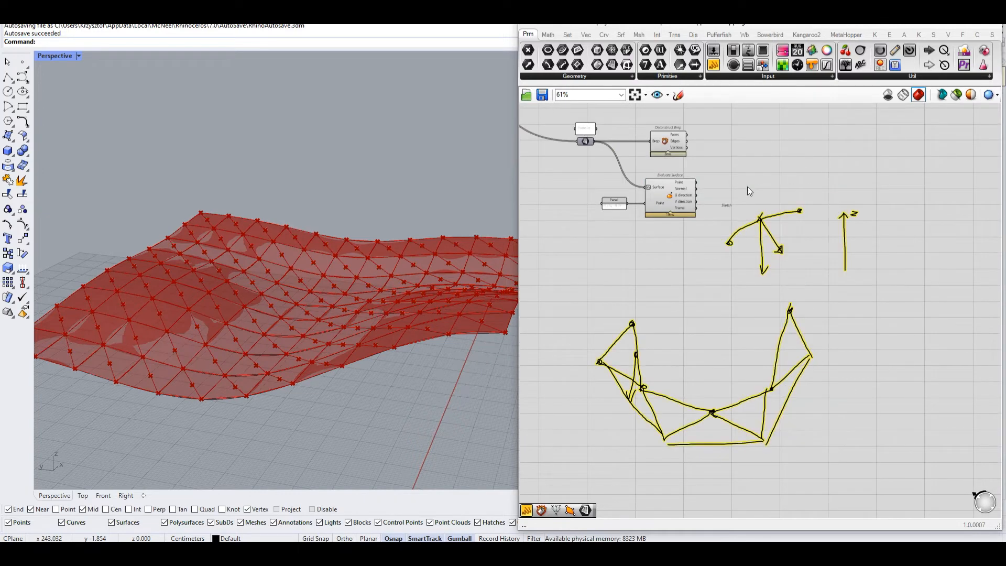
pyautogui.press('Delete')
pyautogui.scroll(5, 692, 173)
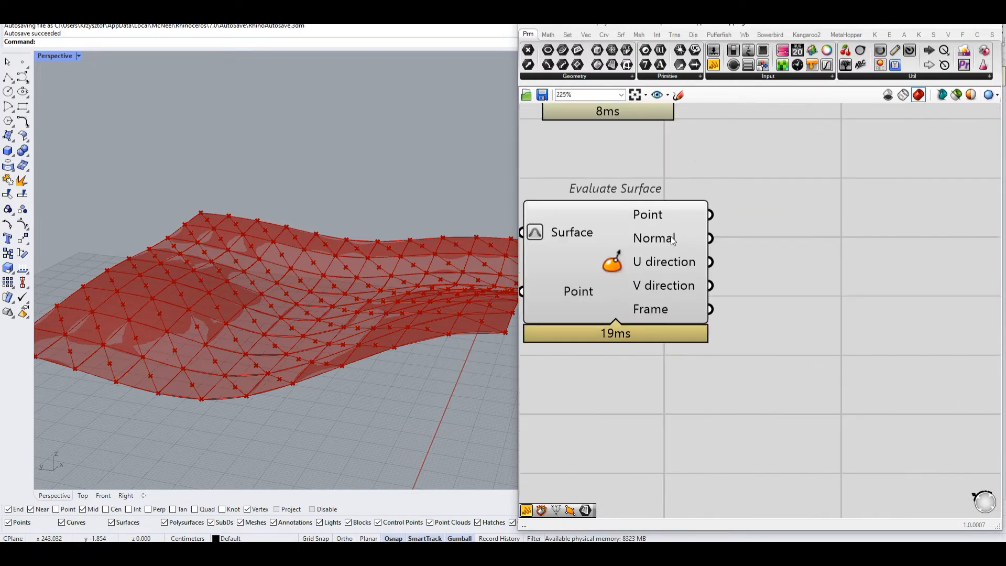
# Place a Number parameter below Evaluate Surface and label it with a panel reading "Height of the substructure".
pyautogui.scroll(-3, 707, 149)
pyautogui.moveTo(757, 167); pyautogui.dragTo(788, 193, button='right')
pyautogui.moveTo(646, 417); pyautogui.dragTo(619, 439)
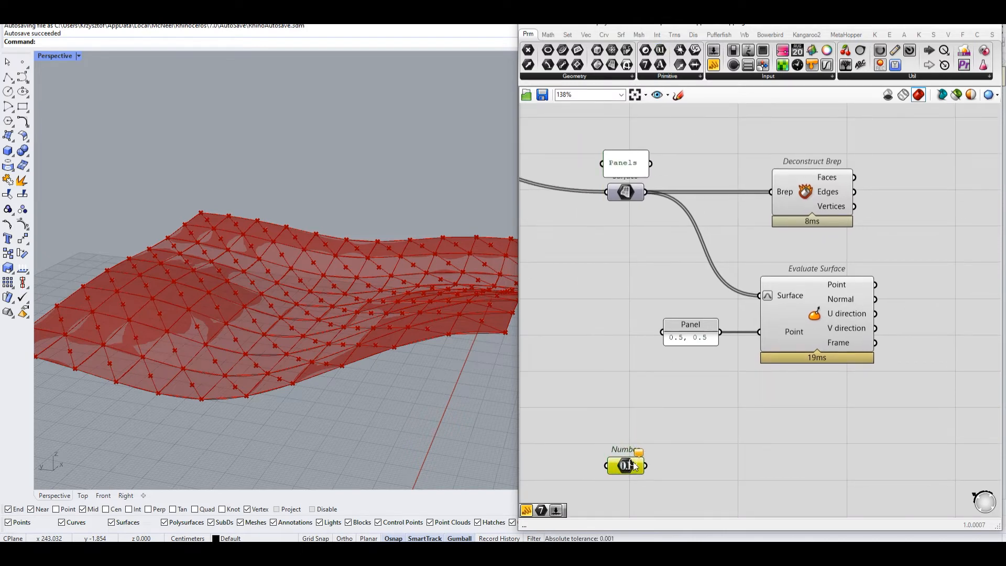
pyautogui.scroll(2, 624, 419)
pyautogui.doubleClick(624, 404)
pyautogui.write('//')
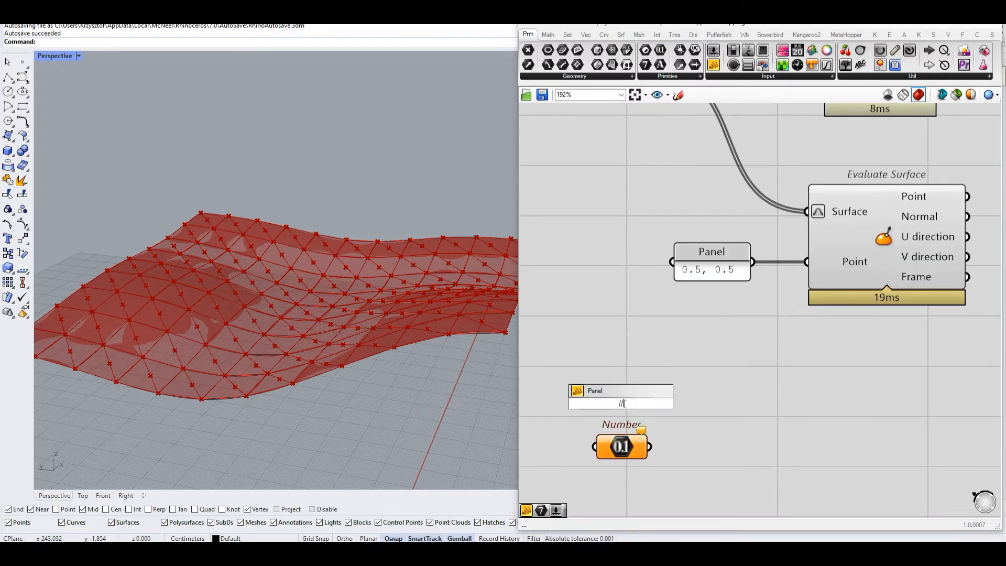
pyautogui.write('Height of the substructure')
pyautogui.press('Return')
# Add a number slider set to 5.0 and connect it to the Number parameter.
pyautogui.moveTo(524, 464); pyautogui.dragTo(668, 404, button='right')
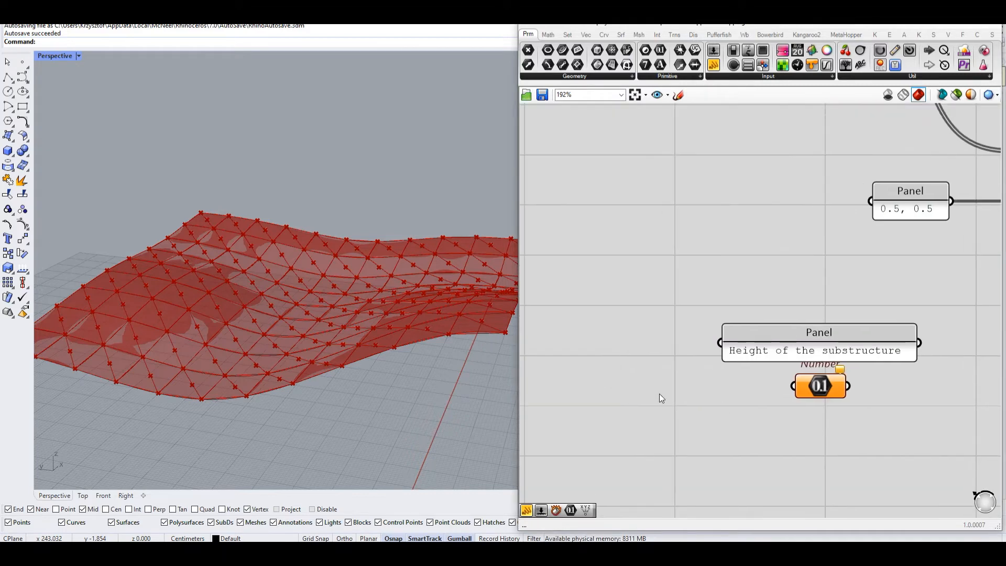
pyautogui.doubleClick(646, 379)
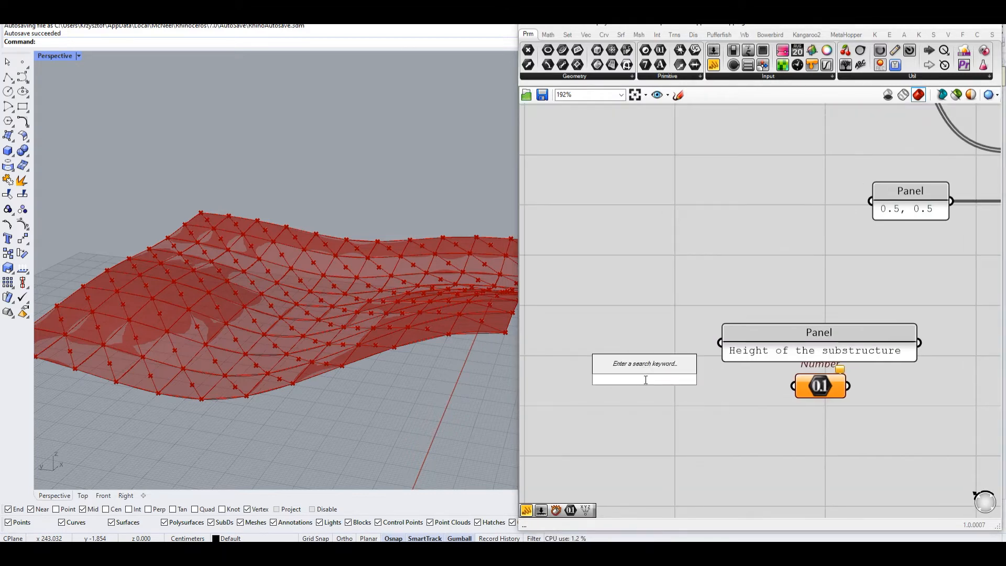
pyautogui.write('5.0<2')
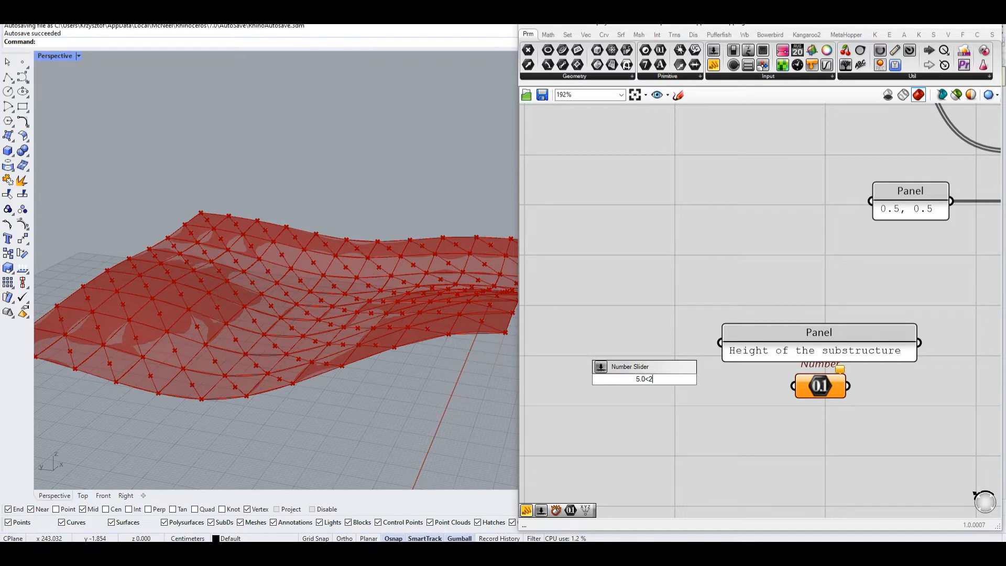
pyautogui.press('Return')
pyautogui.moveTo(688, 373); pyautogui.dragTo(665, 382)
pyautogui.moveTo(729, 391); pyautogui.dragTo(792, 387)
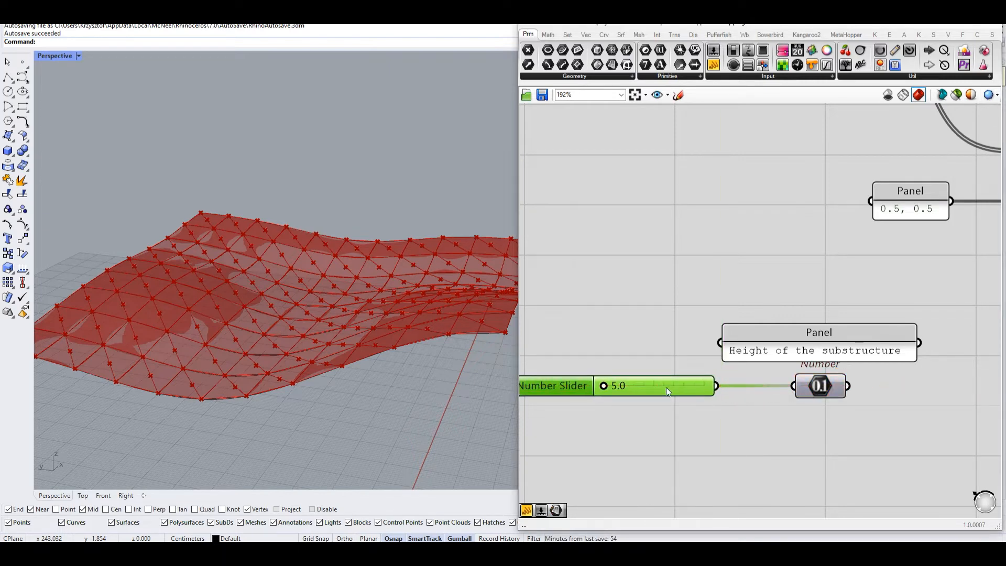
pyautogui.scroll(2, 612, 388)
pyautogui.moveTo(602, 389); pyautogui.dragTo(600, 390)
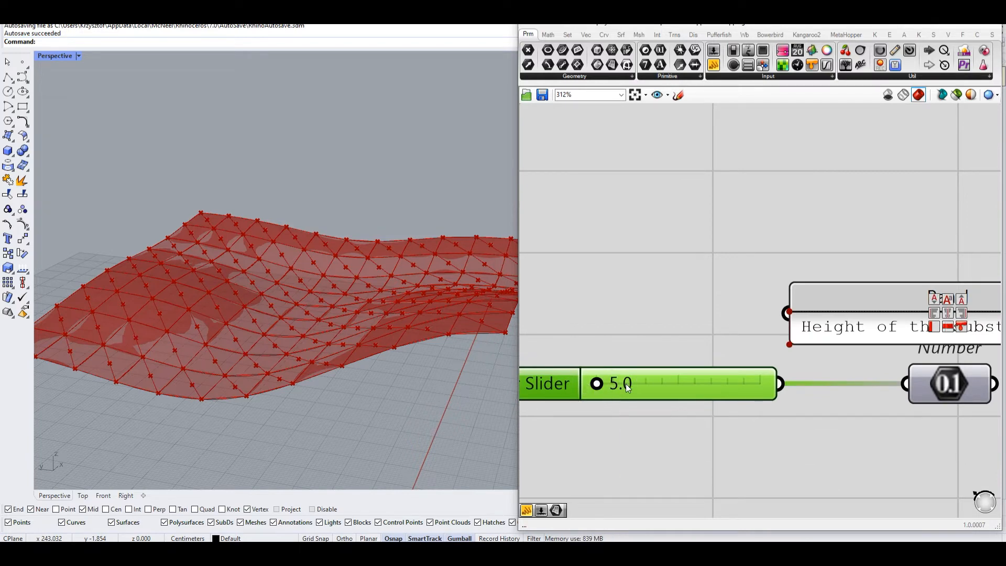
# Resize the height label panel to fit its text on one line and align it above the Number parameter.
pyautogui.moveTo(825, 378); pyautogui.dragTo(678, 367, button='right')
pyautogui.scroll(-5, 679, 371)
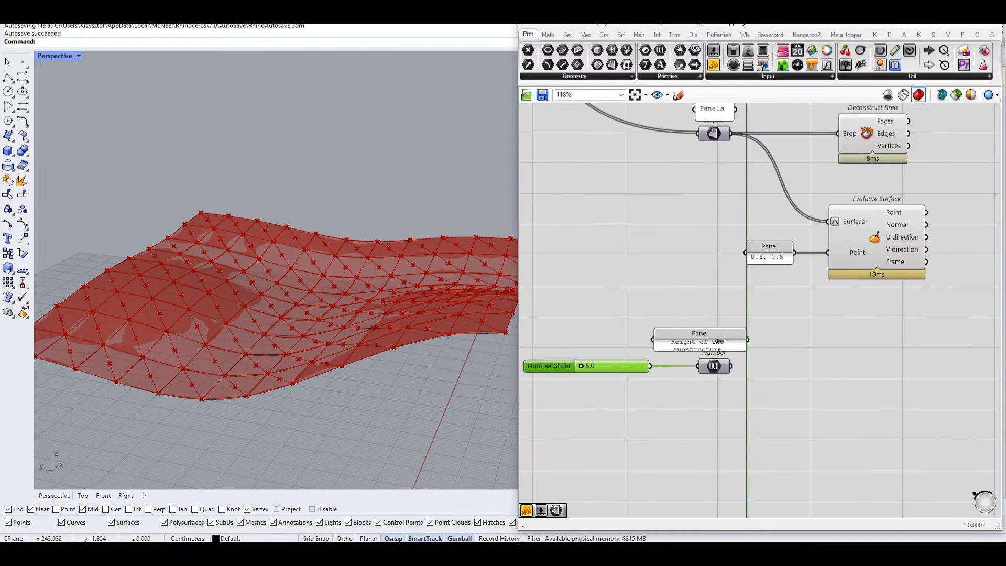
pyautogui.moveTo(763, 357); pyautogui.dragTo(784, 354)
pyautogui.moveTo(772, 315); pyautogui.dragTo(605, 391)
pyautogui.moveTo(712, 365); pyautogui.dragTo(708, 365)
pyautogui.click(772, 388)
pyautogui.click(711, 368)
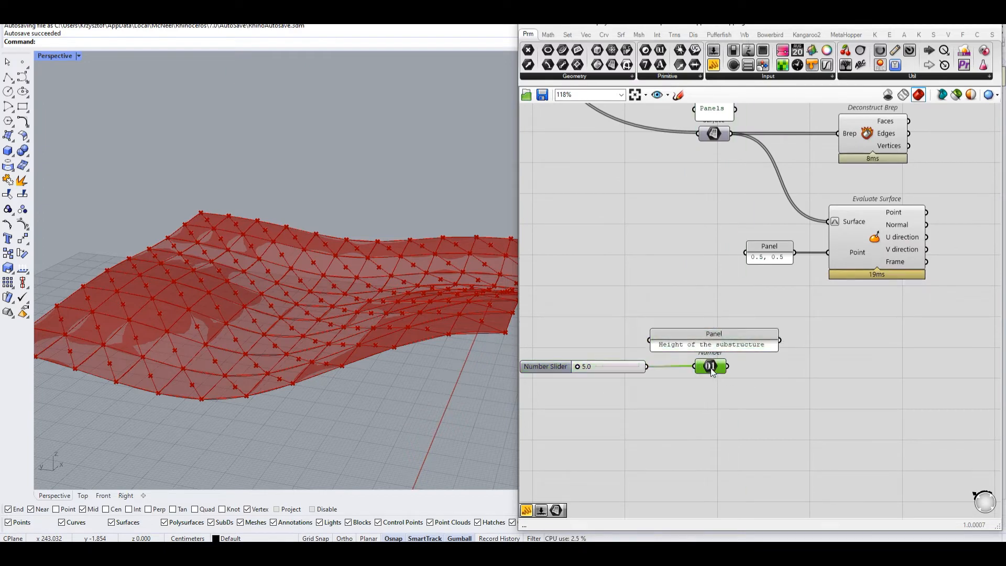
# Add an Amplitude component fed by Evaluate Surface's Normal output and the substructure height number.
pyautogui.moveTo(503, 379); pyautogui.dragTo(341, 374, button='right')
pyautogui.scroll(2, 580, 369)
pyautogui.moveTo(577, 365); pyautogui.dragTo(577, 366)
pyautogui.scroll(-2, 582, 366)
pyautogui.moveTo(901, 345); pyautogui.dragTo(763, 361, button='right')
pyautogui.doubleClick(851, 326)
pyautogui.write('ampli')
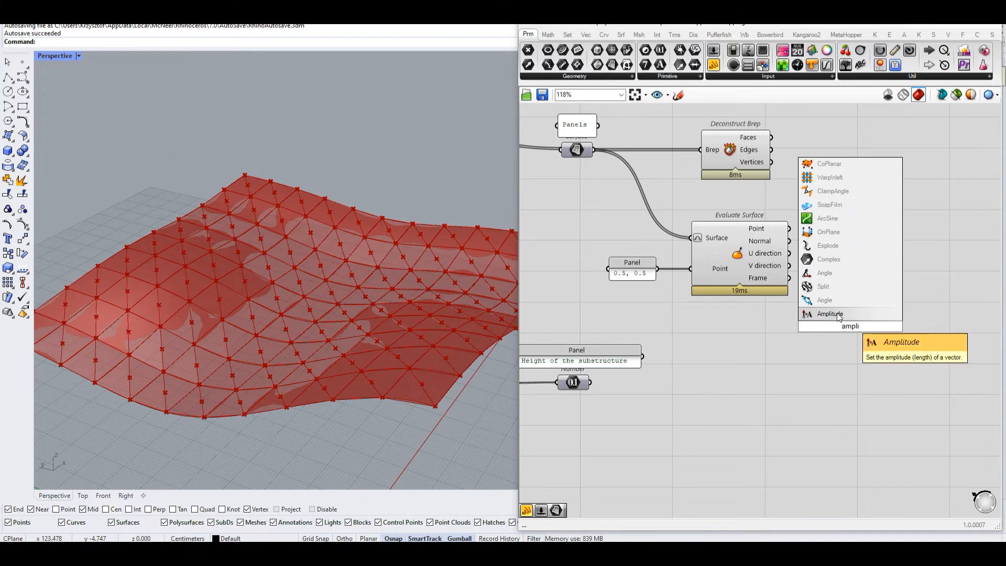
pyautogui.click(839, 315)
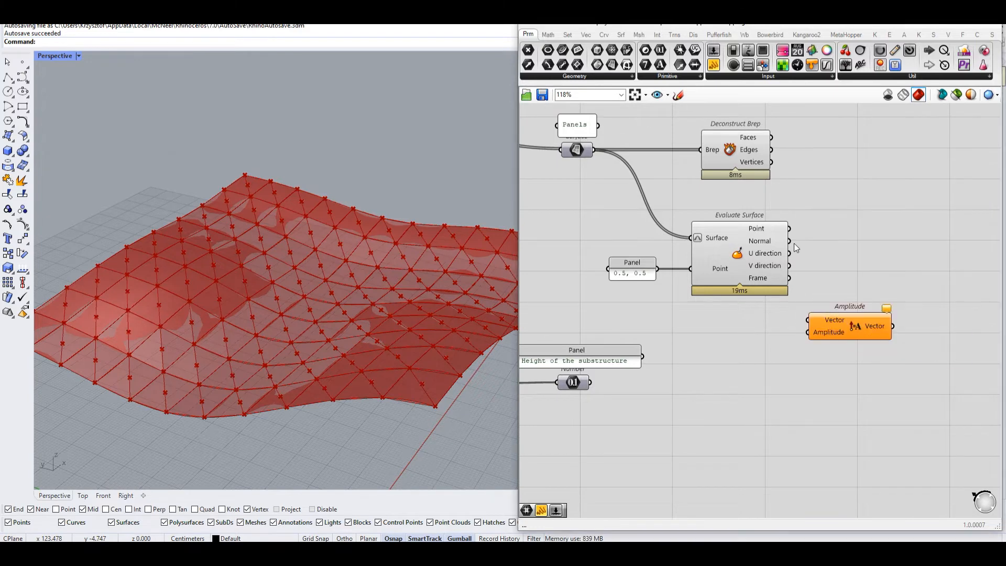
pyautogui.moveTo(789, 242); pyautogui.dragTo(592, 383)
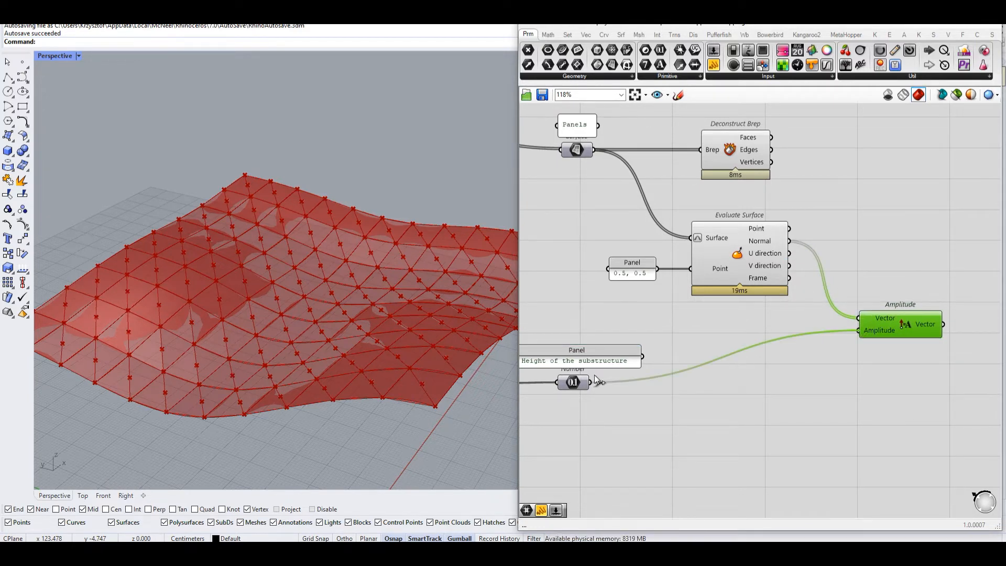
# Add a Move component taking Evaluate Surface's Point as Geometry and the Amplitude vector as Motion.
pyautogui.moveTo(883, 333); pyautogui.dragTo(741, 389, button='right')
pyautogui.moveTo(780, 388); pyautogui.dragTo(772, 363)
pyautogui.doubleClick(844, 310)
pyautogui.write('move')
pyautogui.press('Return')
pyautogui.moveTo(802, 318); pyautogui.dragTo(795, 356)
pyautogui.moveTo(796, 303); pyautogui.dragTo(647, 284)
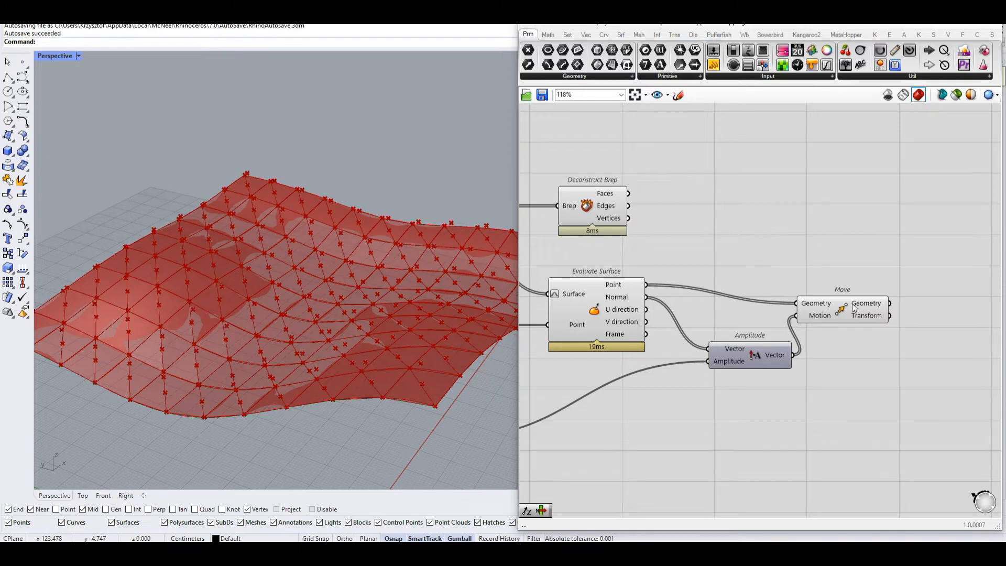
# Raise the substructure height slider slightly and inspect the moved points relative to the panels.
pyautogui.moveTo(670, 353); pyautogui.dragTo(831, 267, button='right')
pyautogui.moveTo(384, 337); pyautogui.dragTo(388, 285, button='right')
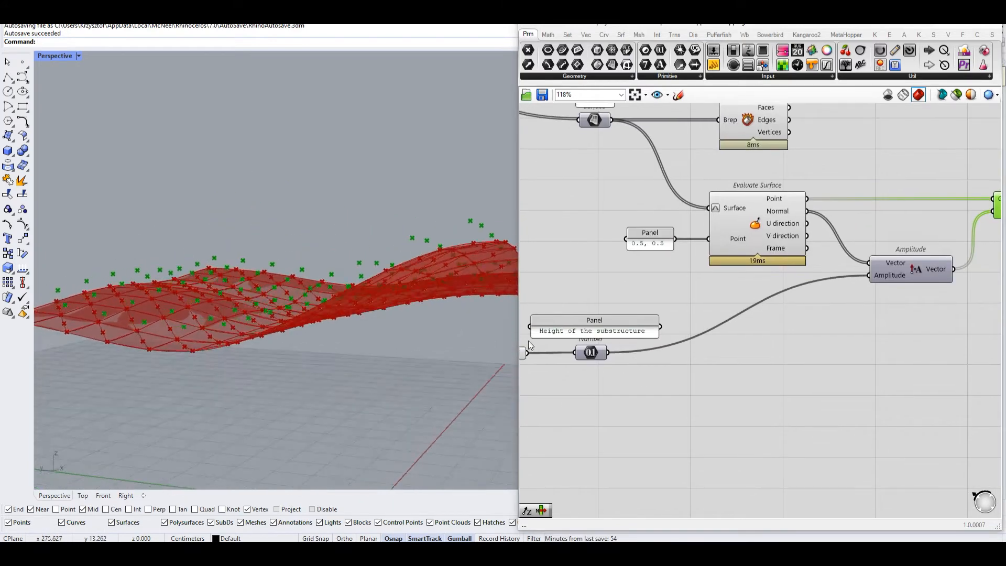
pyautogui.moveTo(561, 348); pyautogui.dragTo(790, 335, button='right')
pyautogui.scroll(3, 695, 340)
pyautogui.moveTo(685, 338)
pyautogui.mouseDown()
pyautogui.moveTo(759, 342)
pyautogui.moveTo(689, 342)
pyautogui.mouseUp()
pyautogui.scroll(-5, 820, 315)
pyautogui.moveTo(852, 316); pyautogui.dragTo(609, 344, button='right')
pyautogui.scroll(4, 750, 320)
pyautogui.moveTo(702, 252); pyautogui.dragTo(618, 278, button='right')
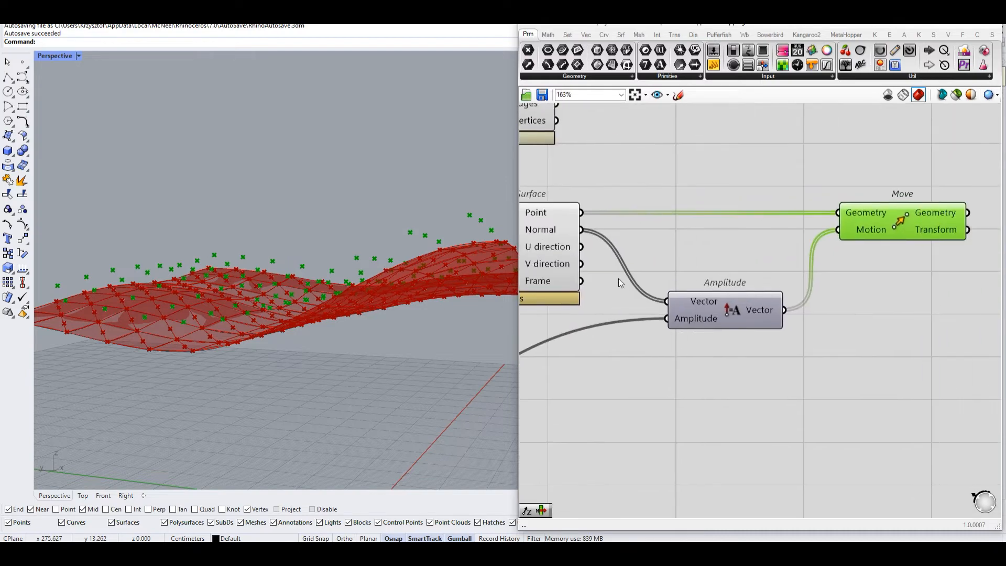
pyautogui.moveTo(362, 325)
pyautogui.mouseDown(button='right')
pyautogui.moveTo(367, 294)
pyautogui.moveTo(388, 294)
pyautogui.moveTo(378, 239)
pyautogui.moveTo(371, 298)
pyautogui.moveTo(352, 315)
pyautogui.mouseUp(button='right')
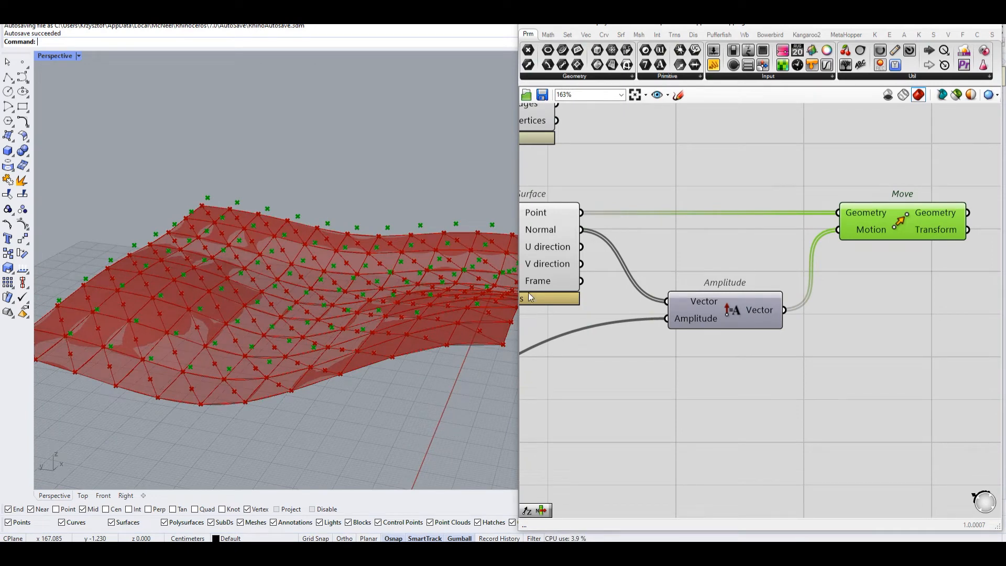
# Shift the Move component farther from Amplitude to make room, and check the substructure height slider.
pyautogui.moveTo(793, 287); pyautogui.dragTo(726, 322, button='right')
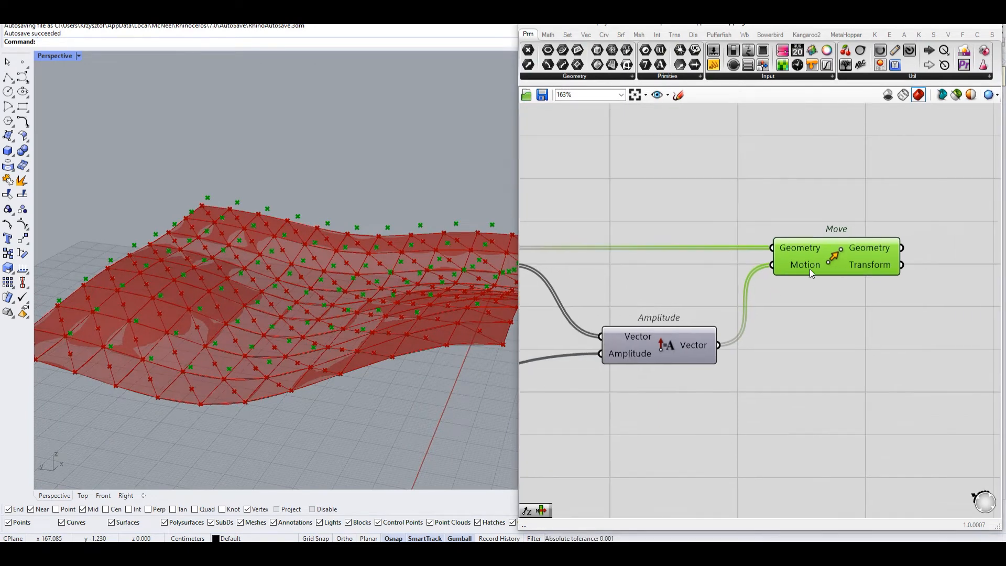
pyautogui.moveTo(809, 270); pyautogui.dragTo(867, 270)
pyautogui.scroll(-3, 655, 341)
pyautogui.moveTo(587, 381); pyautogui.dragTo(810, 276, button='right')
pyautogui.scroll(3, 610, 310)
pyautogui.moveTo(598, 302); pyautogui.dragTo(719, 307, button='right')
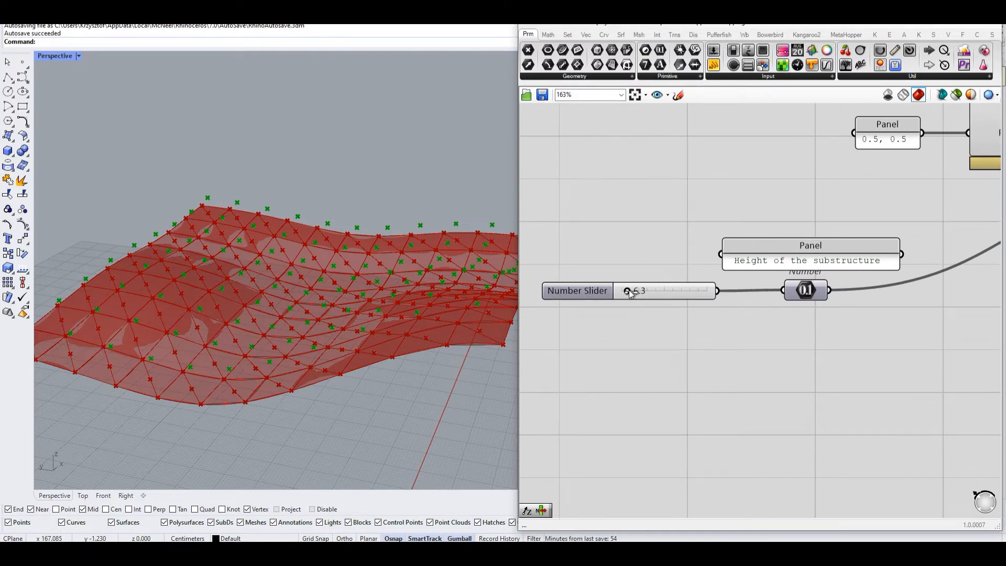
pyautogui.moveTo(773, 270); pyautogui.dragTo(482, 332, button='right')
pyautogui.moveTo(975, 245); pyautogui.dragTo(587, 300, button='right')
# Insert a Reverse component between the Amplitude vector and Move's Motion input, spacing the components out.
pyautogui.click(704, 288)
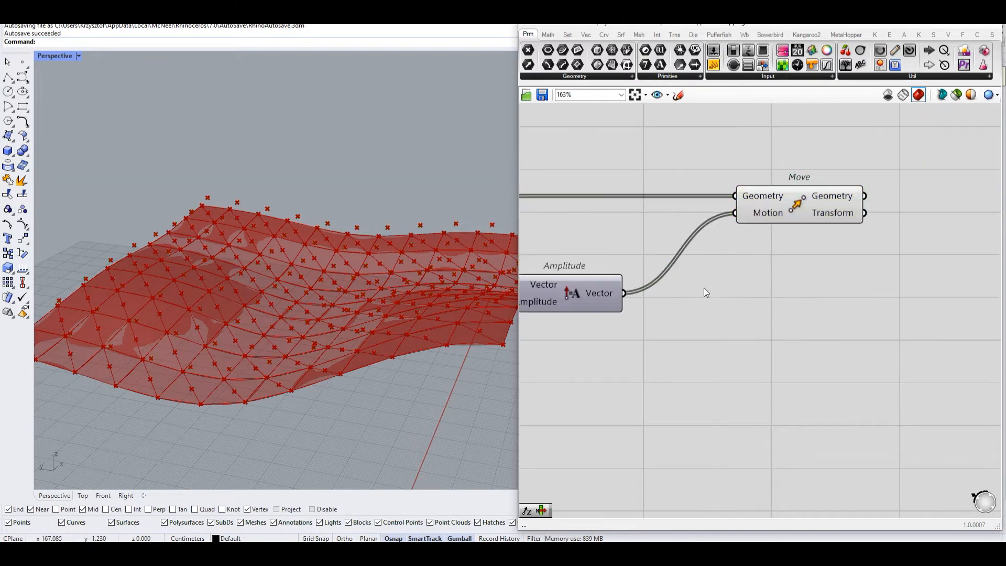
pyautogui.doubleClick(704, 288)
pyautogui.write('rev')
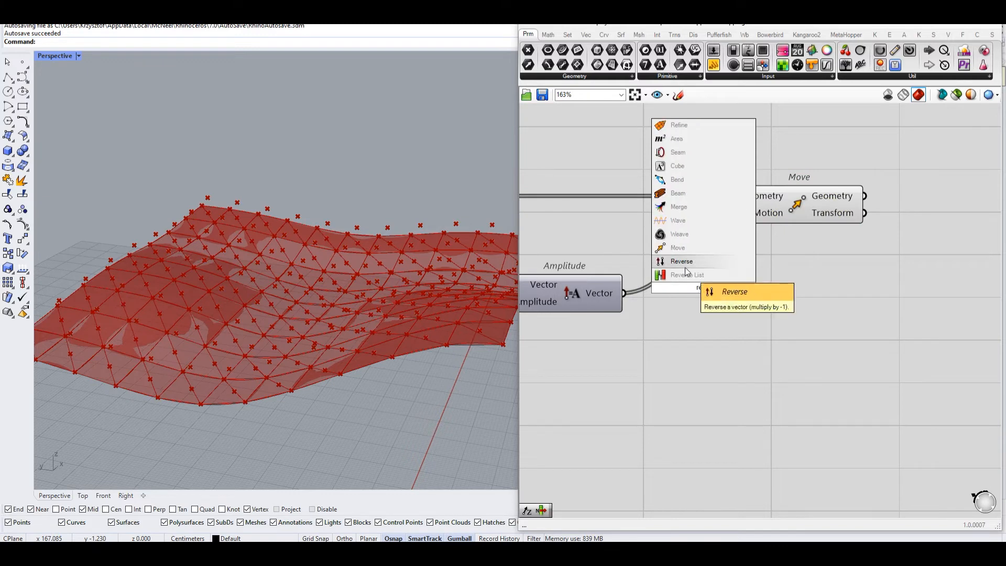
pyautogui.click(684, 267)
pyautogui.moveTo(746, 227); pyautogui.dragTo(750, 213)
pyautogui.moveTo(806, 212); pyautogui.dragTo(852, 212)
pyautogui.moveTo(726, 289); pyautogui.dragTo(721, 294)
pyautogui.moveTo(836, 216); pyautogui.dragTo(865, 217)
# Adjust the substructure height slider and inspect the reversed points from another viewing angle.
pyautogui.scroll(-5, 750, 280)
pyautogui.scroll(5, 540, 301)
pyautogui.moveTo(537, 294); pyautogui.dragTo(659, 281, button='right')
pyautogui.moveTo(566, 283); pyautogui.dragTo(569, 284)
pyautogui.moveTo(444, 348); pyautogui.dragTo(328, 419, button='right')
pyautogui.scroll(-3, 425, 354)
pyautogui.scroll(-2, 865, 210)
# Select Deconstruct Brep and examine its panel vertices in the perspective view.
pyautogui.moveTo(944, 173); pyautogui.dragTo(622, 359, button='right')
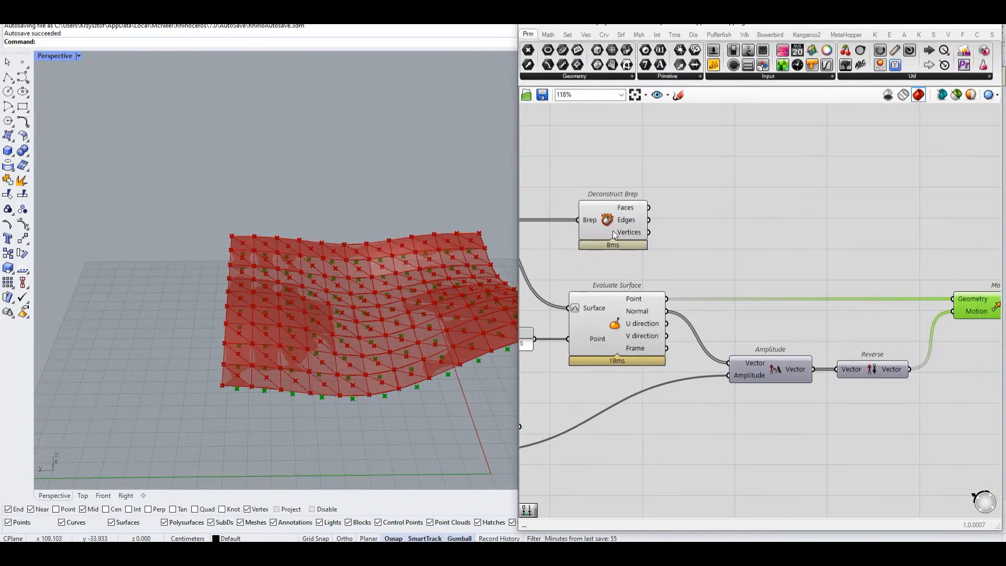
pyautogui.scroll(1, 612, 231)
pyautogui.click(633, 240)
pyautogui.scroll(3, 633, 239)
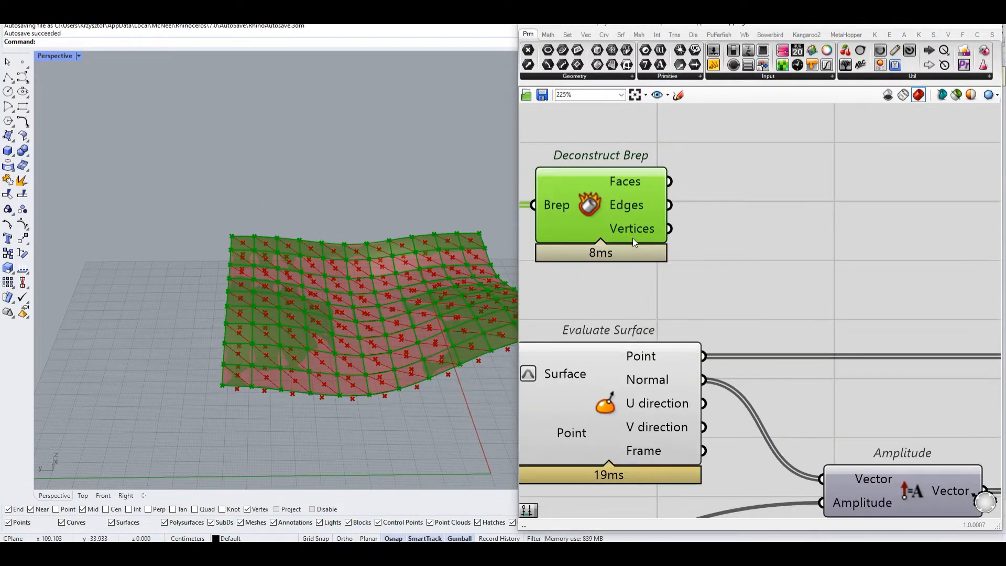
pyautogui.scroll(-2, 713, 228)
pyautogui.moveTo(822, 242); pyautogui.dragTo(728, 258, button='right')
pyautogui.scroll(-2, 674, 283)
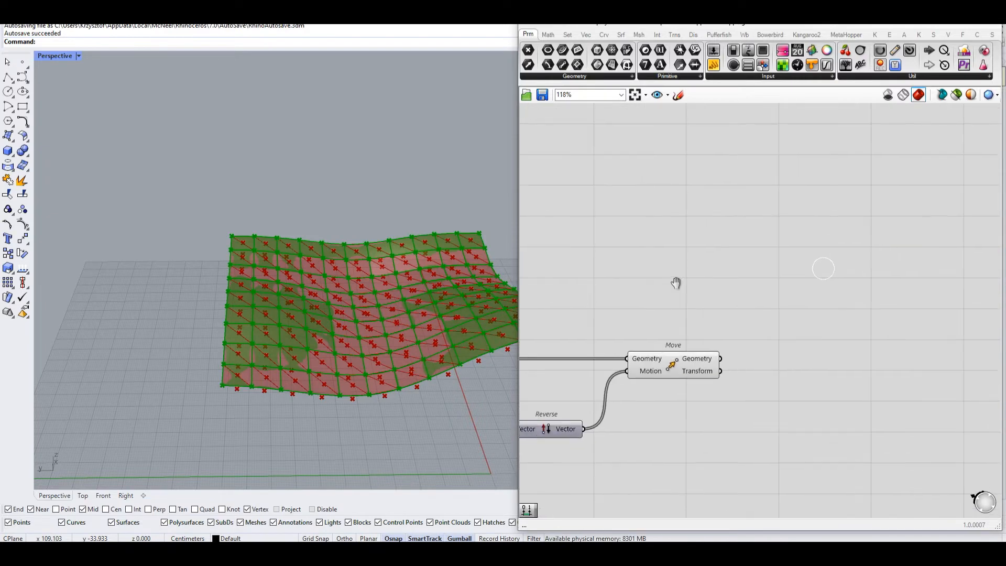
# Add a Line component and connect Move's Geometry and Deconstruct Brep's Vertices as its two end points.
pyautogui.doubleClick(740, 282)
pyautogui.write('line')
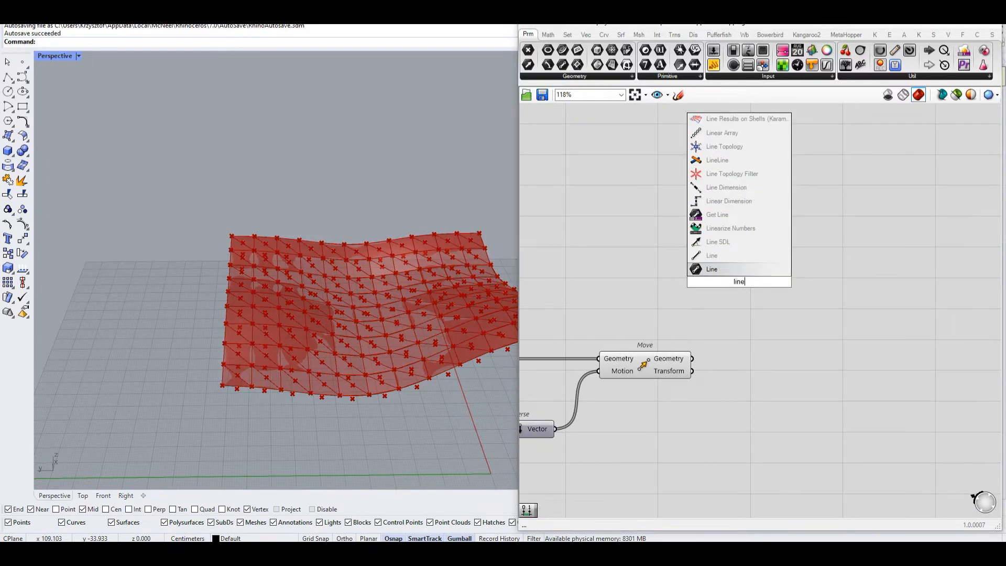
pyautogui.click(722, 269)
pyautogui.click(724, 282)
pyautogui.scroll(3, 726, 310)
pyautogui.moveTo(709, 291); pyautogui.dragTo(658, 392)
pyautogui.scroll(-6, 875, 290)
pyautogui.moveTo(914, 260); pyautogui.dragTo(703, 270)
pyautogui.scroll(4, 839, 262)
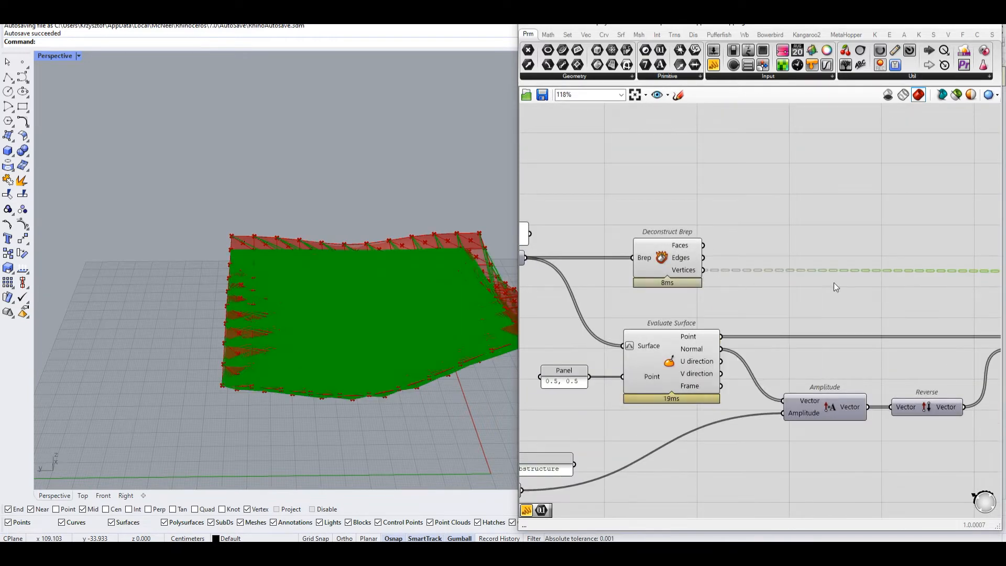
# Turn off the preview of the Deconstruct Brep, Evaluate Surface, Amplitude and Reverse components that lead to the Line component.
pyautogui.moveTo(944, 276); pyautogui.dragTo(719, 259, button='right')
pyautogui.moveTo(471, 304); pyautogui.dragTo(376, 215, button='right')
pyautogui.scroll(5, 358, 263)
pyautogui.click(609, 247)
pyautogui.scroll(-6, 740, 207)
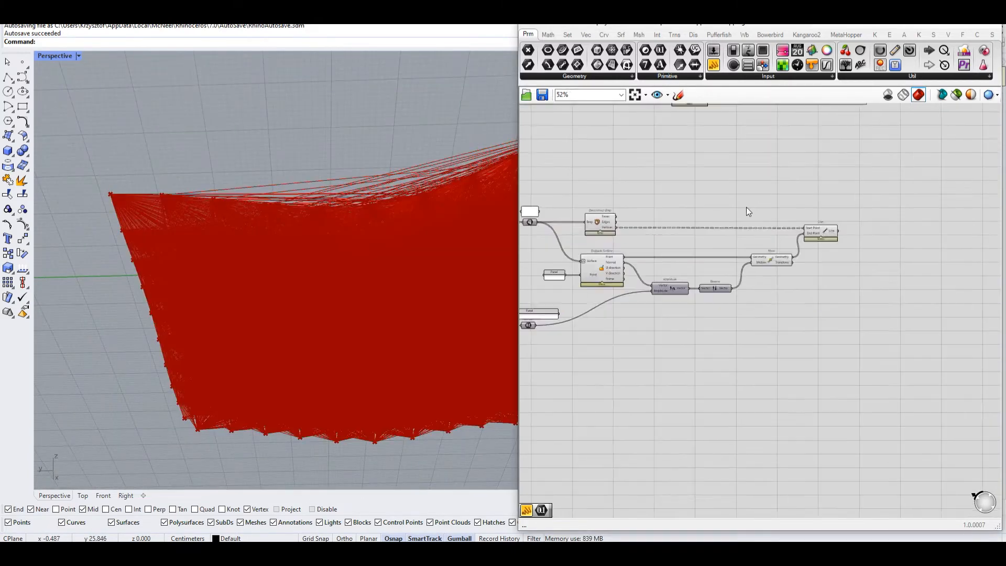
pyautogui.moveTo(821, 274); pyautogui.dragTo(606, 483)
pyautogui.rightClick(820, 272)
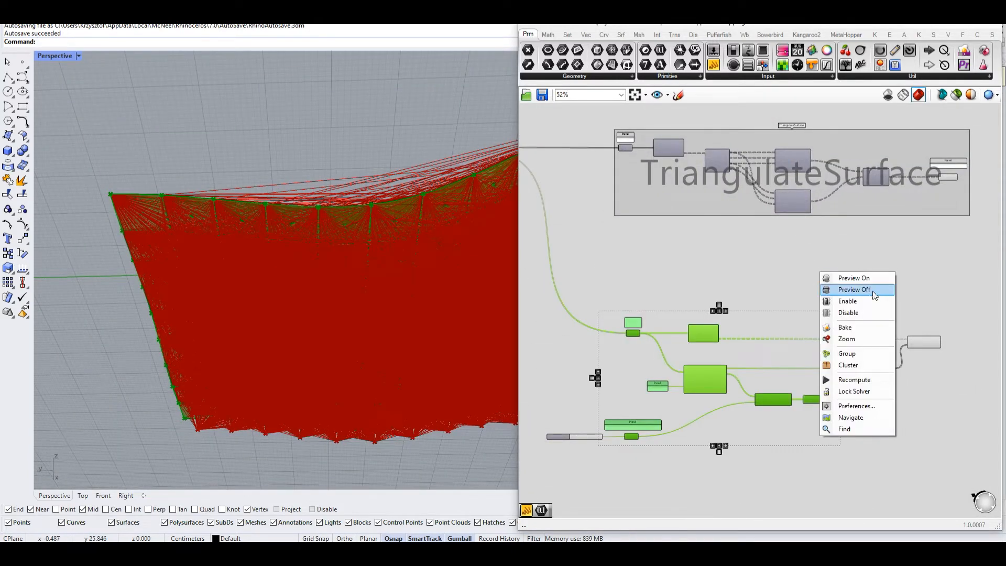
pyautogui.click(873, 291)
# Turn off the preview of the last components in the TriangulateSurface group.
pyautogui.moveTo(950, 238); pyautogui.dragTo(907, 266, button='right')
pyautogui.moveTo(938, 295); pyautogui.dragTo(831, 202)
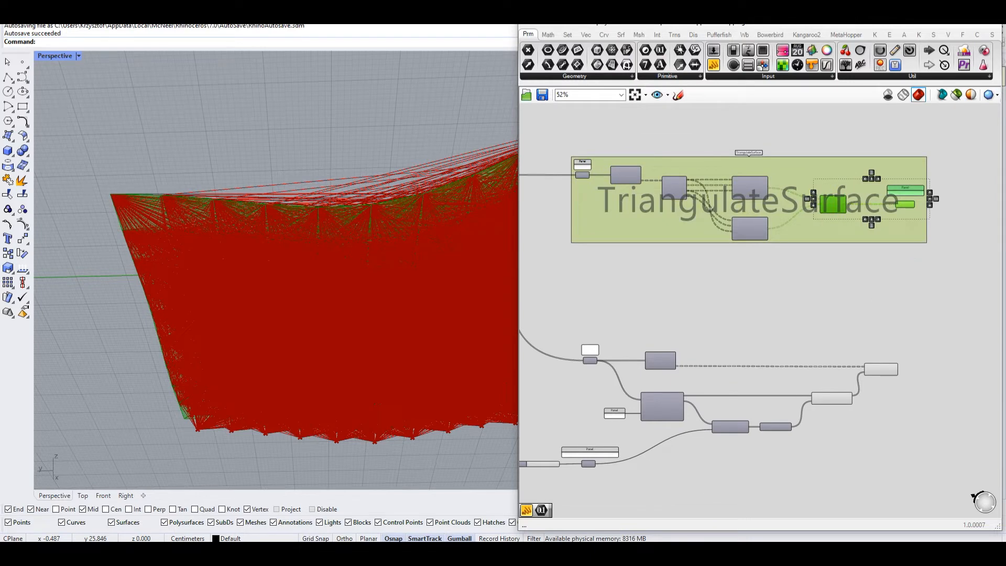
pyautogui.scroll(2, 926, 252)
pyautogui.rightClick(908, 278)
pyautogui.click(921, 297)
# Select the Move component and examine its offset points in the perspective view.
pyautogui.scroll(4, 921, 313)
pyautogui.moveTo(717, 309); pyautogui.dragTo(619, 401)
pyautogui.scroll(6, 348, 260)
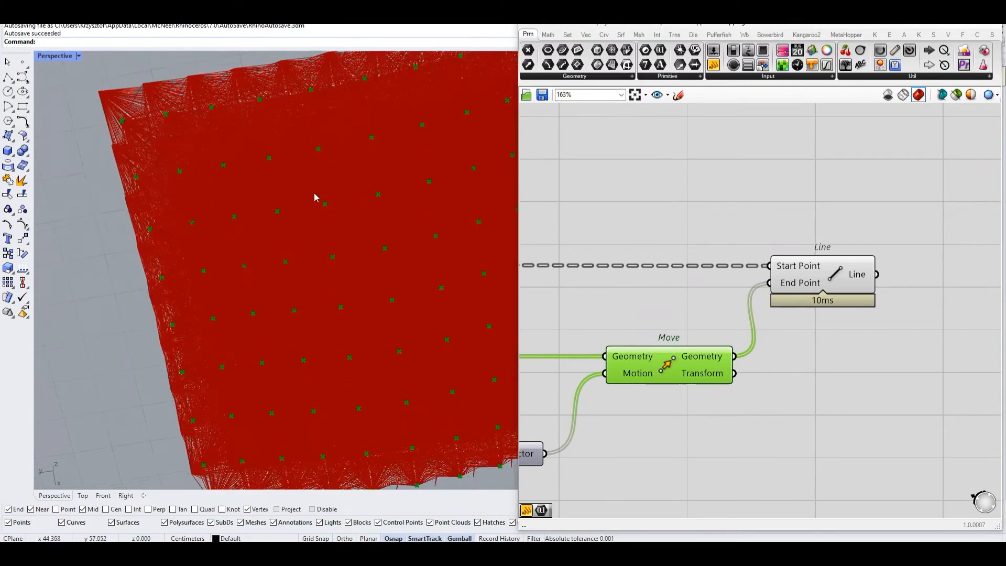
pyautogui.scroll(-8, 294, 275)
pyautogui.moveTo(299, 292); pyautogui.dragTo(306, 207, button='right')
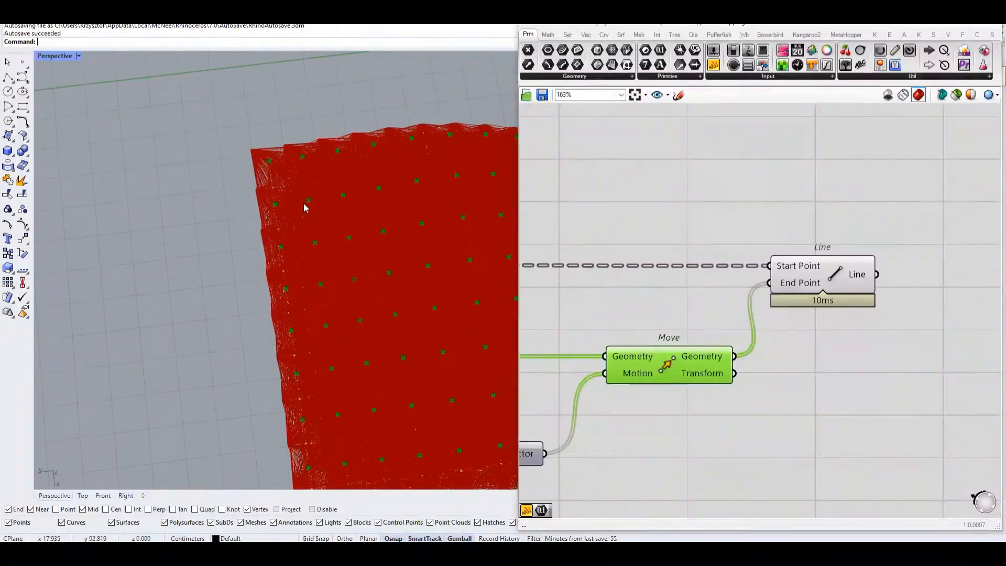
pyautogui.scroll(-5, 438, 222)
pyautogui.scroll(4, 438, 223)
pyautogui.scroll(4, 402, 297)
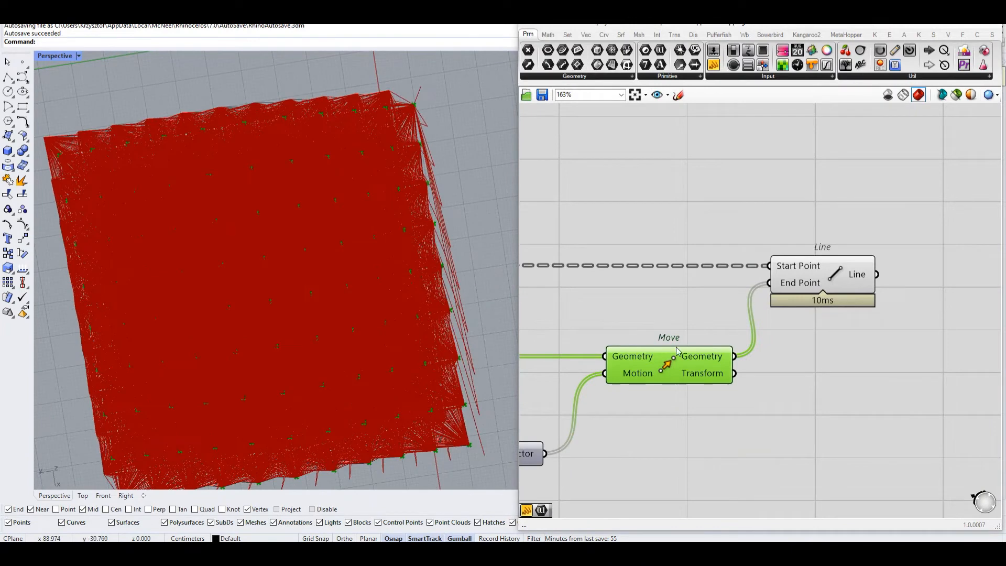
# Shift the Line component a little further from Move and check the data entering its End Point input.
pyautogui.moveTo(700, 354)
pyautogui.scroll(2, 798, 265)
pyautogui.moveTo(801, 296)
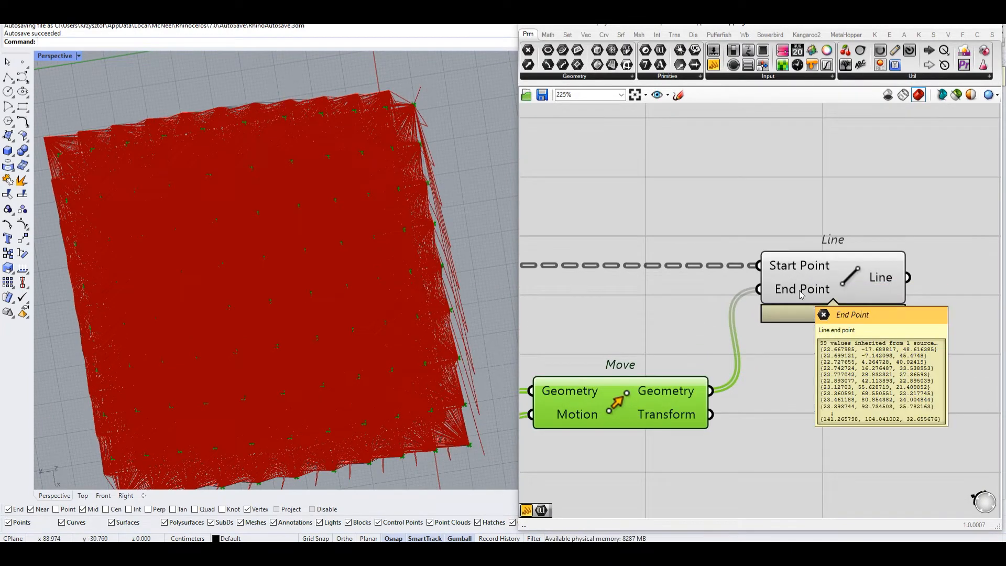
pyautogui.moveTo(806, 287); pyautogui.dragTo(852, 291)
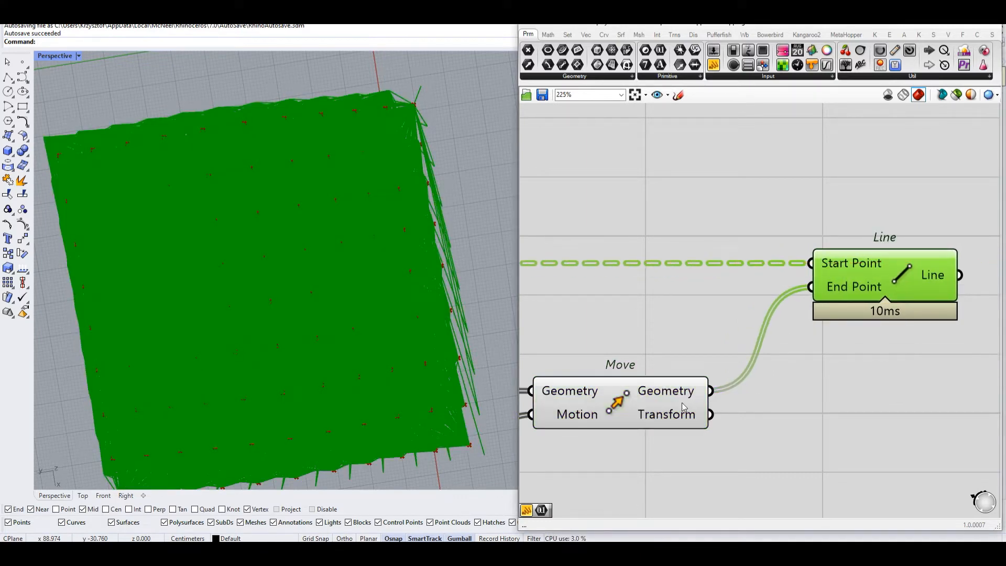
pyautogui.moveTo(846, 286)
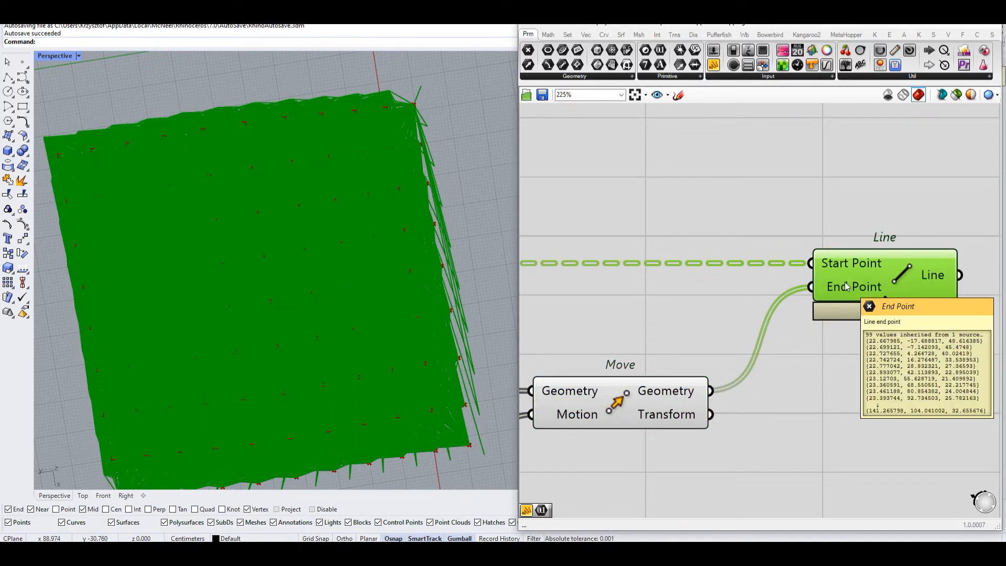
# Select Move and compare the data structures at Line's Start Point and End Point inputs.
pyautogui.click(674, 398)
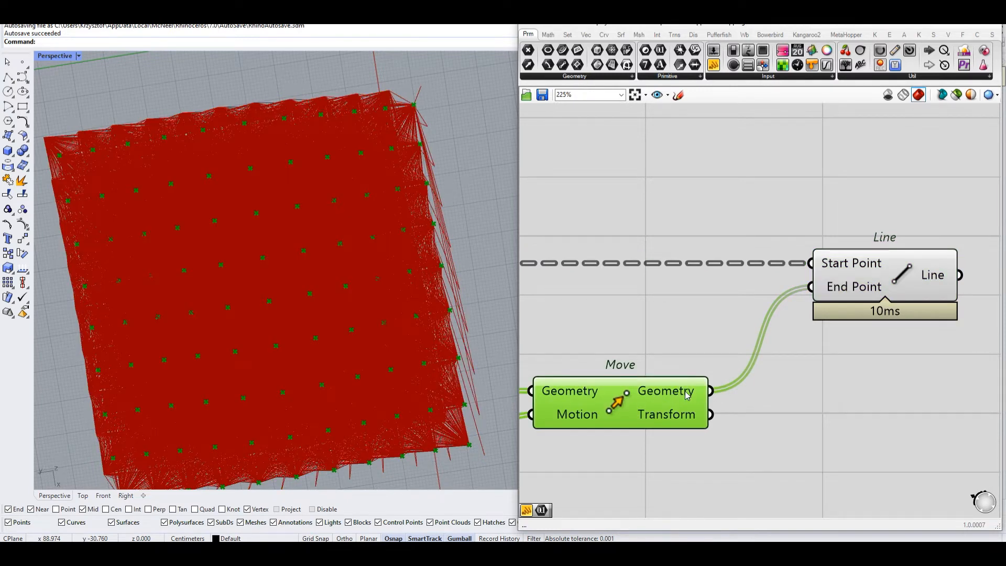
pyautogui.moveTo(687, 397)
pyautogui.scroll(3, 817, 268)
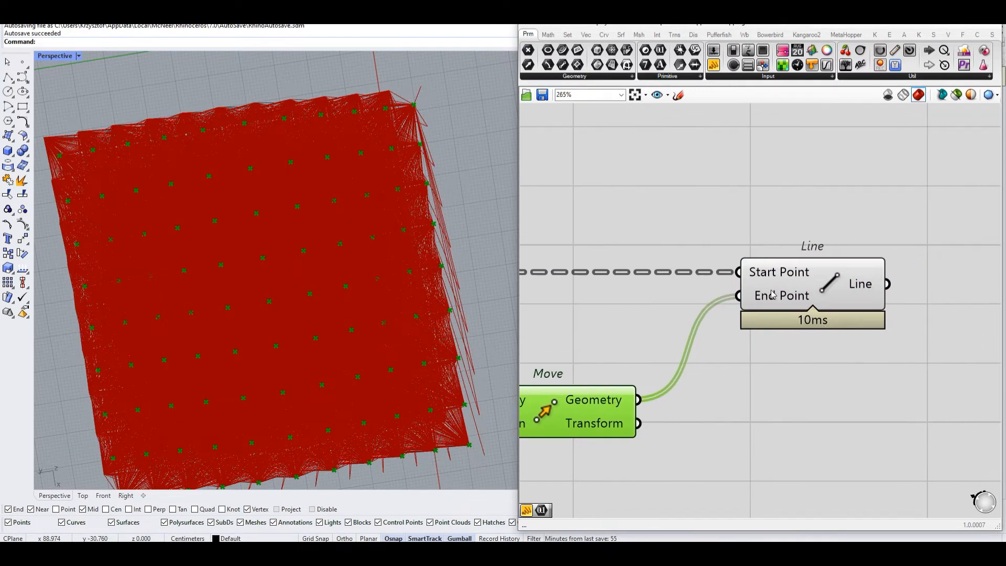
pyautogui.moveTo(783, 265)
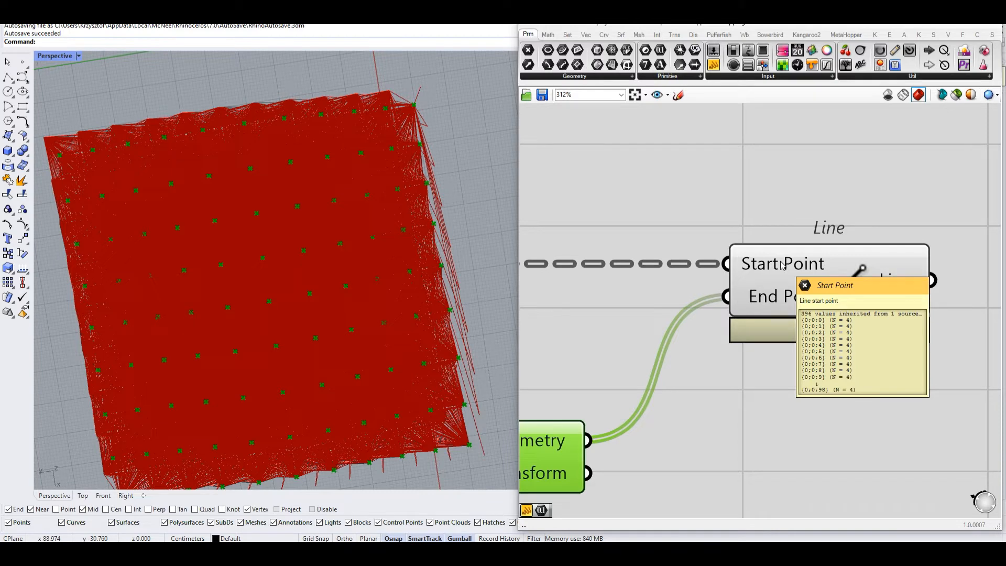
pyautogui.moveTo(783, 265); pyautogui.dragTo(767, 269, button='right')
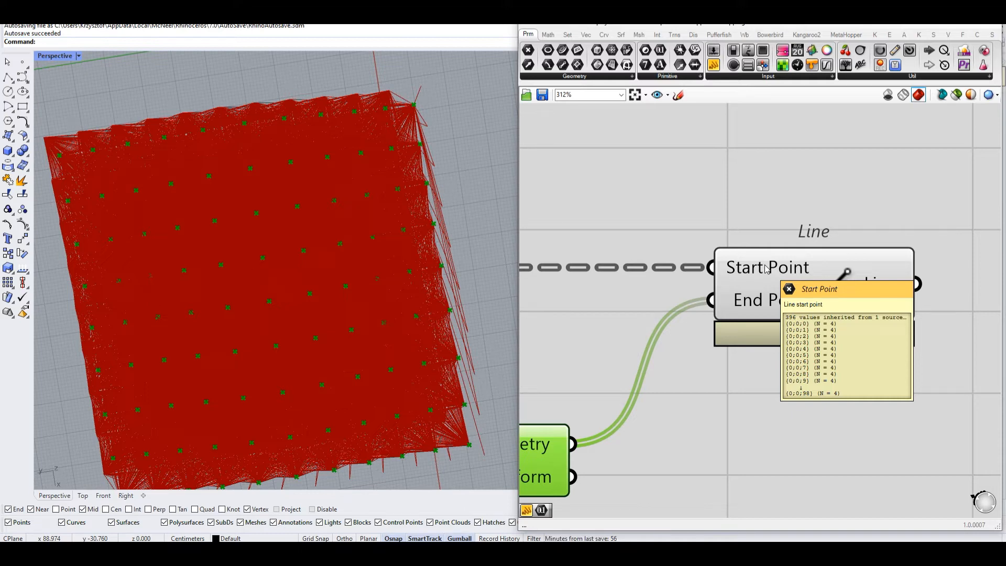
pyautogui.moveTo(773, 313)
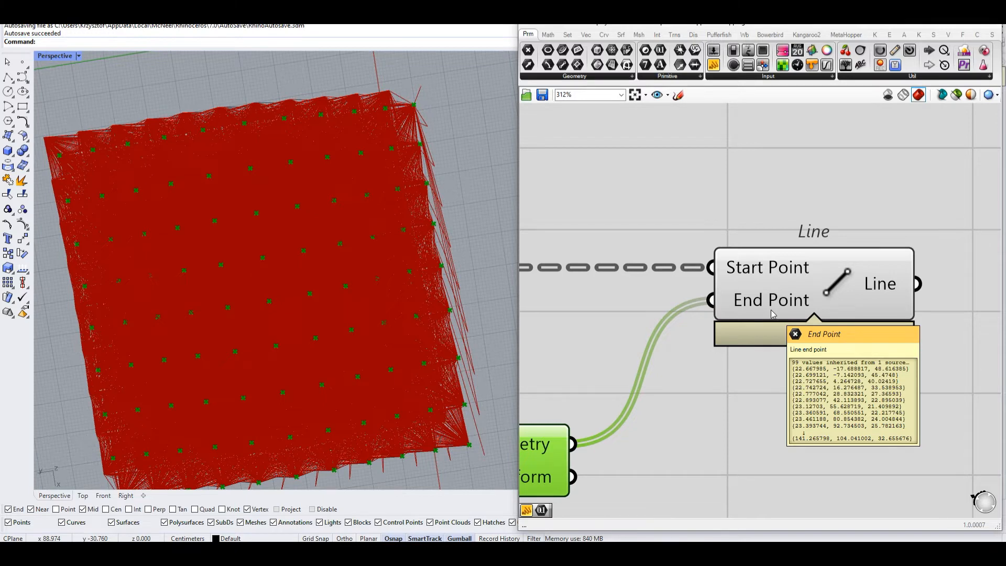
pyautogui.scroll(-3, 773, 314)
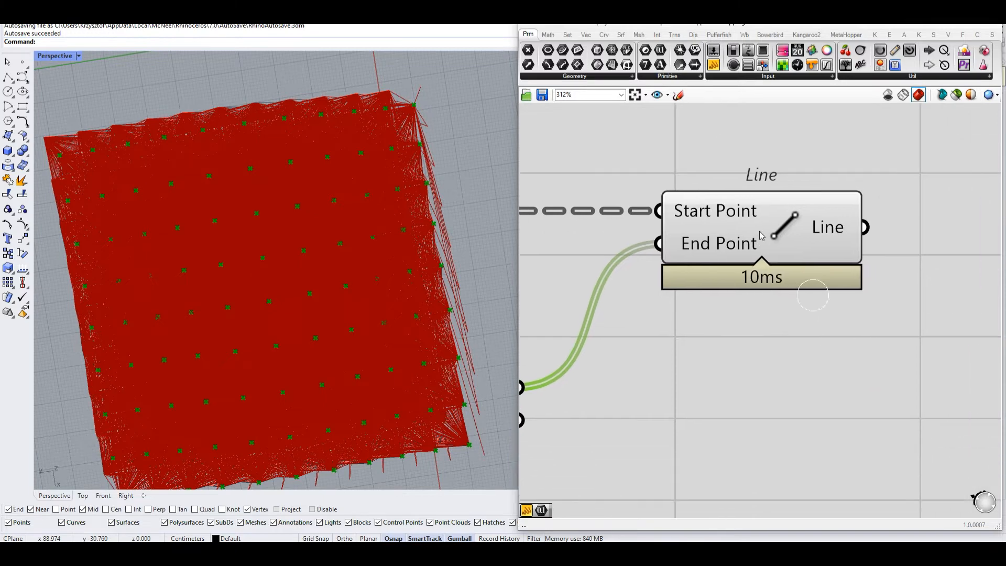
# Start a freehand sketch below the Line component with the heading LACING and the label 1ST.
pyautogui.click(679, 94)
pyautogui.scroll(-2, 736, 297)
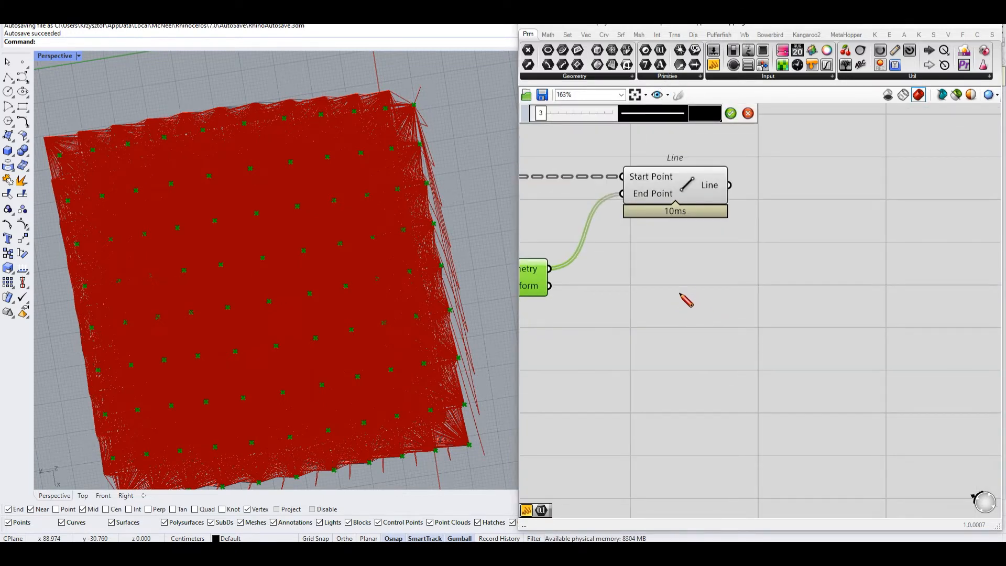
pyautogui.moveTo(674, 282)
pyautogui.mouseDown()
pyautogui.moveTo(673, 318)
pyautogui.moveTo(692, 316)
pyautogui.mouseUp()
pyautogui.moveTo(703, 319)
pyautogui.mouseDown()
pyautogui.moveTo(714, 287)
pyautogui.moveTo(720, 314)
pyautogui.mouseUp()
pyautogui.moveTo(701, 306)
pyautogui.mouseDown()
pyautogui.moveTo(757, 318)
pyautogui.moveTo(797, 311)
pyautogui.moveTo(797, 285)
pyautogui.moveTo(818, 334)
pyautogui.mouseUp()
pyautogui.moveTo(588, 394)
pyautogui.mouseDown()
pyautogui.moveTo(603, 368)
pyautogui.moveTo(605, 399)
pyautogui.mouseUp()
pyautogui.moveTo(614, 361)
pyautogui.mouseDown()
pyautogui.moveTo(618, 374)
pyautogui.moveTo(636, 361)
pyautogui.mouseUp()
pyautogui.moveTo(629, 362); pyautogui.dragTo(629, 375)
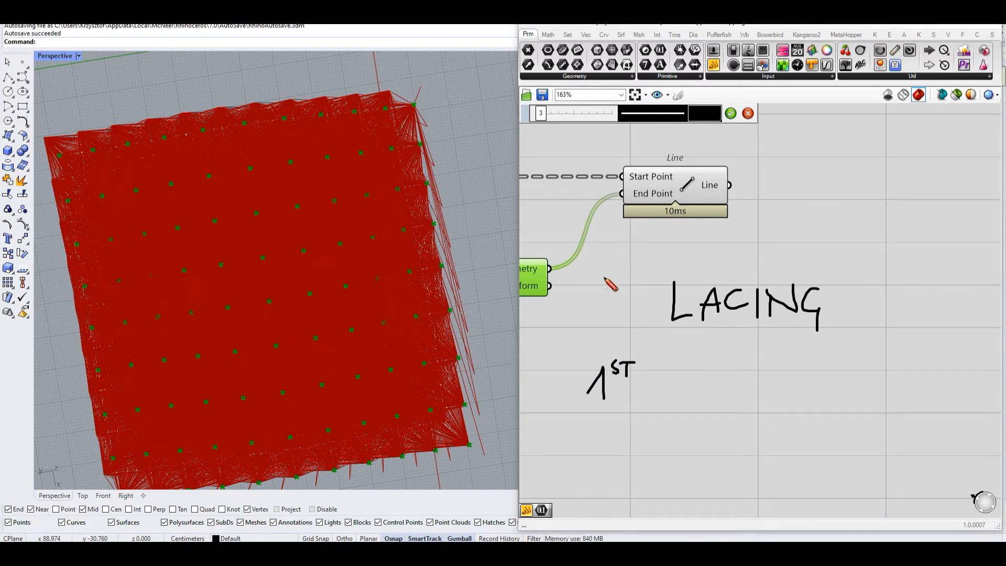
# Write LIST 2 LIST under the 1ST label in the sketch.
pyautogui.scroll(3, 631, 385)
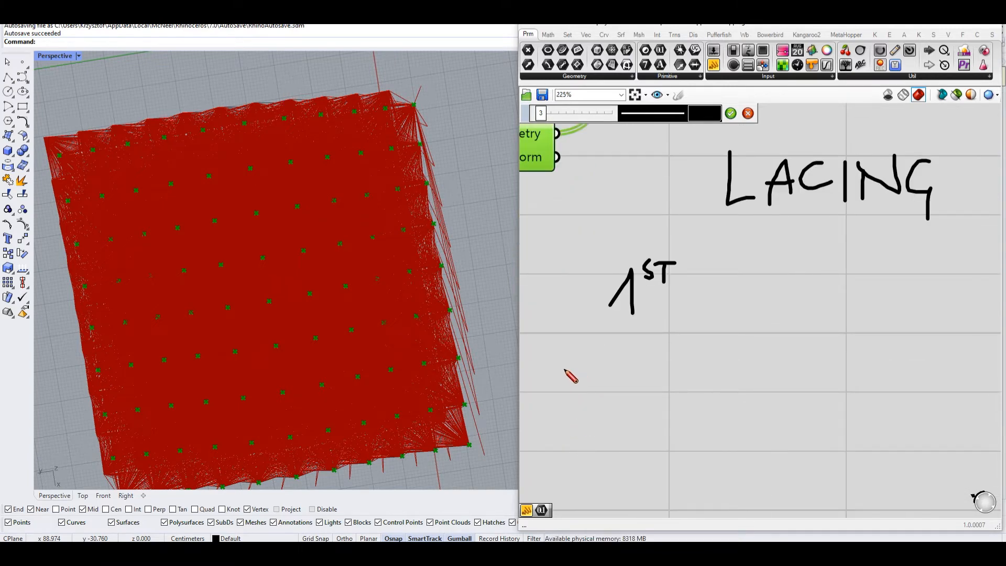
pyautogui.moveTo(563, 361)
pyautogui.mouseDown()
pyautogui.moveTo(560, 385)
pyautogui.moveTo(634, 363)
pyautogui.mouseUp()
pyautogui.moveTo(623, 365)
pyautogui.mouseDown()
pyautogui.moveTo(622, 384)
pyautogui.moveTo(723, 364)
pyautogui.moveTo(691, 381)
pyautogui.moveTo(700, 381)
pyautogui.mouseUp()
pyautogui.moveTo(706, 372); pyautogui.dragTo(709, 384)
# Add a 2ND label with ITEM 2 ITEM beneath it, striking out the miswritten word, and finish the sketch.
pyautogui.scroll(-1, 797, 373)
pyautogui.moveTo(790, 298)
pyautogui.mouseDown()
pyautogui.moveTo(821, 315)
pyautogui.moveTo(842, 282)
pyautogui.mouseUp()
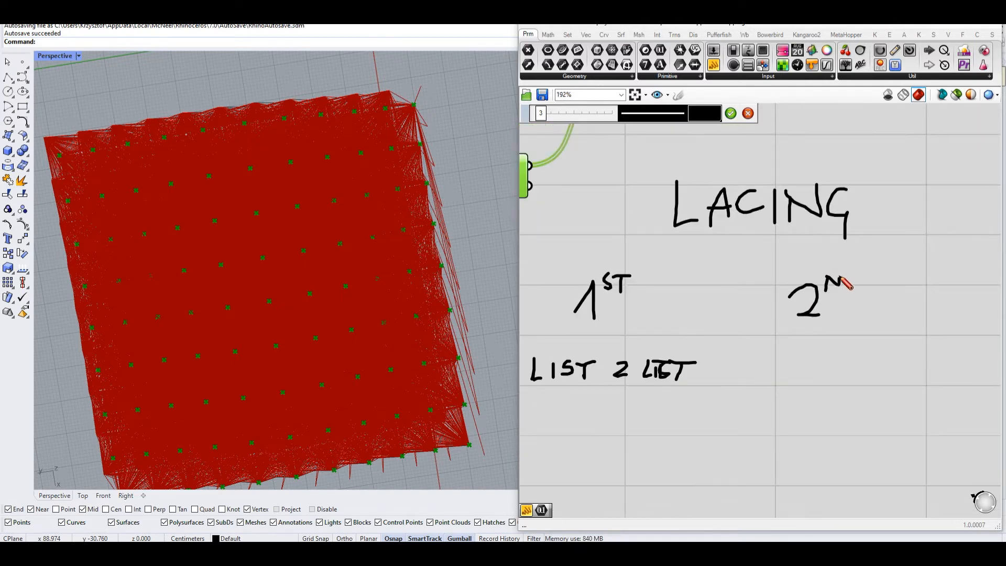
pyautogui.moveTo(782, 361)
pyautogui.mouseDown()
pyautogui.moveTo(782, 382)
pyautogui.moveTo(797, 369)
pyautogui.moveTo(813, 381)
pyautogui.moveTo(817, 374)
pyautogui.mouseUp()
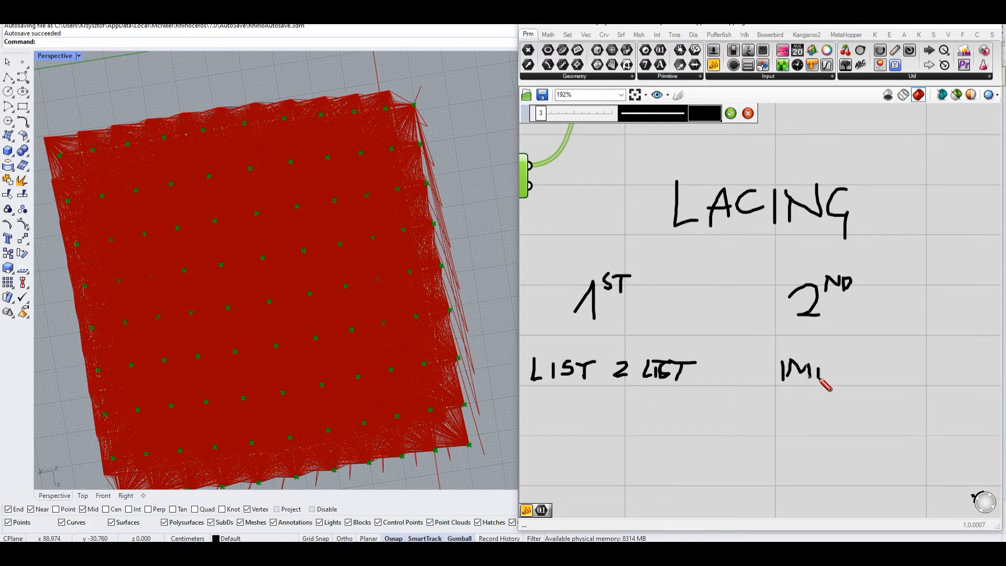
pyautogui.moveTo(778, 375); pyautogui.dragTo(821, 370)
pyautogui.moveTo(777, 407)
pyautogui.mouseDown()
pyautogui.moveTo(800, 406)
pyautogui.moveTo(789, 423)
pyautogui.moveTo(805, 414)
pyautogui.moveTo(917, 421)
pyautogui.mouseUp()
pyautogui.moveTo(927, 405)
pyautogui.mouseDown()
pyautogui.moveTo(927, 420)
pyautogui.moveTo(939, 402)
pyautogui.moveTo(958, 419)
pyautogui.moveTo(971, 404)
pyautogui.moveTo(979, 421)
pyautogui.mouseUp()
pyautogui.click(731, 113)
pyautogui.scroll(3, 759, 326)
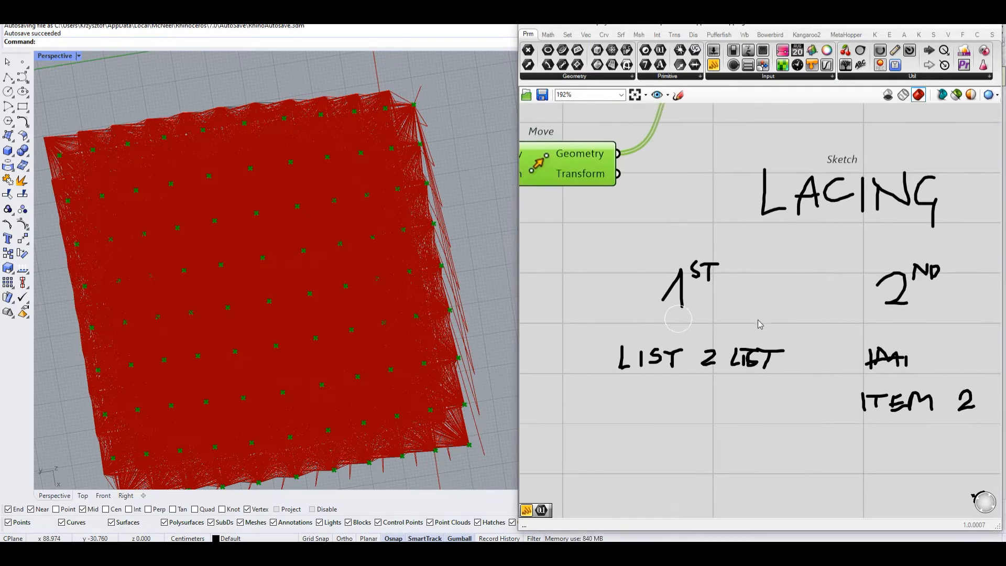
# Review the lacing notes and the Start Point and End Point data of the Line component.
pyautogui.moveTo(549, 417); pyautogui.dragTo(671, 315)
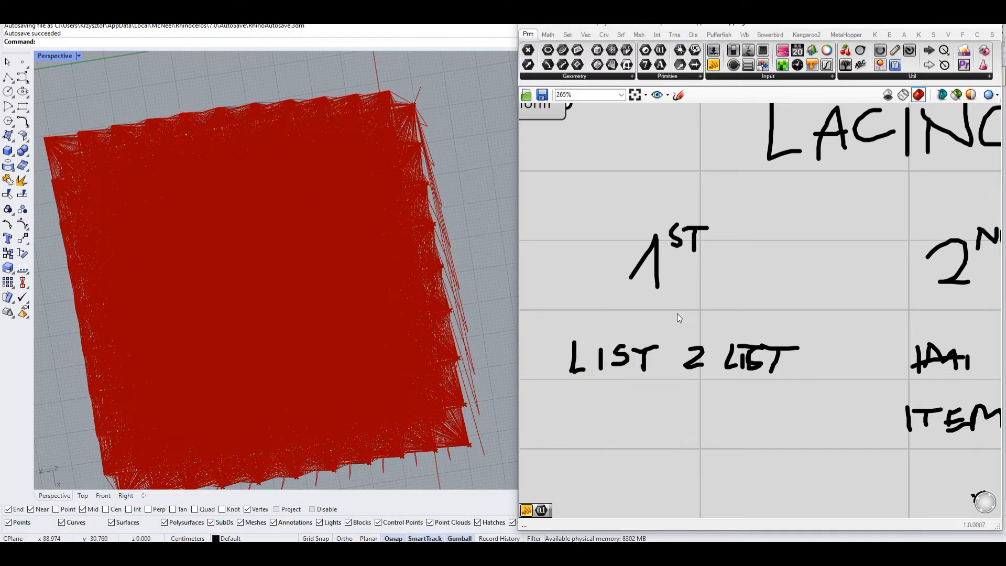
pyautogui.moveTo(548, 322); pyautogui.dragTo(667, 395)
pyautogui.scroll(8, 719, 201)
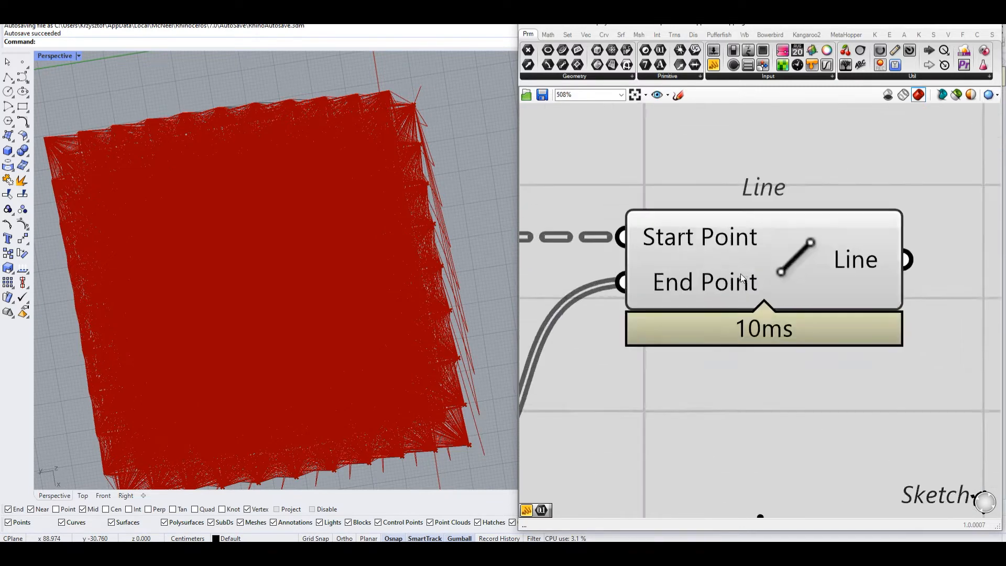
pyautogui.moveTo(675, 230)
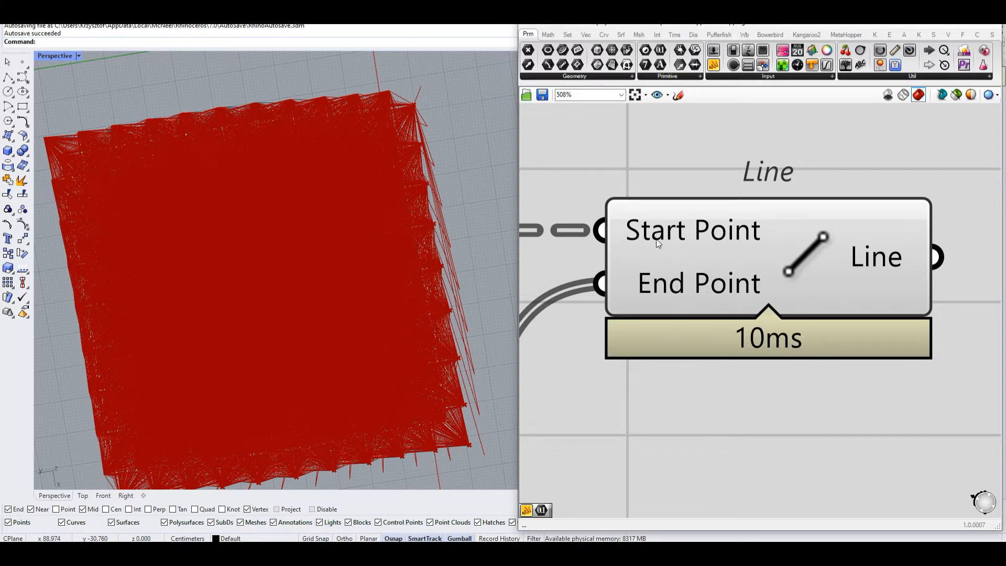
pyautogui.moveTo(660, 290)
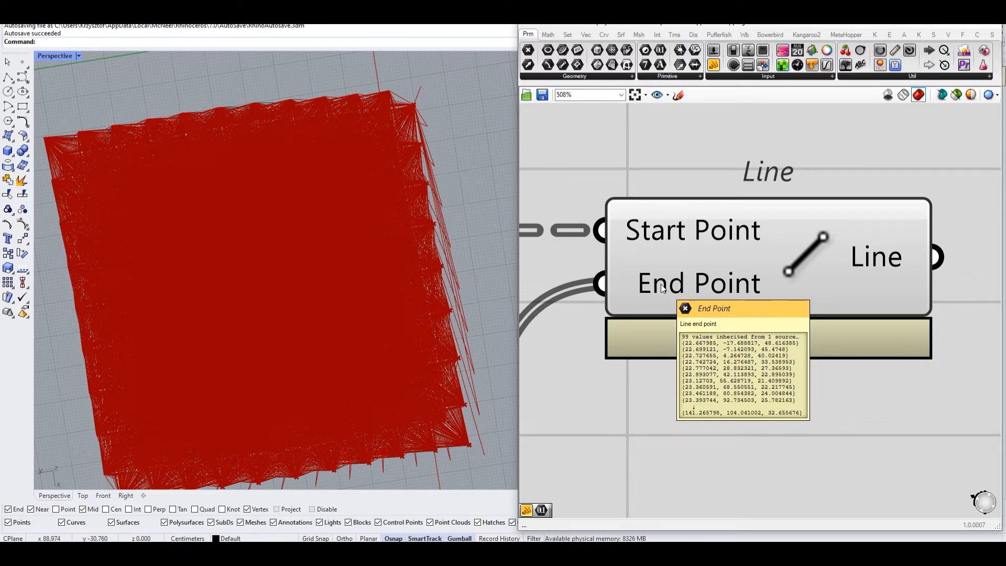
pyautogui.scroll(-8, 662, 284)
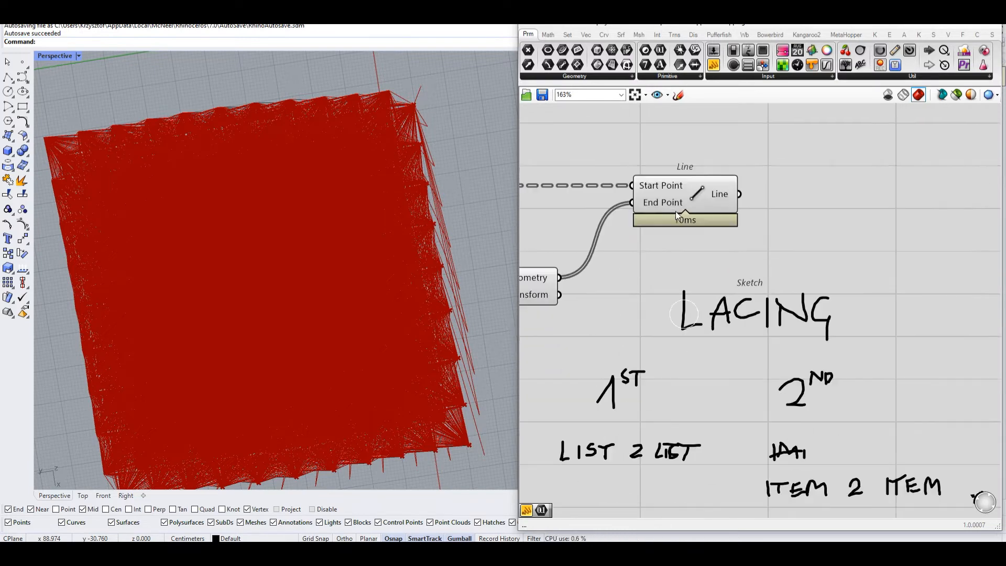
# Start a new freehand sketch with four stacked boxes and a single box opposite the uppermost one.
pyautogui.click(679, 94)
pyautogui.scroll(-2, 683, 160)
pyautogui.scroll(6, 618, 285)
pyautogui.scroll(1, 618, 285)
pyautogui.moveTo(595, 234)
pyautogui.mouseDown()
pyautogui.moveTo(719, 242)
pyautogui.moveTo(595, 255)
pyautogui.moveTo(595, 233)
pyautogui.mouseUp()
pyautogui.moveTo(594, 286)
pyautogui.mouseDown()
pyautogui.moveTo(705, 290)
pyautogui.moveTo(606, 341)
pyautogui.moveTo(592, 282)
pyautogui.mouseUp()
pyautogui.moveTo(601, 350)
pyautogui.mouseDown()
pyautogui.moveTo(602, 392)
pyautogui.moveTo(728, 399)
pyautogui.moveTo(603, 394)
pyautogui.moveTo(603, 450)
pyautogui.moveTo(729, 466)
pyautogui.moveTo(604, 458)
pyautogui.mouseUp()
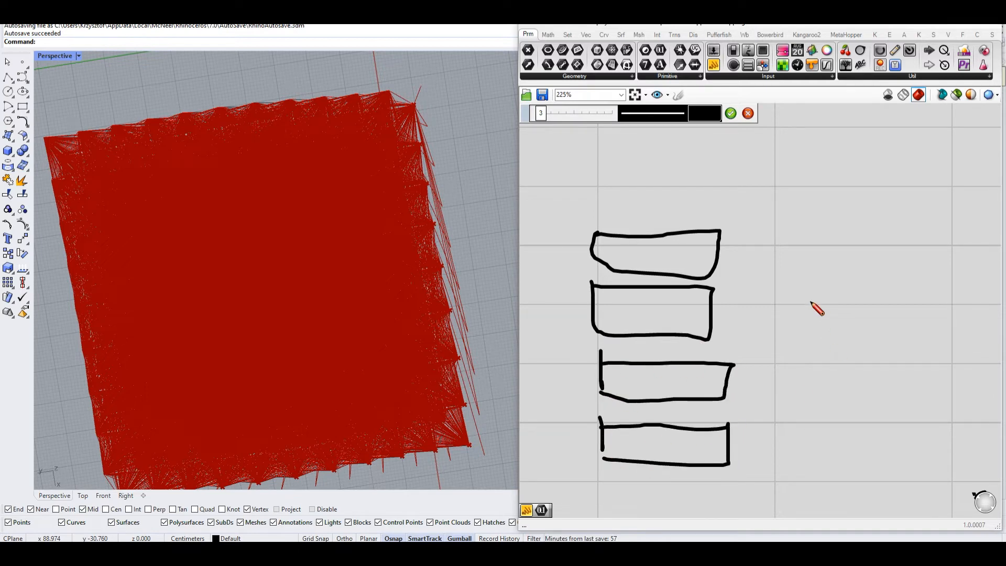
pyautogui.moveTo(824, 238)
pyautogui.mouseDown()
pyautogui.moveTo(825, 293)
pyautogui.moveTo(973, 239)
pyautogui.moveTo(888, 292)
pyautogui.moveTo(811, 289)
pyautogui.mouseUp()
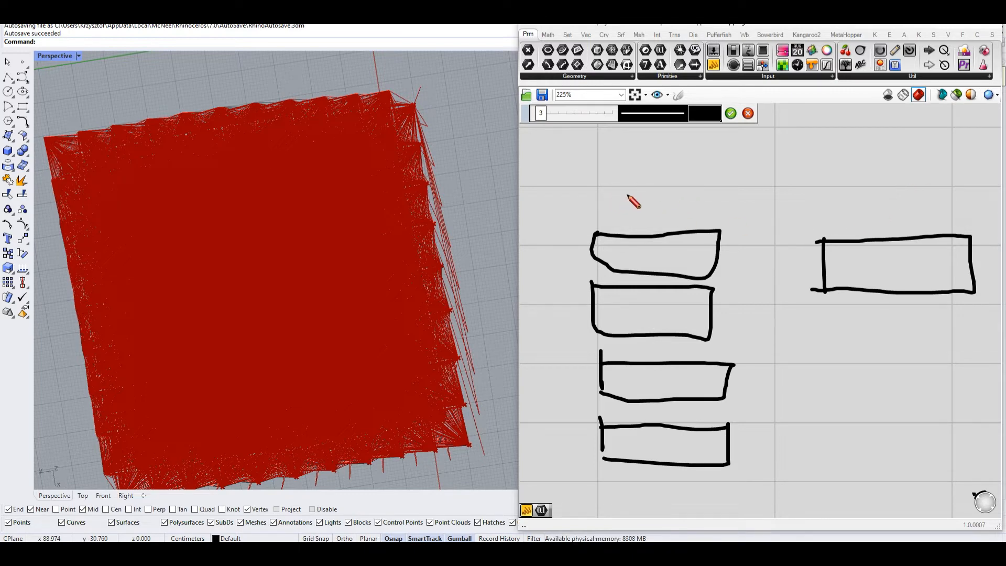
# Label the stack of boxes START and the single box END.
pyautogui.moveTo(642, 189)
pyautogui.mouseDown()
pyautogui.moveTo(623, 207)
pyautogui.moveTo(664, 191)
pyautogui.mouseUp()
pyautogui.moveTo(650, 194)
pyautogui.mouseDown()
pyautogui.moveTo(649, 208)
pyautogui.moveTo(685, 205)
pyautogui.mouseUp()
pyautogui.moveTo(691, 199)
pyautogui.mouseDown()
pyautogui.moveTo(692, 215)
pyautogui.moveTo(714, 215)
pyautogui.mouseUp()
pyautogui.moveTo(701, 198); pyautogui.dragTo(745, 198)
pyautogui.moveTo(876, 196)
pyautogui.mouseDown()
pyautogui.moveTo(876, 215)
pyautogui.moveTo(893, 196)
pyautogui.moveTo(891, 206)
pyautogui.mouseUp()
pyautogui.moveTo(876, 215)
pyautogui.mouseDown()
pyautogui.moveTo(917, 198)
pyautogui.moveTo(919, 215)
pyautogui.mouseUp()
pyautogui.moveTo(918, 198)
pyautogui.mouseDown()
pyautogui.moveTo(939, 206)
pyautogui.moveTo(920, 215)
pyautogui.mouseUp()
# Write 99 in the END box and 4 in each START box, with three continuation dots under the stack.
pyautogui.moveTo(887, 250)
pyautogui.mouseDown()
pyautogui.moveTo(893, 257)
pyautogui.moveTo(875, 278)
pyautogui.moveTo(903, 257)
pyautogui.moveTo(898, 278)
pyautogui.mouseUp()
pyautogui.moveTo(662, 242); pyautogui.dragTo(672, 259)
pyautogui.moveTo(659, 301); pyautogui.dragTo(668, 314)
pyautogui.moveTo(662, 300); pyautogui.dragTo(662, 326)
pyautogui.moveTo(666, 365)
pyautogui.mouseDown()
pyautogui.moveTo(655, 386)
pyautogui.moveTo(672, 385)
pyautogui.mouseUp()
pyautogui.moveTo(667, 375); pyautogui.dragTo(665, 394)
pyautogui.moveTo(662, 435)
pyautogui.mouseDown()
pyautogui.moveTo(654, 448)
pyautogui.moveTo(674, 448)
pyautogui.mouseUp()
pyautogui.moveTo(666, 438); pyautogui.dragTo(665, 461)
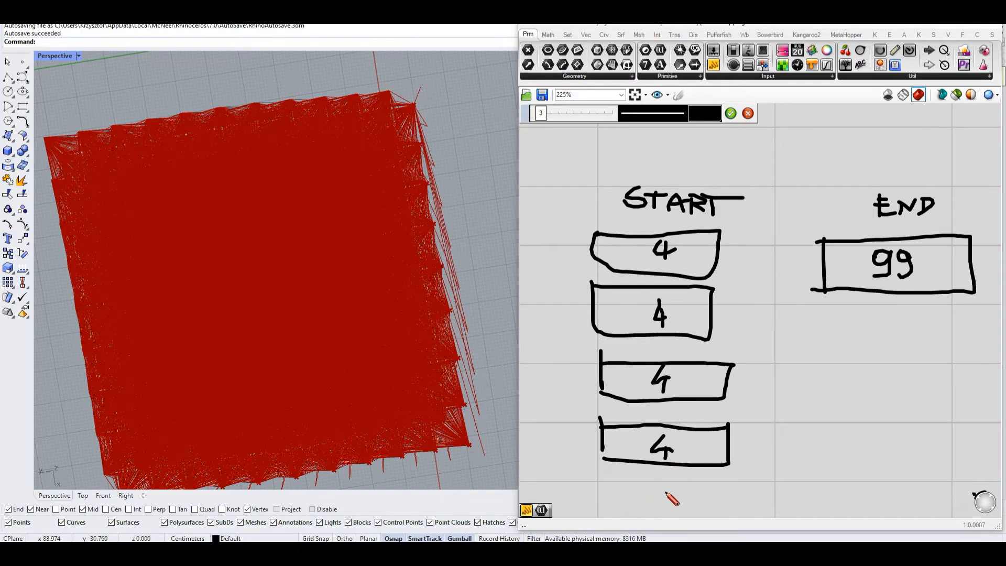
pyautogui.click(654, 491)
pyautogui.click(673, 491)
pyautogui.click(689, 493)
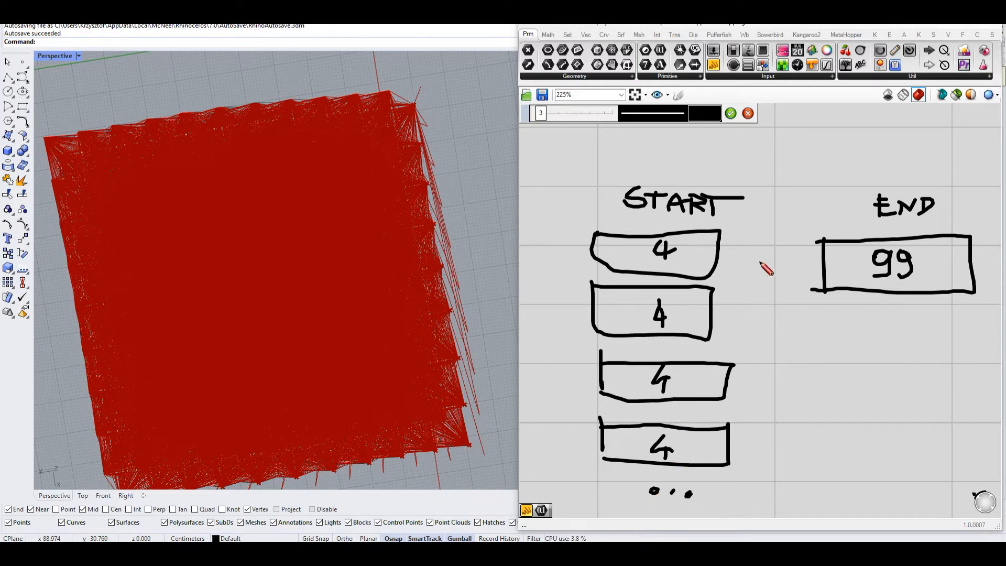
# Draw lines from all four START boxes to the END box and label the diagram 1ST.
pyautogui.moveTo(719, 255); pyautogui.dragTo(822, 258)
pyautogui.moveTo(713, 319); pyautogui.dragTo(826, 268)
pyautogui.moveTo(730, 383)
pyautogui.mouseDown()
pyautogui.moveTo(829, 286)
pyautogui.moveTo(737, 451)
pyautogui.mouseUp()
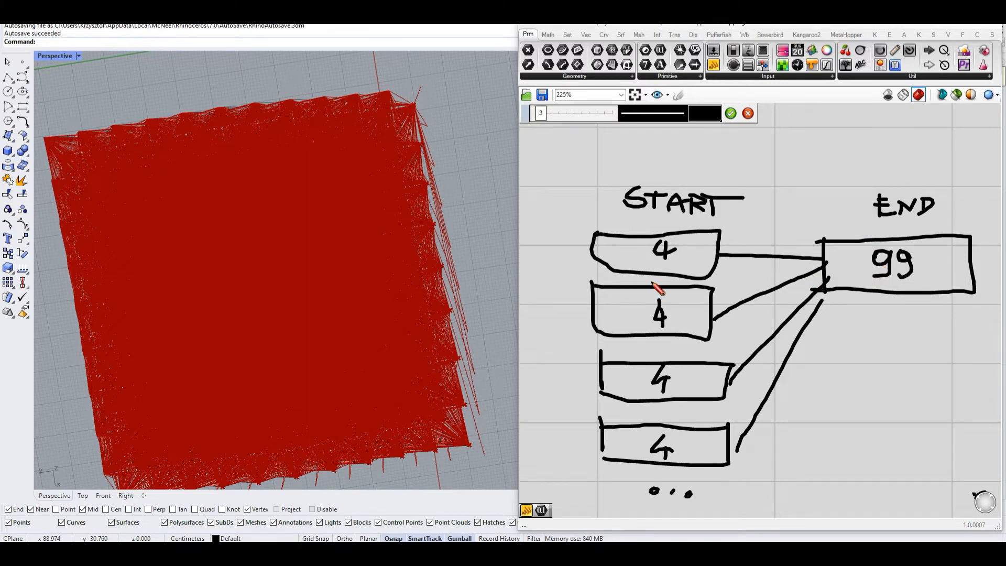
pyautogui.scroll(-6, 658, 281)
pyautogui.scroll(2, 732, 281)
pyautogui.moveTo(645, 224)
pyautogui.mouseDown()
pyautogui.moveTo(655, 226)
pyautogui.moveTo(655, 211)
pyautogui.mouseUp()
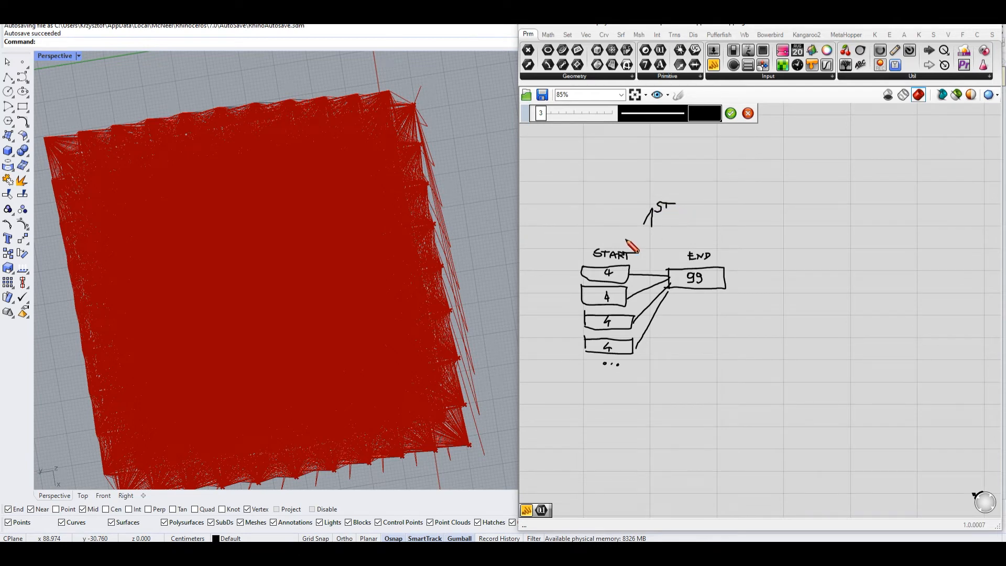
# Sketch a second diagram beside the first, with four stacked boxes facing a column of ten strokes and three continuation dots.
pyautogui.scroll(4, 825, 281)
pyautogui.moveTo(646, 214)
pyautogui.mouseDown()
pyautogui.moveTo(646, 199)
pyautogui.moveTo(690, 197)
pyautogui.moveTo(688, 215)
pyautogui.moveTo(646, 229)
pyautogui.moveTo(751, 227)
pyautogui.moveTo(656, 246)
pyautogui.moveTo(646, 236)
pyautogui.mouseUp()
pyautogui.moveTo(652, 283)
pyautogui.mouseDown()
pyautogui.moveTo(741, 298)
pyautogui.moveTo(649, 286)
pyautogui.moveTo(655, 321)
pyautogui.moveTo(740, 308)
pyautogui.moveTo(655, 324)
pyautogui.mouseUp()
pyautogui.moveTo(854, 255); pyautogui.dragTo(741, 272, button='right')
pyautogui.moveTo(747, 217)
pyautogui.mouseDown()
pyautogui.moveTo(827, 214)
pyautogui.moveTo(832, 231)
pyautogui.mouseUp()
pyautogui.moveTo(749, 257); pyautogui.dragTo(814, 256)
pyautogui.moveTo(738, 278); pyautogui.dragTo(849, 278)
pyautogui.moveTo(755, 308); pyautogui.dragTo(850, 316)
pyautogui.moveTo(760, 335); pyautogui.dragTo(837, 340)
pyautogui.moveTo(742, 364); pyautogui.dragTo(837, 368)
pyautogui.moveTo(742, 391); pyautogui.dragTo(800, 390)
pyautogui.moveTo(739, 410); pyautogui.dragTo(830, 410)
pyautogui.moveTo(730, 431); pyautogui.dragTo(842, 433)
pyautogui.moveTo(769, 476)
pyautogui.mouseDown()
pyautogui.moveTo(764, 488)
pyautogui.moveTo(820, 488)
pyautogui.mouseUp()
# Connect the first box to the first stroke and number the four boxes 1 to 4.
pyautogui.moveTo(632, 221); pyautogui.dragTo(744, 218)
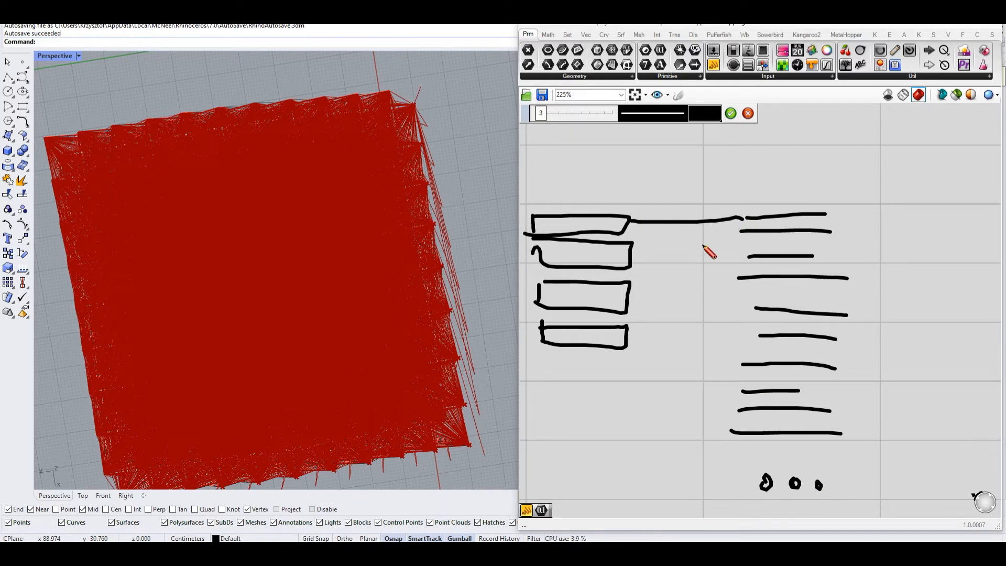
pyautogui.moveTo(566, 225)
pyautogui.mouseDown()
pyautogui.moveTo(577, 217)
pyautogui.moveTo(583, 260)
pyautogui.mouseUp()
pyautogui.moveTo(574, 295); pyautogui.dragTo(580, 346)
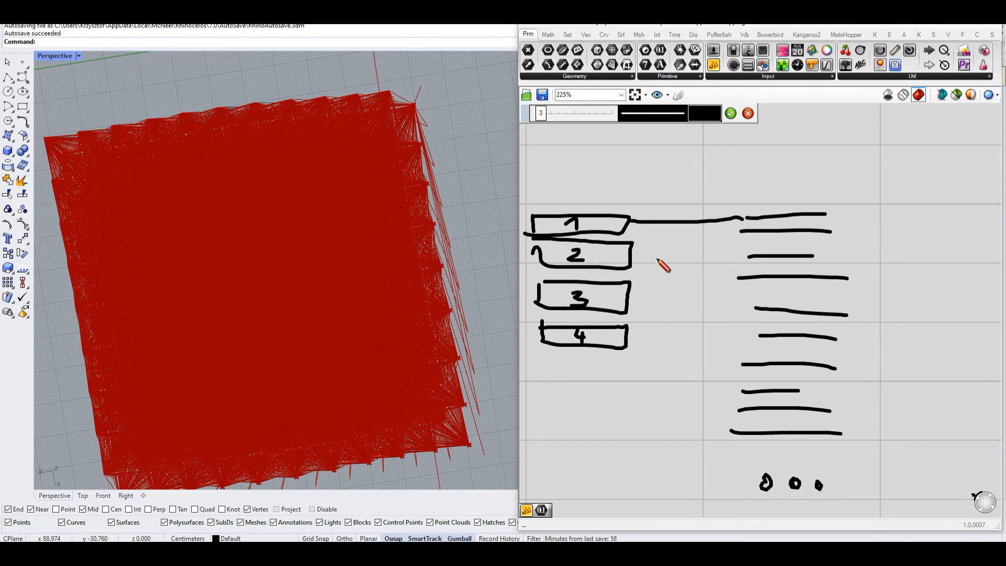
# Link boxes 2 and 3 to the following strokes and fan lines from box 4 to all remaining strokes.
pyautogui.moveTo(631, 253)
pyautogui.mouseDown()
pyautogui.moveTo(741, 230)
pyautogui.moveTo(723, 265)
pyautogui.moveTo(631, 287)
pyautogui.mouseUp()
pyautogui.moveTo(629, 341); pyautogui.dragTo(752, 283)
pyautogui.moveTo(630, 340)
pyautogui.mouseDown()
pyautogui.moveTo(747, 301)
pyautogui.moveTo(757, 332)
pyautogui.moveTo(737, 349)
pyautogui.moveTo(732, 380)
pyautogui.moveTo(743, 424)
pyautogui.moveTo(719, 460)
pyautogui.mouseUp()
pyautogui.moveTo(646, 362); pyautogui.dragTo(709, 488)
pyautogui.moveTo(660, 372); pyautogui.dragTo(708, 487)
# Head the stroke column 99 and the box column 4, label the diagram 2ND, and finish the sketch.
pyautogui.moveTo(781, 168)
pyautogui.mouseDown()
pyautogui.moveTo(786, 187)
pyautogui.moveTo(774, 185)
pyautogui.mouseUp()
pyautogui.moveTo(797, 160)
pyautogui.mouseDown()
pyautogui.moveTo(809, 161)
pyautogui.moveTo(800, 190)
pyautogui.moveTo(810, 158)
pyautogui.moveTo(794, 161)
pyautogui.mouseUp()
pyautogui.moveTo(597, 165); pyautogui.dragTo(596, 187)
pyautogui.scroll(-3, 658, 194)
pyautogui.moveTo(679, 170)
pyautogui.mouseDown()
pyautogui.moveTo(682, 182)
pyautogui.moveTo(702, 180)
pyautogui.mouseUp()
pyautogui.moveTo(701, 167); pyautogui.dragTo(718, 166)
pyautogui.scroll(-2, 593, 212)
pyautogui.moveTo(593, 212)
pyautogui.mouseDown(button='right')
pyautogui.moveTo(679, 202)
pyautogui.moveTo(827, 300)
pyautogui.mouseUp(button='right')
pyautogui.scroll(2, 678, 204)
pyautogui.click(731, 113)
pyautogui.scroll(-4, 733, 215)
pyautogui.scroll(3, 781, 263)
pyautogui.scroll(-2, 826, 300)
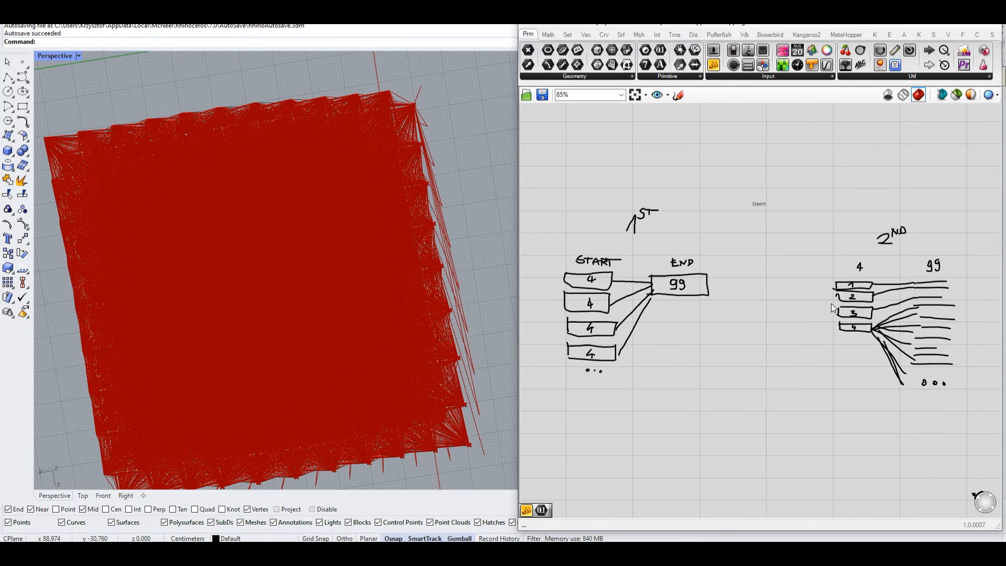
# Inspect the data trees of the Line component's Start Point and End Point inputs and its Line output.
pyautogui.scroll(-6, 828, 300)
pyautogui.moveTo(750, 180); pyautogui.dragTo(794, 226, button='right')
pyautogui.scroll(5, 794, 226)
pyautogui.scroll(5, 810, 229)
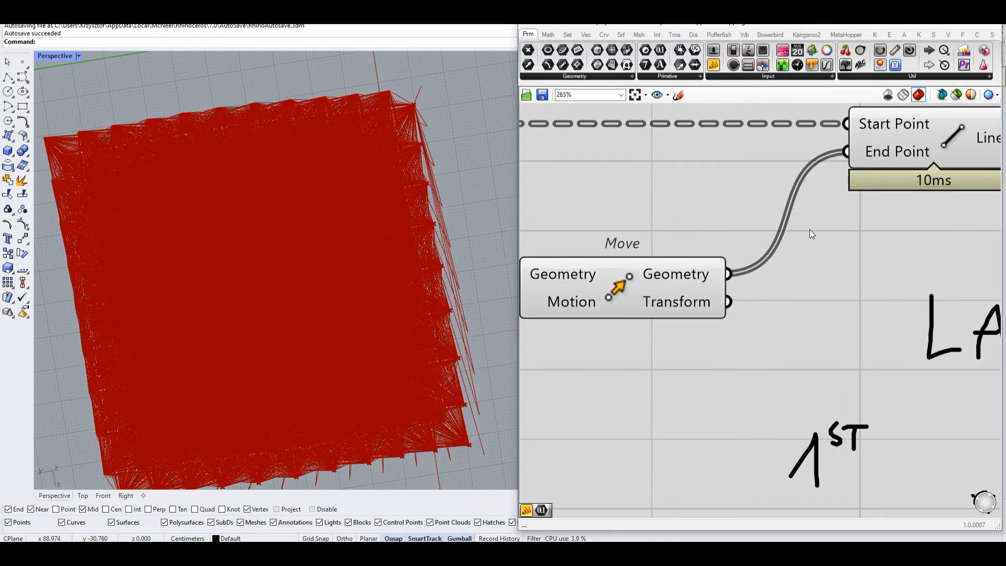
pyautogui.moveTo(793, 145); pyautogui.dragTo(744, 235, button='right')
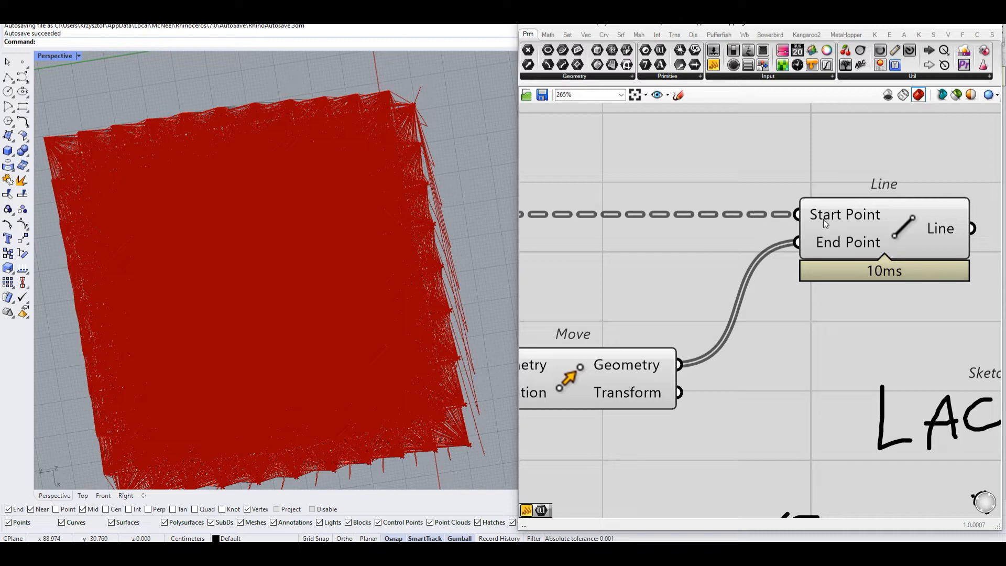
pyautogui.moveTo(827, 242)
pyautogui.moveTo(949, 228)
pyautogui.scroll(2, 949, 228)
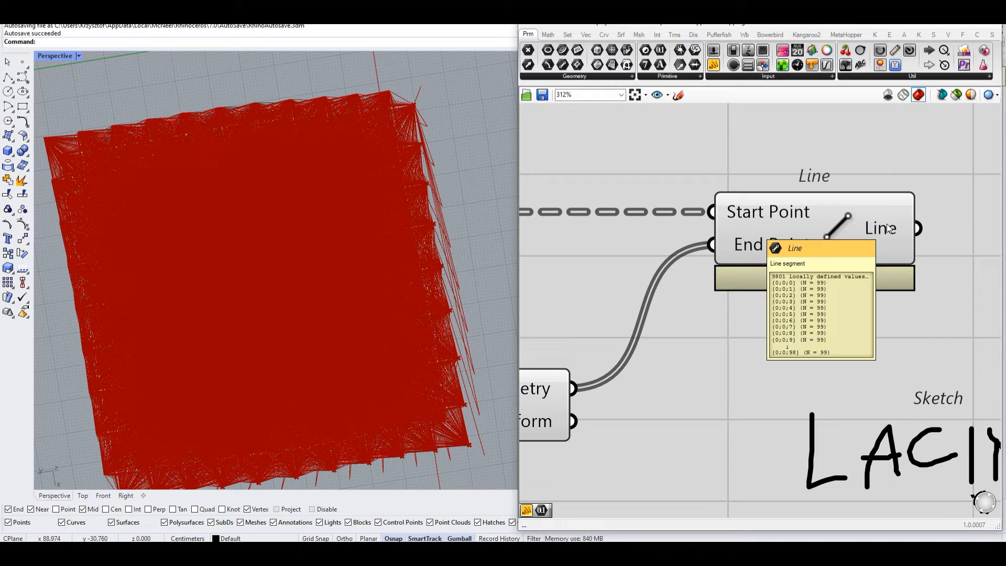
pyautogui.click(835, 240)
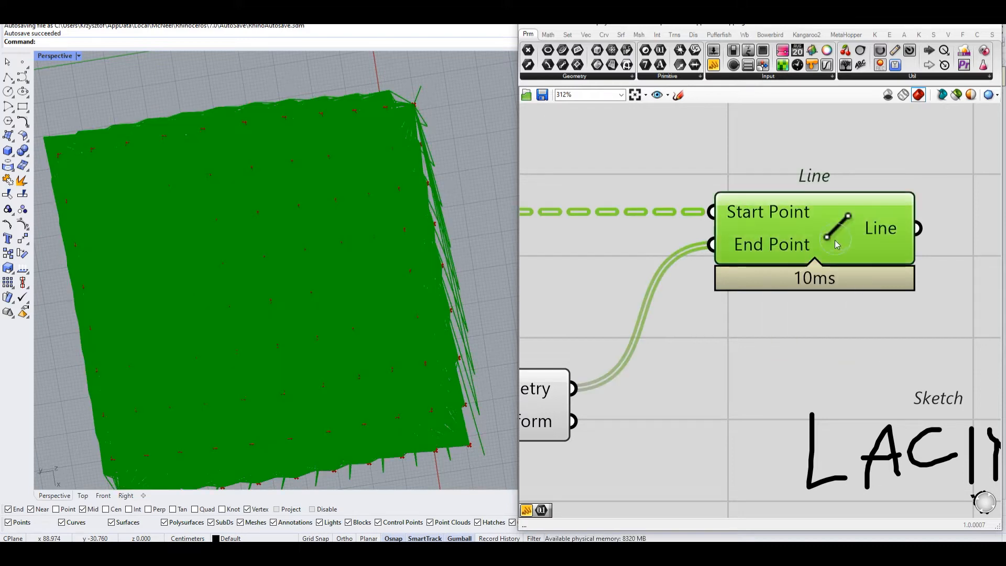
pyautogui.click(845, 295)
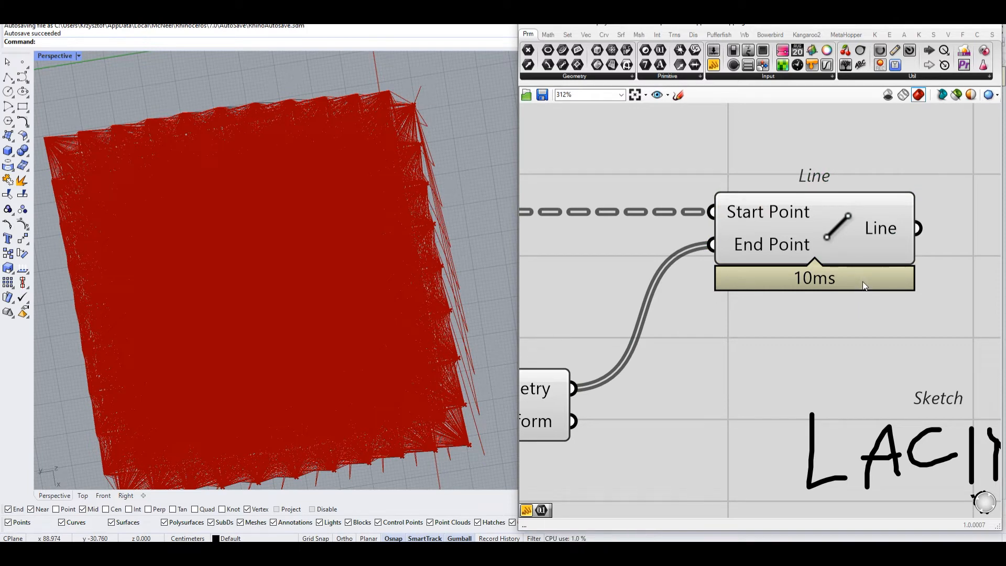
pyautogui.moveTo(841, 279); pyautogui.dragTo(783, 289, button='right')
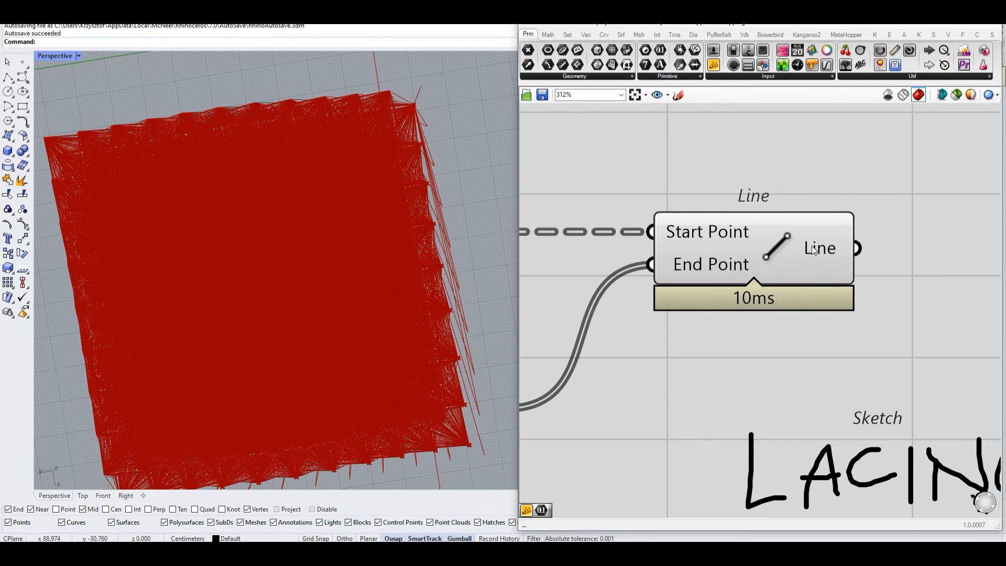
# Compare the LACING notes with the wires feeding the Line component's Start Point and End Point.
pyautogui.scroll(-4, 750, 297)
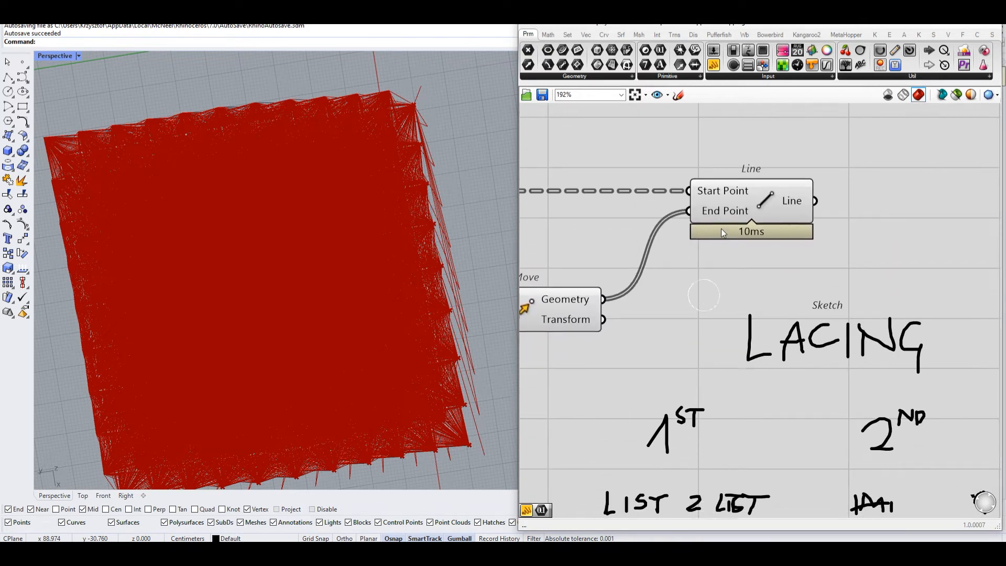
pyautogui.scroll(-2, 858, 238)
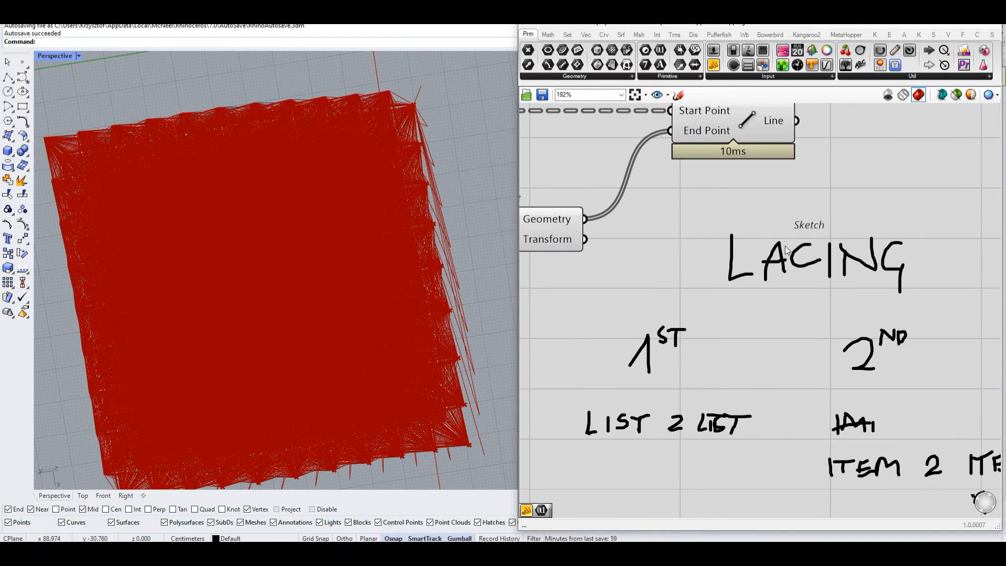
pyautogui.scroll(-5, 829, 273)
pyautogui.scroll(12, 737, 203)
pyautogui.click(821, 255)
pyautogui.click(754, 330)
pyautogui.moveTo(740, 180); pyautogui.dragTo(650, 242)
pyautogui.moveTo(634, 255); pyautogui.dragTo(747, 177)
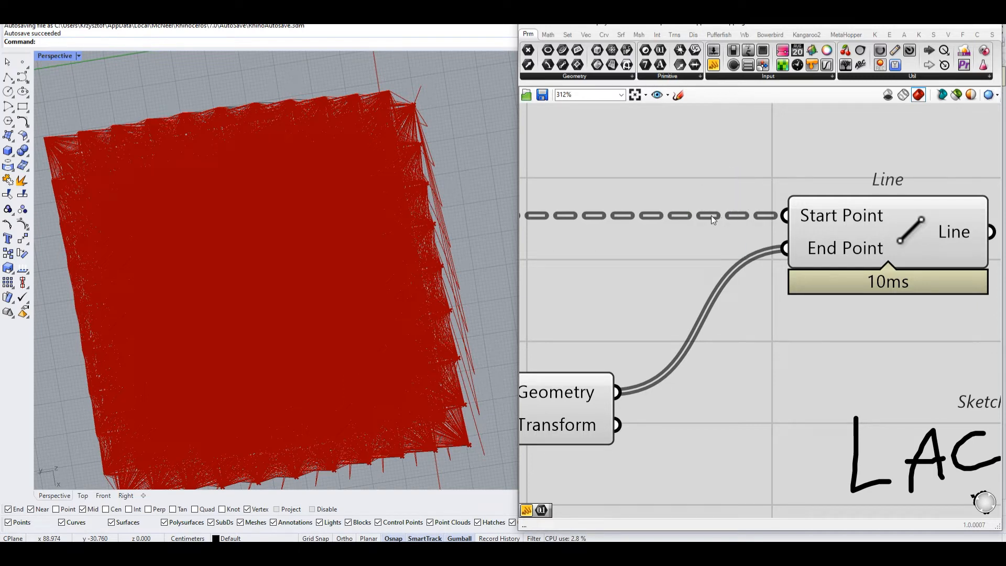
pyautogui.moveTo(754, 235); pyautogui.dragTo(571, 195)
pyautogui.moveTo(729, 370); pyautogui.dragTo(668, 289)
pyautogui.scroll(-3, 734, 265)
pyautogui.scroll(1, 779, 271)
pyautogui.click(781, 258)
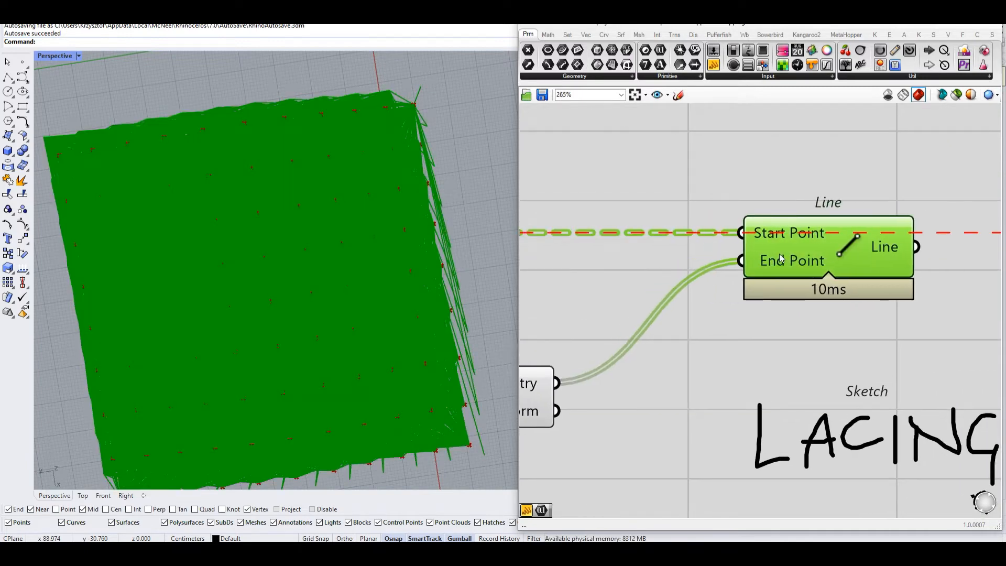
pyautogui.click(763, 316)
# Move the LACING sketch down, away from the Line component and closer to the matching diagrams.
pyautogui.scroll(-8, 761, 315)
pyautogui.moveTo(785, 285)
pyautogui.mouseDown()
pyautogui.moveTo(797, 330)
pyautogui.moveTo(816, 335)
pyautogui.mouseUp()
pyautogui.scroll(3, 725, 274)
pyautogui.scroll(4, 729, 267)
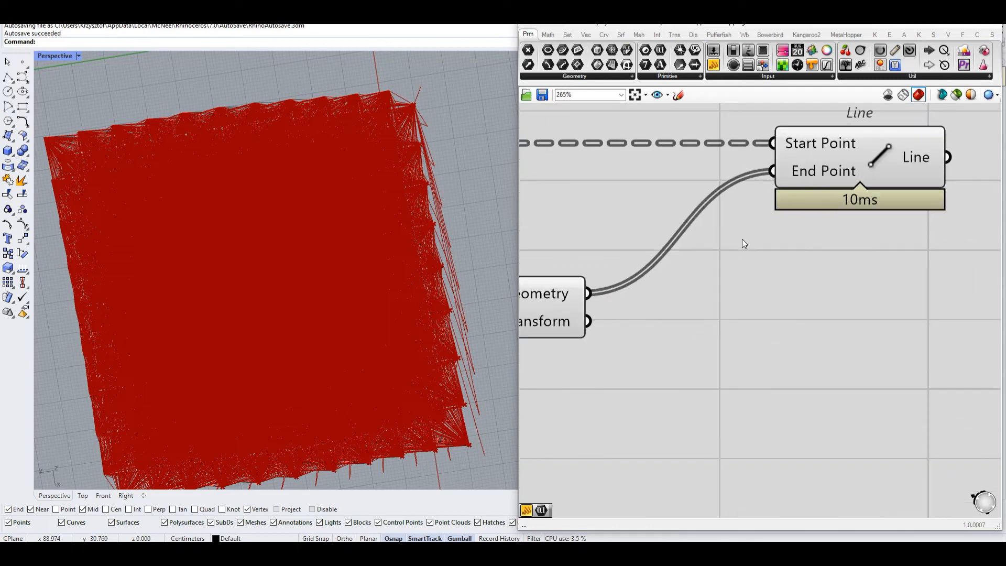
pyautogui.click(847, 158)
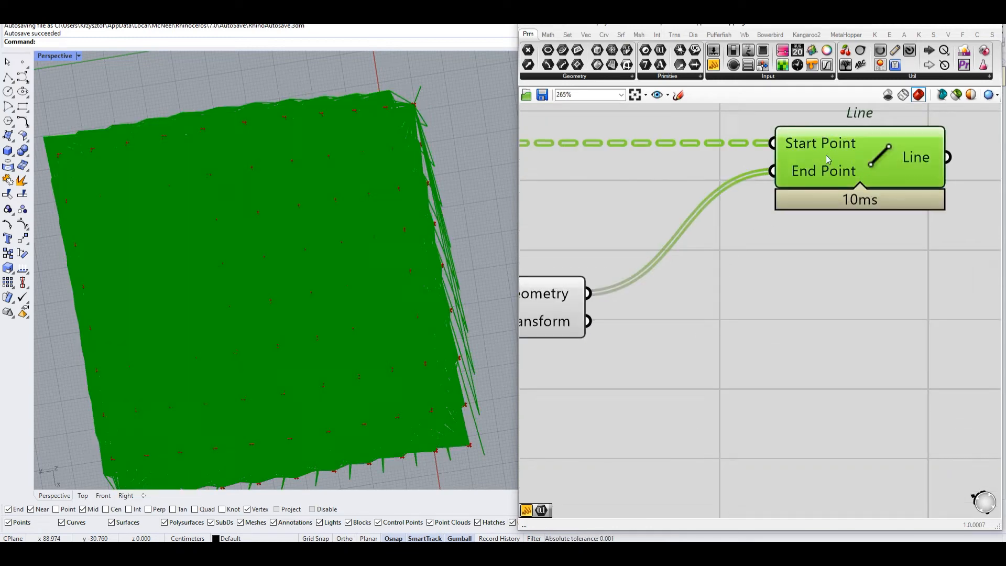
pyautogui.moveTo(746, 242); pyautogui.dragTo(763, 269, button='right')
pyautogui.moveTo(827, 209)
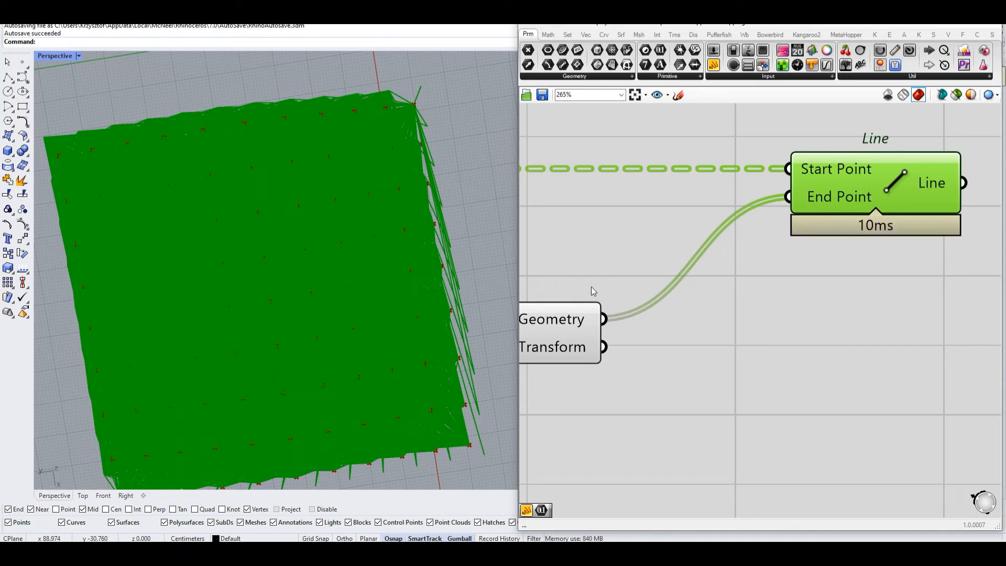
pyautogui.rightClick(582, 321)
pyautogui.click(631, 269)
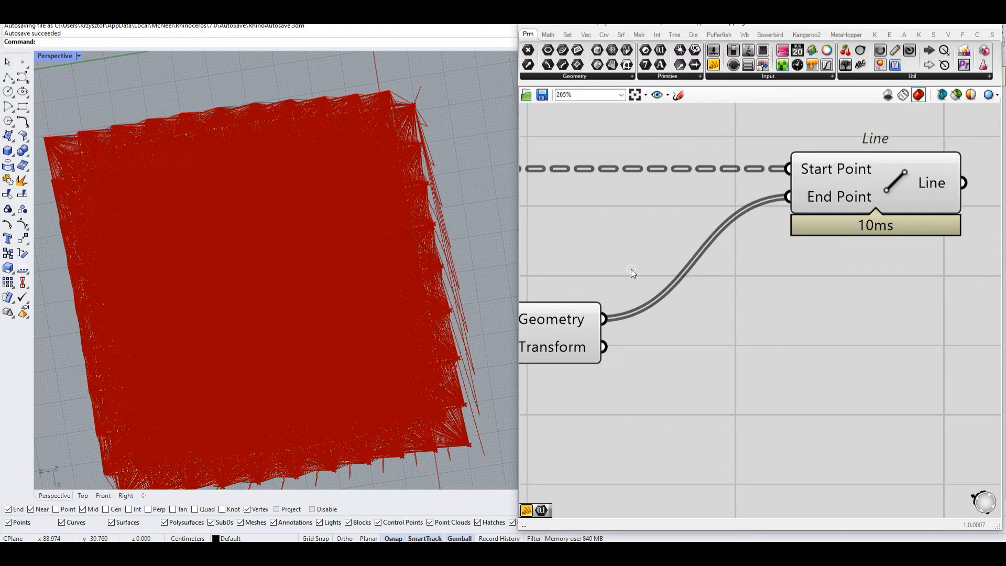
pyautogui.moveTo(631, 269); pyautogui.dragTo(706, 252, button='right')
pyautogui.rightClick(635, 303)
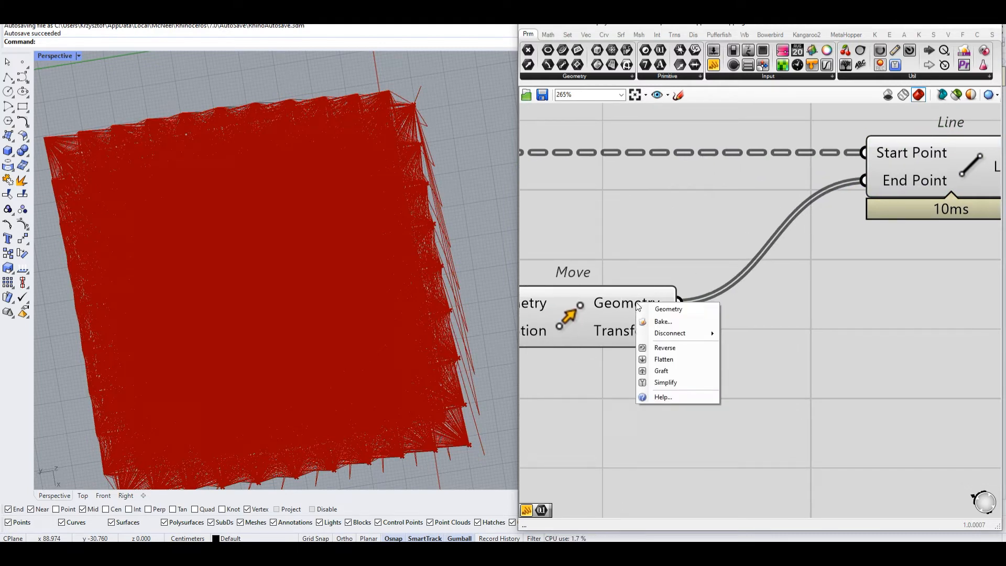
# Place a Graft Tree component on the canvas between the Move and Line components.
pyautogui.doubleClick(801, 340)
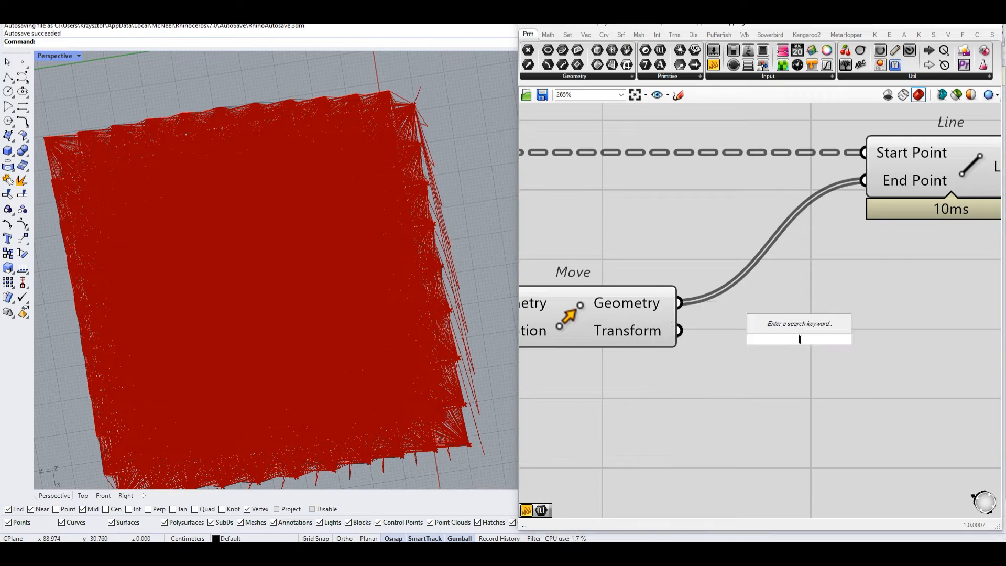
pyautogui.write('graf')
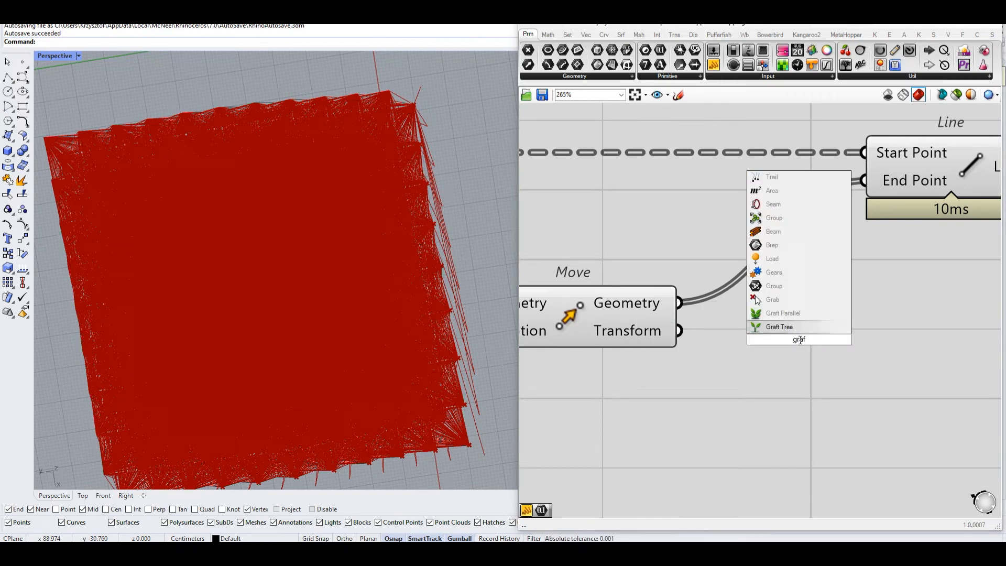
pyautogui.press('Return')
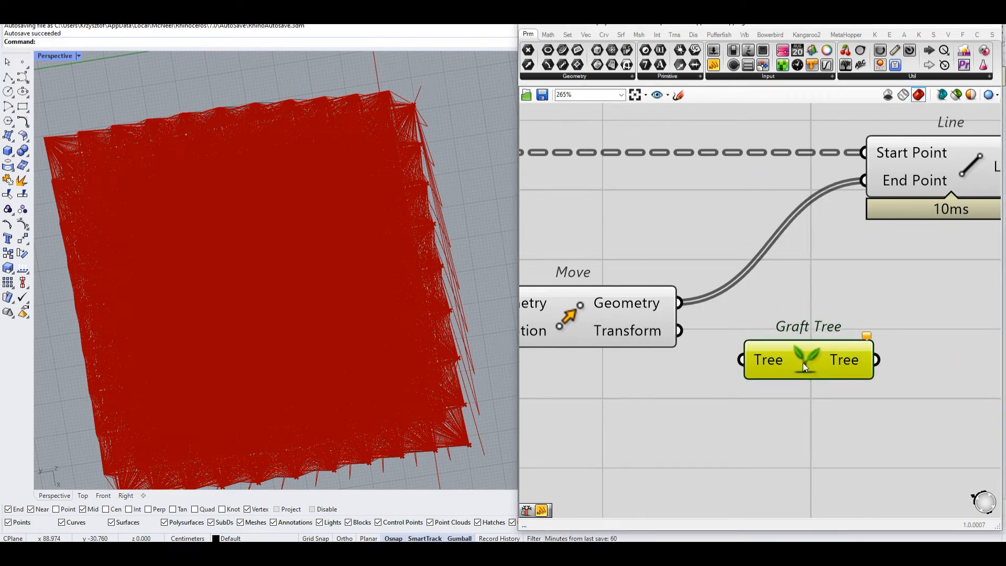
# Graft the Geometry output of the Move component that feeds the Line's End Point.
pyautogui.rightClick(656, 308)
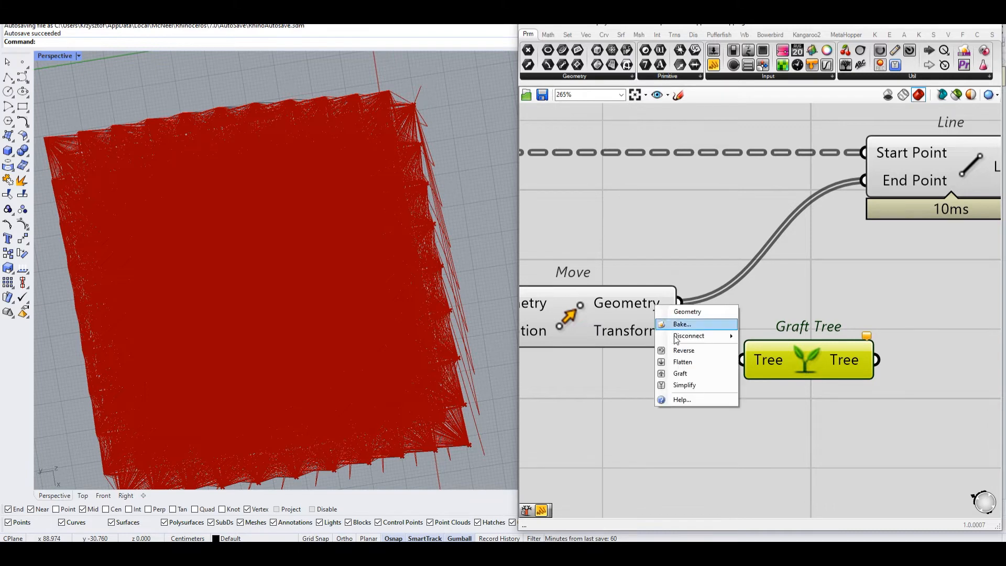
pyautogui.click(681, 374)
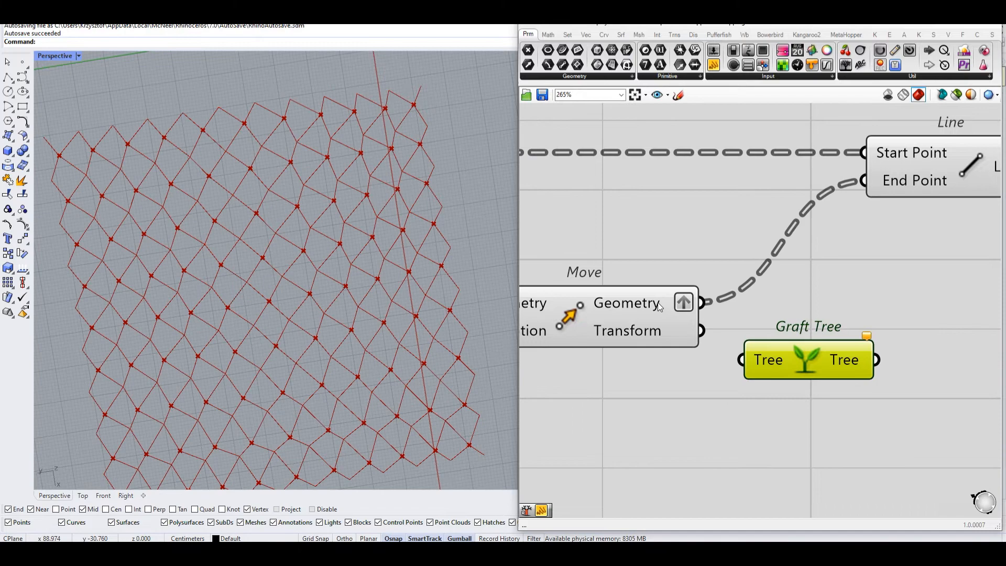
pyautogui.moveTo(659, 308)
# Delete the unconnected Graft Tree component.
pyautogui.moveTo(857, 222); pyautogui.dragTo(754, 297, button='right')
pyautogui.moveTo(713, 432); pyautogui.dragTo(784, 399)
pyautogui.press('Delete')
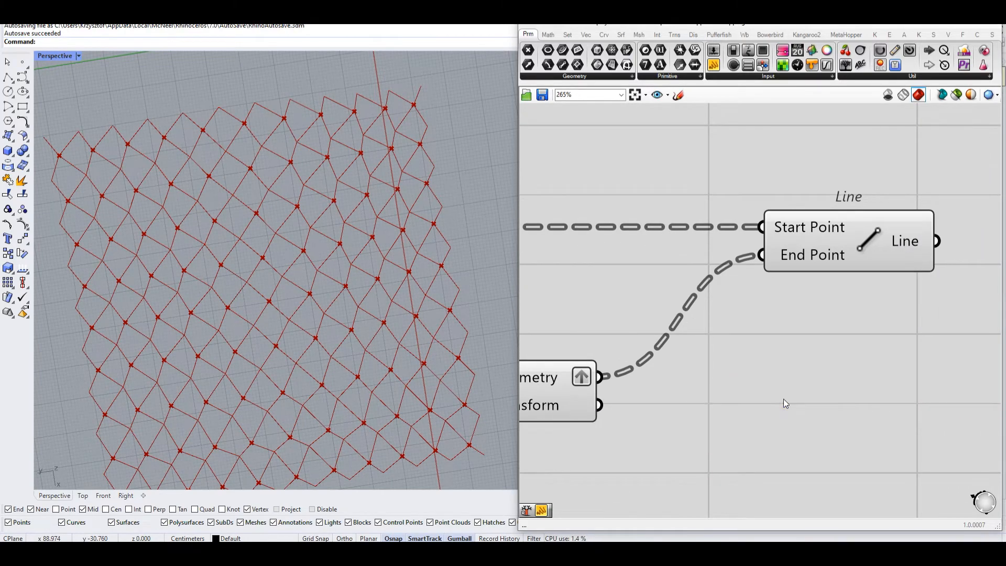
# Check the line structure in a tilted perspective and compare the branches of the Line's Start Point and End Point.
pyautogui.moveTo(378, 191); pyautogui.dragTo(352, 325, button='right')
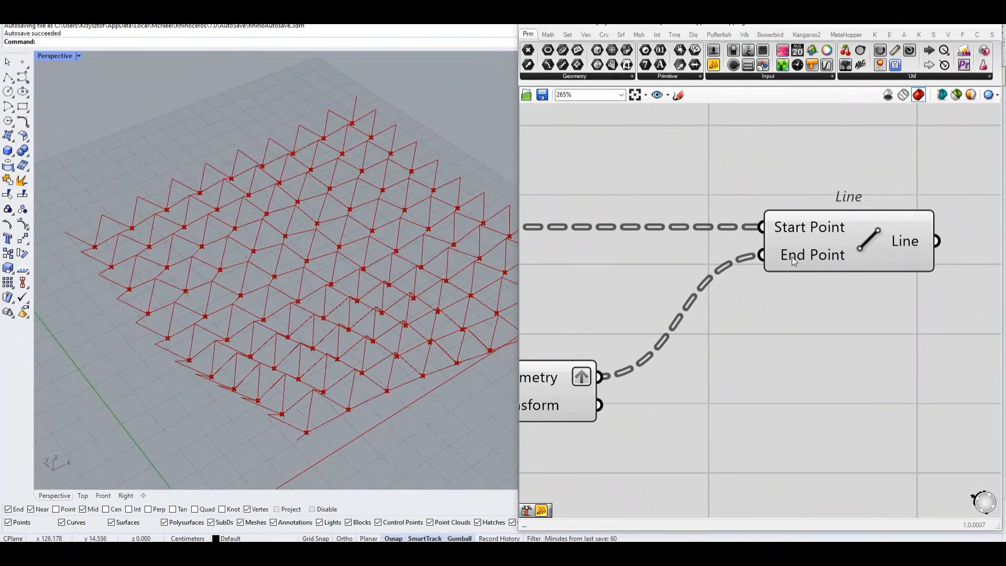
pyautogui.scroll(2, 793, 259)
pyautogui.moveTo(695, 243)
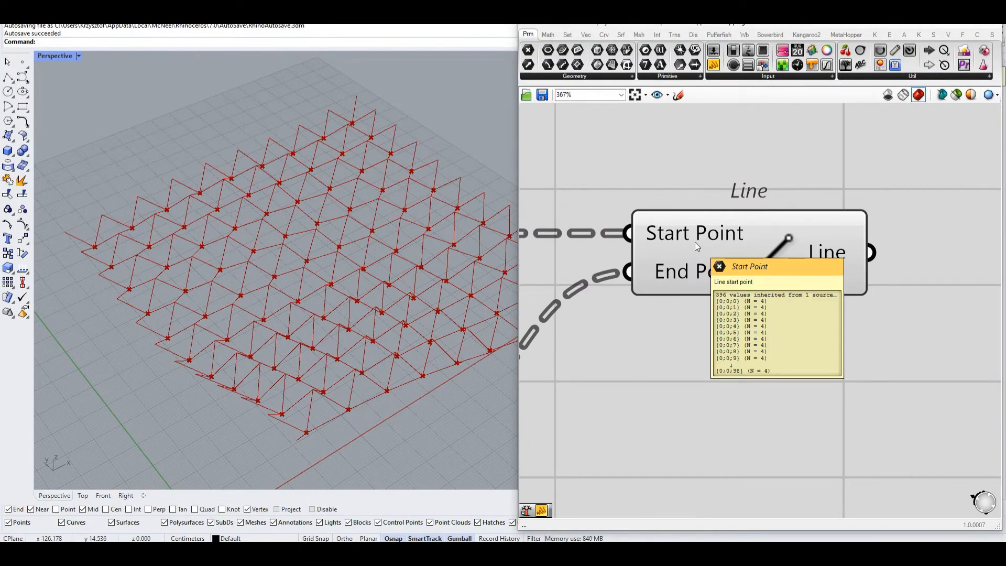
pyautogui.moveTo(696, 273)
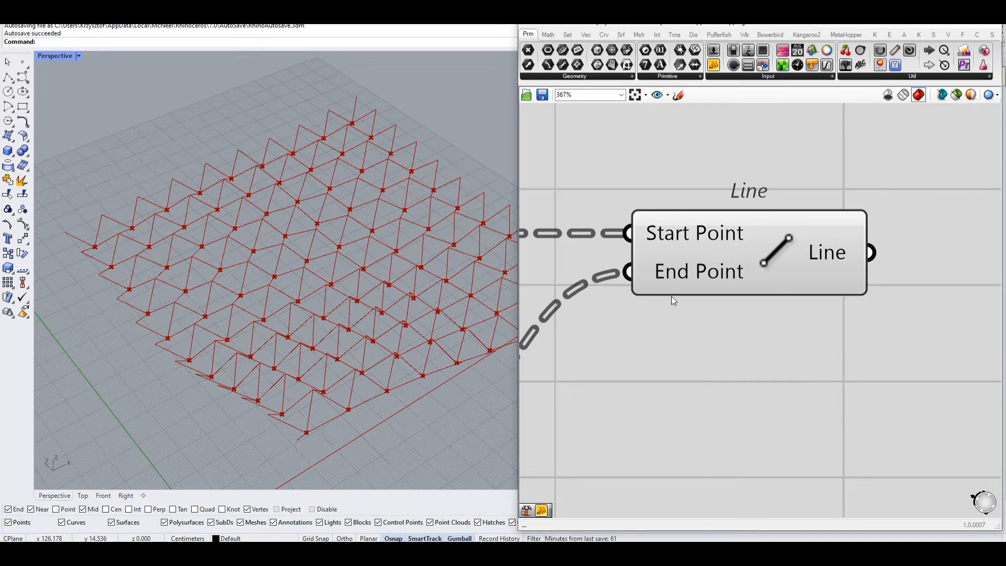
# Sketch a stack of eight horizontal strokes below the START and END diagram, with an arrow leading away from it.
pyautogui.scroll(-4, 690, 287)
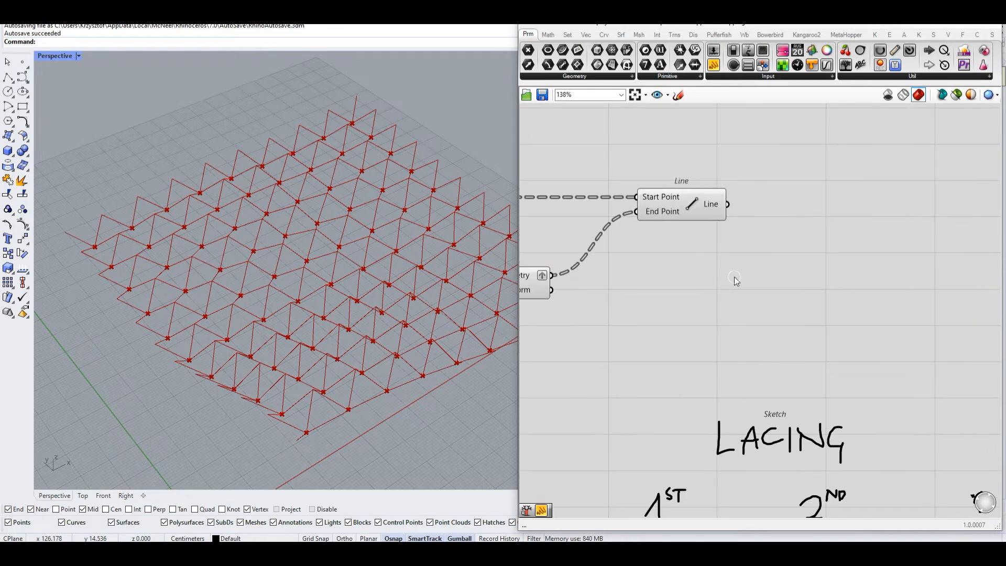
pyautogui.click(678, 95)
pyautogui.scroll(-6, 735, 303)
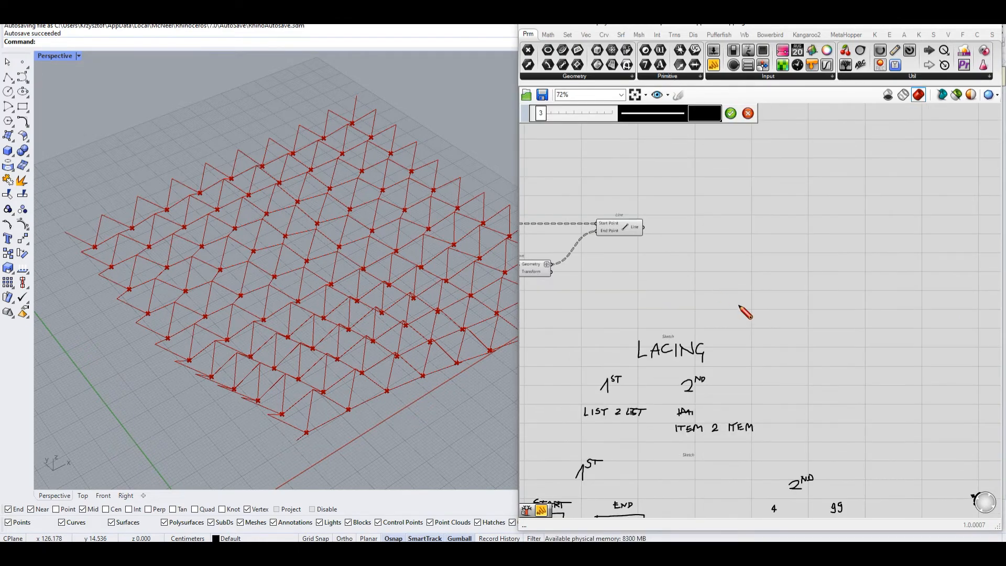
pyautogui.scroll(4, 760, 325)
pyautogui.scroll(-6, 787, 264)
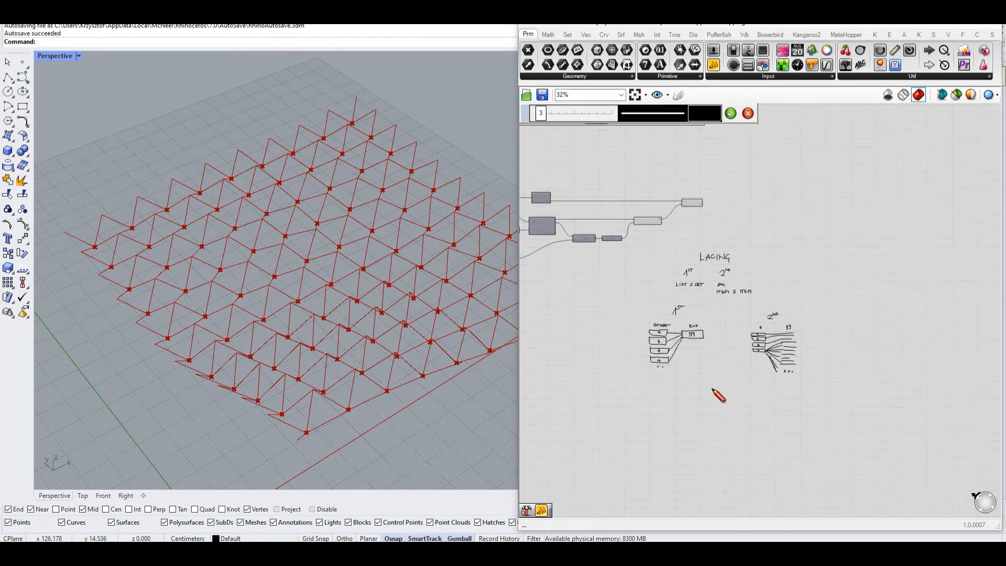
pyautogui.scroll(3, 704, 409)
pyautogui.scroll(4, 682, 387)
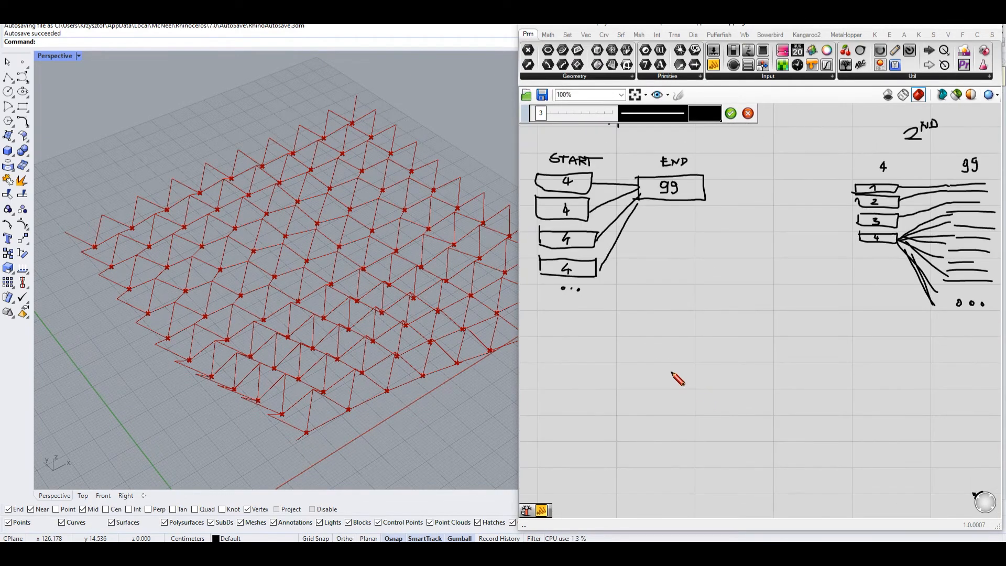
pyautogui.scroll(-4, 655, 362)
pyautogui.scroll(5, 668, 324)
pyautogui.moveTo(601, 302); pyautogui.dragTo(666, 301)
pyautogui.moveTo(606, 319); pyautogui.dragTo(673, 320)
pyautogui.moveTo(595, 344)
pyautogui.mouseDown()
pyautogui.moveTo(678, 341)
pyautogui.moveTo(672, 363)
pyautogui.mouseUp()
pyautogui.moveTo(589, 388); pyautogui.dragTo(672, 381)
pyautogui.moveTo(594, 402); pyautogui.dragTo(668, 404)
pyautogui.moveTo(591, 439); pyautogui.dragTo(670, 441)
pyautogui.moveTo(587, 465); pyautogui.dragTo(662, 463)
pyautogui.moveTo(707, 368); pyautogui.dragTo(805, 317)
pyautogui.moveTo(756, 308)
pyautogui.mouseDown()
pyautogui.moveTo(814, 302)
pyautogui.moveTo(801, 334)
pyautogui.mouseUp()
# Draw four open pouch shapes beyond the arrowhead, each enclosing a small circle.
pyautogui.scroll(1, 878, 265)
pyautogui.moveTo(861, 244)
pyautogui.mouseDown()
pyautogui.moveTo(912, 283)
pyautogui.moveTo(881, 241)
pyautogui.mouseUp()
pyautogui.moveTo(888, 286); pyautogui.dragTo(879, 274)
pyautogui.scroll(-3, 845, 317)
pyautogui.scroll(1, 869, 346)
pyautogui.moveTo(851, 317)
pyautogui.mouseDown()
pyautogui.moveTo(877, 342)
pyautogui.moveTo(865, 314)
pyautogui.mouseUp()
pyautogui.moveTo(861, 341); pyautogui.dragTo(860, 339)
pyautogui.moveTo(852, 379)
pyautogui.mouseDown()
pyautogui.moveTo(867, 407)
pyautogui.moveTo(864, 382)
pyautogui.mouseUp()
pyautogui.moveTo(845, 405); pyautogui.dragTo(846, 403)
pyautogui.moveTo(912, 350)
pyautogui.mouseDown()
pyautogui.moveTo(893, 401)
pyautogui.moveTo(920, 362)
pyautogui.moveTo(916, 387)
pyautogui.mouseUp()
pyautogui.scroll(-1, 917, 383)
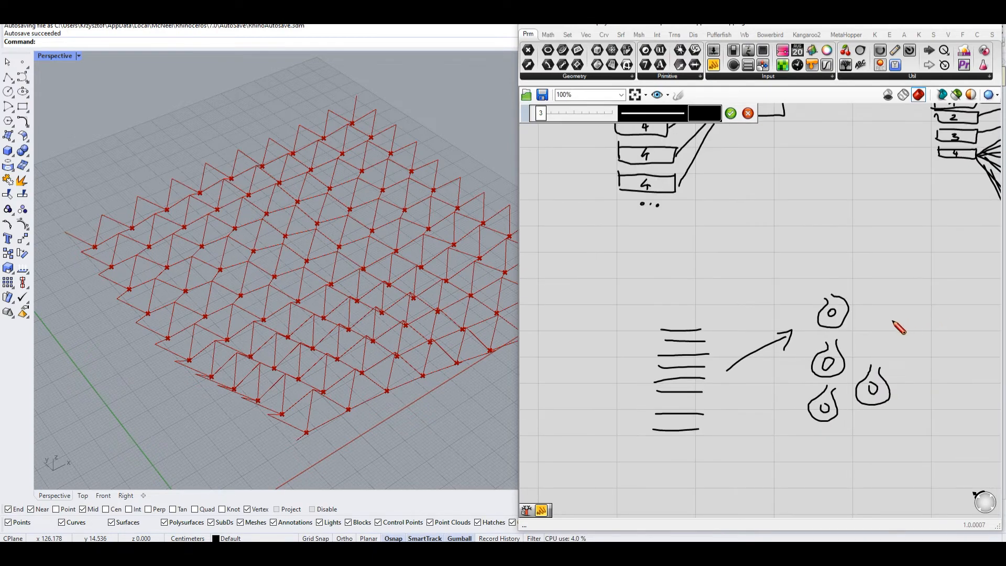
# Add a mark above the arrow and finish the sketch.
pyautogui.scroll(1, 829, 348)
pyautogui.scroll(-1, 758, 283)
pyautogui.scroll(2, 744, 307)
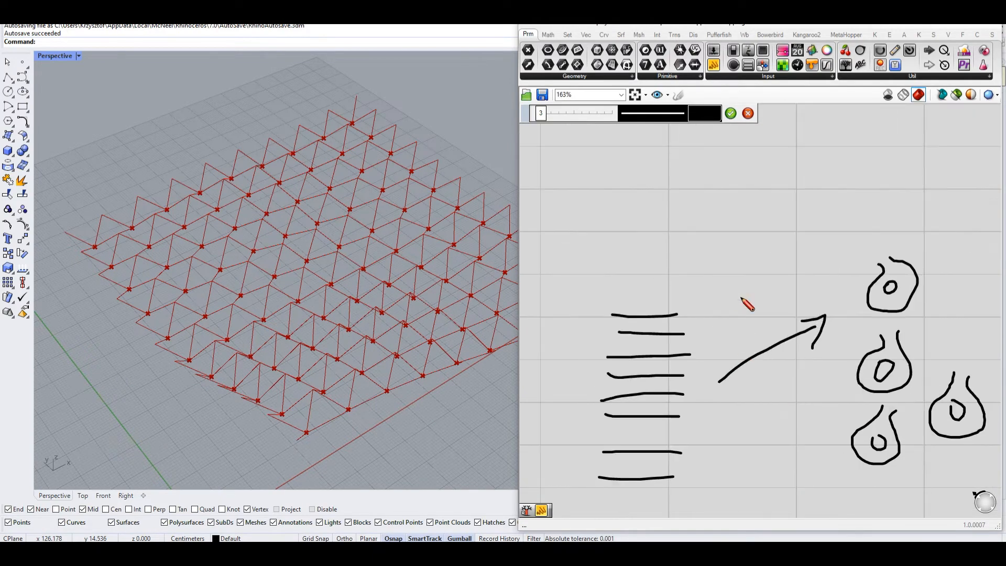
pyautogui.moveTo(734, 291)
pyautogui.mouseDown()
pyautogui.moveTo(744, 303)
pyautogui.moveTo(755, 287)
pyautogui.moveTo(775, 295)
pyautogui.moveTo(792, 286)
pyautogui.moveTo(783, 286)
pyautogui.mouseUp()
pyautogui.click(727, 115)
# Start a new sketch over the 1ST diagram, cross out 99 in the END box and write 1 beside it.
pyautogui.scroll(-5, 713, 390)
pyautogui.scroll(6, 710, 220)
pyautogui.scroll(-2, 797, 216)
pyautogui.moveTo(786, 262); pyautogui.dragTo(810, 334, button='right')
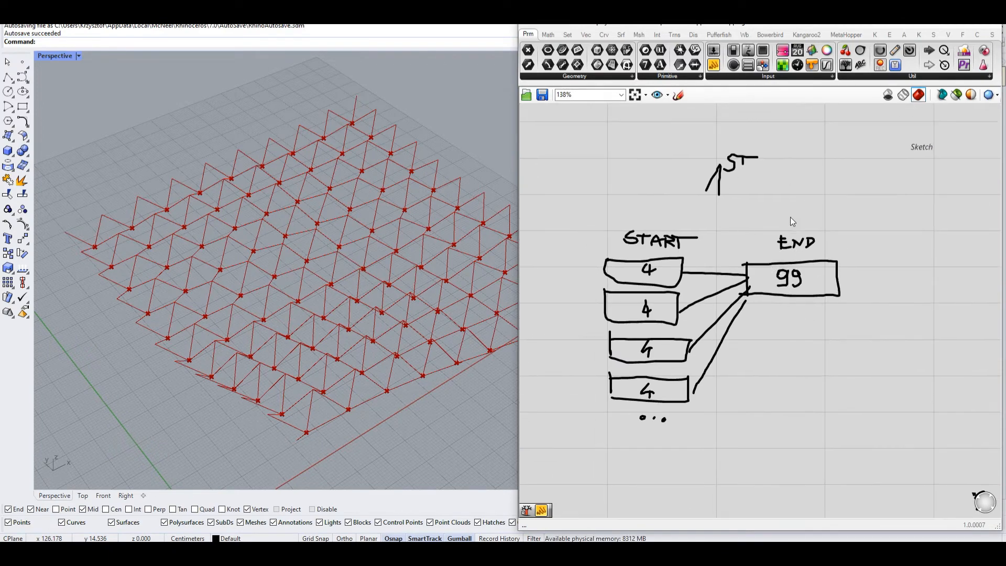
pyautogui.click(679, 95)
pyautogui.scroll(2, 786, 357)
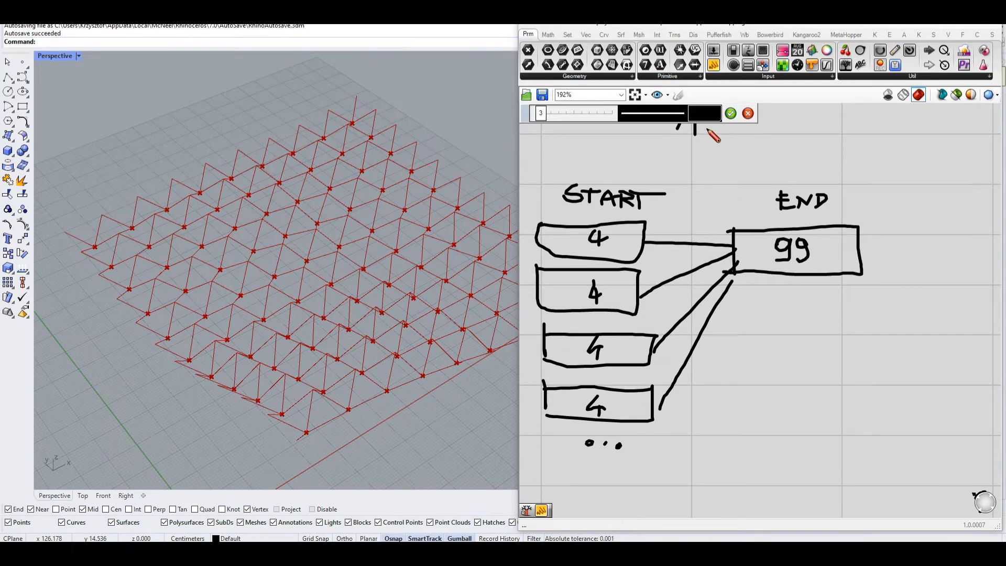
pyautogui.moveTo(767, 237)
pyautogui.mouseDown()
pyautogui.moveTo(795, 260)
pyautogui.moveTo(806, 239)
pyautogui.moveTo(832, 257)
pyautogui.mouseUp()
# Draw four more boxes below the END box and label each one 1.
pyautogui.moveTo(738, 282)
pyautogui.mouseDown()
pyautogui.moveTo(827, 285)
pyautogui.moveTo(854, 321)
pyautogui.moveTo(750, 310)
pyautogui.moveTo(745, 285)
pyautogui.moveTo(801, 313)
pyautogui.mouseUp()
pyautogui.moveTo(740, 335)
pyautogui.mouseDown()
pyautogui.moveTo(857, 329)
pyautogui.moveTo(802, 370)
pyautogui.moveTo(741, 339)
pyautogui.moveTo(800, 362)
pyautogui.mouseUp()
pyautogui.moveTo(734, 383)
pyautogui.mouseDown()
pyautogui.moveTo(740, 409)
pyautogui.moveTo(852, 376)
pyautogui.mouseUp()
pyautogui.moveTo(852, 375)
pyautogui.mouseDown()
pyautogui.moveTo(845, 410)
pyautogui.moveTo(728, 409)
pyautogui.moveTo(785, 408)
pyautogui.mouseUp()
pyautogui.moveTo(735, 433); pyautogui.dragTo(845, 433)
pyautogui.moveTo(849, 433)
pyautogui.mouseDown()
pyautogui.moveTo(844, 454)
pyautogui.moveTo(734, 466)
pyautogui.moveTo(734, 433)
pyautogui.moveTo(785, 455)
pyautogui.mouseUp()
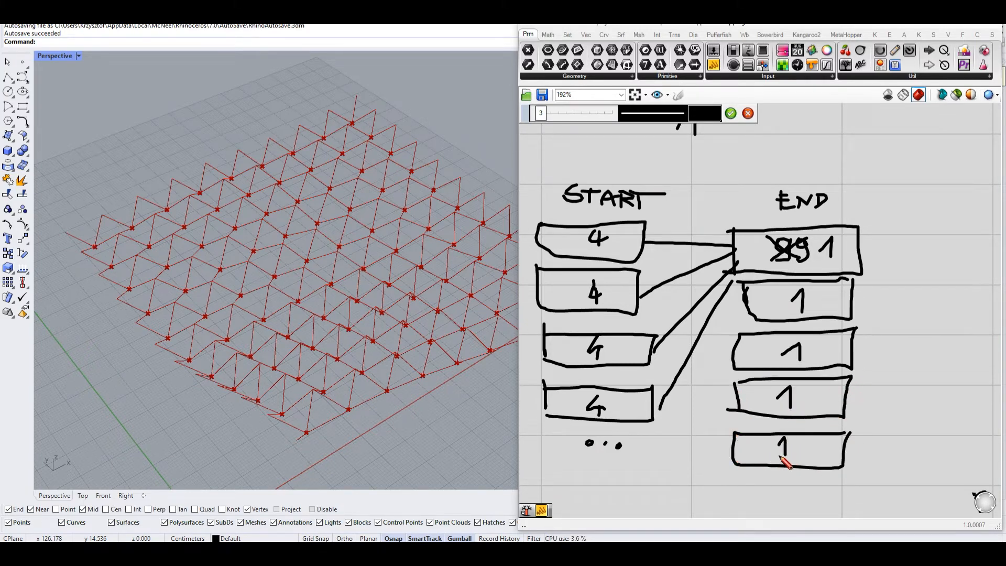
# Add a fifth START box labelled 4 over the old dots, with three continuation dots beneath it.
pyautogui.moveTo(545, 439)
pyautogui.mouseDown()
pyautogui.moveTo(648, 443)
pyautogui.moveTo(609, 474)
pyautogui.moveTo(546, 472)
pyautogui.mouseUp()
pyautogui.moveTo(546, 472)
pyautogui.mouseDown()
pyautogui.moveTo(546, 442)
pyautogui.moveTo(608, 462)
pyautogui.moveTo(603, 468)
pyautogui.mouseUp()
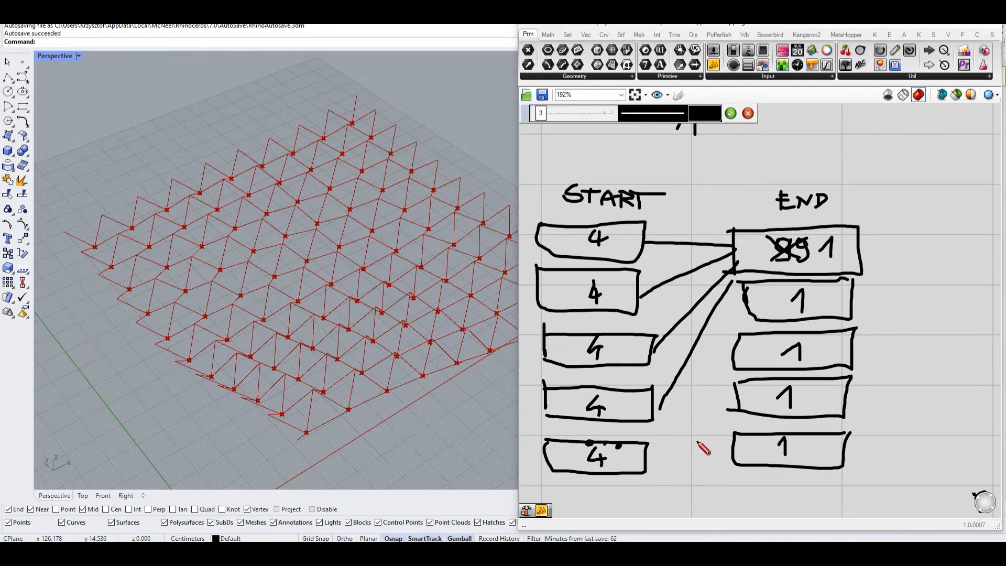
pyautogui.moveTo(575, 491); pyautogui.dragTo(581, 493)
pyautogui.click(608, 493)
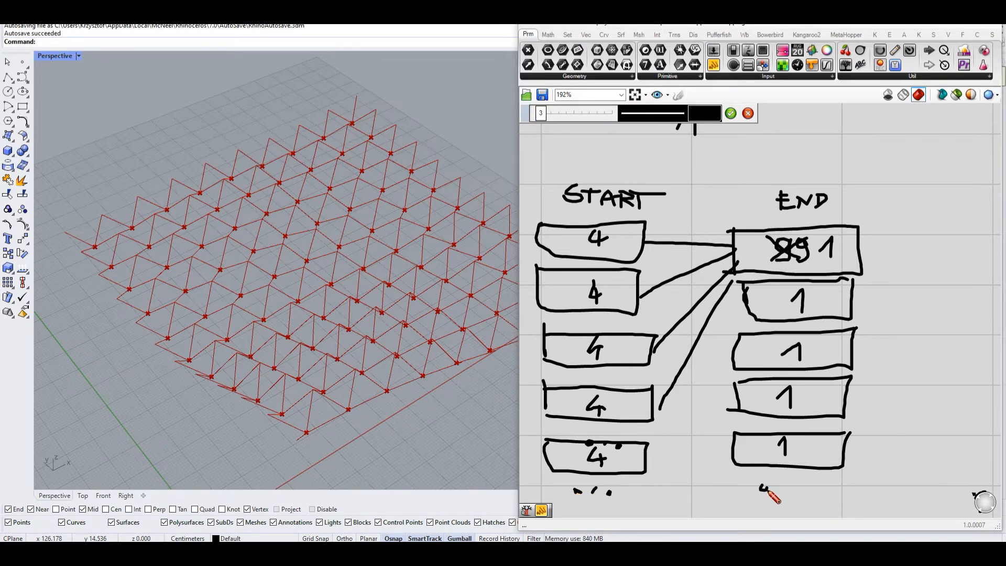
# Finish the continuation dots under the END column and draw a line from each START box to its matching END box.
pyautogui.moveTo(800, 485); pyautogui.dragTo(804, 490)
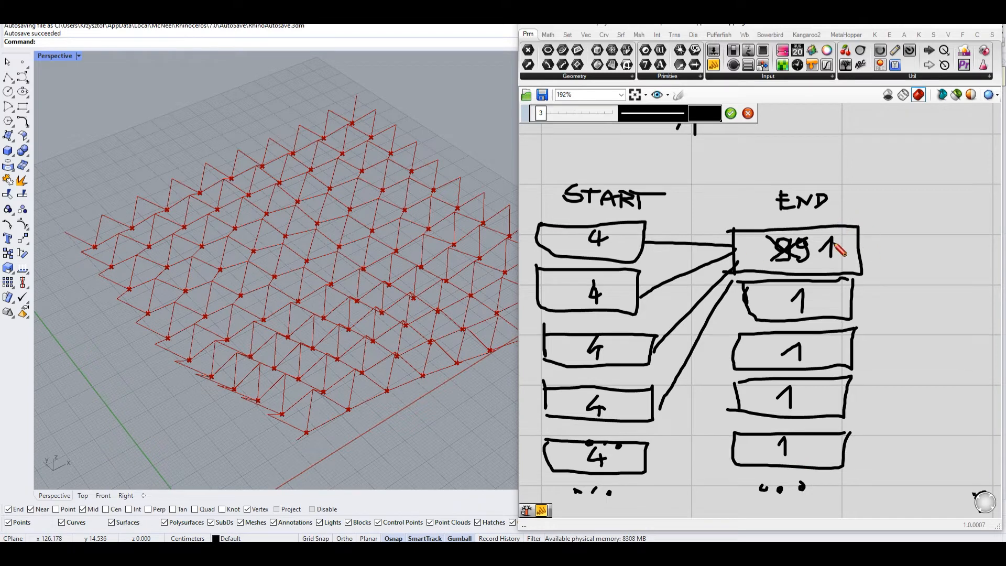
pyautogui.moveTo(658, 238); pyautogui.dragTo(727, 236)
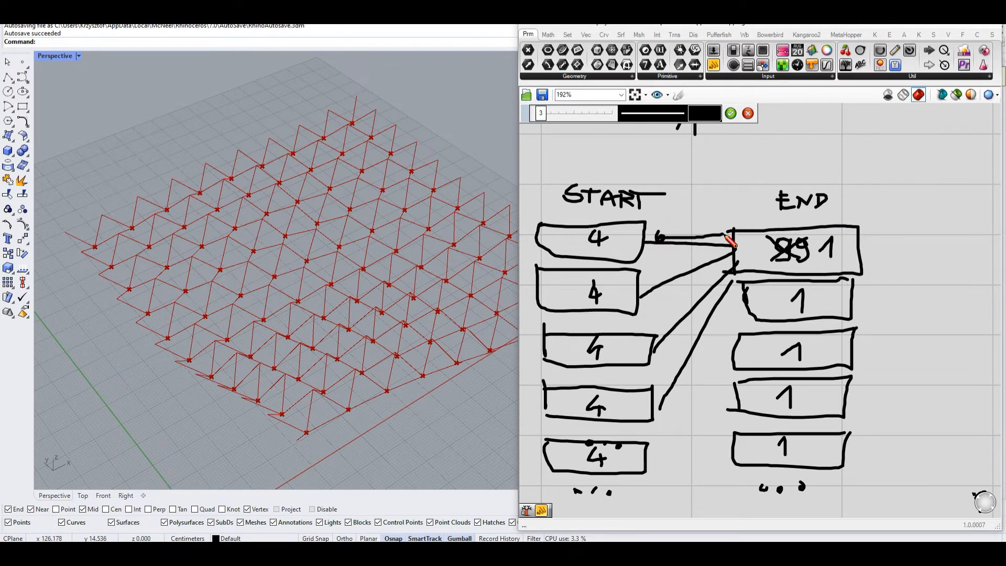
pyautogui.moveTo(660, 284); pyautogui.dragTo(734, 290)
pyautogui.moveTo(661, 347); pyautogui.dragTo(724, 349)
pyautogui.moveTo(667, 407); pyautogui.dragTo(722, 400)
pyautogui.moveTo(651, 452); pyautogui.dragTo(722, 449)
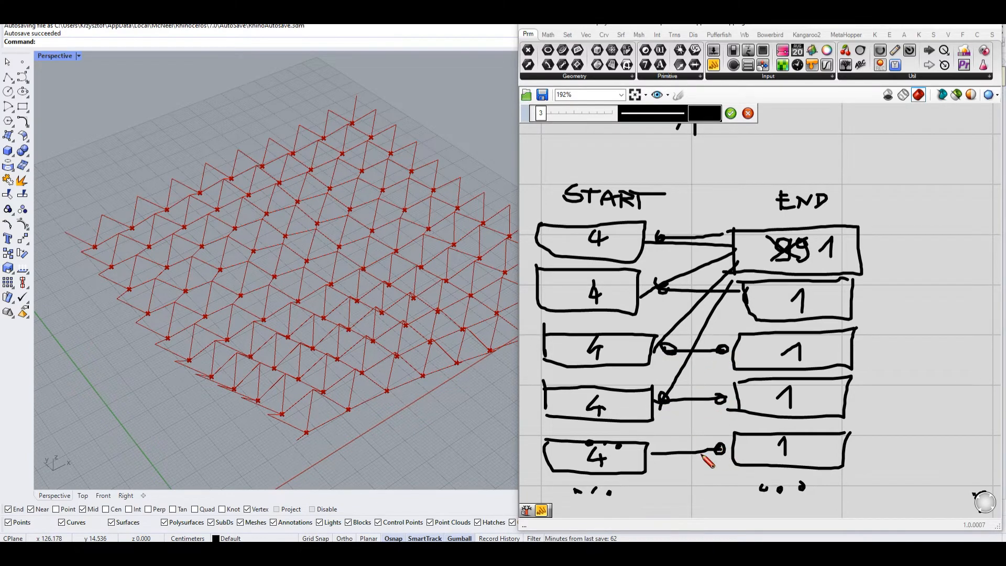
# Sketch a small diagram of four boxes all connected to one box beside the END column and finish the sketch.
pyautogui.scroll(-3, 653, 394)
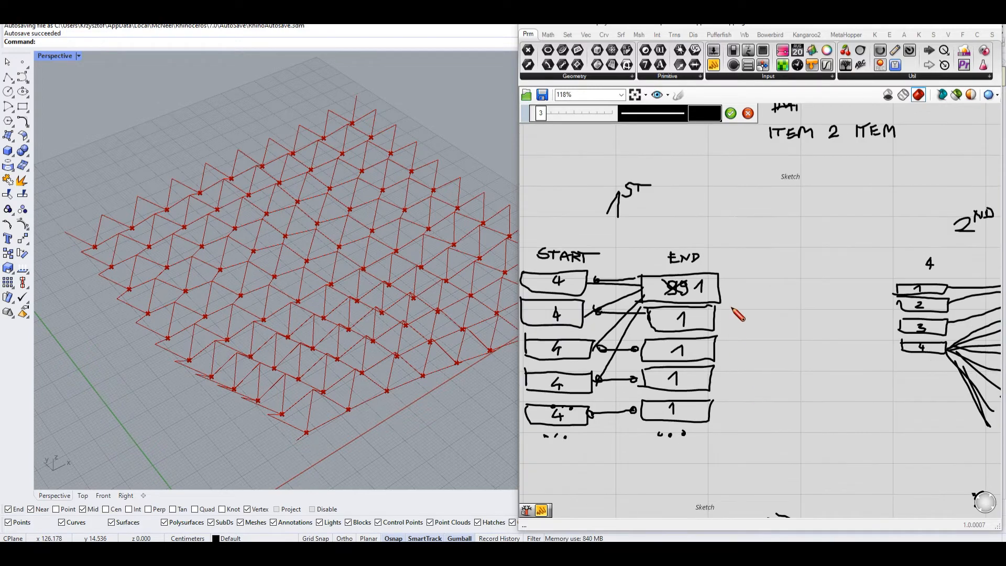
pyautogui.scroll(1, 756, 345)
pyautogui.moveTo(771, 320)
pyautogui.mouseDown()
pyautogui.moveTo(802, 354)
pyautogui.moveTo(774, 347)
pyautogui.moveTo(802, 371)
pyautogui.moveTo(774, 386)
pyautogui.moveTo(797, 388)
pyautogui.mouseUp()
pyautogui.moveTo(839, 321); pyautogui.dragTo(844, 336)
pyautogui.moveTo(809, 324); pyautogui.dragTo(833, 325)
pyautogui.moveTo(808, 345); pyautogui.dragTo(837, 339)
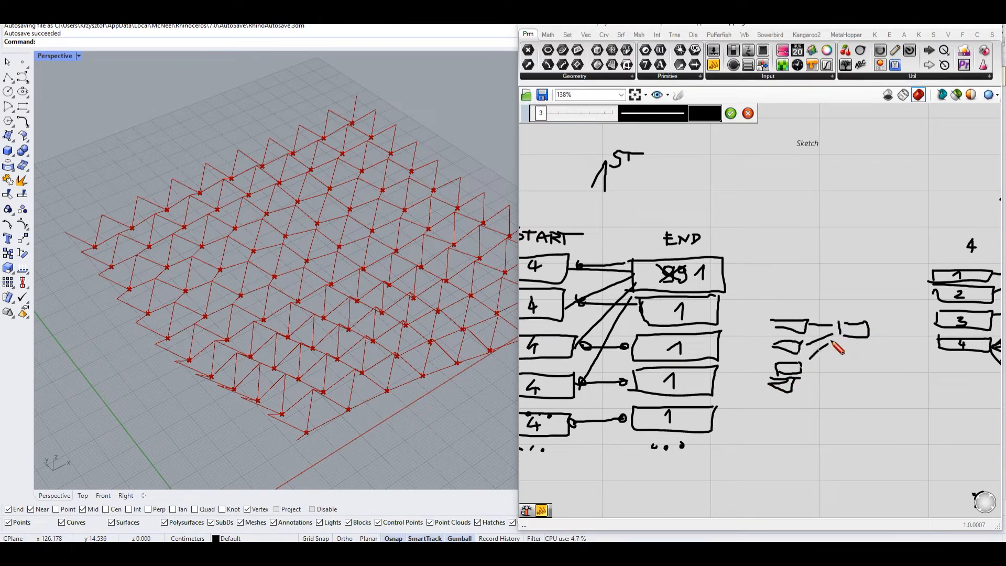
pyautogui.moveTo(807, 382); pyautogui.dragTo(839, 341)
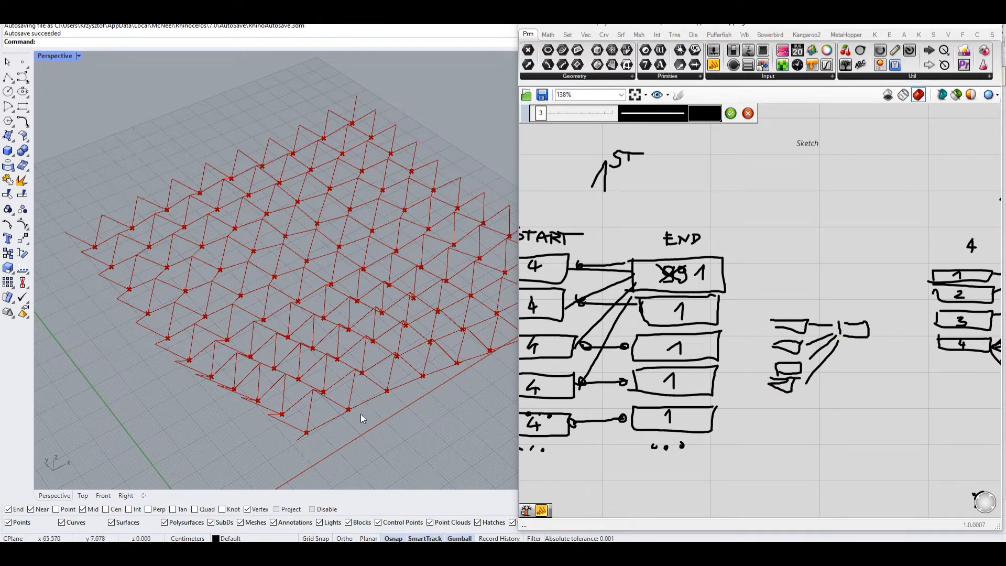
pyautogui.rightClick(800, 316)
pyautogui.scroll(-2, 794, 308)
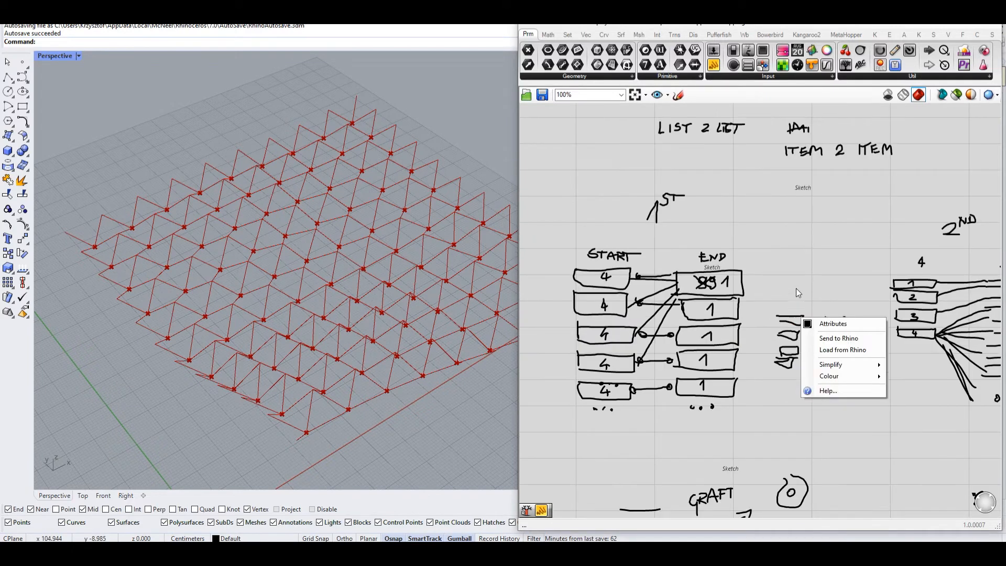
pyautogui.click(786, 282)
# Review the lacing, START/END and graft sketches as a whole.
pyautogui.scroll(-2, 779, 275)
pyautogui.scroll(-2, 778, 274)
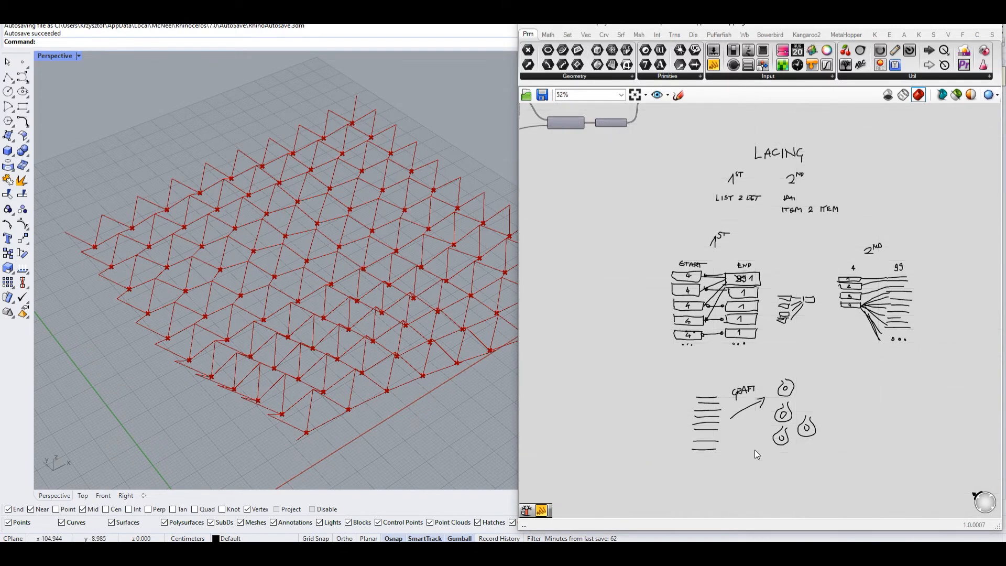
pyautogui.scroll(2, 724, 454)
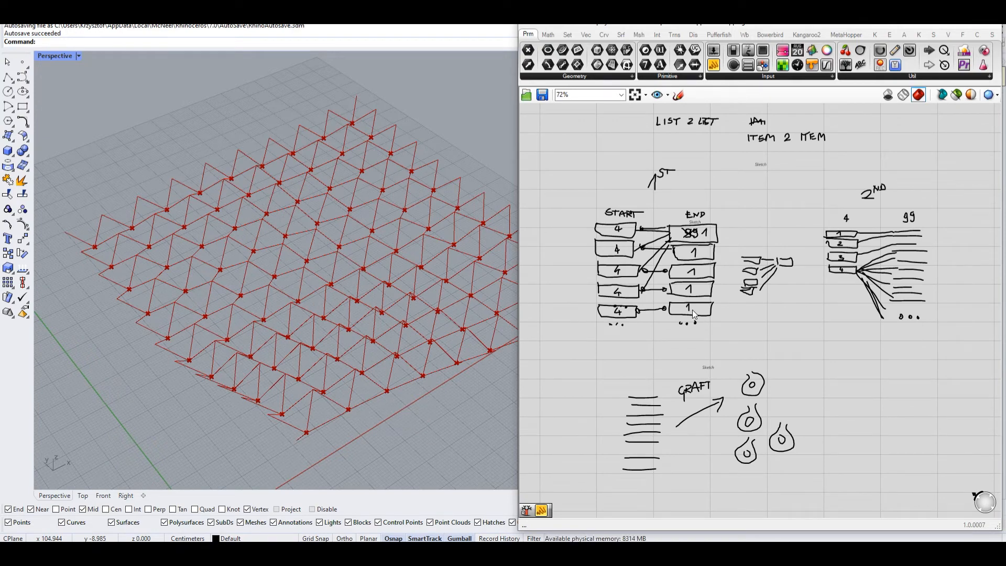
pyautogui.scroll(-3, 683, 329)
pyautogui.moveTo(616, 462); pyautogui.dragTo(867, 158)
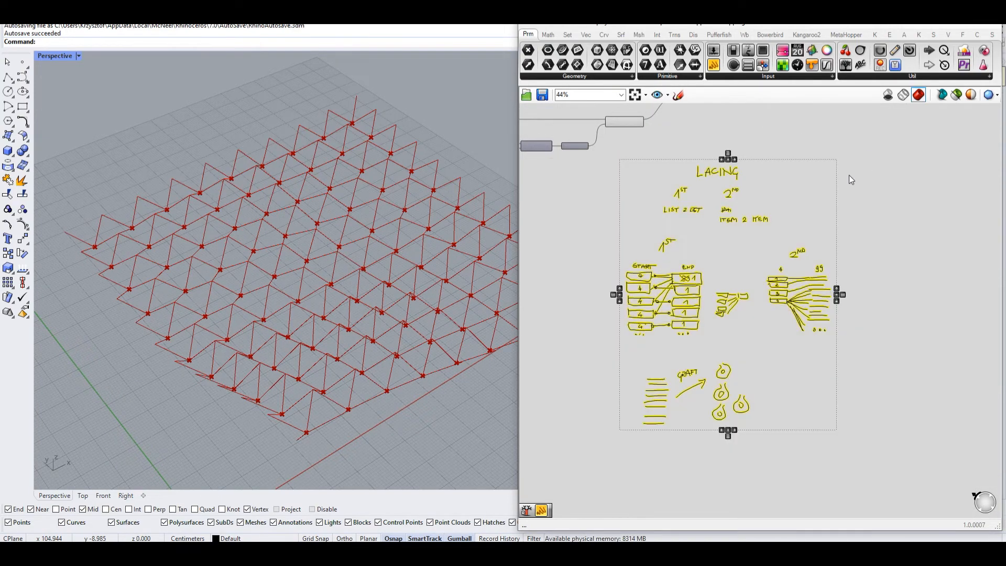
pyautogui.scroll(2, 707, 297)
pyautogui.moveTo(688, 293); pyautogui.dragTo(693, 342)
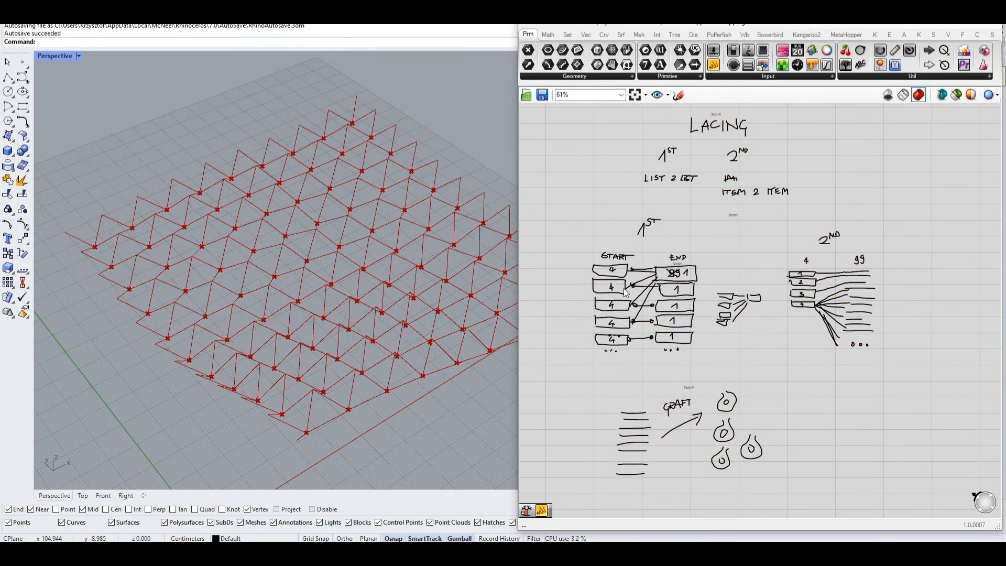
pyautogui.scroll(-4, 621, 289)
pyautogui.moveTo(590, 206); pyautogui.dragTo(721, 351)
pyautogui.scroll(8, 702, 161)
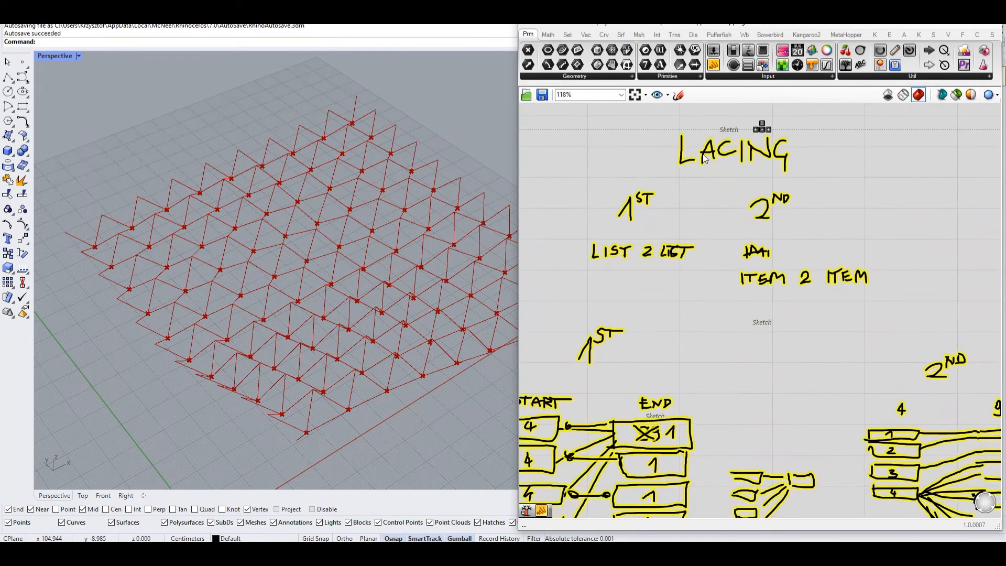
pyautogui.moveTo(711, 153); pyautogui.dragTo(772, 378, button='right')
pyautogui.scroll(-3, 771, 378)
pyautogui.click(722, 245)
# Place a Curve parameter to the right of the Line component, fed by the Line output.
pyautogui.scroll(7, 724, 230)
pyautogui.moveTo(691, 130)
pyautogui.mouseDown(button='right')
pyautogui.moveTo(723, 230)
pyautogui.moveTo(683, 215)
pyautogui.moveTo(629, 239)
pyautogui.mouseUp(button='right')
pyautogui.click(695, 202)
pyautogui.click(832, 184)
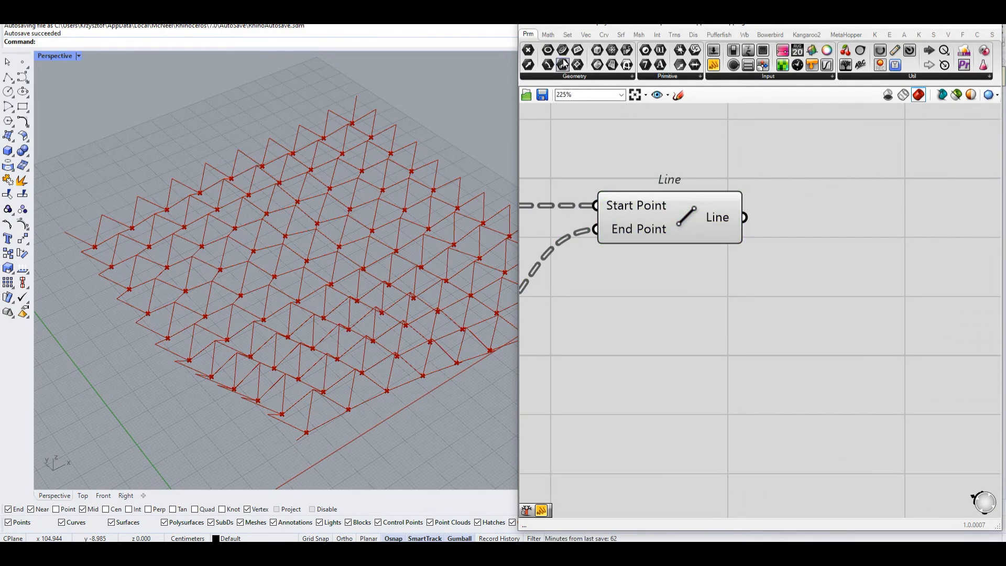
pyautogui.moveTo(564, 51); pyautogui.dragTo(729, 216)
pyautogui.moveTo(914, 218); pyautogui.dragTo(933, 218)
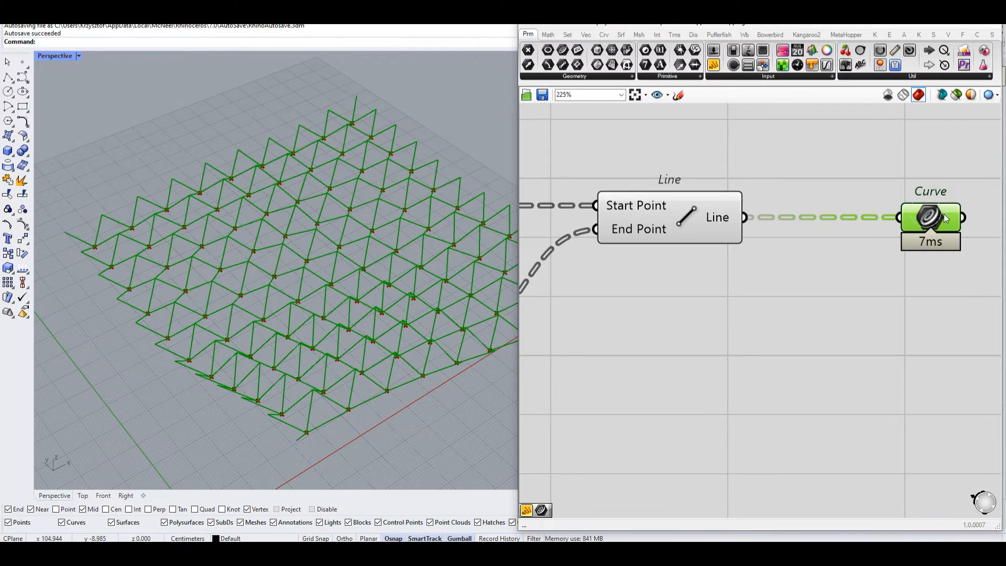
pyautogui.moveTo(966, 216); pyautogui.dragTo(758, 252, button='right')
pyautogui.moveTo(728, 252); pyautogui.dragTo(793, 252)
# Add a panel reading "Primary struts" just above the Curve parameter.
pyautogui.doubleClick(787, 199)
pyautogui.write('//Prima')
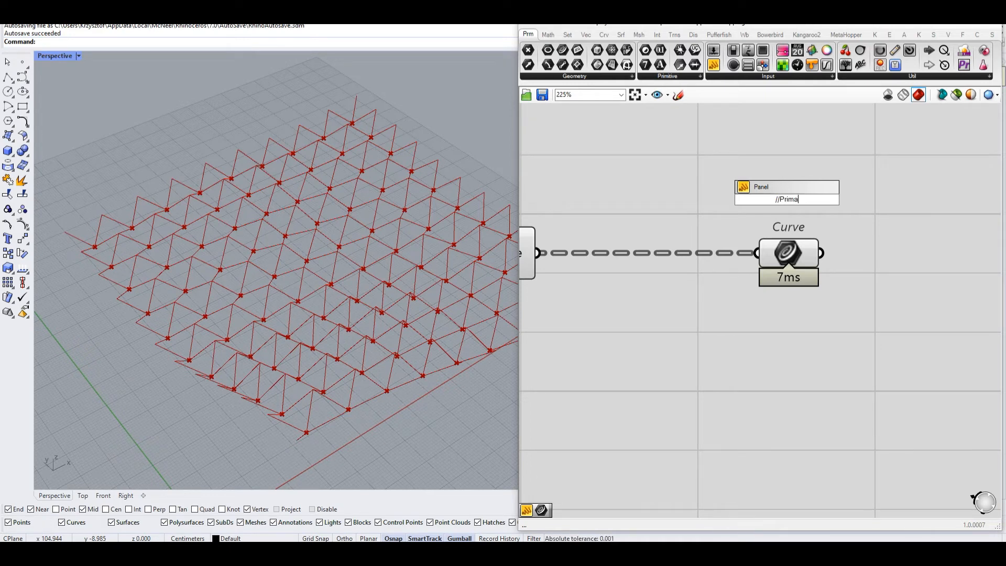
pyautogui.write('ry structs')
pyautogui.press('Return')
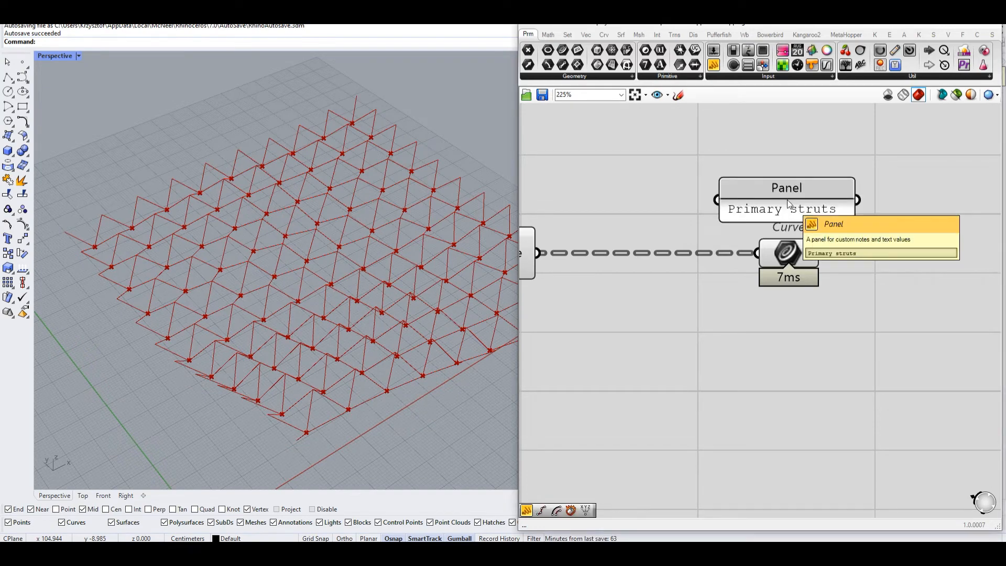
pyautogui.scroll(-2, 787, 199)
pyautogui.scroll(3, 830, 243)
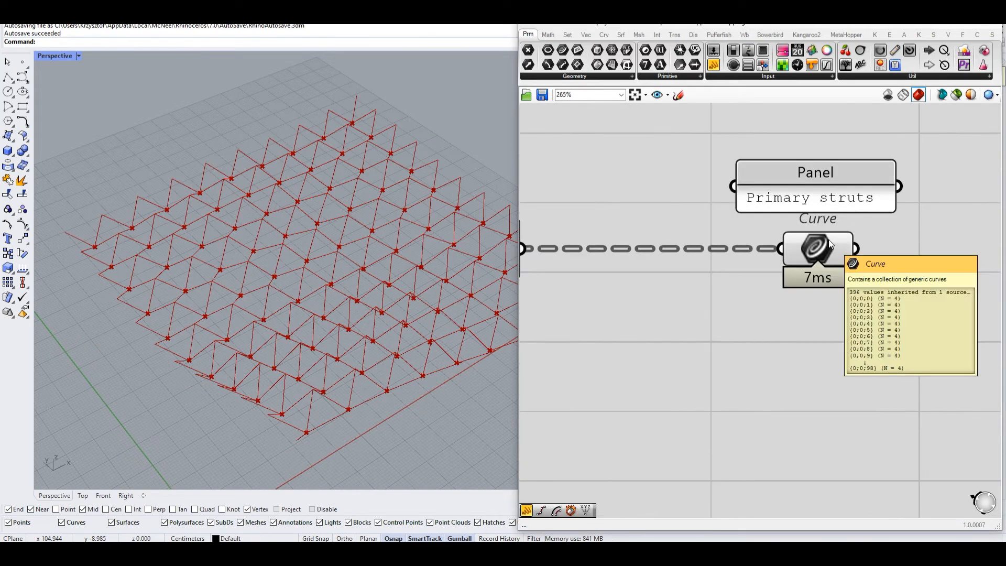
# Check the Curve parameter's data tree and apply Simplify to it.
pyautogui.click(828, 240)
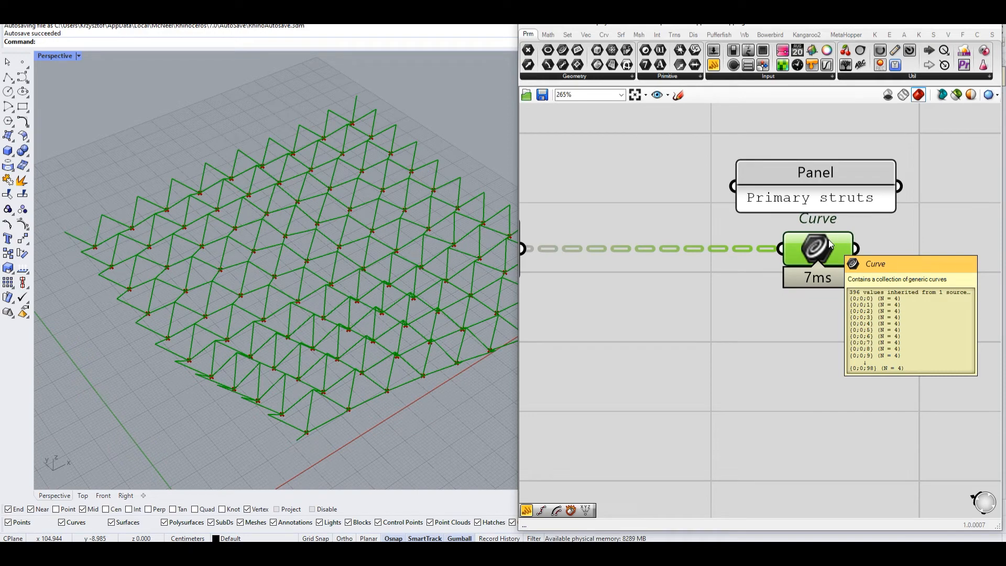
pyautogui.scroll(6, 241, 464)
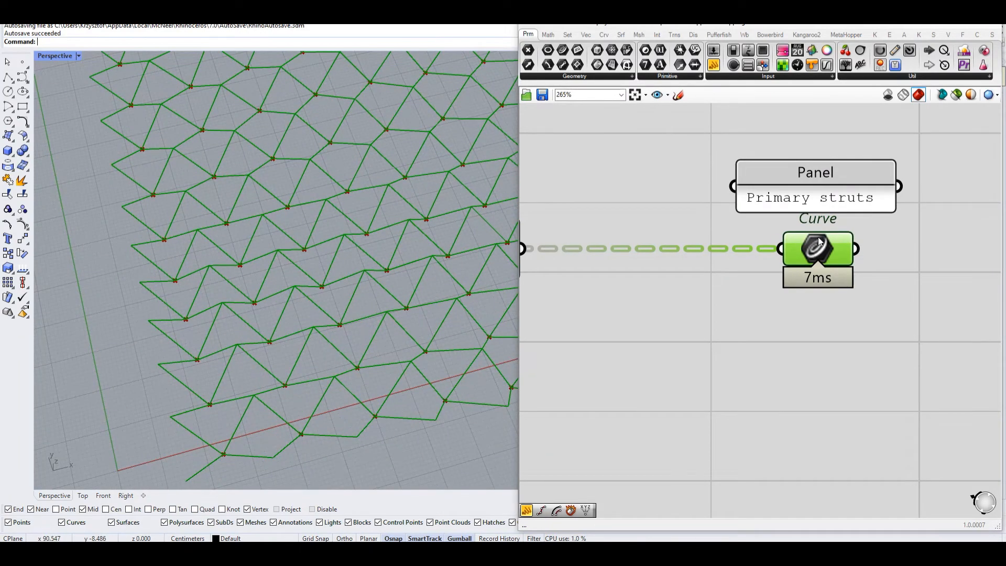
pyautogui.moveTo(820, 242)
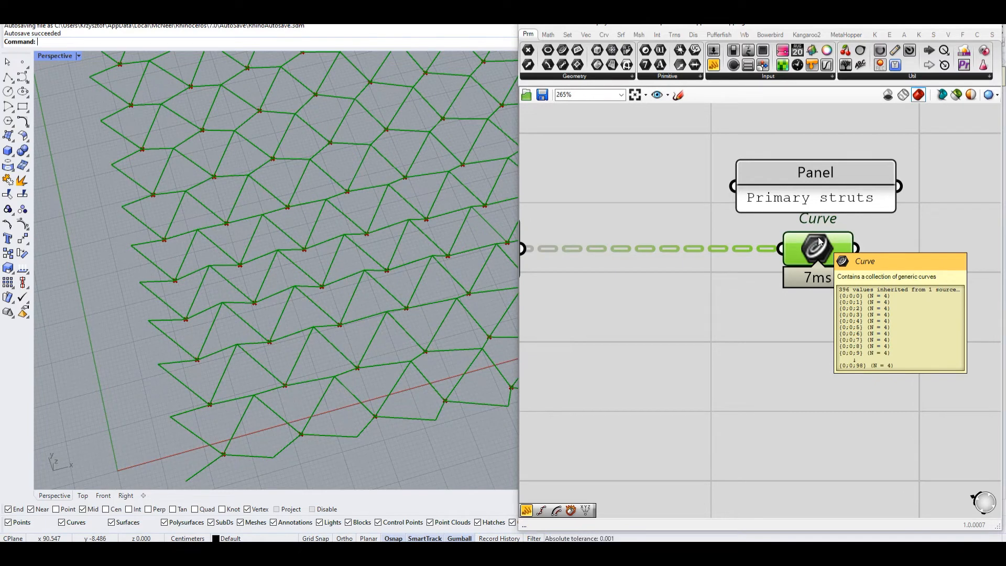
pyautogui.rightClick(820, 243)
pyautogui.click(862, 356)
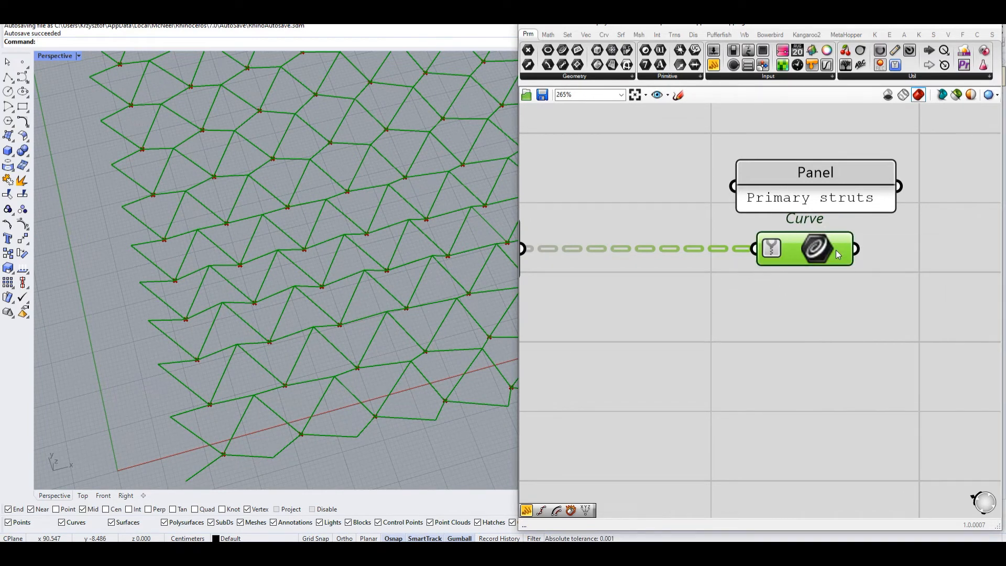
pyautogui.scroll(-5, 837, 250)
pyautogui.scroll(3, 855, 237)
pyautogui.scroll(-7, 870, 235)
# Turn off the preview of the Line and Move components.
pyautogui.moveTo(851, 198); pyautogui.dragTo(653, 267)
pyautogui.rightClick(825, 261)
pyautogui.click(851, 280)
pyautogui.scroll(1, 880, 286)
pyautogui.moveTo(925, 300); pyautogui.dragTo(816, 270, button='right')
# Move the lacing and graft sketches further down the canvas to free space below the components.
pyautogui.moveTo(888, 278); pyautogui.dragTo(646, 516)
pyautogui.moveTo(739, 375); pyautogui.dragTo(745, 503)
pyautogui.scroll(3, 578, 270)
pyautogui.scroll(1, 578, 269)
# Select the Move component and examine the lower tips of the strut pyramids from a low perspective angle.
pyautogui.moveTo(744, 185); pyautogui.dragTo(655, 319, button='right')
pyautogui.moveTo(710, 216); pyautogui.dragTo(636, 296, button='right')
pyautogui.moveTo(713, 236); pyautogui.dragTo(706, 236)
pyautogui.scroll(-5, 409, 341)
pyautogui.moveTo(367, 352); pyautogui.dragTo(378, 400, button='right')
pyautogui.scroll(4, 335, 371)
pyautogui.scroll(-3, 334, 371)
pyautogui.moveTo(335, 371); pyautogui.dragTo(313, 295, button='right')
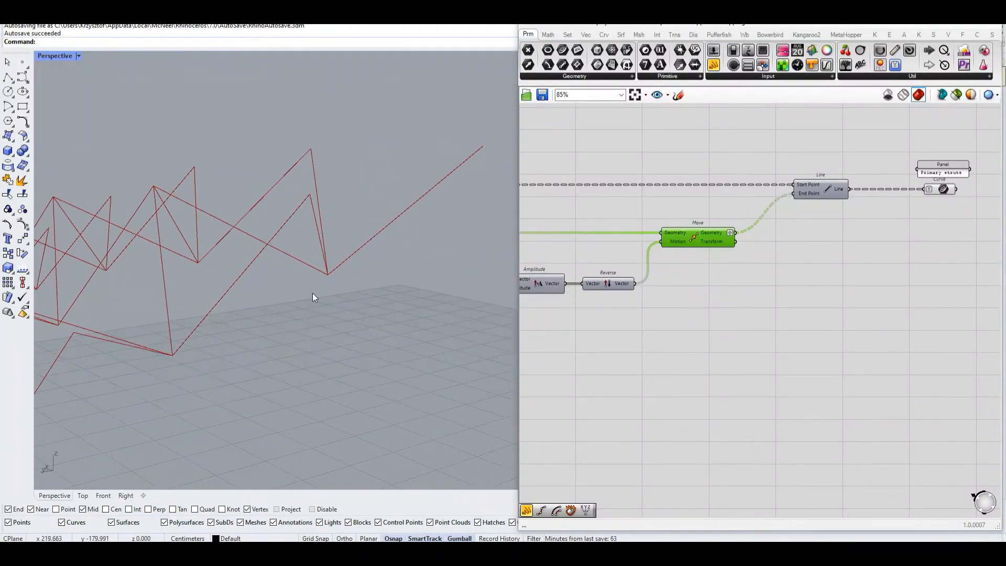
pyautogui.scroll(2, 210, 347)
pyautogui.moveTo(206, 332); pyautogui.dragTo(208, 330)
pyautogui.scroll(-3, 376, 255)
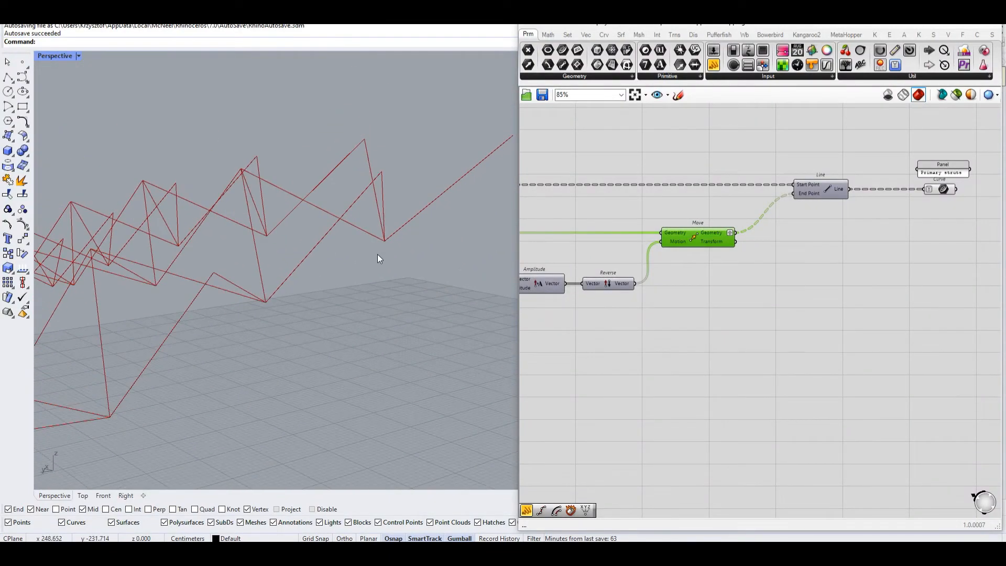
# Circle the grafted Geometry output of the Move component with a freehand sketch.
pyautogui.moveTo(776, 255); pyautogui.dragTo(639, 211, button='right')
pyautogui.scroll(-2, 639, 211)
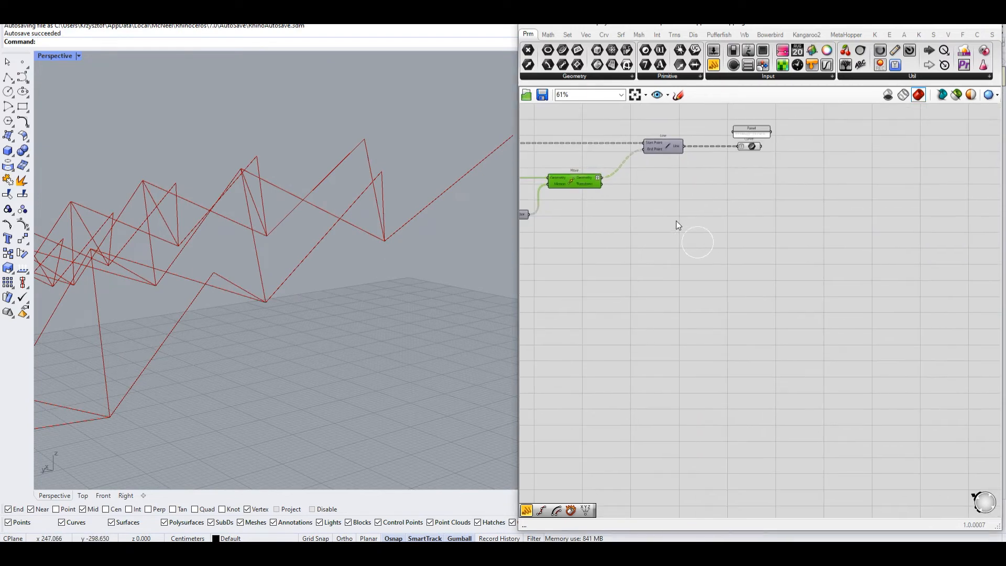
pyautogui.scroll(2, 652, 214)
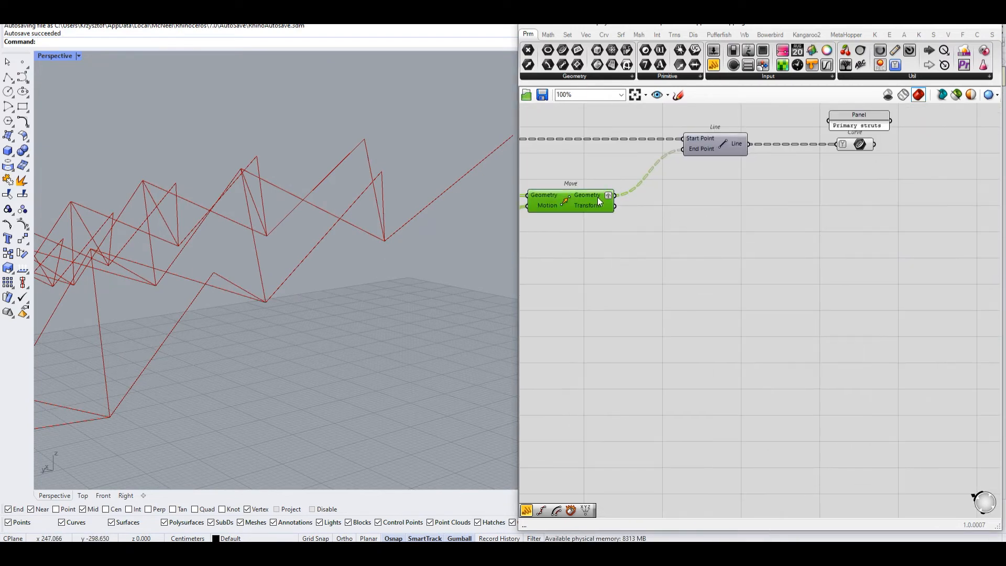
pyautogui.scroll(2, 597, 197)
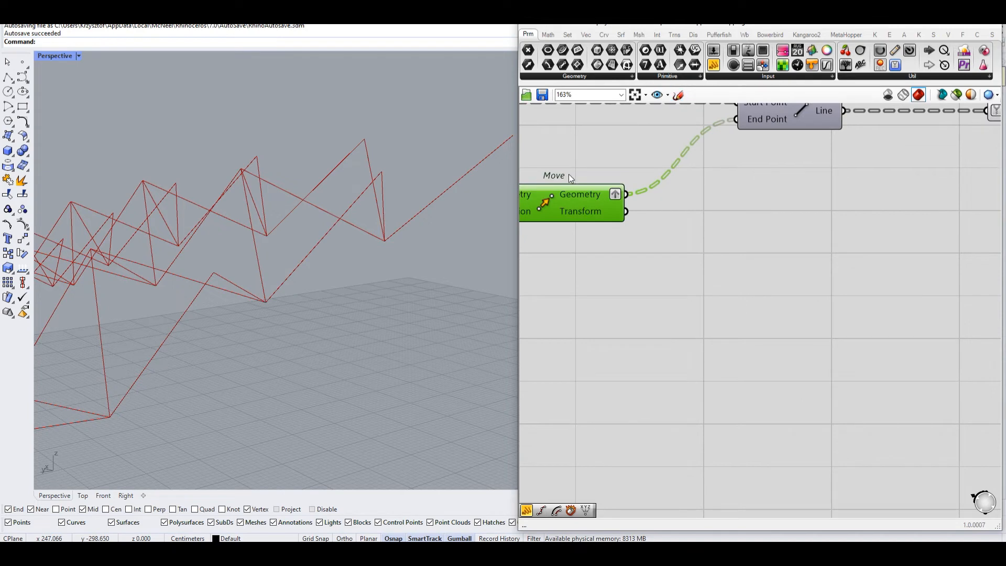
pyautogui.moveTo(608, 138); pyautogui.dragTo(771, 161, button='right')
pyautogui.moveTo(741, 220); pyautogui.dragTo(590, 222, button='right')
pyautogui.click(679, 98)
pyautogui.moveTo(641, 195)
pyautogui.mouseDown()
pyautogui.moveTo(601, 219)
pyautogui.moveTo(583, 213)
pyautogui.mouseUp()
pyautogui.click(790, 320)
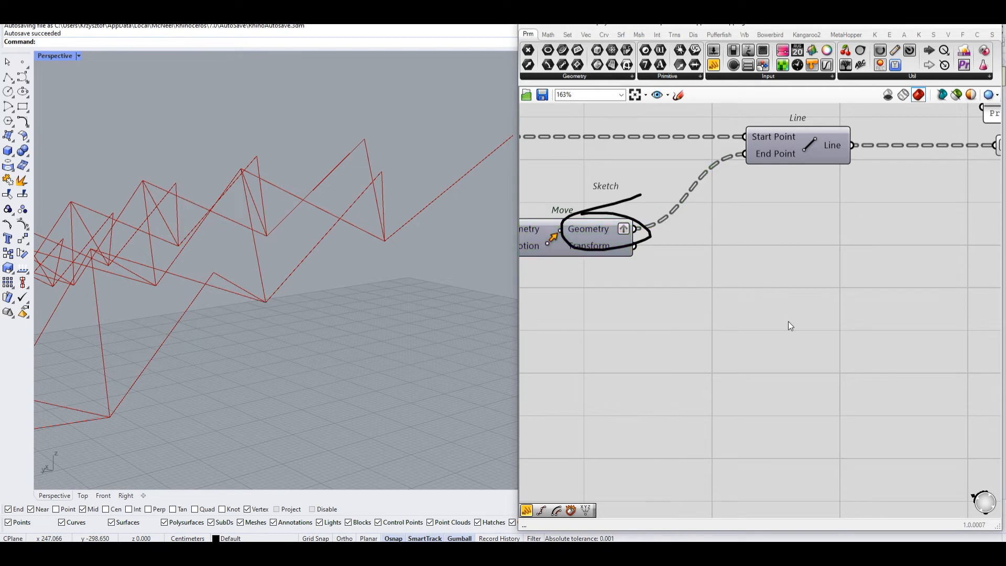
# Add a PolyLine component below the Line component.
pyautogui.doubleClick(797, 298)
pyautogui.write('poly')
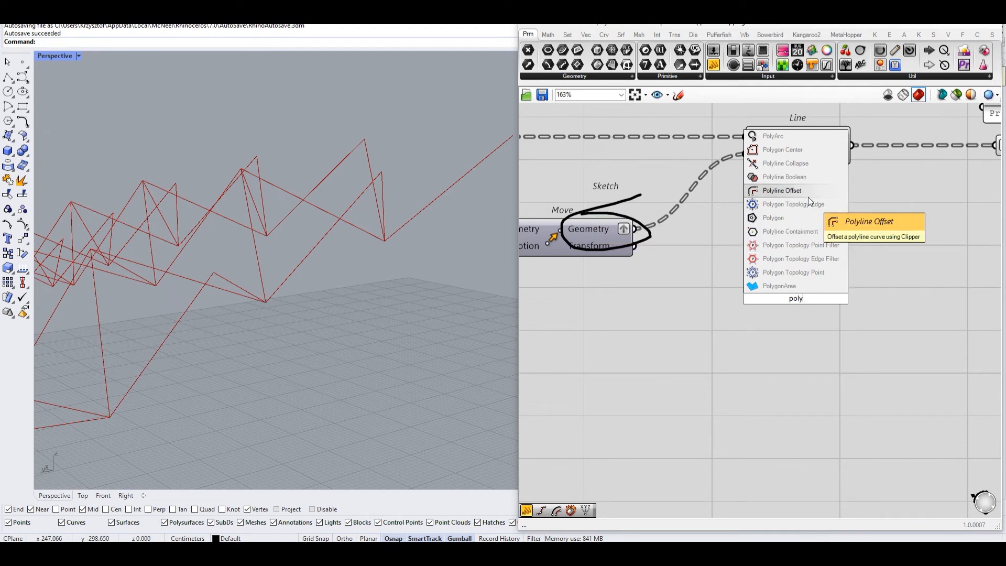
pyautogui.write('lin')
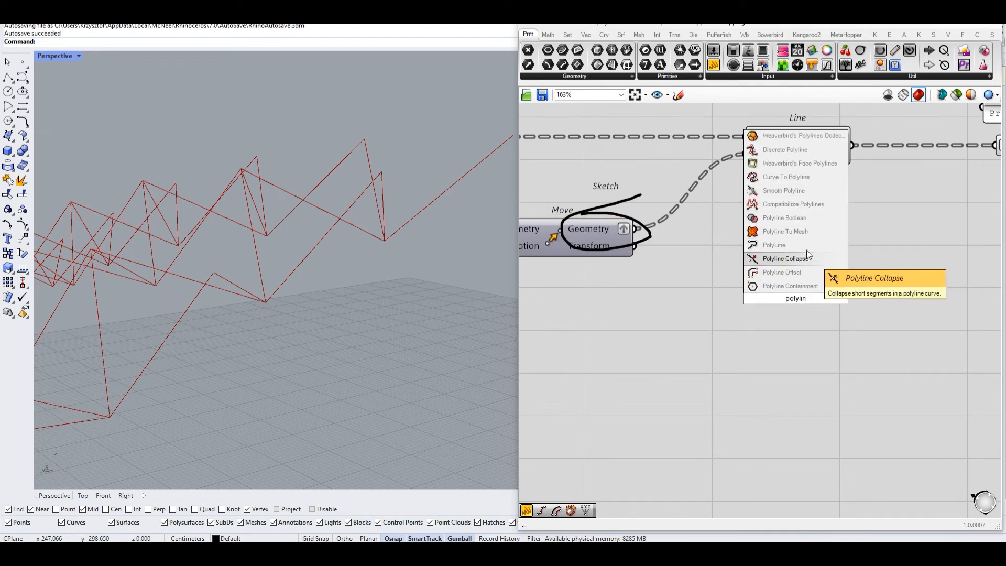
pyautogui.click(775, 245)
# Delete the circling sketch and connect the Move component's Geometry output to the PolyLine's Vertices input.
pyautogui.moveTo(642, 244)
pyautogui.mouseDown()
pyautogui.moveTo(712, 290)
pyautogui.moveTo(673, 297)
pyautogui.mouseUp()
pyautogui.press('Delete')
pyautogui.moveTo(636, 229); pyautogui.dragTo(741, 291)
pyautogui.scroll(3, 853, 351)
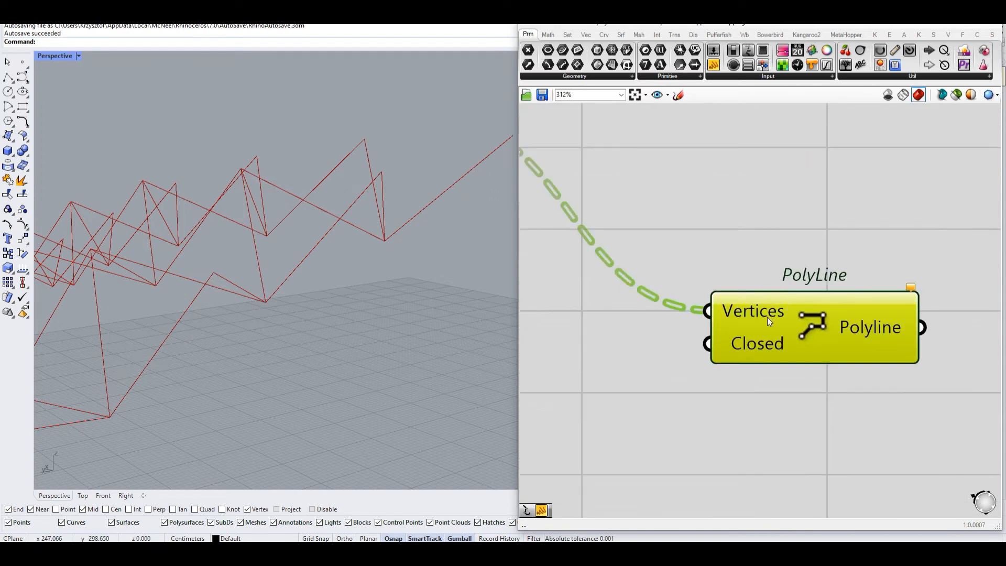
# Check the PolyLine's data tree and flatten its Vertices input.
pyautogui.moveTo(768, 317)
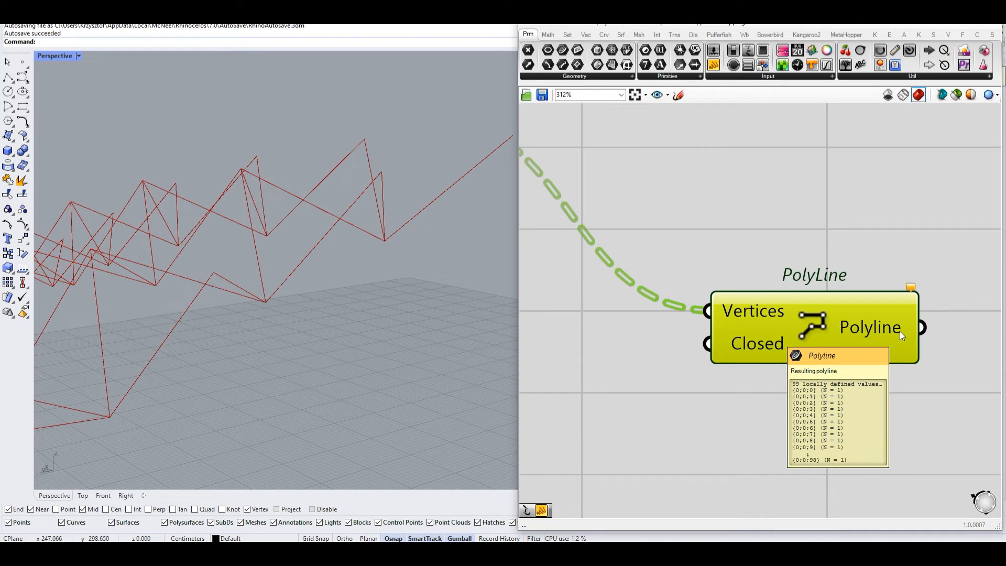
pyautogui.rightClick(747, 316)
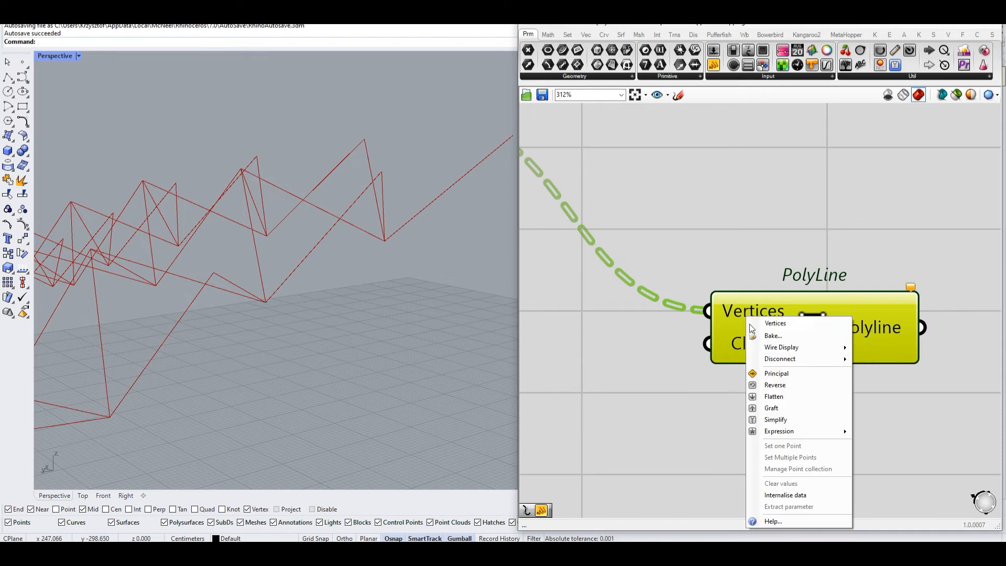
pyautogui.click(781, 396)
# Inspect the flattened vertex list and the polyline's path through the offset points from above.
pyautogui.moveTo(755, 301)
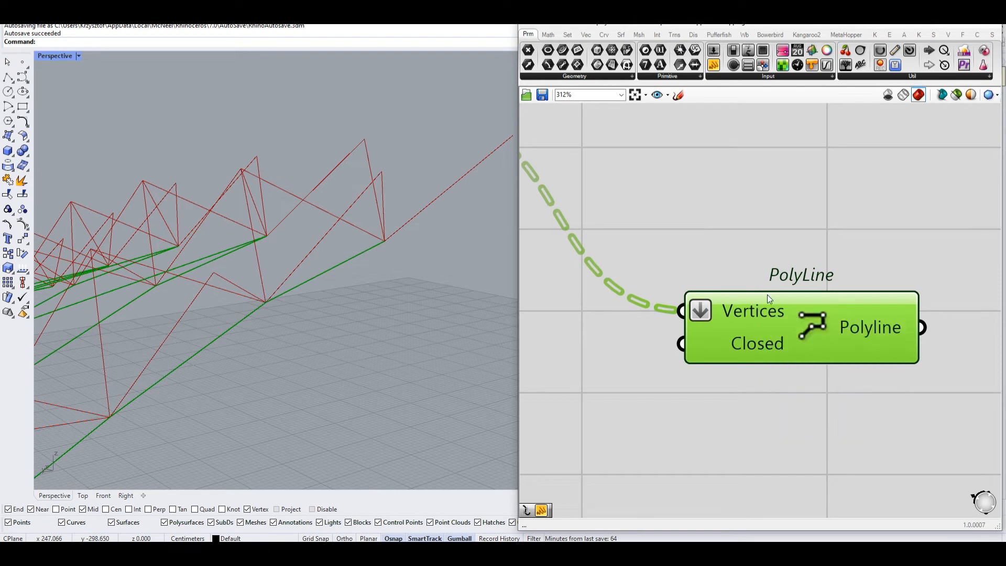
pyautogui.moveTo(766, 318); pyautogui.dragTo(761, 319, button='right')
pyautogui.moveTo(756, 318)
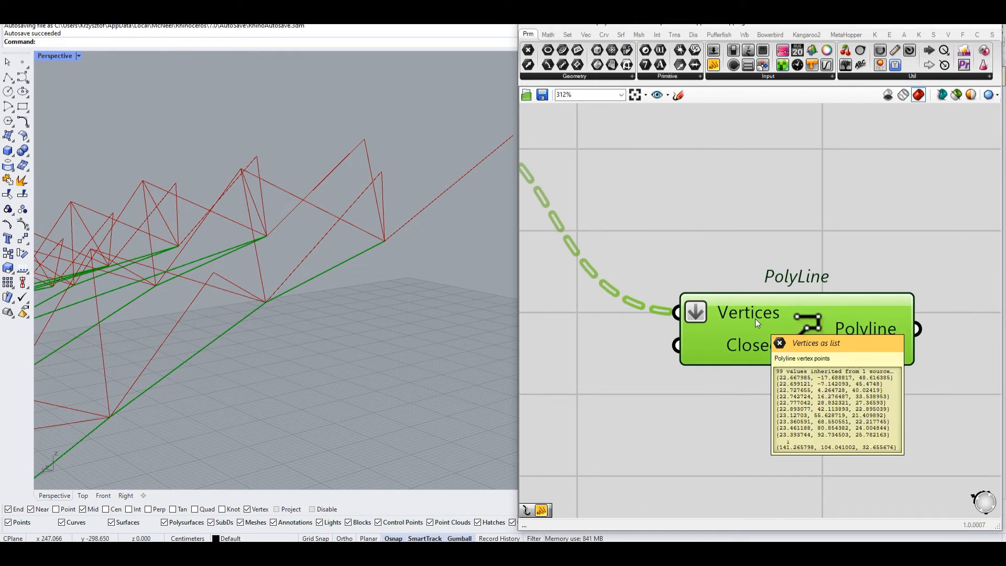
pyautogui.scroll(-2, 394, 313)
pyautogui.moveTo(394, 313); pyautogui.dragTo(203, 253, button='right')
pyautogui.keyDown('shift'); pyautogui.moveTo(461, 196); pyautogui.dragTo(362, 218, button='right'); pyautogui.keyUp('shift')
pyautogui.scroll(5, 208, 196)
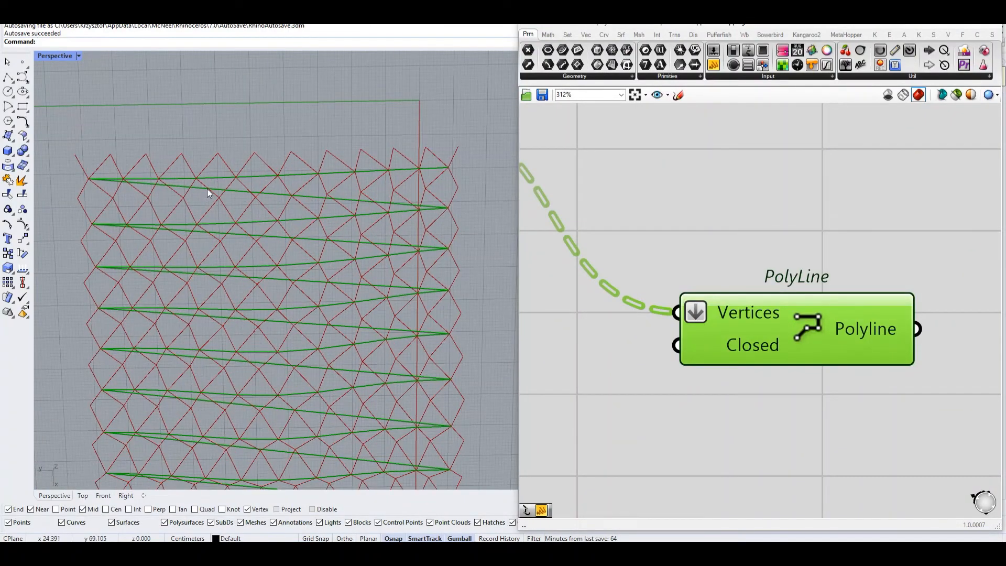
# Examine from above how the single polyline runs through the rows of offset points.
pyautogui.moveTo(257, 213); pyautogui.dragTo(165, 157, button='right')
pyautogui.moveTo(113, 128); pyautogui.dragTo(473, 194)
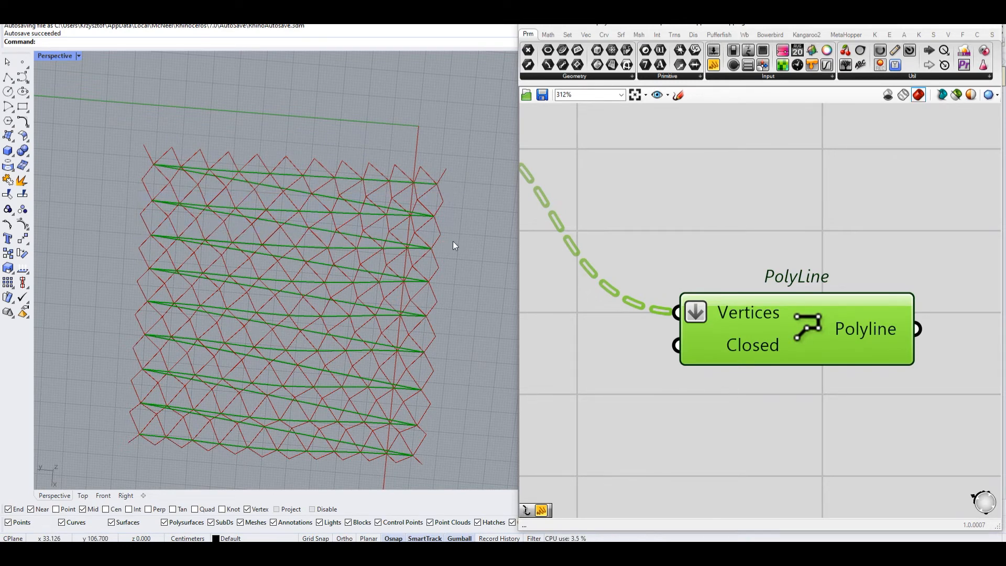
pyautogui.moveTo(124, 222); pyautogui.dragTo(486, 268)
pyautogui.moveTo(129, 261); pyautogui.dragTo(466, 300)
pyautogui.moveTo(137, 290); pyautogui.dragTo(463, 332)
# Add a Point parameter below the Move component and delete the mistakenly placed Line parameter.
pyautogui.moveTo(734, 275); pyautogui.dragTo(733, 307, button='right')
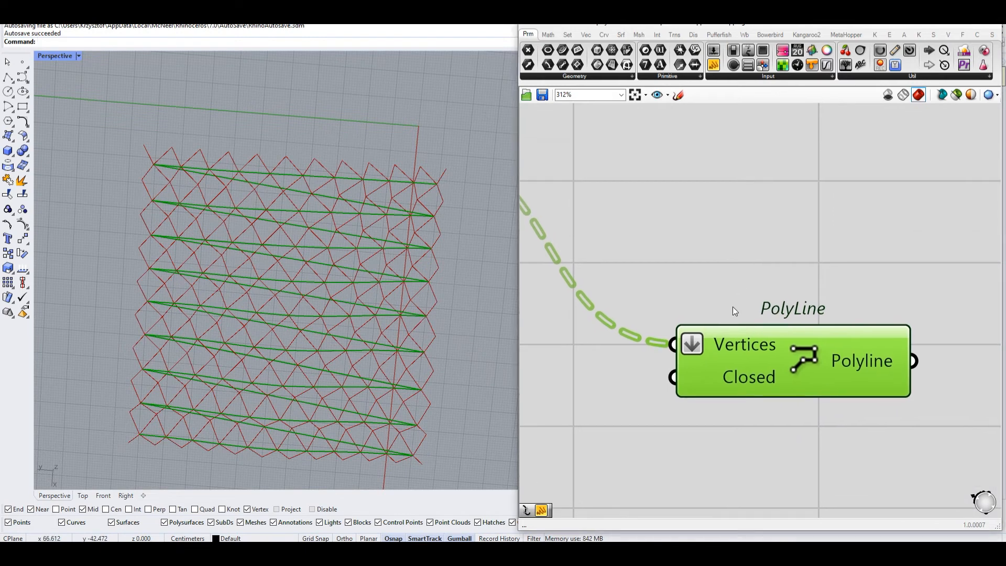
pyautogui.scroll(-2, 732, 307)
pyautogui.moveTo(733, 321); pyautogui.dragTo(766, 341)
pyautogui.moveTo(765, 339); pyautogui.dragTo(859, 384, button='right')
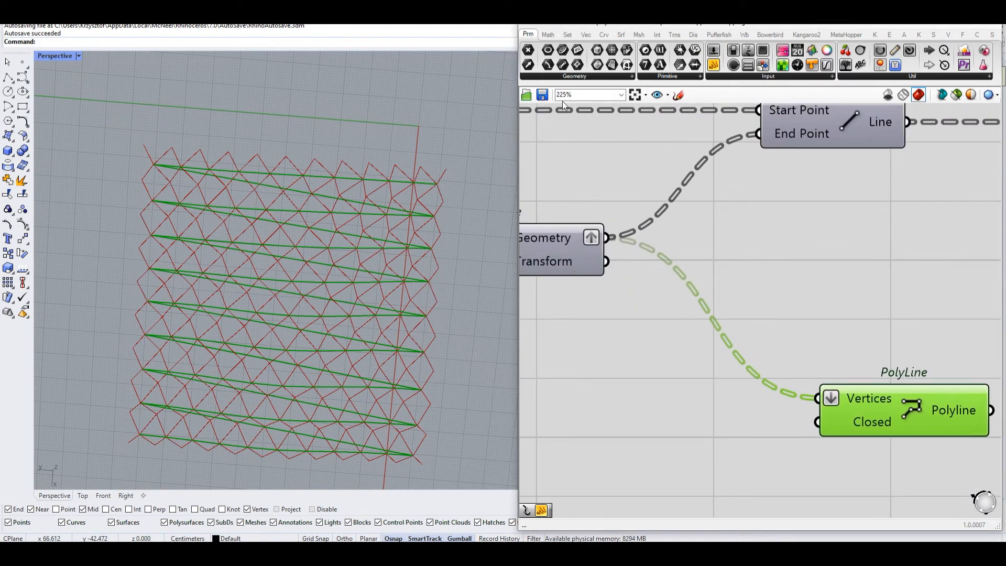
pyautogui.moveTo(563, 65); pyautogui.dragTo(716, 342)
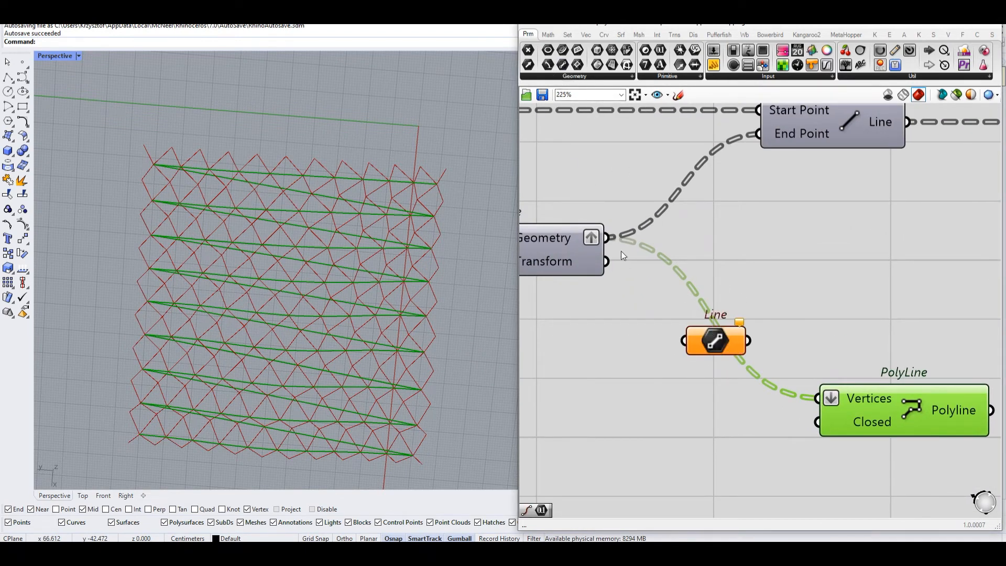
pyautogui.moveTo(608, 237); pyautogui.dragTo(713, 391)
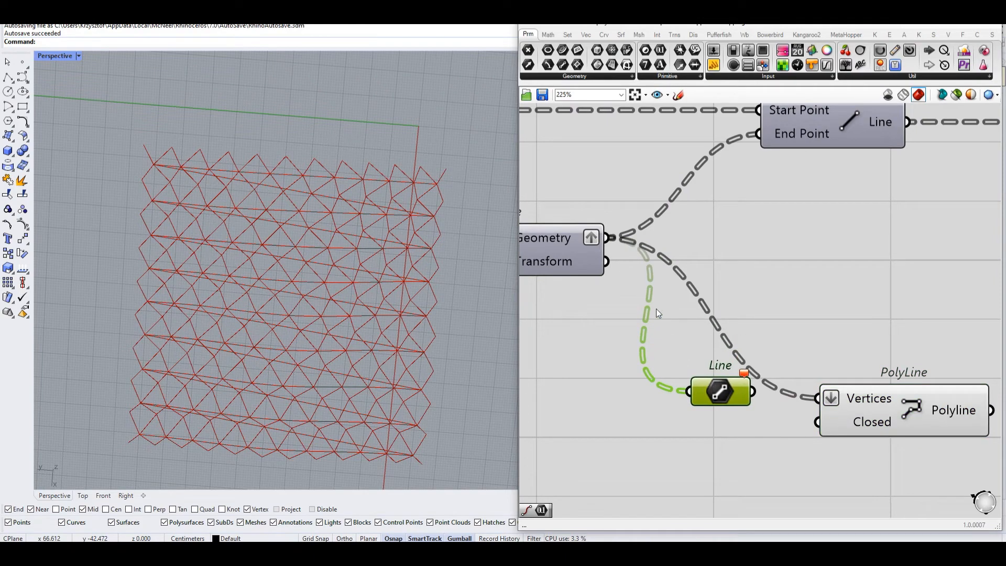
pyautogui.moveTo(722, 294); pyautogui.dragTo(773, 279, button='right')
pyautogui.moveTo(529, 49); pyautogui.dragTo(738, 330)
pyautogui.click(770, 376)
pyautogui.press('Delete')
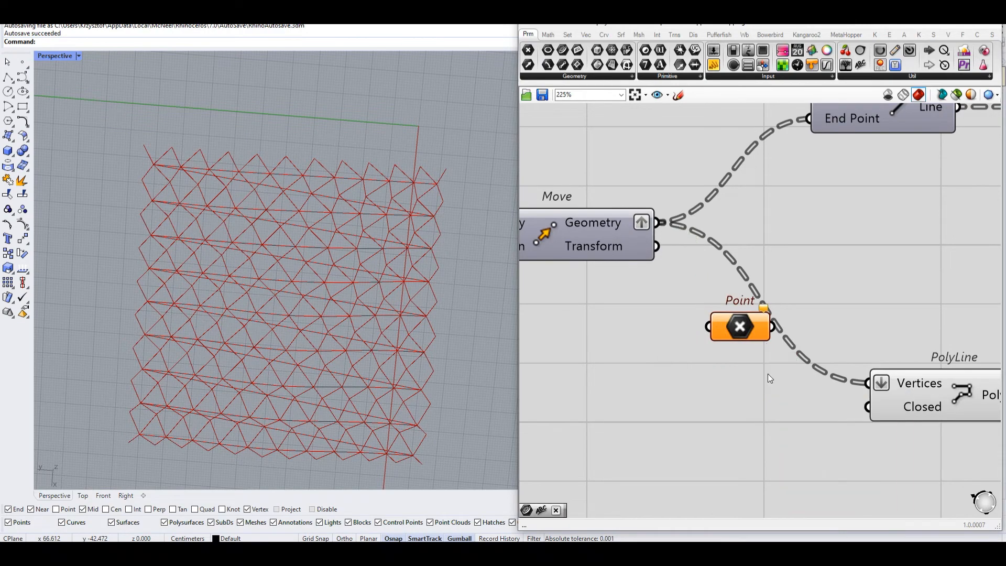
# Connect the Move component's Geometry output to the Point parameter and flatten the parameter.
pyautogui.moveTo(673, 252); pyautogui.dragTo(710, 326)
pyautogui.moveTo(735, 329); pyautogui.dragTo(741, 342, button='right')
pyautogui.press('Insert')
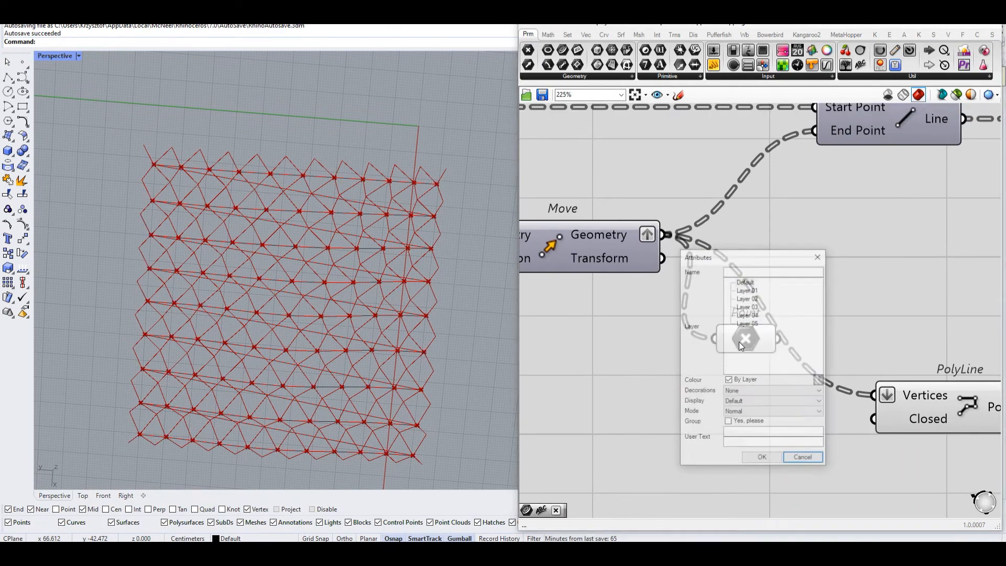
pyautogui.click(803, 455)
pyautogui.rightClick(743, 338)
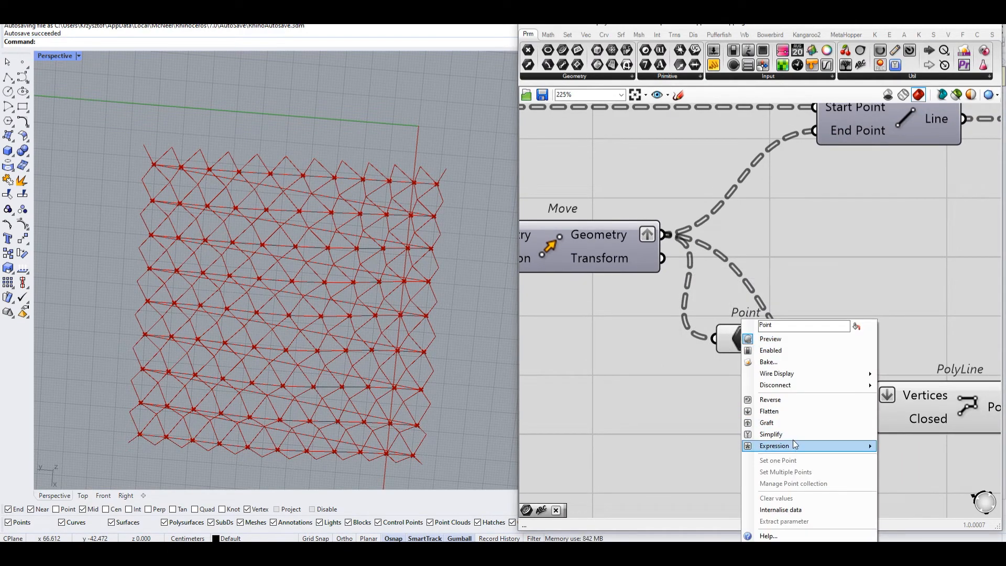
pyautogui.click(766, 411)
# Reposition the Point parameter and the PolyLine component, leaving room between them for another component.
pyautogui.moveTo(743, 338); pyautogui.dragTo(792, 419)
pyautogui.moveTo(847, 416); pyautogui.dragTo(705, 380, button='right')
pyautogui.moveTo(768, 376); pyautogui.dragTo(903, 376)
pyautogui.moveTo(653, 386); pyautogui.dragTo(658, 363)
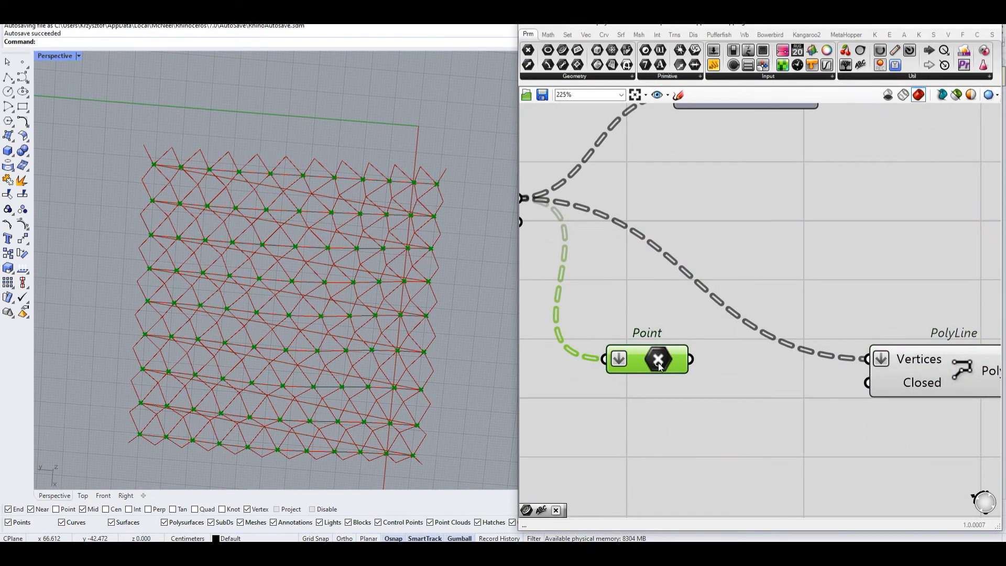
# Add a Partition List component and connect the flattened Point parameter to its List input.
pyautogui.moveTo(659, 369); pyautogui.dragTo(661, 353, button='right')
pyautogui.moveTo(123, 132); pyautogui.dragTo(434, 191)
pyautogui.moveTo(414, 207); pyautogui.dragTo(394, 198, button='right')
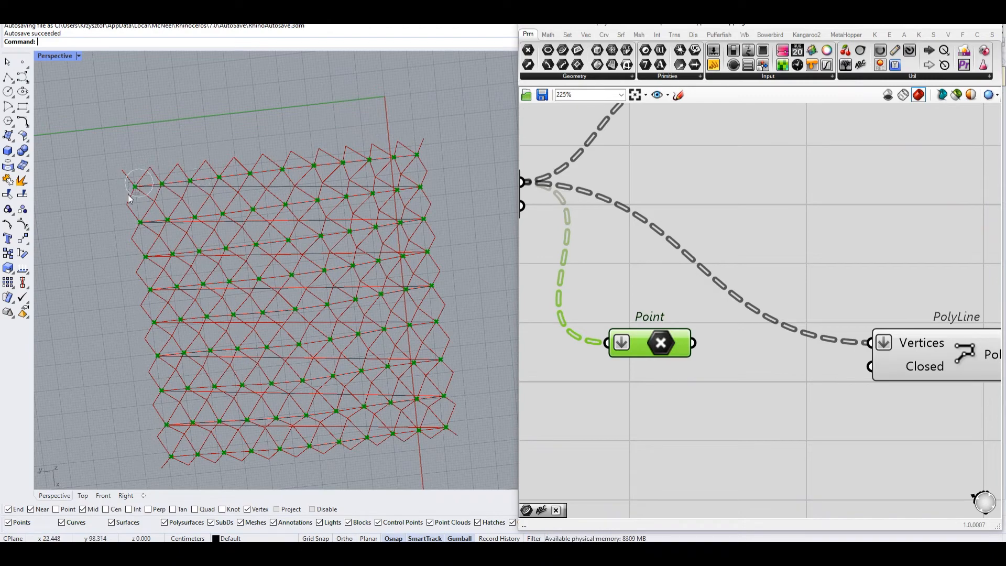
pyautogui.doubleClick(736, 370)
pyautogui.write('par')
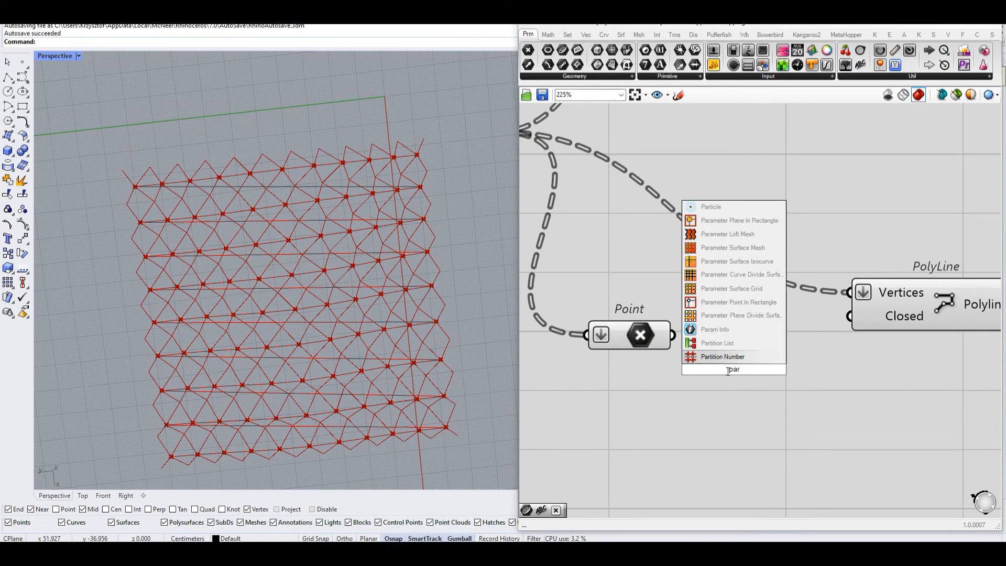
pyautogui.click(717, 343)
pyautogui.moveTo(725, 364); pyautogui.dragTo(643, 368)
# Create a Panel with the value 11 and connect it to the Partition List's Size input.
pyautogui.doubleClick(644, 414)
pyautogui.write('11')
pyautogui.press('Return')
pyautogui.moveTo(667, 414); pyautogui.dragTo(724, 388)
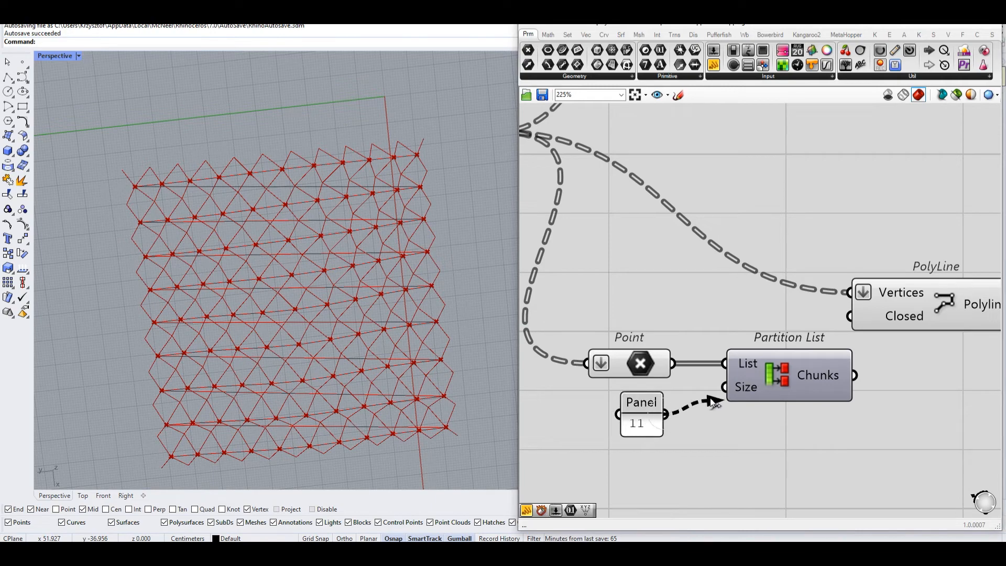
pyautogui.moveTo(661, 433); pyautogui.dragTo(643, 423)
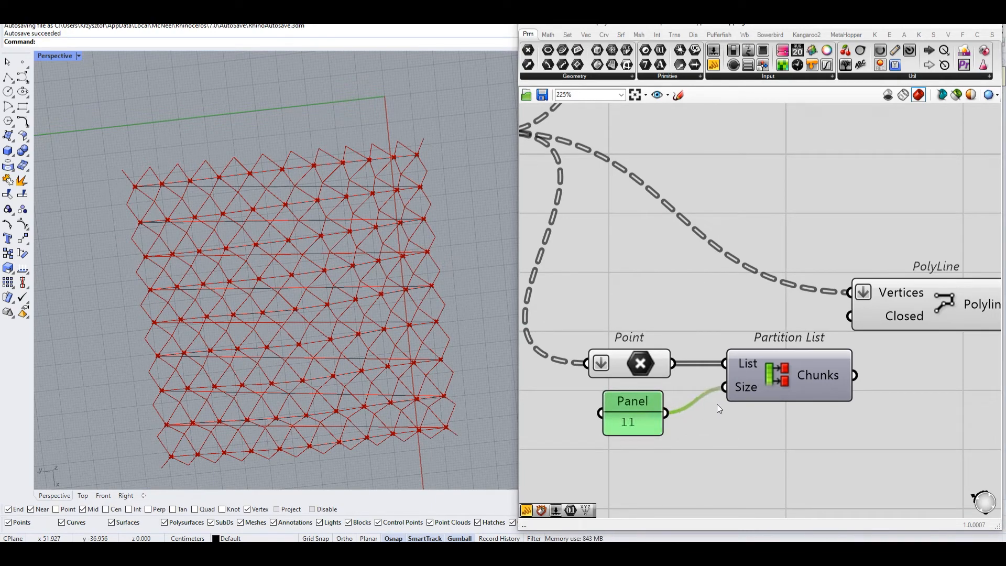
# Connect the Partition List's Chunks output to the PolyLine's Vertices input and remove the flatten from that input.
pyautogui.moveTo(855, 375); pyautogui.dragTo(852, 293)
pyautogui.moveTo(900, 296); pyautogui.dragTo(817, 287, button='right')
pyautogui.moveTo(821, 284); pyautogui.dragTo(879, 388)
pyautogui.rightClick(883, 358)
pyautogui.click(909, 413)
pyautogui.click(869, 337)
pyautogui.moveTo(864, 387); pyautogui.dragTo(836, 367, button='right')
pyautogui.scroll(-1, 823, 374)
pyautogui.moveTo(734, 345); pyautogui.dragTo(745, 344)
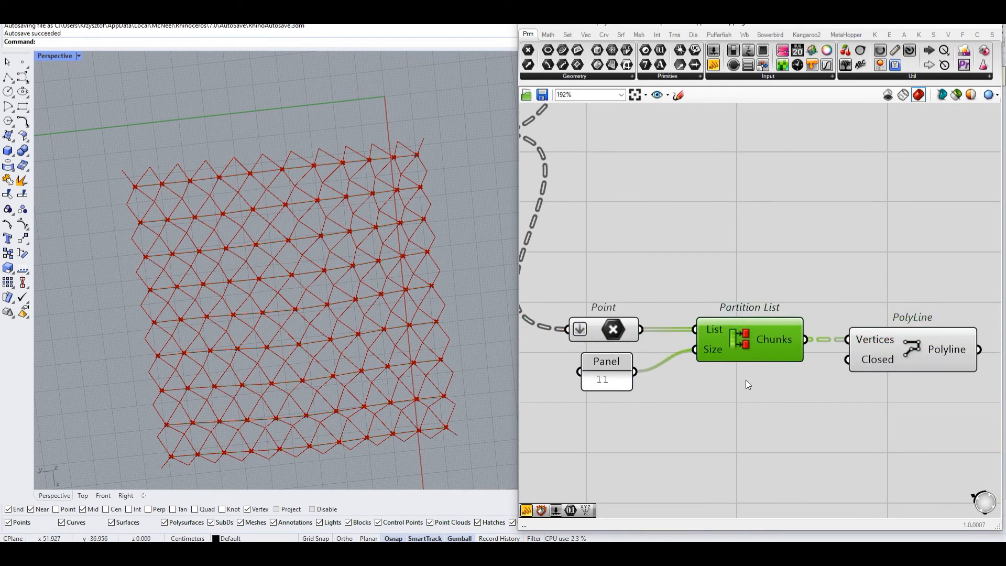
pyautogui.click(747, 372)
# Check the polylines from above and the data tree of the Partition List's Chunks output.
pyautogui.moveTo(513, 342); pyautogui.dragTo(379, 313, button='right')
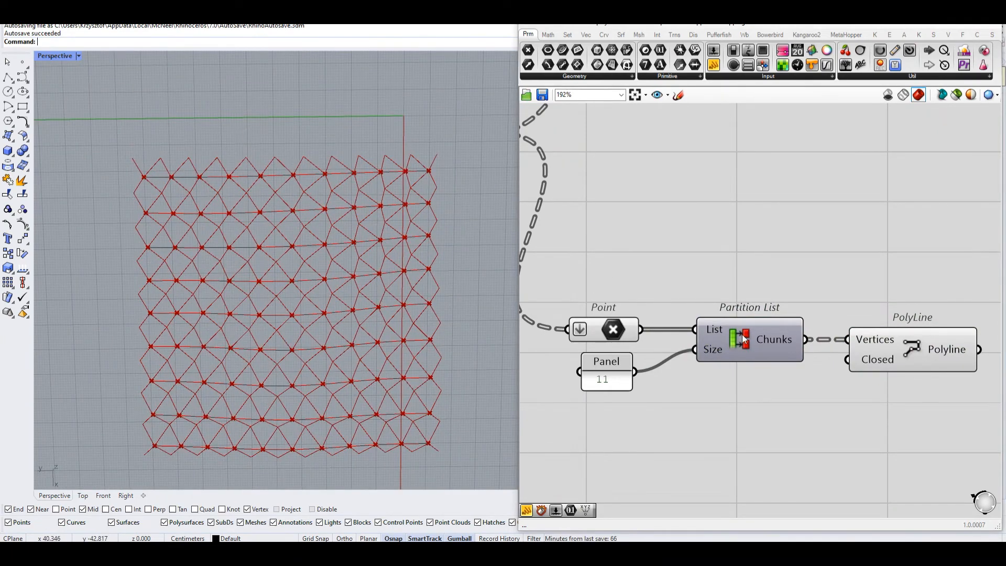
pyautogui.moveTo(759, 333)
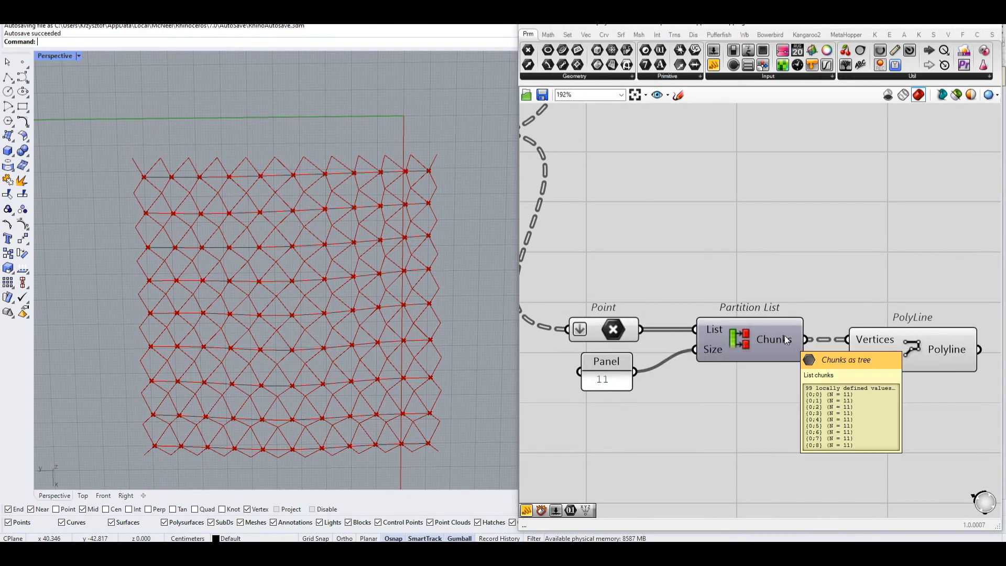
pyautogui.moveTo(787, 339)
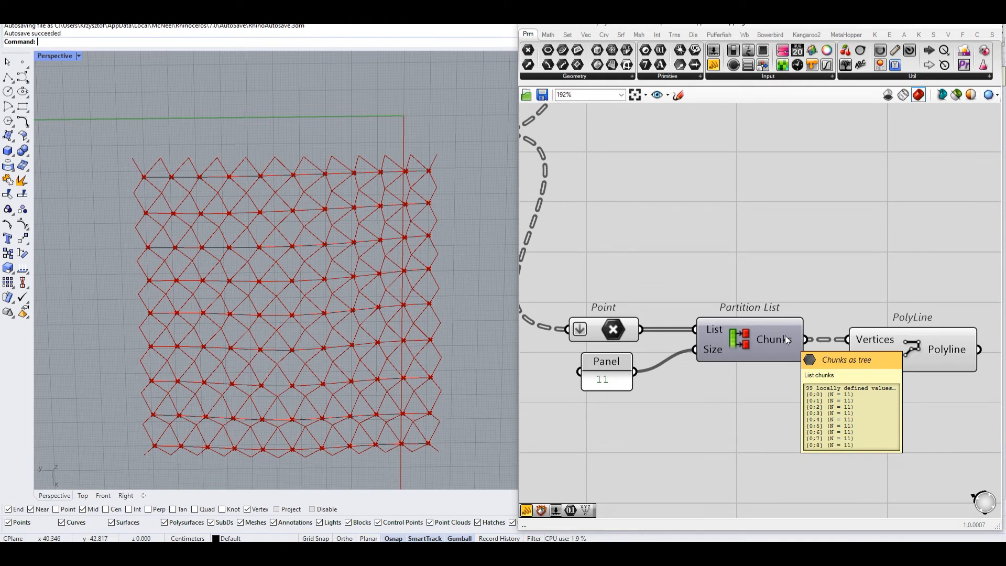
# Sketch a column of ten short horizontal strokes above the Partition List component and accept the sketch.
pyautogui.click(679, 95)
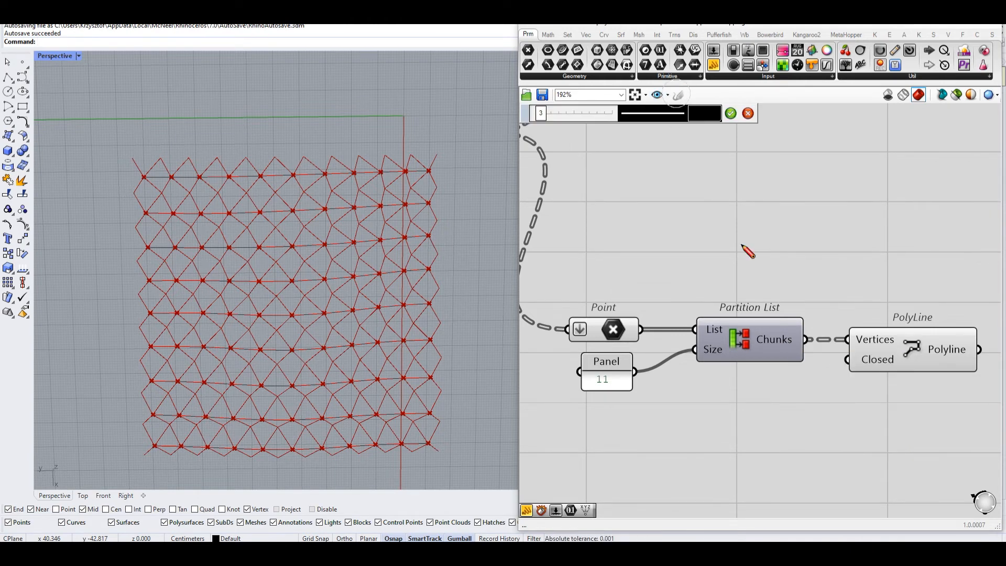
pyautogui.scroll(3, 784, 227)
pyautogui.scroll(4, 707, 481)
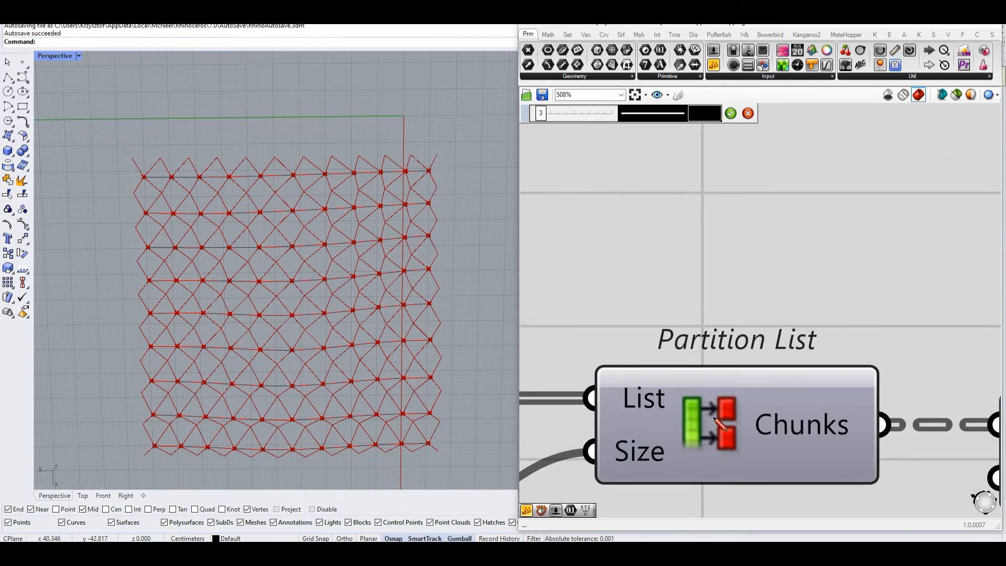
pyautogui.scroll(-5, 715, 419)
pyautogui.moveTo(712, 173)
pyautogui.mouseDown()
pyautogui.moveTo(738, 173)
pyautogui.moveTo(743, 190)
pyautogui.mouseUp()
pyautogui.moveTo(710, 207)
pyautogui.mouseDown()
pyautogui.moveTo(730, 207)
pyautogui.moveTo(741, 227)
pyautogui.moveTo(747, 329)
pyautogui.mouseUp()
pyautogui.moveTo(716, 156); pyautogui.dragTo(739, 158)
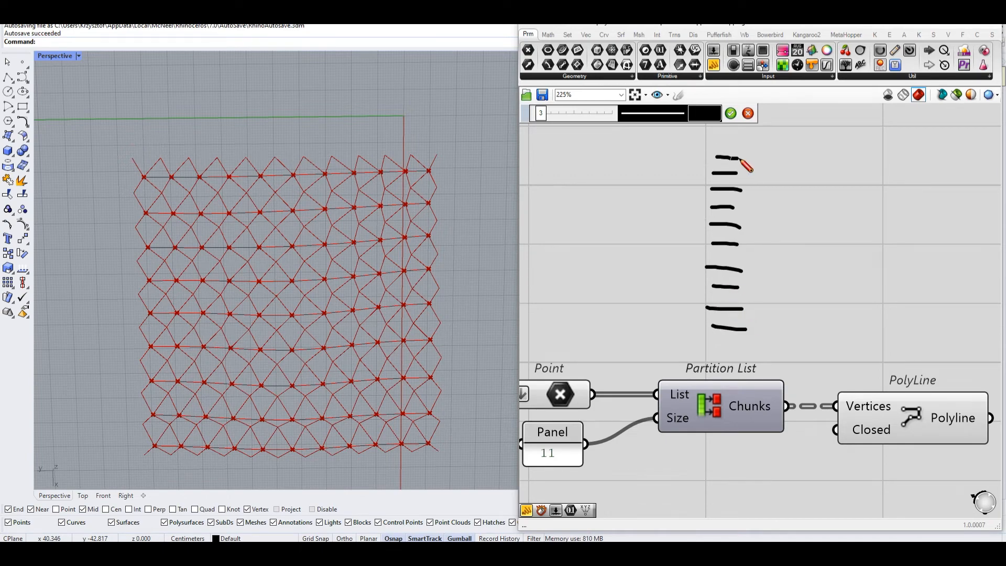
pyautogui.click(729, 114)
pyautogui.scroll(-2, 706, 169)
pyautogui.scroll(3, 703, 125)
# Write a 4 beside the strokes, box the first four strokes and sketch an arrow from them to {0}.
pyautogui.click(679, 95)
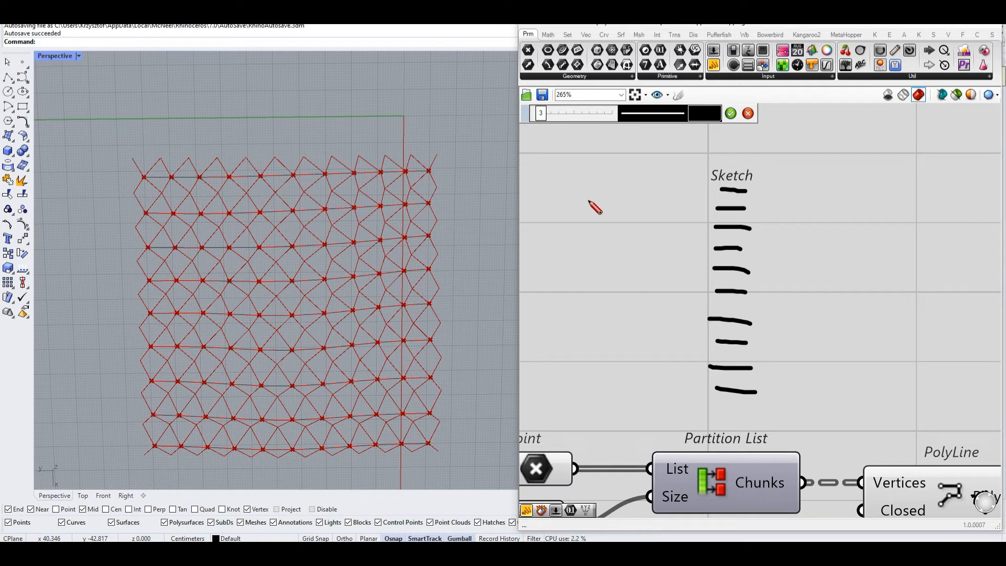
pyautogui.moveTo(567, 191)
pyautogui.mouseDown()
pyautogui.moveTo(577, 210)
pyautogui.moveTo(568, 225)
pyautogui.mouseUp()
pyautogui.moveTo(705, 254)
pyautogui.mouseDown()
pyautogui.moveTo(756, 257)
pyautogui.moveTo(758, 189)
pyautogui.moveTo(722, 169)
pyautogui.moveTo(706, 207)
pyautogui.moveTo(706, 255)
pyautogui.mouseUp()
pyautogui.moveTo(772, 211)
pyautogui.mouseDown()
pyautogui.moveTo(822, 180)
pyautogui.moveTo(823, 189)
pyautogui.mouseUp()
pyautogui.moveTo(877, 132)
pyautogui.mouseDown()
pyautogui.moveTo(853, 167)
pyautogui.moveTo(883, 188)
pyautogui.mouseUp()
pyautogui.moveTo(895, 151)
pyautogui.mouseDown()
pyautogui.moveTo(924, 153)
pyautogui.moveTo(916, 196)
pyautogui.mouseUp()
# Box the next four strokes and the last two strokes, with arrows to {1} and {2}, and accept the sketch.
pyautogui.moveTo(708, 262)
pyautogui.mouseDown()
pyautogui.moveTo(769, 283)
pyautogui.moveTo(768, 349)
pyautogui.moveTo(704, 350)
pyautogui.moveTo(702, 260)
pyautogui.mouseUp()
pyautogui.moveTo(770, 302); pyautogui.dragTo(838, 283)
pyautogui.moveTo(823, 280); pyautogui.dragTo(833, 303)
pyautogui.moveTo(891, 245)
pyautogui.mouseDown()
pyautogui.moveTo(872, 281)
pyautogui.moveTo(889, 303)
pyautogui.mouseUp()
pyautogui.moveTo(898, 267)
pyautogui.mouseDown()
pyautogui.moveTo(906, 285)
pyautogui.moveTo(921, 278)
pyautogui.moveTo(917, 304)
pyautogui.mouseUp()
pyautogui.moveTo(725, 359)
pyautogui.mouseDown()
pyautogui.moveTo(706, 412)
pyautogui.moveTo(773, 416)
pyautogui.moveTo(763, 366)
pyautogui.moveTo(722, 361)
pyautogui.mouseUp()
pyautogui.moveTo(771, 387)
pyautogui.mouseDown()
pyautogui.moveTo(845, 377)
pyautogui.moveTo(838, 388)
pyautogui.mouseUp()
pyautogui.moveTo(885, 338)
pyautogui.mouseDown()
pyautogui.moveTo(870, 409)
pyautogui.moveTo(877, 421)
pyautogui.mouseUp()
pyautogui.moveTo(893, 363)
pyautogui.mouseDown()
pyautogui.moveTo(905, 359)
pyautogui.moveTo(915, 391)
pyautogui.mouseUp()
pyautogui.moveTo(912, 358); pyautogui.dragTo(917, 419)
pyautogui.click(730, 114)
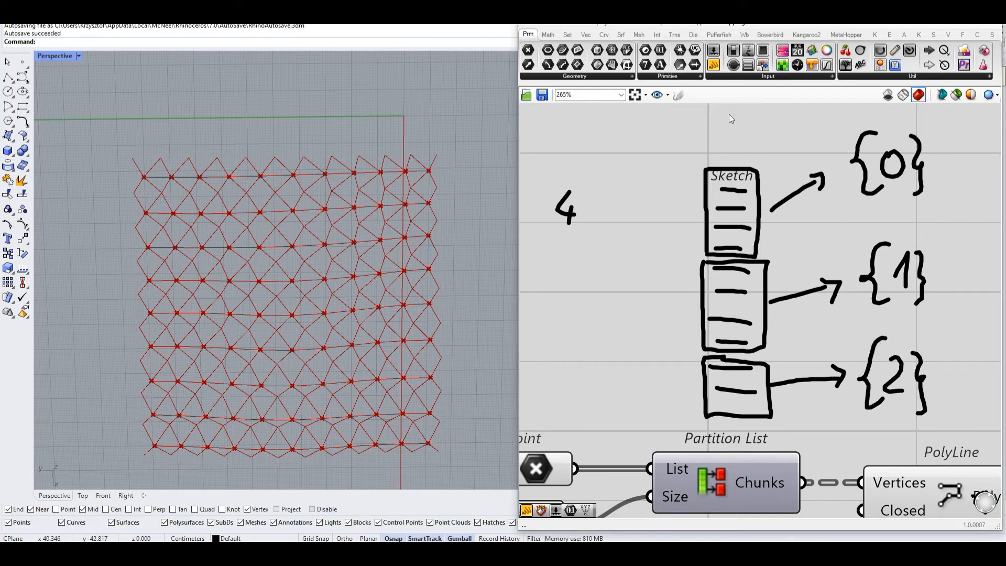
# Delete both sketches above the Partition List component.
pyautogui.scroll(-3, 709, 216)
pyautogui.moveTo(899, 164); pyautogui.dragTo(619, 307)
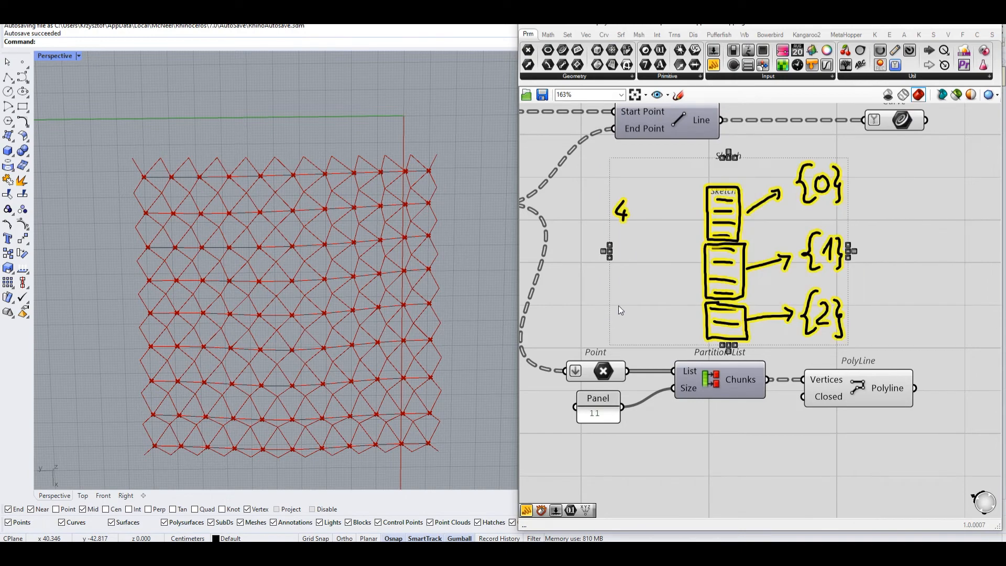
pyautogui.press('Delete')
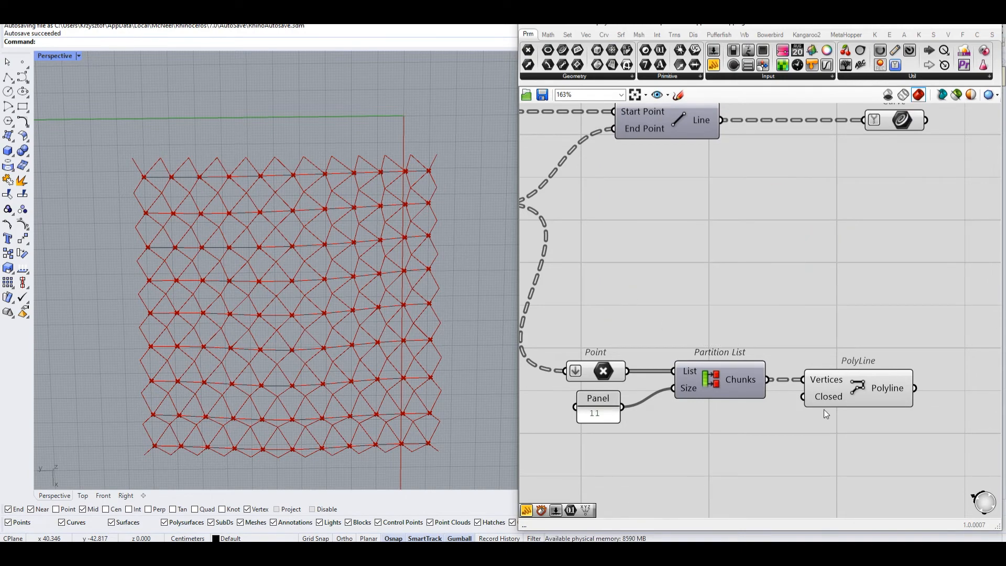
# Highlight the flattened points and the PolyLine's row curves to compare them in the viewport.
pyautogui.scroll(3, 645, 395)
pyautogui.click(576, 340)
pyautogui.moveTo(577, 339)
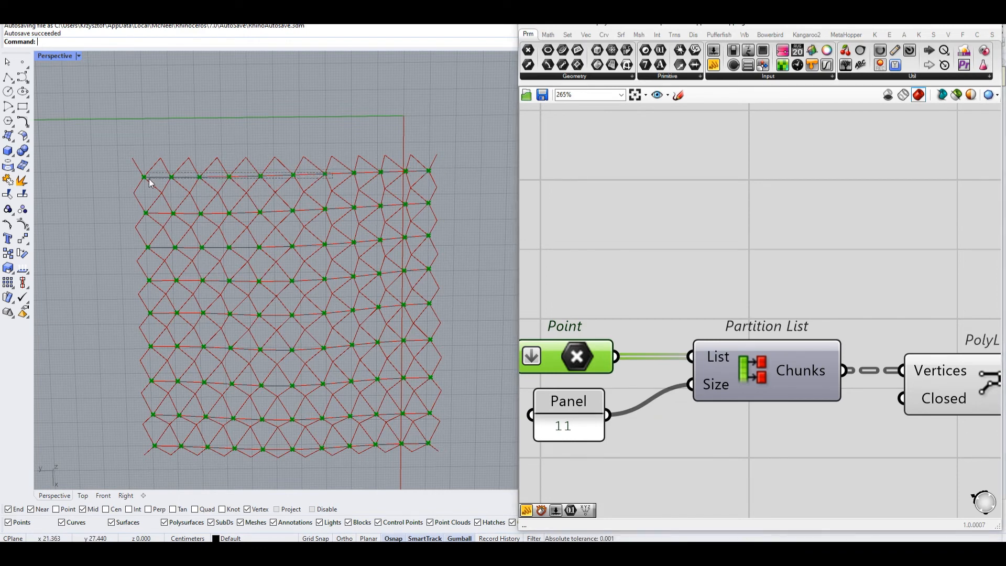
pyautogui.moveTo(932, 315); pyautogui.dragTo(759, 300, button='right')
pyautogui.click(827, 351)
# Move the PolyLine component farther away from the Partition List component.
pyautogui.moveTo(810, 355); pyautogui.dragTo(843, 358)
pyautogui.scroll(-1, 754, 337)
pyautogui.moveTo(753, 336); pyautogui.dragTo(735, 332, button='right')
pyautogui.scroll(-1, 735, 333)
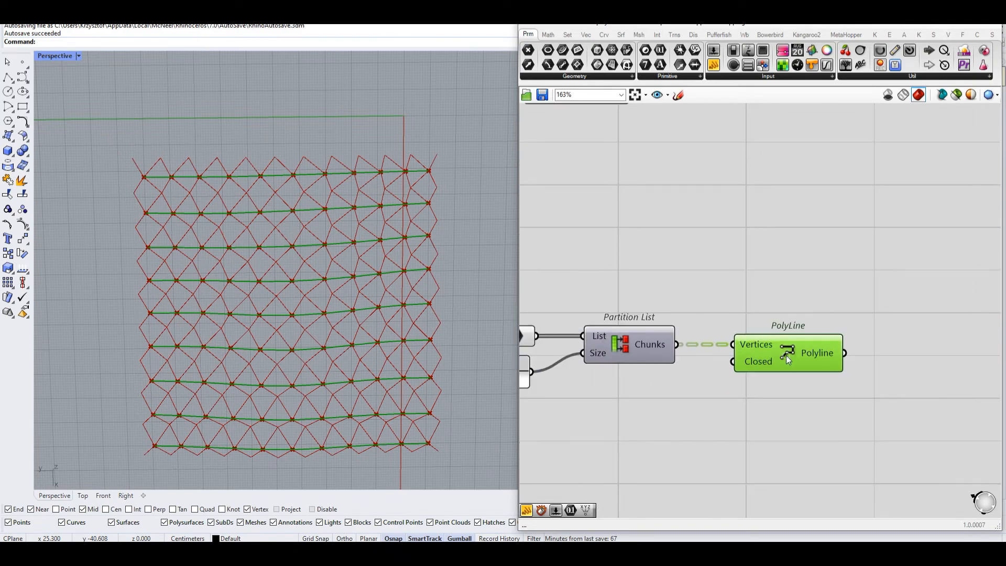
pyautogui.moveTo(786, 356); pyautogui.dragTo(851, 353)
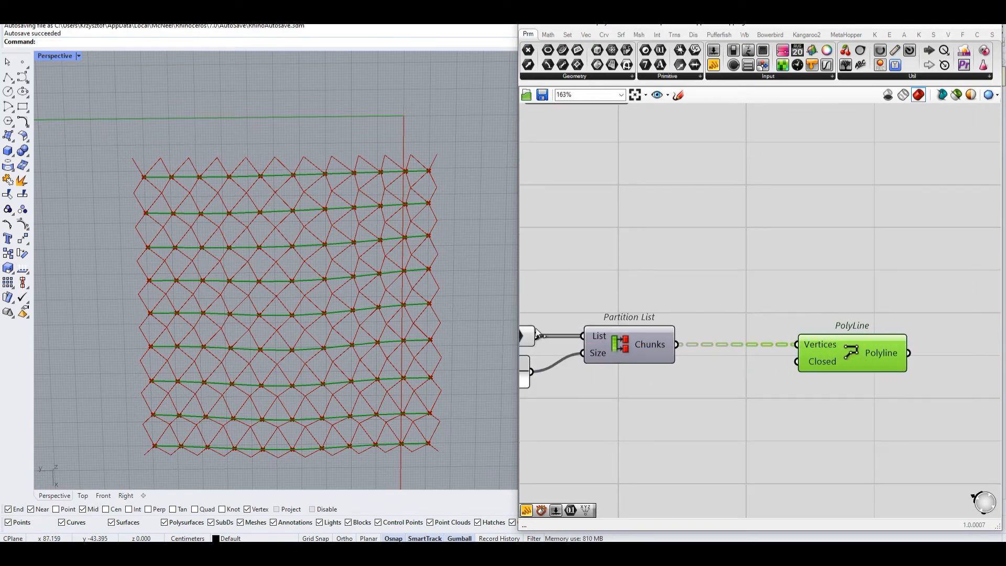
# Add a Point List component above the PolyLine and connect the Partition List's Chunks output to its Points input.
pyautogui.moveTo(472, 322); pyautogui.dragTo(471, 293, button='right')
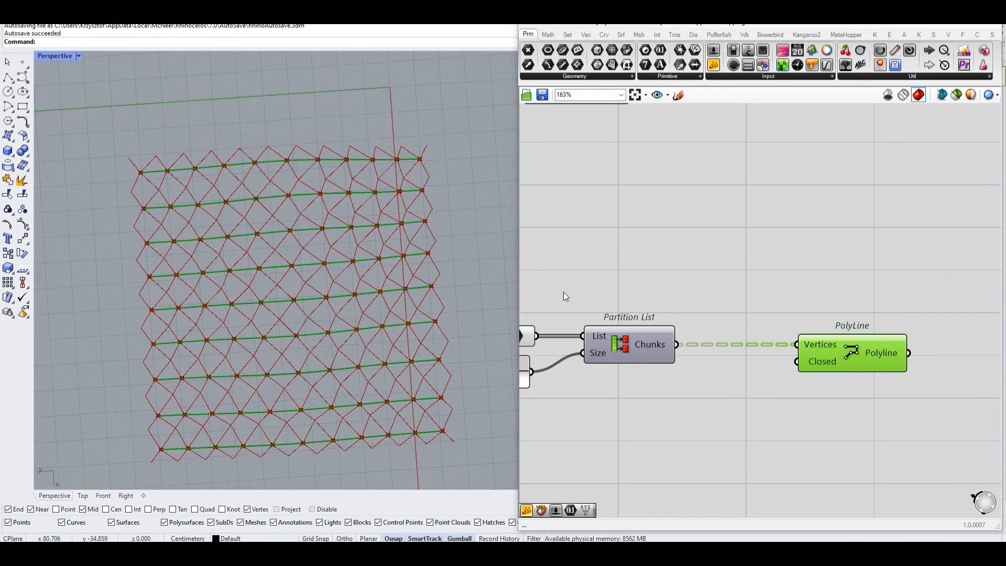
pyautogui.doubleClick(763, 279)
pyautogui.write('point')
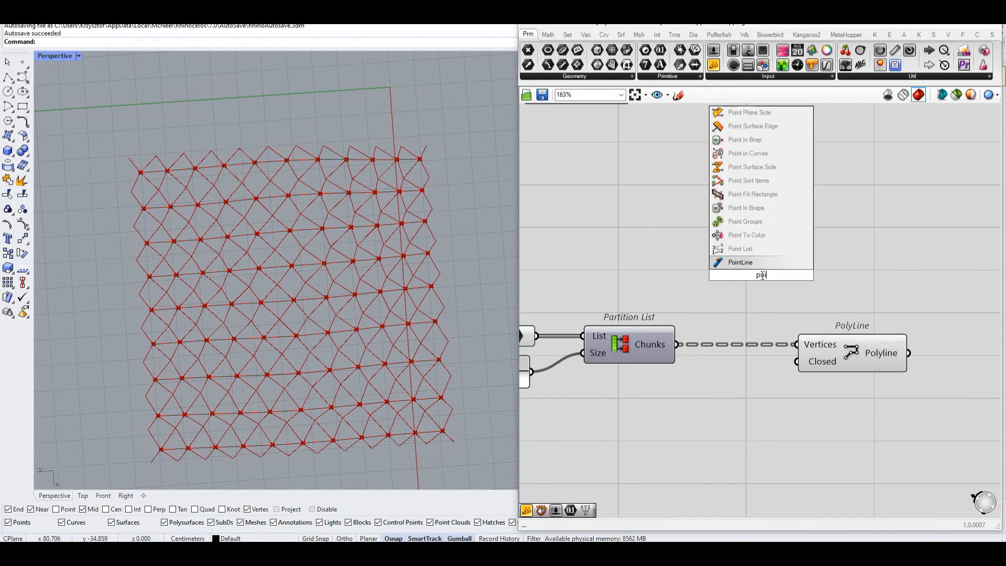
pyautogui.click(748, 213)
pyautogui.moveTo(679, 340); pyautogui.dragTo(731, 267)
# Connect a Panel with the value 5 to the Point List's Size input and align the Point List above the PolyLine.
pyautogui.scroll(3, 658, 286)
pyautogui.doubleClick(654, 276)
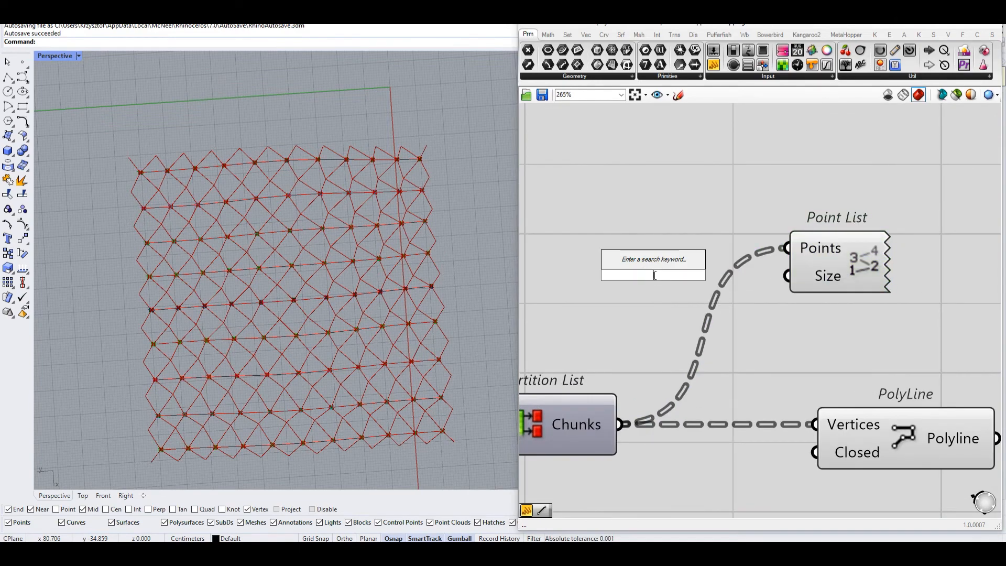
pyautogui.write('5')
pyautogui.press('Return')
pyautogui.moveTo(677, 273); pyautogui.dragTo(787, 276)
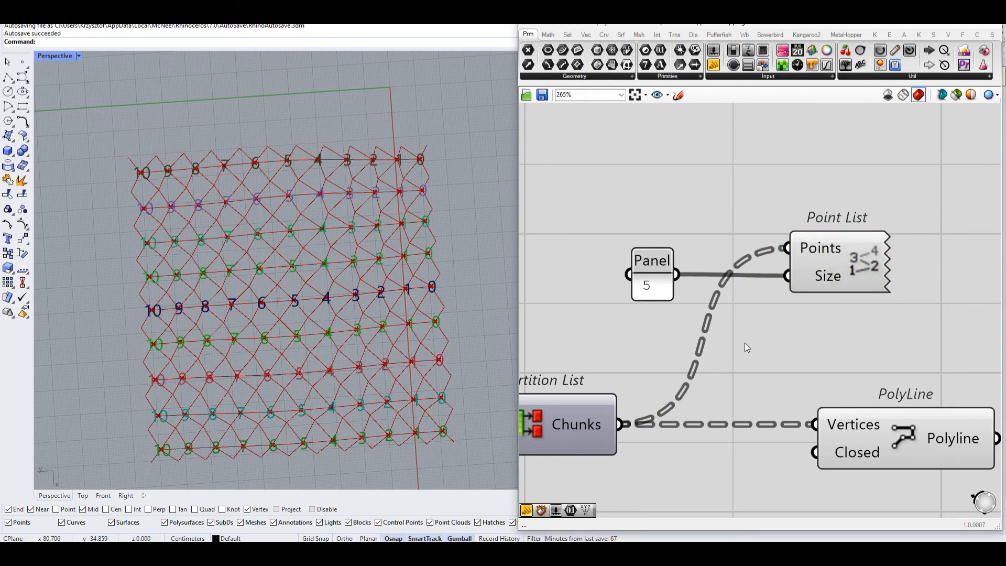
pyautogui.moveTo(779, 336); pyautogui.dragTo(723, 329, button='right')
pyautogui.moveTo(716, 280); pyautogui.dragTo(746, 285)
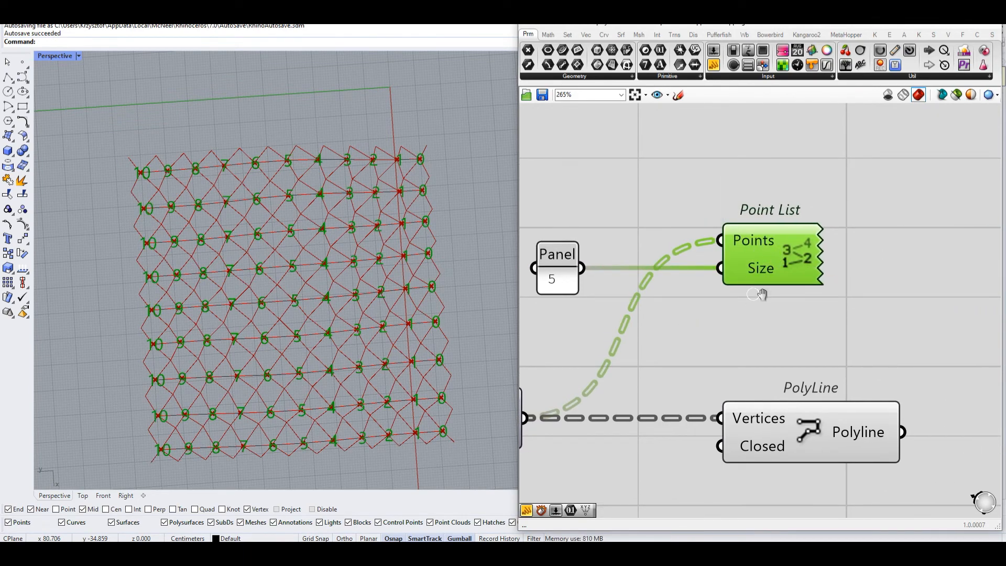
# Examine the point index numbering of each partitioned row in the viewport.
pyautogui.moveTo(763, 295); pyautogui.dragTo(837, 303, button='right')
pyautogui.moveTo(407, 297); pyautogui.dragTo(410, 309, button='right')
pyautogui.click(731, 370)
pyautogui.moveTo(333, 278); pyautogui.dragTo(353, 321, button='right')
pyautogui.moveTo(588, 439); pyautogui.dragTo(705, 391, button='right')
pyautogui.click(706, 390)
pyautogui.moveTo(572, 327); pyautogui.dragTo(789, 446)
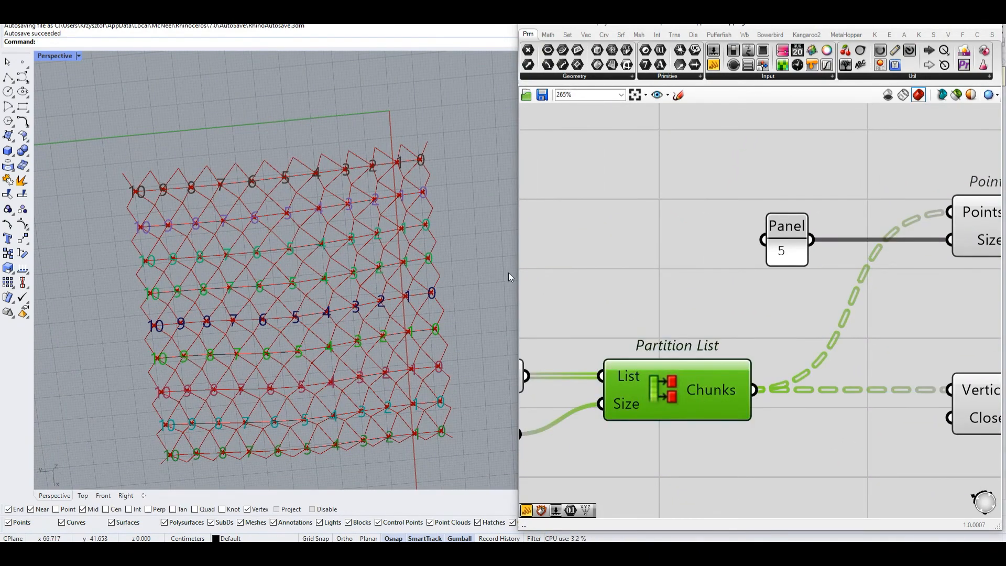
pyautogui.moveTo(509, 273); pyautogui.dragTo(489, 256, button='right')
pyautogui.moveTo(572, 349)
pyautogui.mouseDown(button='right')
pyautogui.moveTo(618, 348)
pyautogui.moveTo(583, 352)
pyautogui.mouseUp(button='right')
# Move the Point List and its Panel above the Partition List and connect the flattened Point parameter to its Points input instead.
pyautogui.moveTo(538, 379); pyautogui.dragTo(614, 311)
pyautogui.scroll(-2, 614, 309)
pyautogui.moveTo(933, 195); pyautogui.dragTo(749, 272)
pyautogui.moveTo(905, 246); pyautogui.dragTo(708, 249)
pyautogui.moveTo(615, 313); pyautogui.dragTo(654, 336, button='right')
pyautogui.click(654, 339)
pyautogui.moveTo(598, 381); pyautogui.dragTo(710, 265)
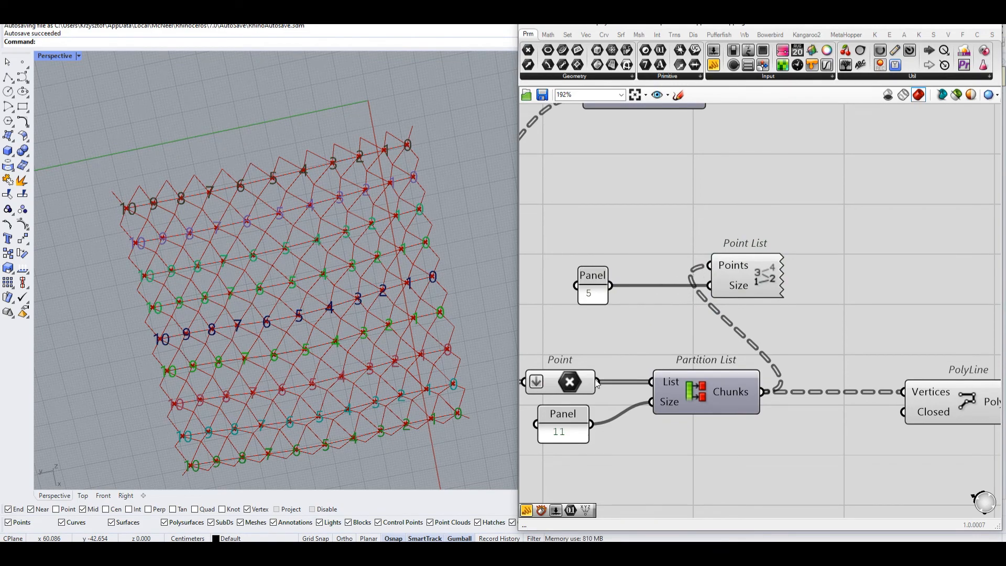
pyautogui.moveTo(719, 258); pyautogui.dragTo(712, 265)
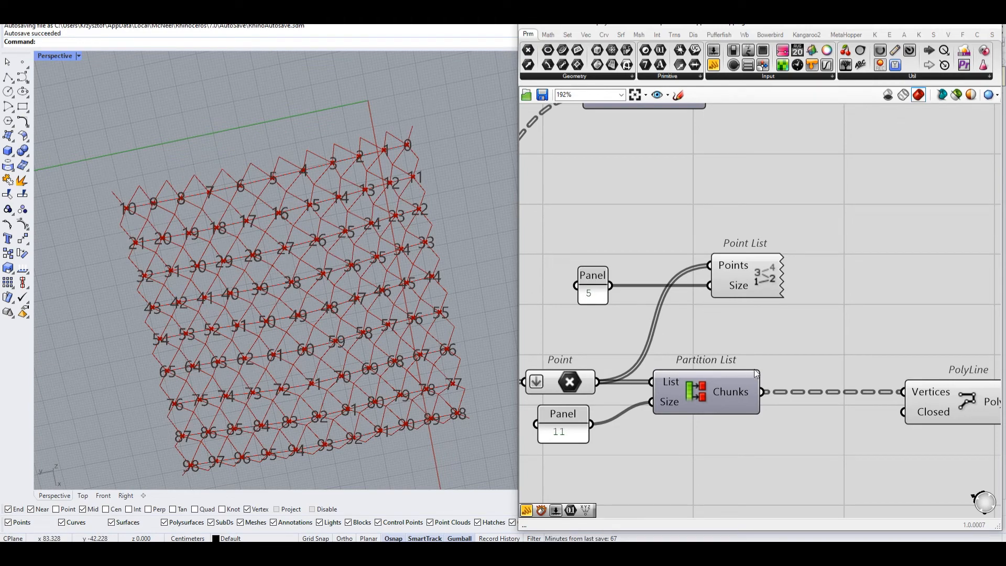
# Connect the Partition List's Chunks output to the Point List's Points input and shift the Point List with its Panel beyond the Partition List.
pyautogui.moveTo(764, 392); pyautogui.dragTo(714, 265)
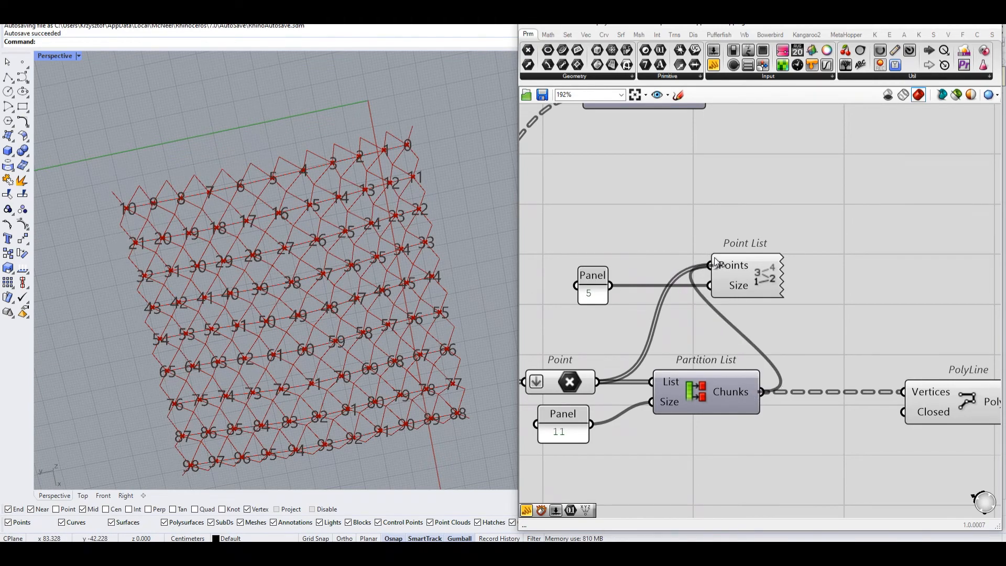
pyautogui.moveTo(788, 233); pyautogui.dragTo(540, 304)
pyautogui.moveTo(592, 277); pyautogui.dragTo(692, 278)
pyautogui.click(429, 410)
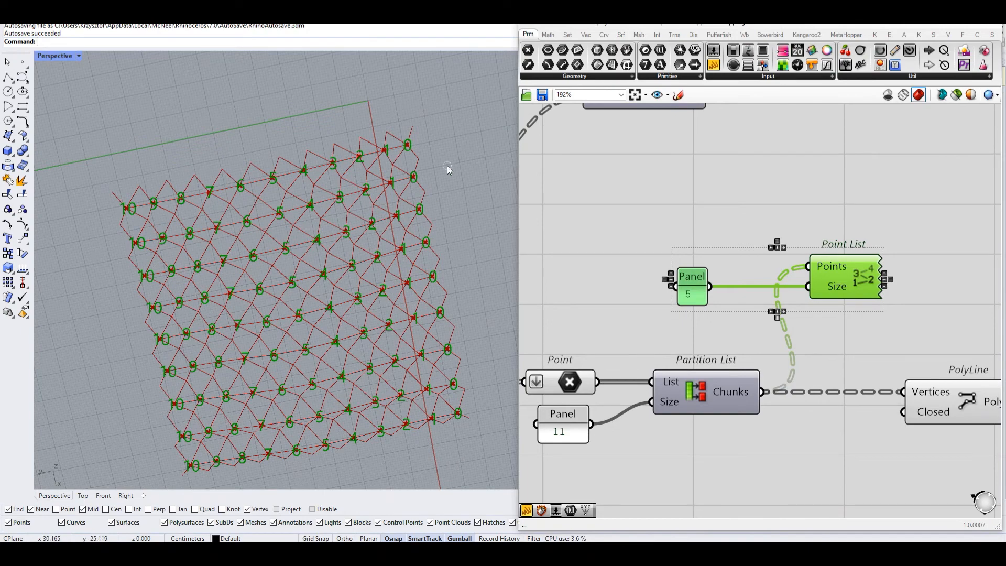
pyautogui.moveTo(437, 165); pyautogui.dragTo(441, 149, button='right')
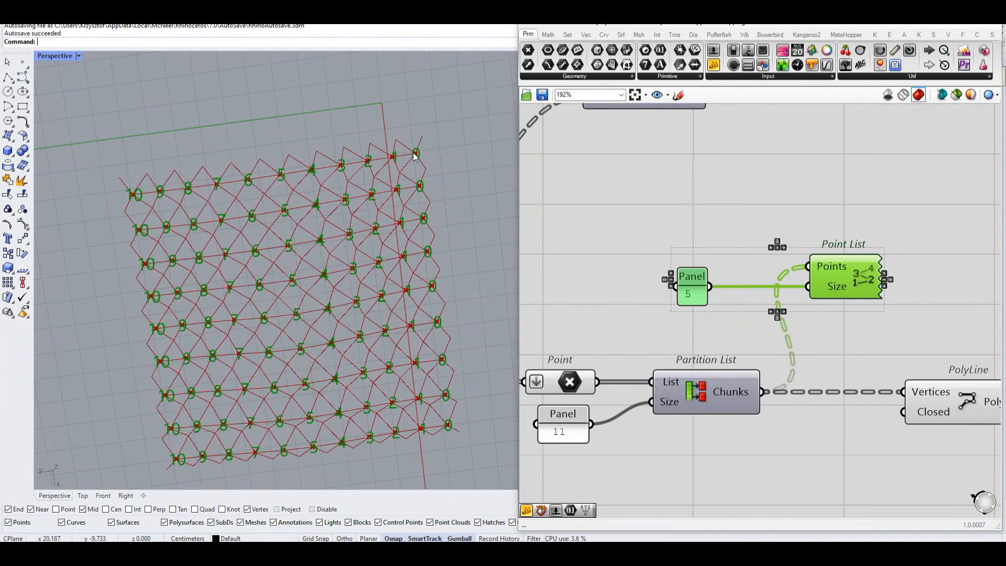
pyautogui.click(806, 246)
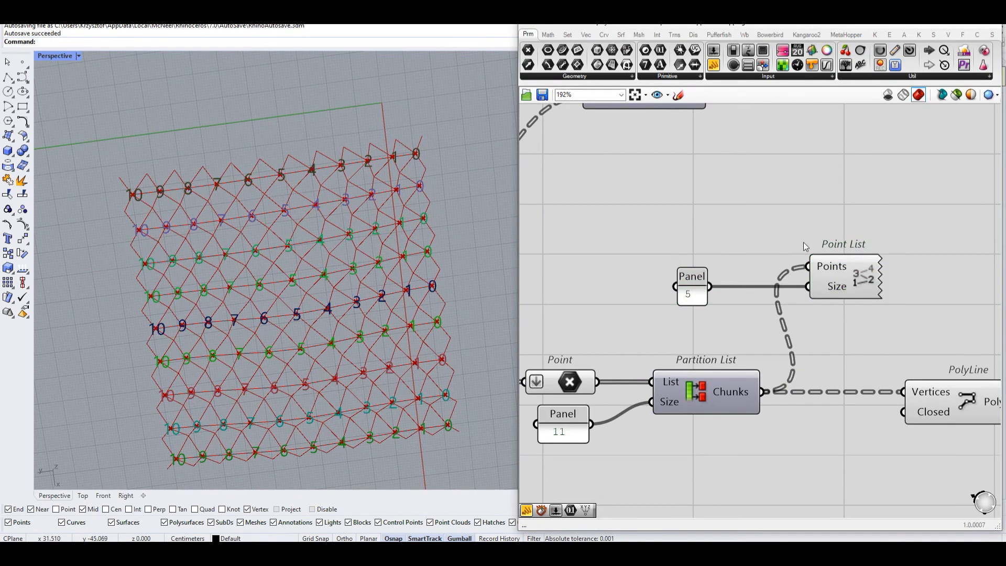
pyautogui.moveTo(414, 186); pyautogui.dragTo(420, 170, button='right')
# Move the PolyLine component farther from the Partition List and select it to highlight its polylines.
pyautogui.moveTo(912, 360); pyautogui.dragTo(749, 354, button='right')
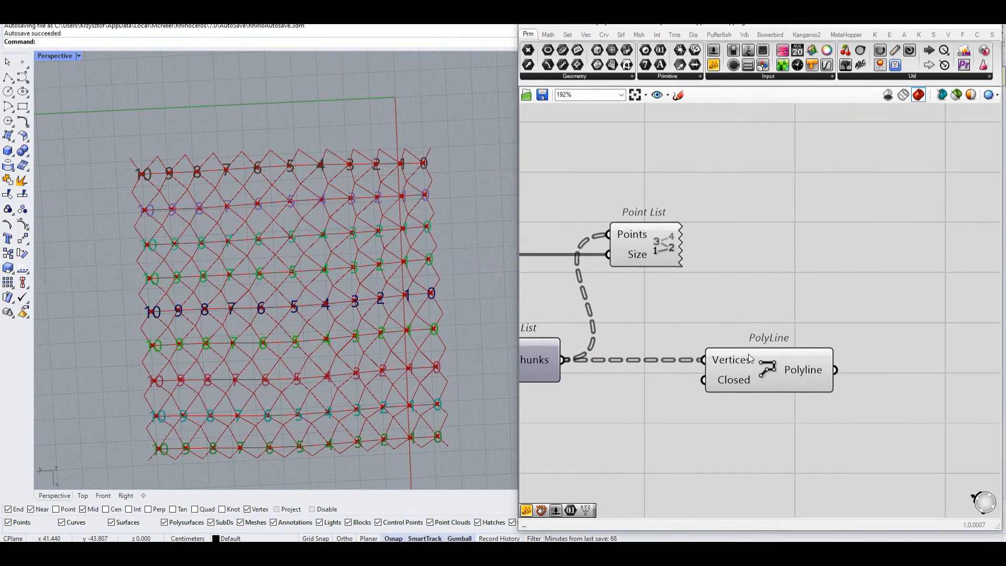
pyautogui.click(771, 360)
pyautogui.moveTo(770, 360); pyautogui.dragTo(821, 361)
pyautogui.click(776, 294)
pyautogui.click(813, 360)
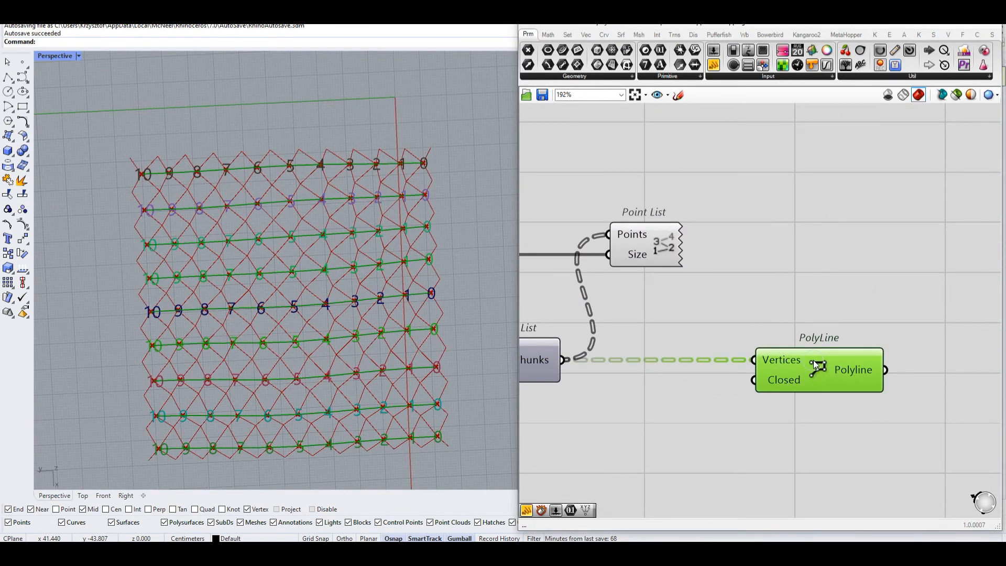
# Examine each partitioned row of indexed points and its connecting polyline in the viewport, from the first row to the last.
pyautogui.moveTo(286, 126); pyautogui.dragTo(130, 123, button='right')
pyautogui.moveTo(111, 116); pyautogui.dragTo(470, 190)
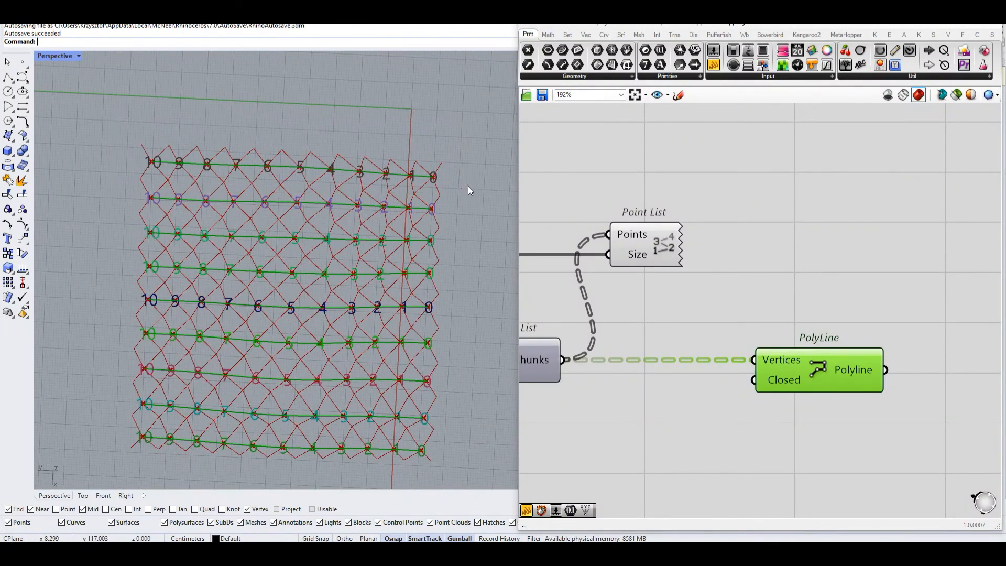
pyautogui.moveTo(125, 193); pyautogui.dragTo(117, 179, button='right')
pyautogui.moveTo(115, 191); pyautogui.dragTo(462, 226)
pyautogui.moveTo(118, 217); pyautogui.dragTo(472, 252)
pyautogui.moveTo(472, 252)
pyautogui.mouseDown(button='right')
pyautogui.moveTo(456, 251)
pyautogui.moveTo(478, 251)
pyautogui.mouseUp(button='right')
pyautogui.moveTo(122, 247); pyautogui.dragTo(474, 296)
pyautogui.moveTo(123, 286); pyautogui.dragTo(480, 336)
pyautogui.moveTo(180, 330); pyautogui.dragTo(464, 356)
pyautogui.moveTo(813, 308); pyautogui.dragTo(799, 308, button='right')
pyautogui.moveTo(794, 362); pyautogui.dragTo(840, 362)
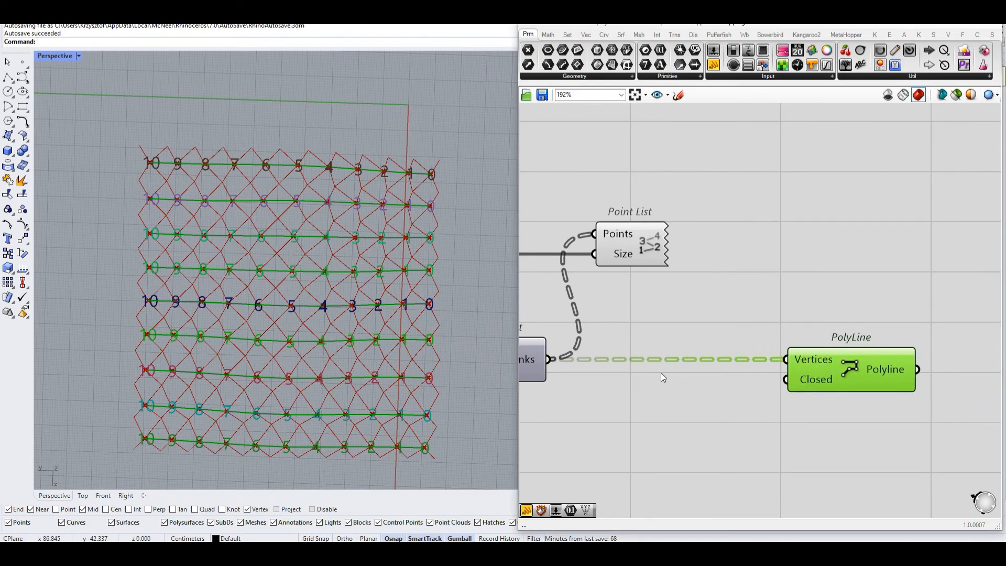
pyautogui.moveTo(122, 431); pyautogui.dragTo(469, 477)
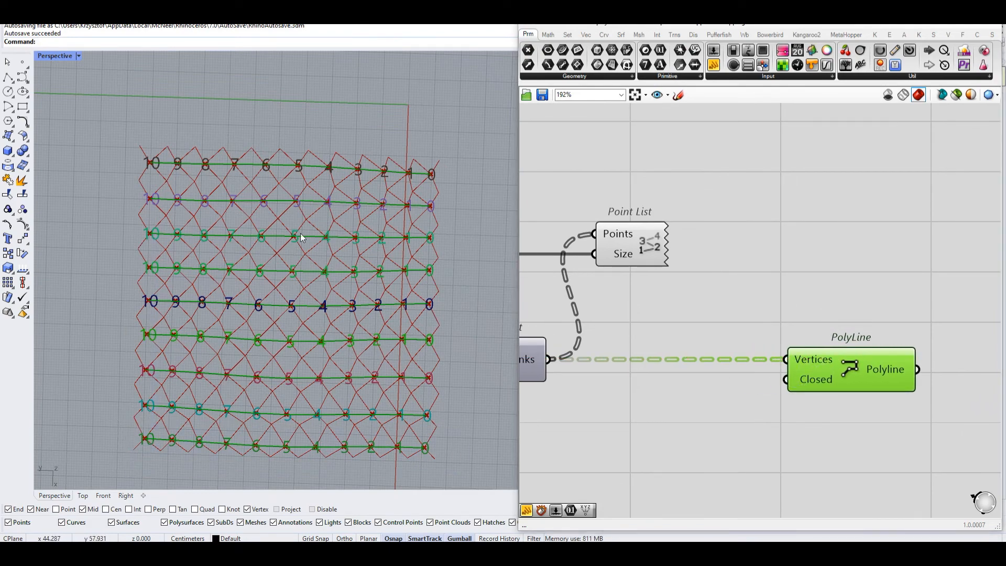
# Add a Flip Matrix component below the Chunks wire and connect the Partition List's Chunks output to its Data input.
pyautogui.moveTo(652, 431); pyautogui.dragTo(713, 397, button='right')
pyautogui.doubleClick(711, 398)
pyautogui.write('flip')
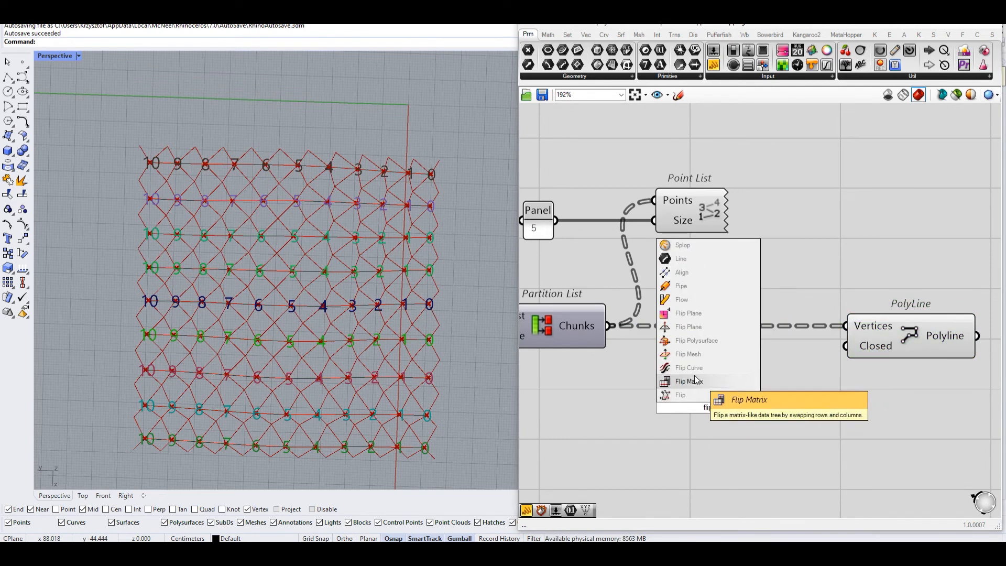
pyautogui.click(698, 392)
pyautogui.moveTo(702, 400); pyautogui.dragTo(717, 401)
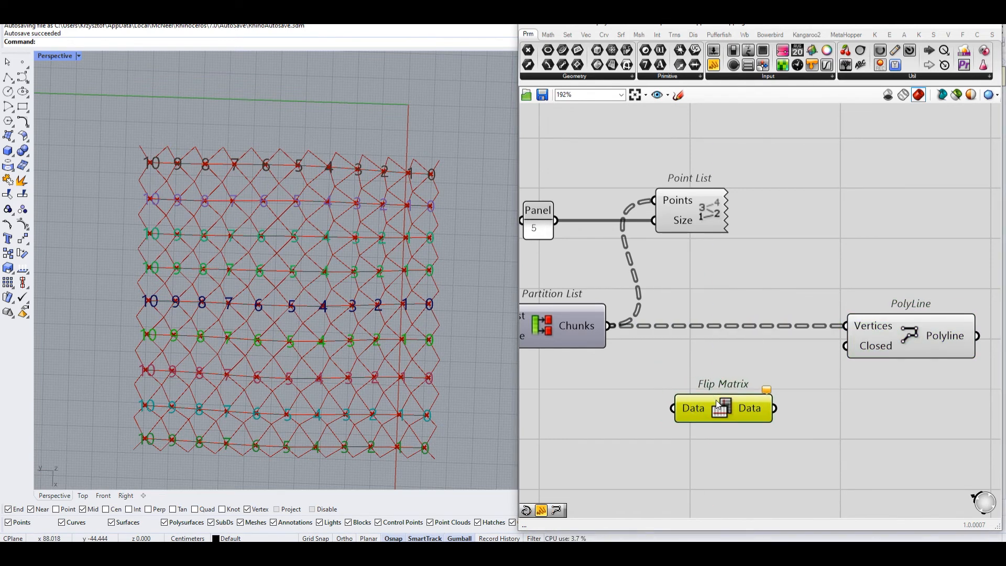
pyautogui.moveTo(612, 326); pyautogui.dragTo(674, 408)
# Compare the point indices column by column and connect the Flip Matrix's Data output to the Point List's Points input.
pyautogui.moveTo(774, 408); pyautogui.dragTo(680, 237)
pyautogui.moveTo(421, 150); pyautogui.dragTo(454, 474)
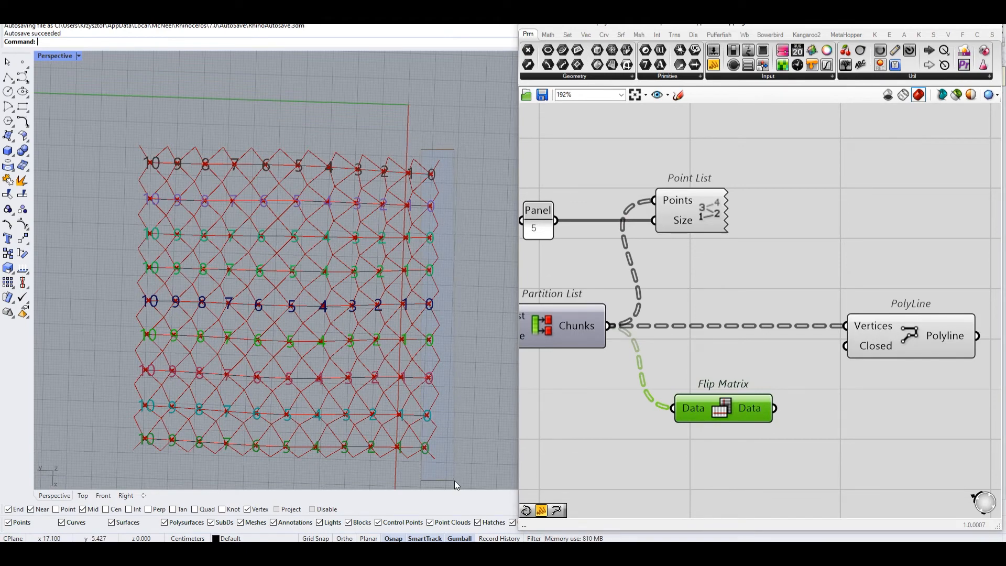
pyautogui.moveTo(455, 480); pyautogui.dragTo(454, 472)
pyautogui.moveTo(400, 206); pyautogui.dragTo(401, 168, button='right')
pyautogui.moveTo(393, 207); pyautogui.dragTo(417, 478)
pyautogui.moveTo(366, 149); pyautogui.dragTo(369, 148, button='right')
pyautogui.moveTo(369, 148); pyautogui.dragTo(387, 464)
pyautogui.moveTo(755, 409)
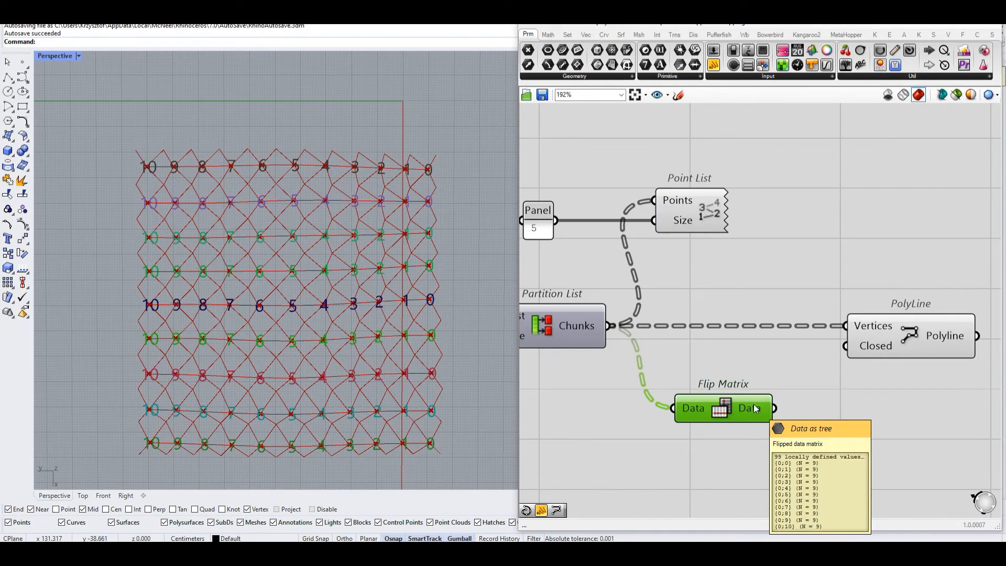
pyautogui.moveTo(776, 413); pyautogui.dragTo(675, 199)
pyautogui.moveTo(675, 198)
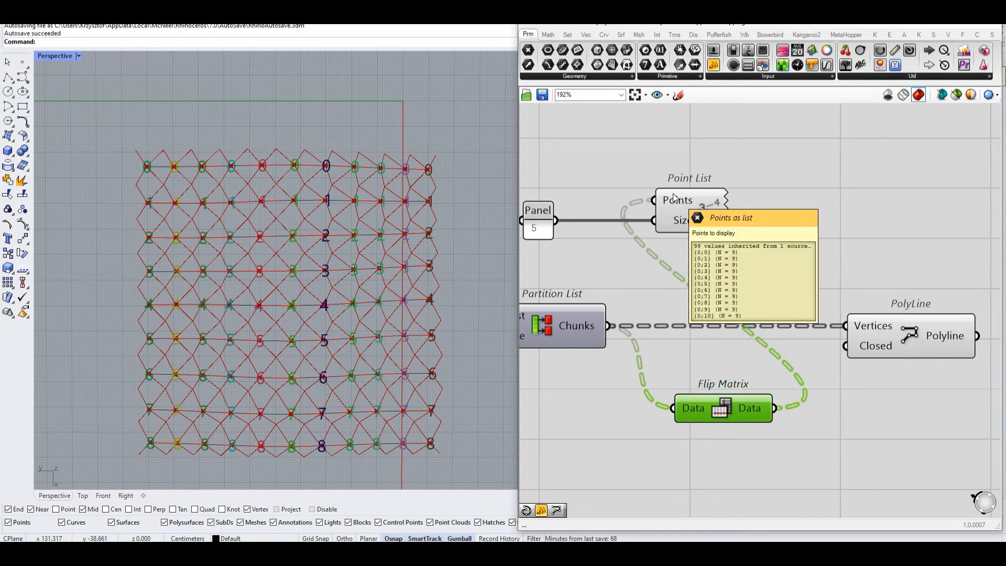
# Duplicate the PolyLine below the original and connect the Flip Matrix's Data output to its Vertices input, aligning the Flip Matrix with it.
pyautogui.moveTo(748, 410); pyautogui.dragTo(750, 428)
pyautogui.moveTo(890, 335); pyautogui.dragTo(891, 433)
pyautogui.moveTo(805, 424); pyautogui.dragTo(846, 425)
pyautogui.moveTo(888, 430); pyautogui.dragTo(888, 433)
pyautogui.click(895, 379)
# Delete the Point List and its size Panel, and inspect the polylines made from the flipped points.
pyautogui.moveTo(860, 163); pyautogui.dragTo(536, 252)
pyautogui.press('Delete')
pyautogui.click(885, 430)
pyautogui.moveTo(490, 337); pyautogui.dragTo(464, 225, button='right')
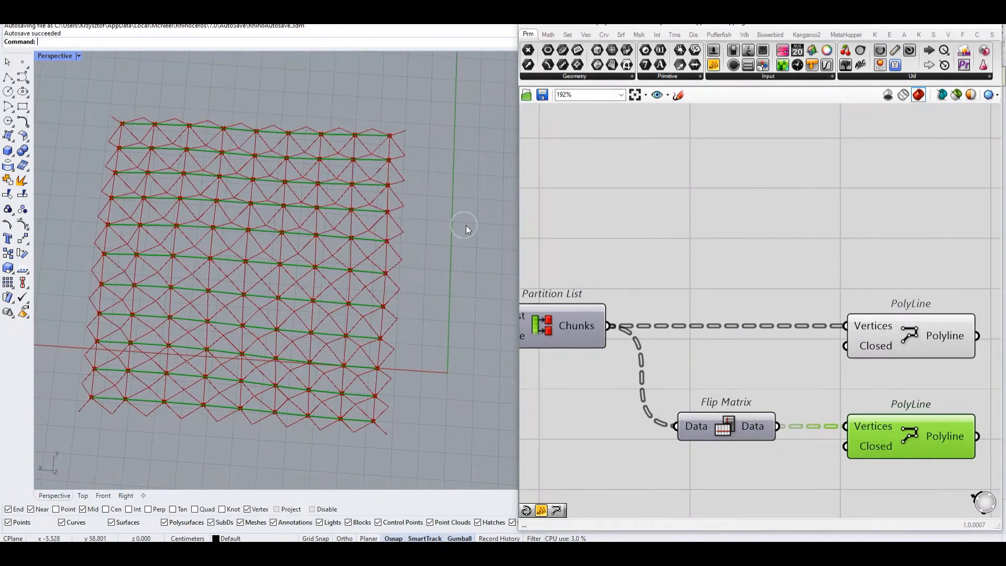
pyautogui.moveTo(395, 310); pyautogui.dragTo(410, 341, button='right')
pyautogui.click(903, 228)
# Add a Curve parameter after each PolyLine and connect the Polyline outputs to them.
pyautogui.moveTo(904, 228); pyautogui.dragTo(677, 243, button='right')
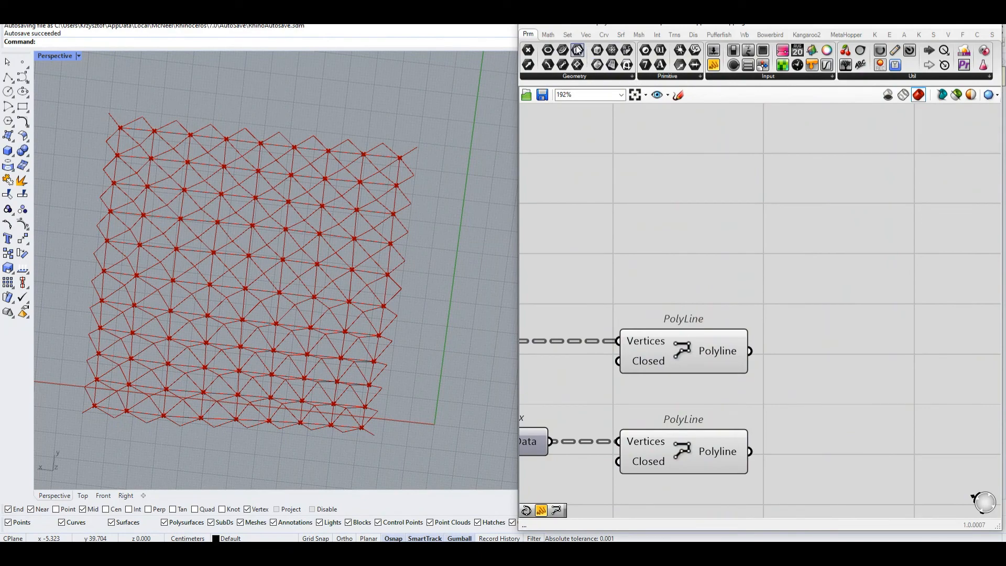
pyautogui.moveTo(884, 377); pyautogui.dragTo(872, 369)
pyautogui.moveTo(877, 375); pyautogui.dragTo(869, 450)
pyautogui.moveTo(749, 448); pyautogui.dragTo(862, 444)
pyautogui.scroll(-2, 877, 409)
# Turn off the preview of both PolyLine components.
pyautogui.click(822, 326)
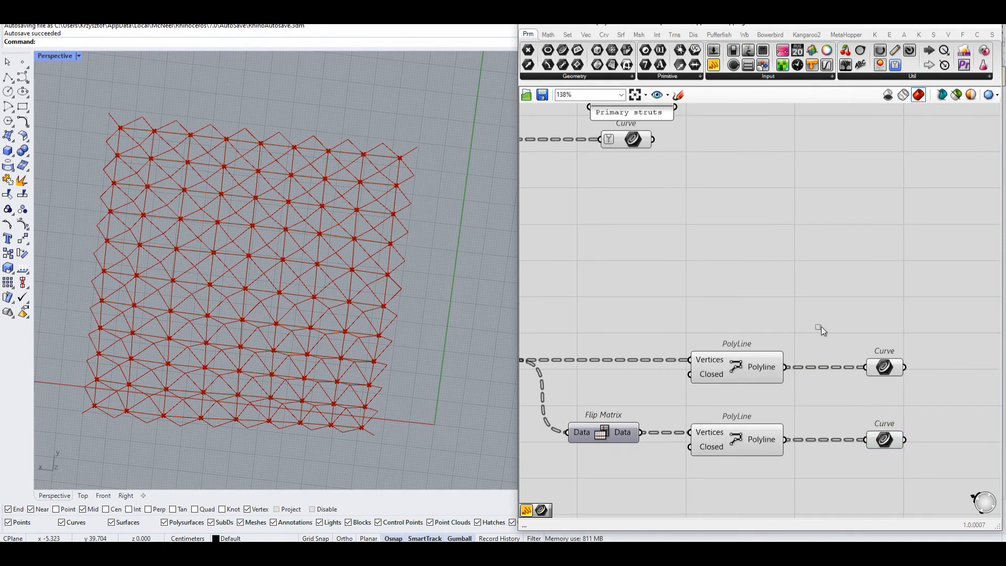
pyautogui.moveTo(822, 326); pyautogui.dragTo(745, 445)
pyautogui.middleClick(737, 283)
pyautogui.click(773, 298)
# Compare the Partition List's Size panel with the points in the outermost row of the viewport grid.
pyautogui.moveTo(577, 341); pyautogui.dragTo(917, 294, button='right')
pyautogui.scroll(3, 754, 355)
pyautogui.click(705, 330)
pyautogui.scroll(3, 726, 330)
pyautogui.scroll(-3, 745, 367)
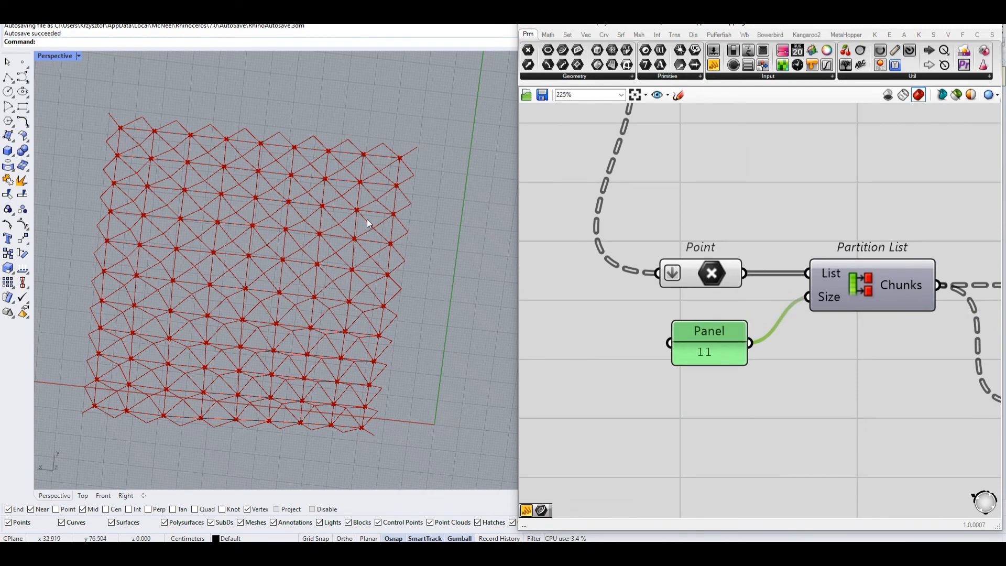
pyautogui.moveTo(367, 219); pyautogui.dragTo(202, 167, button='right')
pyautogui.moveTo(98, 103); pyautogui.dragTo(451, 154)
# Set the V divisions slider to 17 and inspect how the substructure polylines respond in the viewport.
pyautogui.scroll(-10, 735, 269)
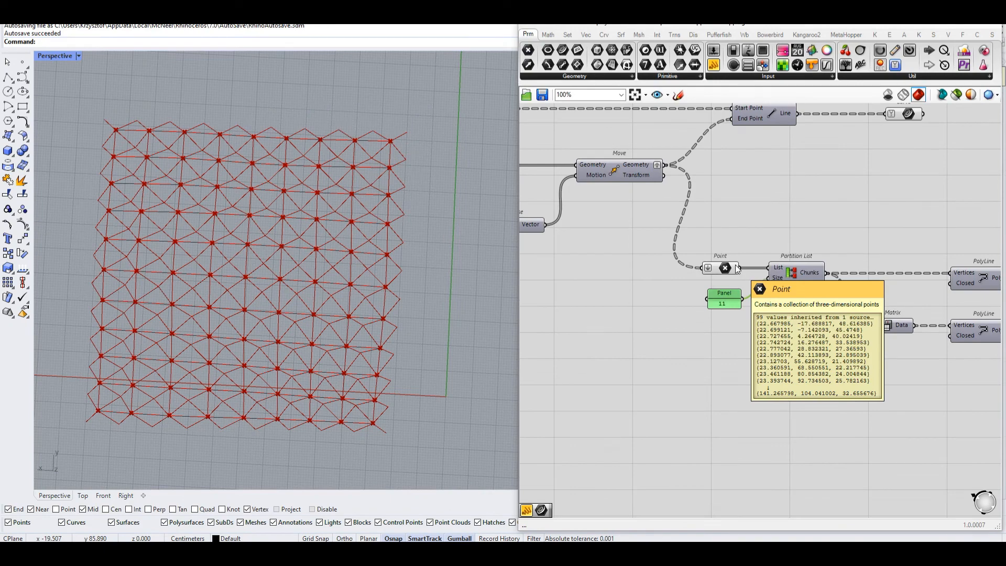
pyautogui.moveTo(611, 270); pyautogui.dragTo(820, 281, button='right')
pyautogui.scroll(9, 715, 219)
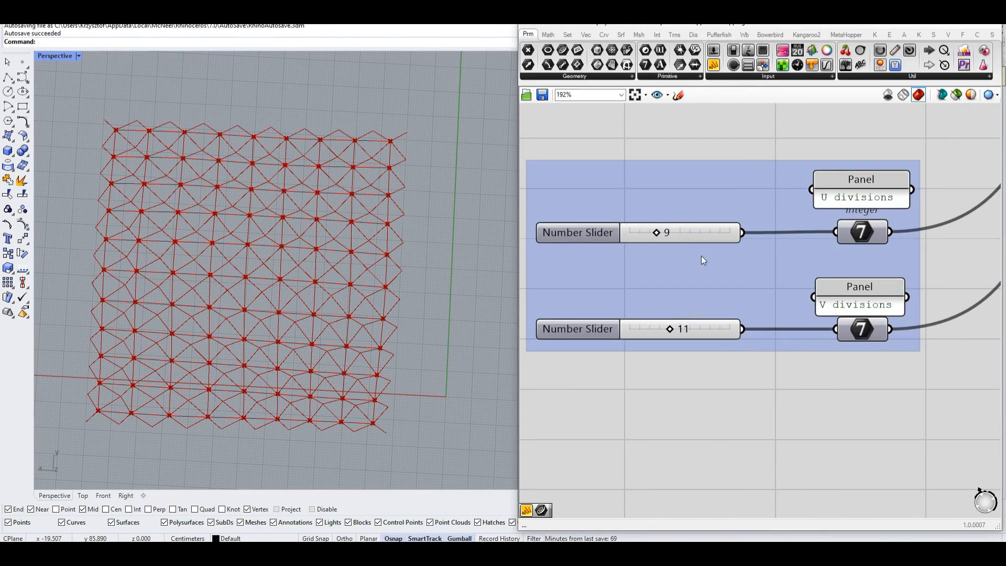
pyautogui.moveTo(659, 236)
pyautogui.mouseDown()
pyautogui.moveTo(698, 238)
pyautogui.moveTo(647, 234)
pyautogui.moveTo(657, 235)
pyautogui.mouseUp()
pyautogui.moveTo(676, 332); pyautogui.dragTo(710, 329)
pyautogui.moveTo(285, 323); pyautogui.dragTo(283, 414, button='right')
pyautogui.scroll(4, 260, 379)
pyautogui.moveTo(260, 379); pyautogui.dragTo(270, 293, button='right')
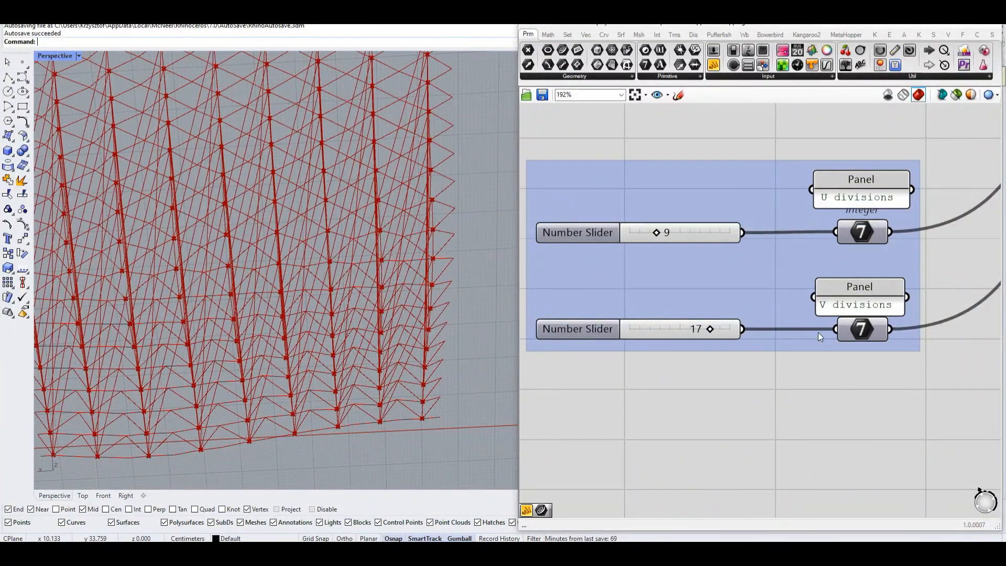
# Set the V divisions slider to 11 and the U divisions slider to 18, and inspect the resulting structure.
pyautogui.scroll(2, 787, 333)
pyautogui.moveTo(703, 329); pyautogui.dragTo(657, 328)
pyautogui.moveTo(638, 195); pyautogui.dragTo(719, 193)
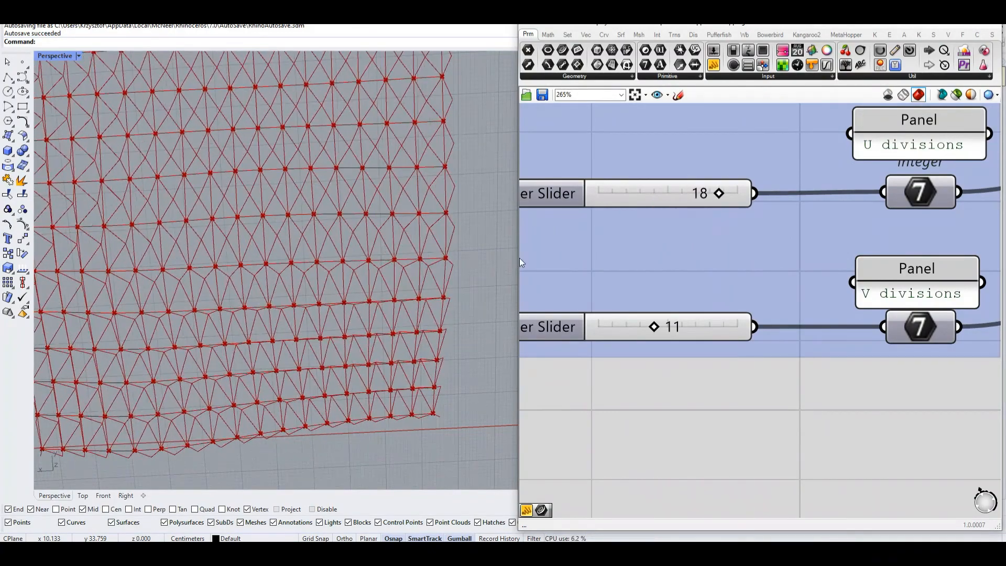
pyautogui.scroll(-5, 403, 272)
pyautogui.moveTo(331, 144); pyautogui.dragTo(403, 153, button='right')
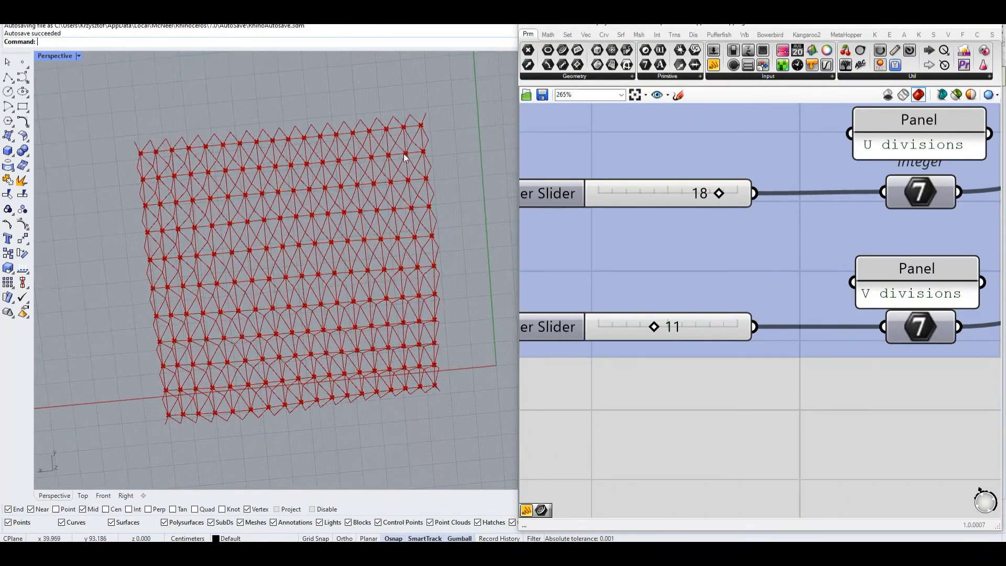
pyautogui.moveTo(407, 226); pyautogui.dragTo(365, 215, button='right')
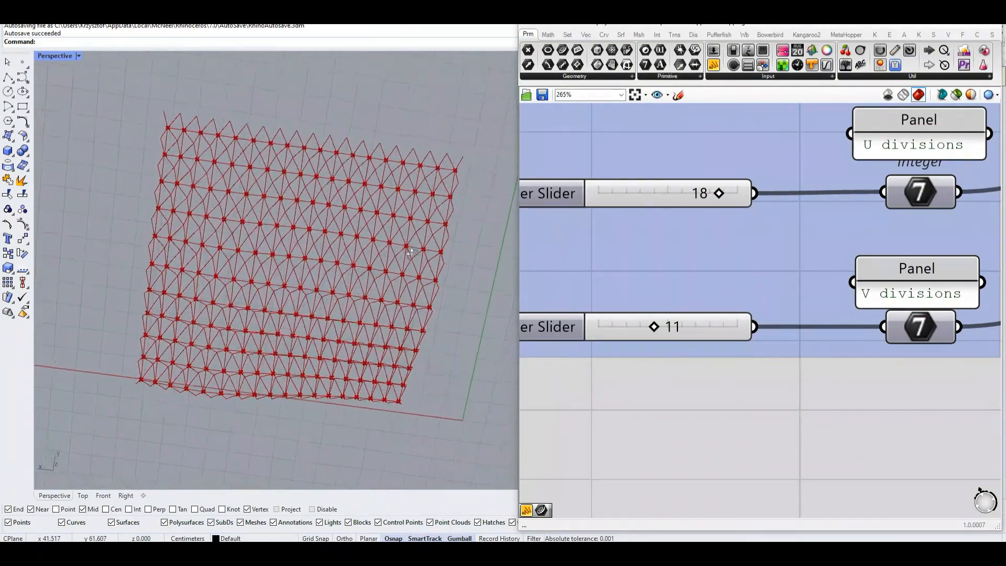
pyautogui.scroll(-5, 703, 274)
pyautogui.scroll(5, 672, 255)
# Set the U divisions slider to 7.
pyautogui.moveTo(693, 245); pyautogui.dragTo(604, 243)
pyautogui.scroll(3, 653, 344)
pyautogui.moveTo(635, 367); pyautogui.dragTo(609, 364)
pyautogui.scroll(-5, 610, 363)
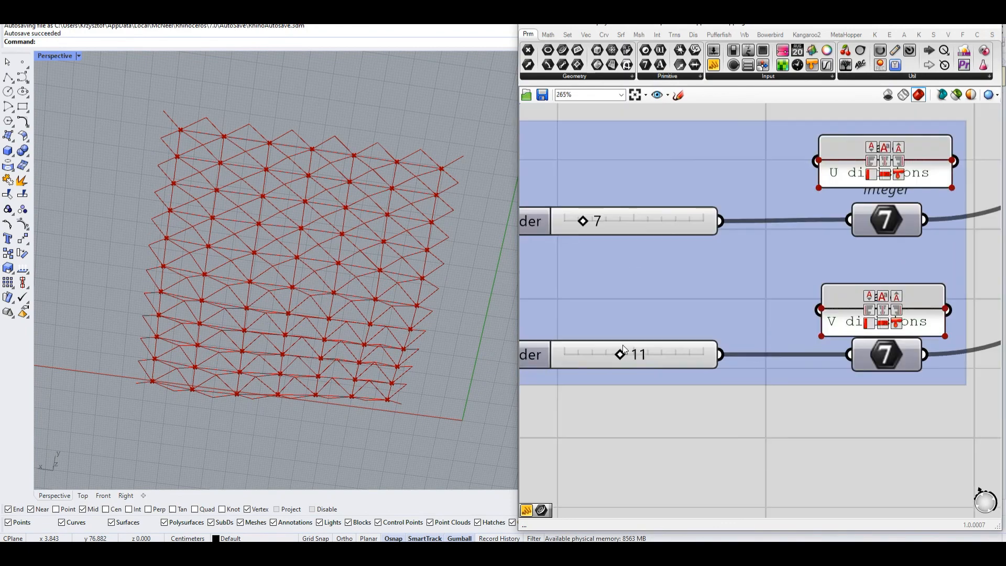
pyautogui.scroll(-2, 687, 348)
pyautogui.scroll(2, 637, 363)
# Trace the V divisions slider to the Divide Domain² component and examine its Segments output.
pyautogui.moveTo(644, 374); pyautogui.dragTo(790, 288)
pyautogui.scroll(2, 565, 366)
pyautogui.click(602, 401)
pyautogui.moveTo(602, 398); pyautogui.dragTo(697, 394, button='right')
pyautogui.click(681, 313)
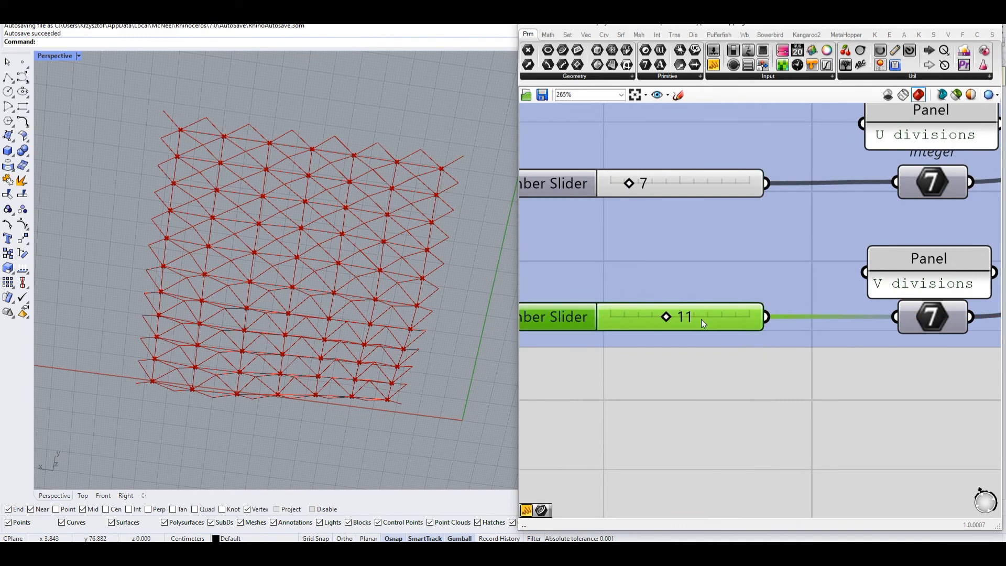
pyautogui.moveTo(734, 314); pyautogui.dragTo(618, 353, button='right')
pyautogui.scroll(-4, 712, 306)
pyautogui.scroll(3, 784, 233)
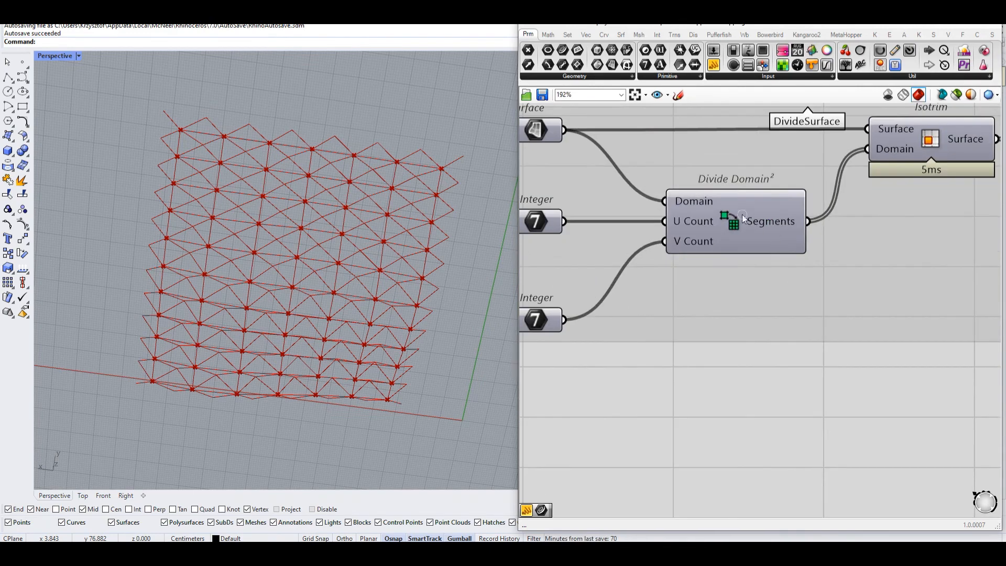
pyautogui.scroll(-1, 731, 244)
pyautogui.moveTo(735, 204); pyautogui.dragTo(729, 244, button='right')
pyautogui.moveTo(613, 404); pyautogui.dragTo(938, 147)
pyautogui.click(767, 340)
pyautogui.click(767, 260)
pyautogui.moveTo(766, 260)
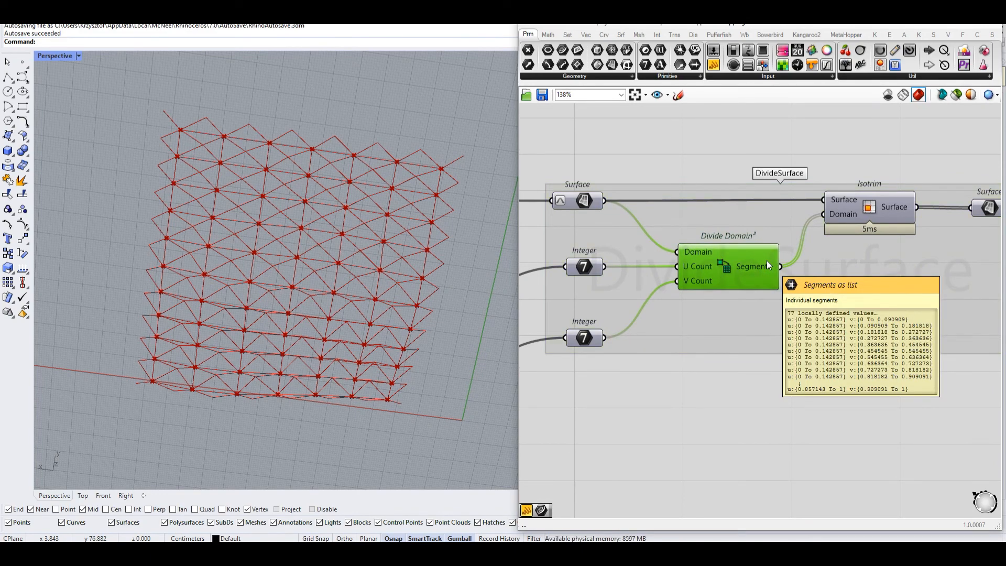
# Recheck the U and V divisions sliders and follow their wires through the DivideSurface group to the Isotrim component.
pyautogui.scroll(-4, 767, 260)
pyautogui.moveTo(565, 362); pyautogui.dragTo(699, 291, button='right')
pyautogui.scroll(6, 655, 297)
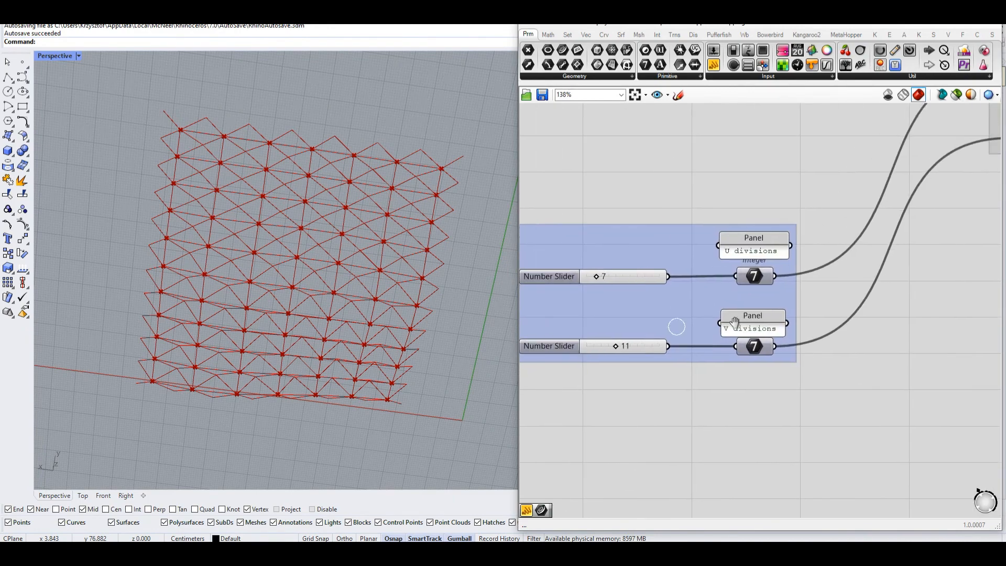
pyautogui.moveTo(564, 396); pyautogui.dragTo(655, 379, button='right')
pyautogui.moveTo(581, 376); pyautogui.dragTo(837, 298)
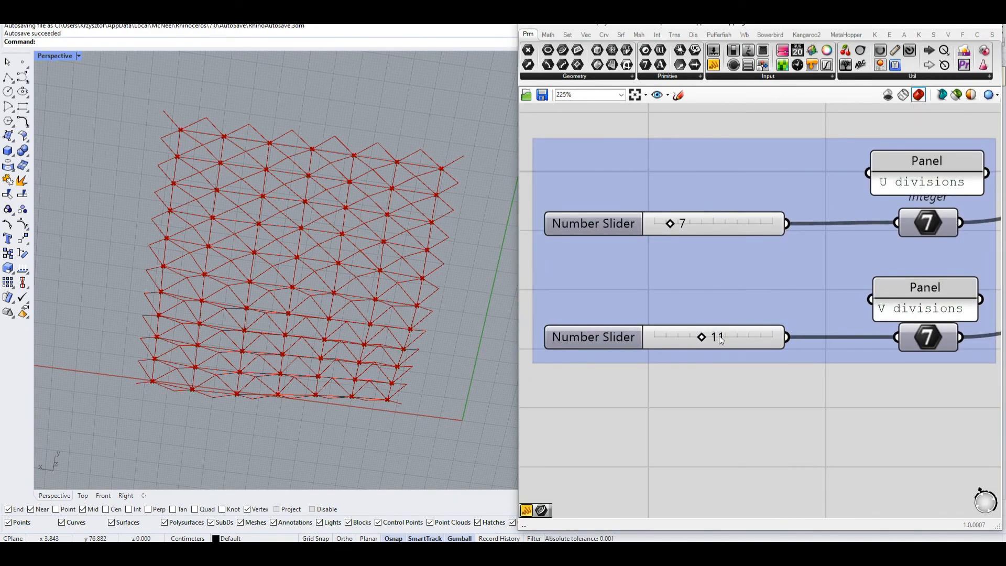
pyautogui.scroll(-4, 618, 341)
pyautogui.moveTo(985, 217); pyautogui.dragTo(802, 238, button='right')
pyautogui.moveTo(535, 364); pyautogui.dragTo(643, 341, button='right')
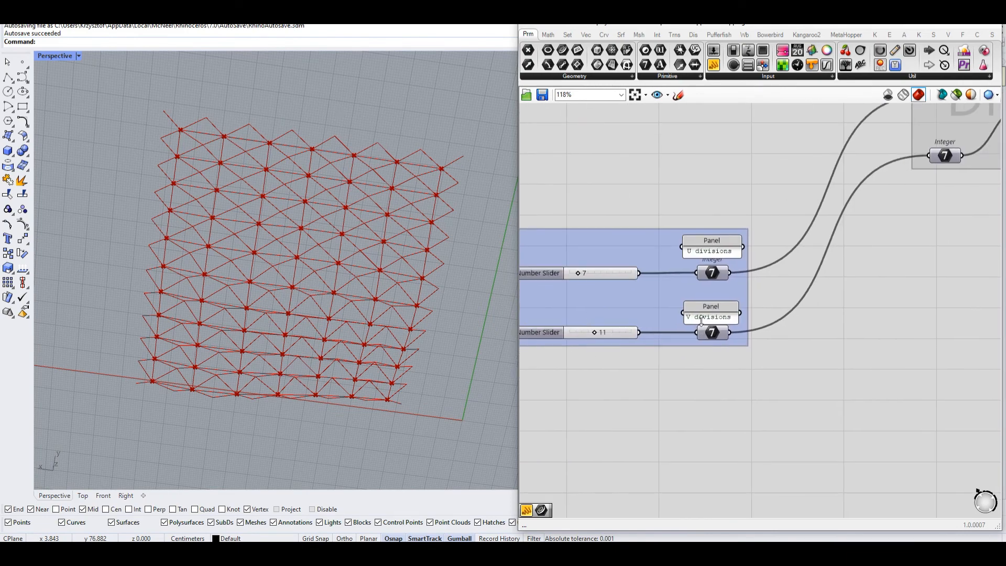
pyautogui.moveTo(829, 241); pyautogui.dragTo(631, 305, button='right')
pyautogui.scroll(1, 743, 148)
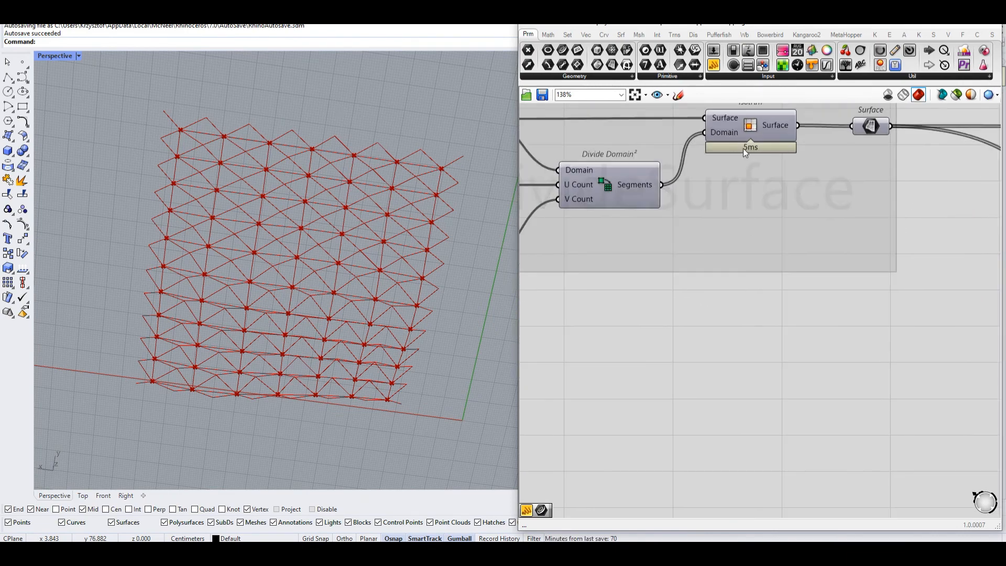
# Add a Panel below the DivideSurface group, connect the Divide Domain² Segments output to it, and enlarge it.
pyautogui.click(759, 372)
pyautogui.moveTo(662, 185); pyautogui.dragTo(702, 371)
pyautogui.moveTo(806, 414); pyautogui.dragTo(743, 358, button='right')
pyautogui.scroll(-2, 749, 349)
pyautogui.moveTo(755, 345); pyautogui.dragTo(895, 480)
pyautogui.scroll(3, 848, 426)
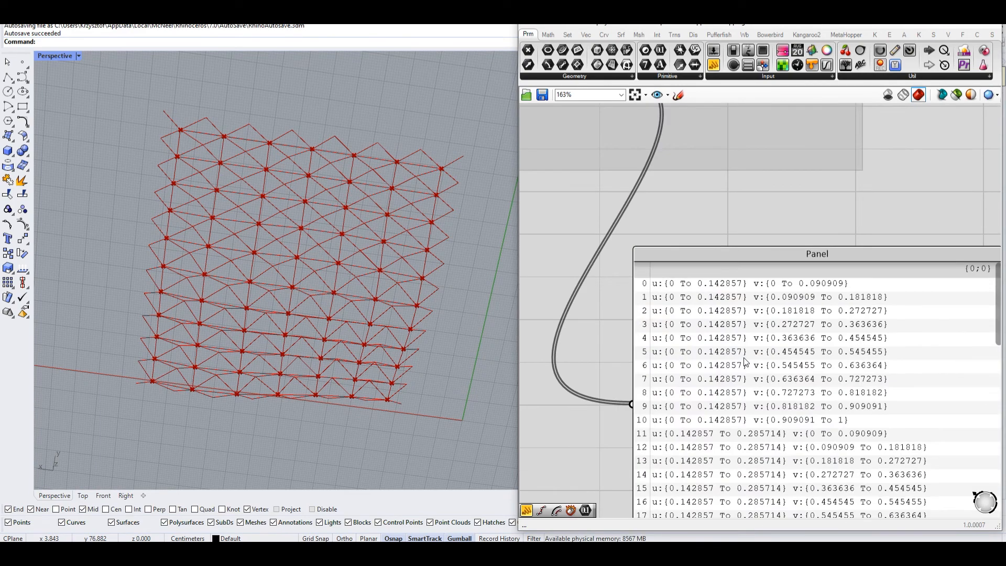
# Examine the u and v domain ranges listed in the Panel to see how the segments are ordered.
pyautogui.moveTo(557, 208); pyautogui.dragTo(831, 389)
pyautogui.scroll(1, 621, 383)
pyautogui.moveTo(534, 184); pyautogui.dragTo(691, 389)
pyautogui.moveTo(682, 167); pyautogui.dragTo(876, 398)
pyautogui.click(713, 381)
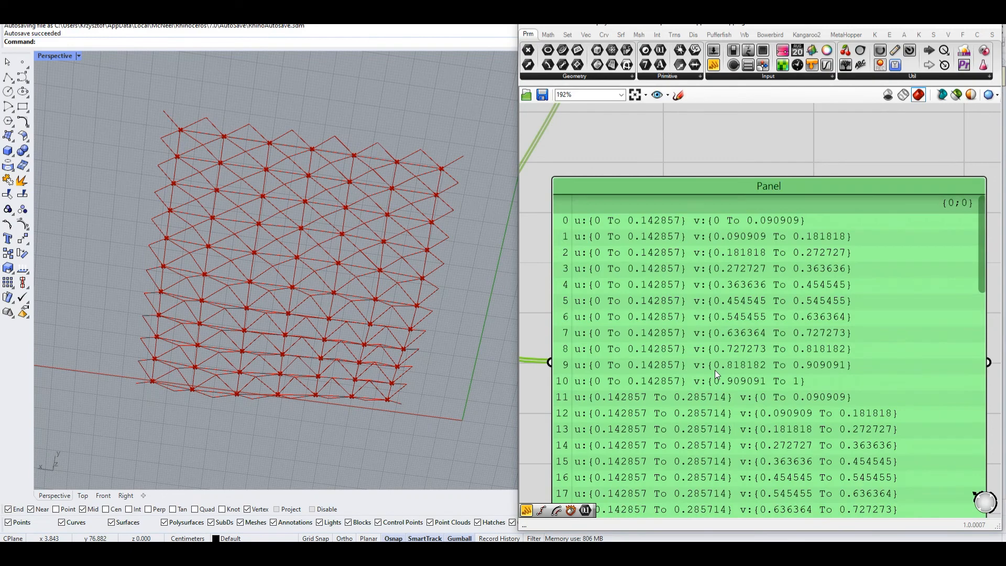
pyautogui.click(545, 395)
pyautogui.moveTo(540, 191); pyautogui.dragTo(698, 395)
pyautogui.moveTo(676, 156); pyautogui.dragTo(882, 394)
pyautogui.moveTo(538, 184); pyautogui.dragTo(951, 391)
pyautogui.click(860, 338)
pyautogui.scroll(-7, 860, 339)
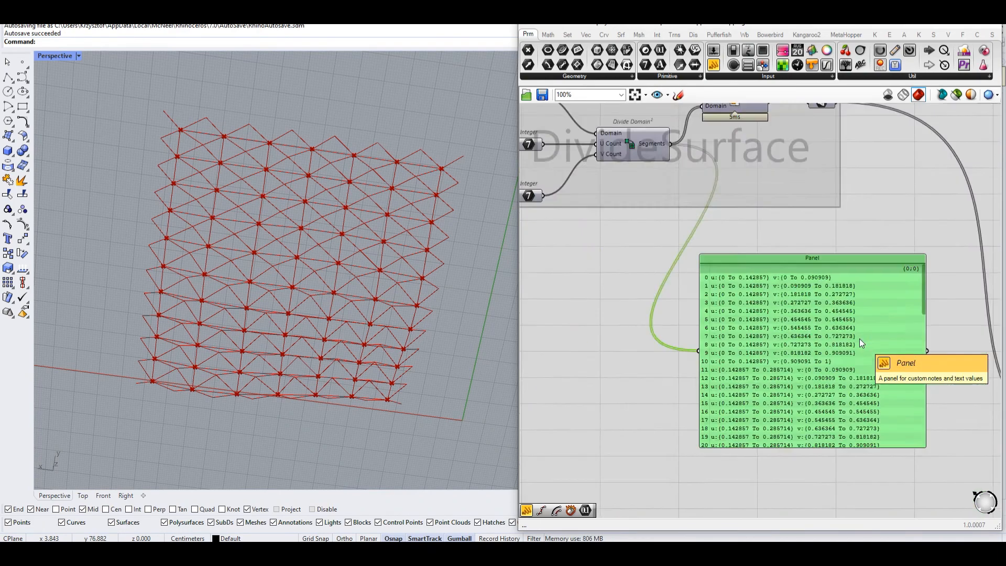
# Delete the Panel that lists the Divide Domain² segments.
pyautogui.press('Delete')
pyautogui.scroll(5, 630, 343)
pyautogui.scroll(-4, 631, 342)
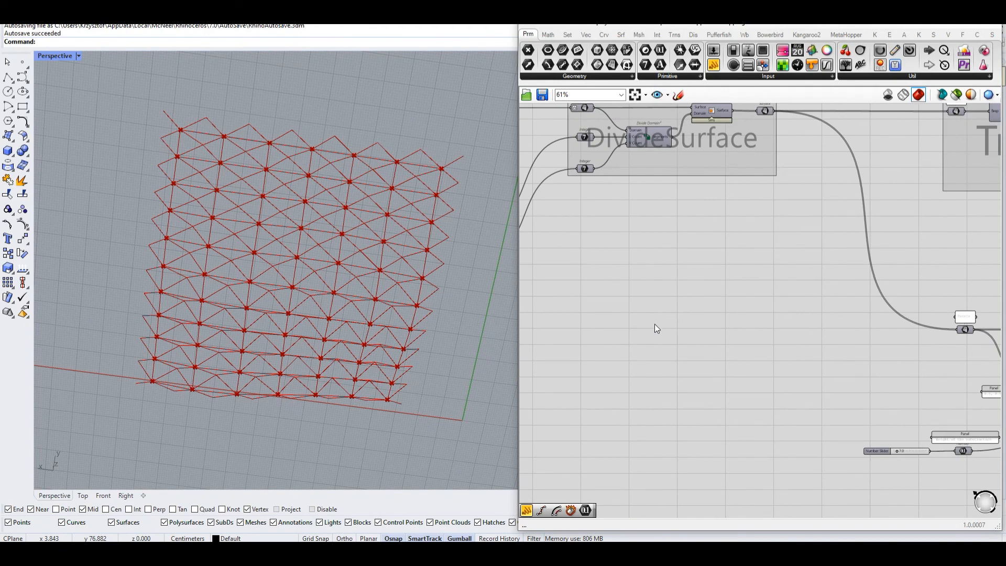
pyautogui.scroll(-2, 744, 354)
pyautogui.scroll(4, 919, 373)
# Move the Panel feeding the Partition List size to the start of the substructure definition, below the substructure height input.
pyautogui.moveTo(919, 372); pyautogui.dragTo(848, 369, button='right')
pyautogui.scroll(2, 861, 371)
pyautogui.moveTo(892, 350); pyautogui.dragTo(568, 401)
pyautogui.scroll(-3, 879, 378)
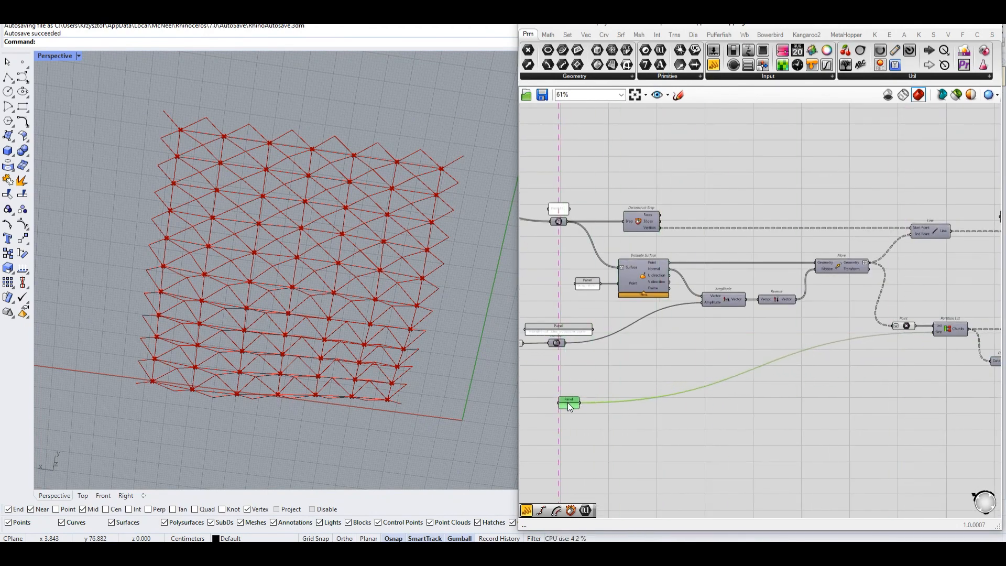
# Title the partition size Panel as the V division count and widen it to fit the title.
pyautogui.scroll(4, 567, 402)
pyautogui.rightClick(566, 403)
pyautogui.moveTo(613, 283); pyautogui.dragTo(556, 280)
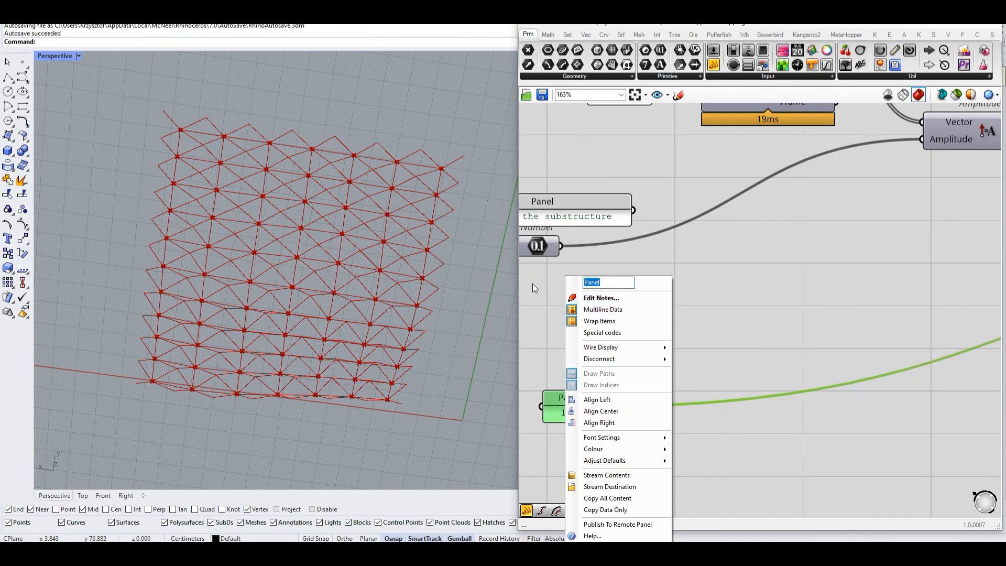
pyautogui.write('V d')
pyautogui.press('Return')
pyautogui.moveTo(696, 364); pyautogui.dragTo(815, 341, button='right')
pyautogui.scroll(2, 673, 375)
pyautogui.moveTo(656, 365); pyautogui.dragTo(543, 366)
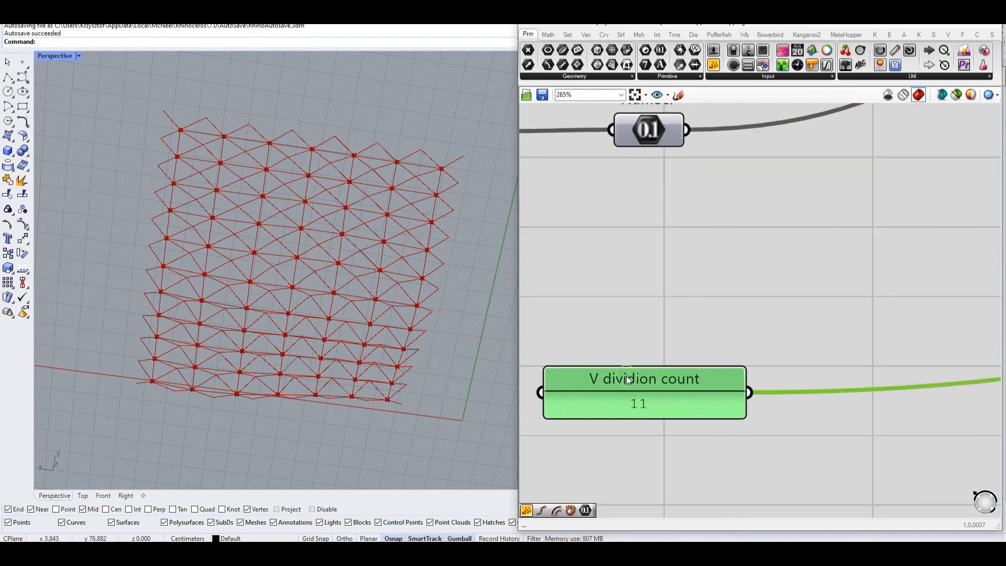
# Correct the spelling of the partition size Panel's title to "V division count".
pyautogui.click(640, 313)
pyautogui.rightClick(673, 393)
pyautogui.click(711, 285)
pyautogui.press('BackSpace')
pyautogui.write('s')
pyautogui.press('Return')
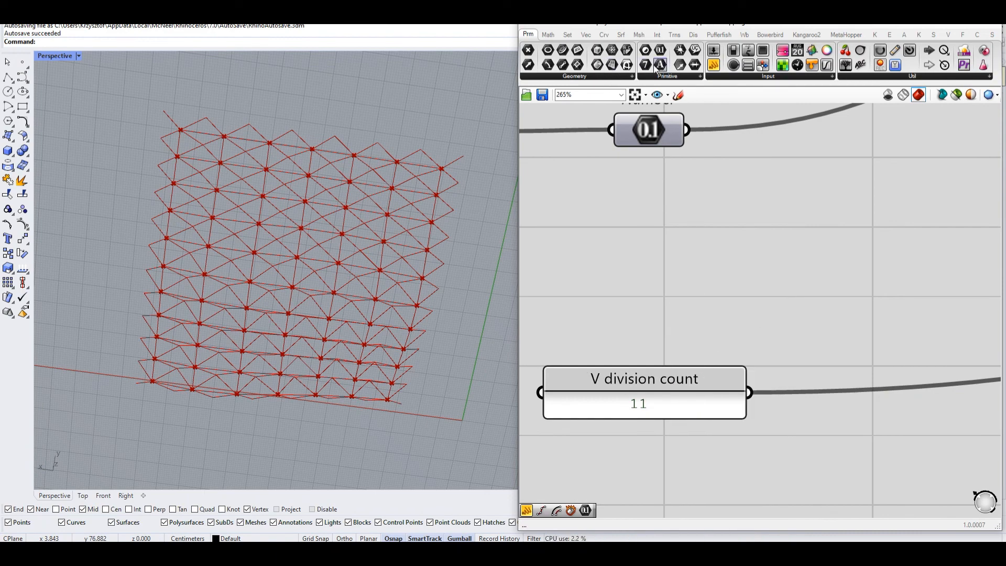
# Add an Integer parameter below the V division count Panel.
pyautogui.moveTo(646, 65); pyautogui.dragTo(655, 458)
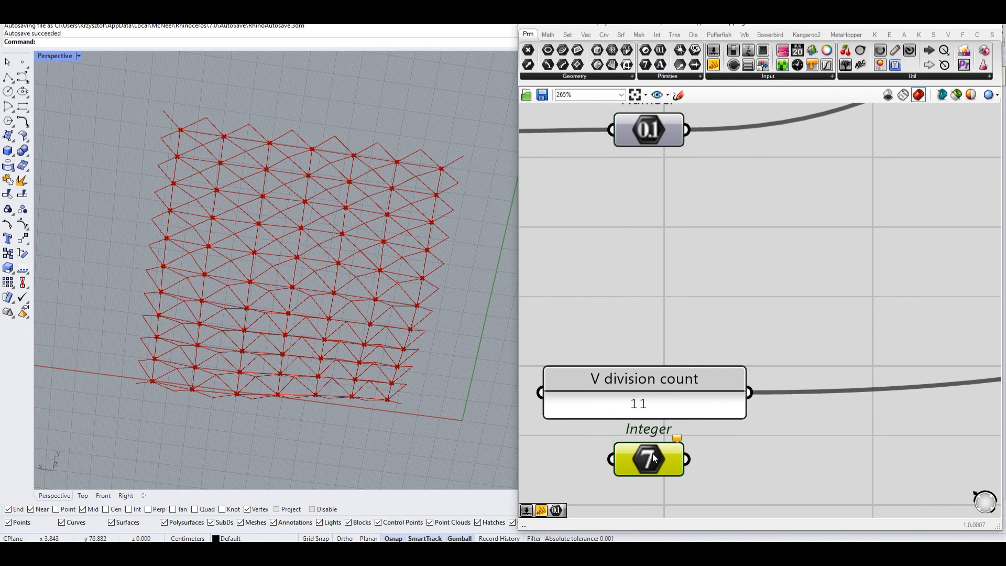
pyautogui.scroll(-4, 663, 440)
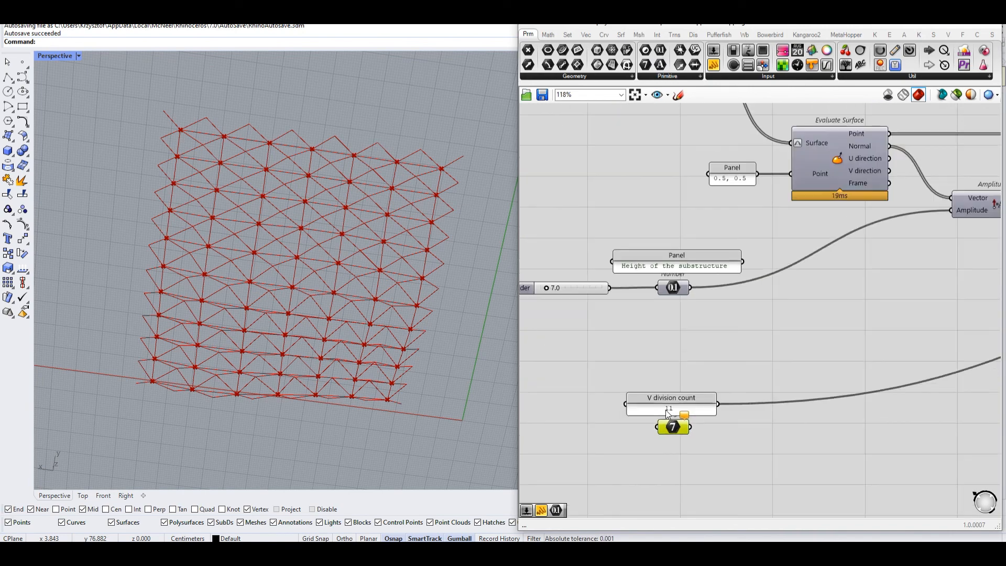
pyautogui.click(702, 401)
# Connect the V divisions Integer parameter from the slider group to the V division count Panel.
pyautogui.scroll(-5, 701, 399)
pyautogui.moveTo(701, 398); pyautogui.dragTo(807, 368, button='right')
pyautogui.moveTo(678, 296); pyautogui.dragTo(779, 404, button='right')
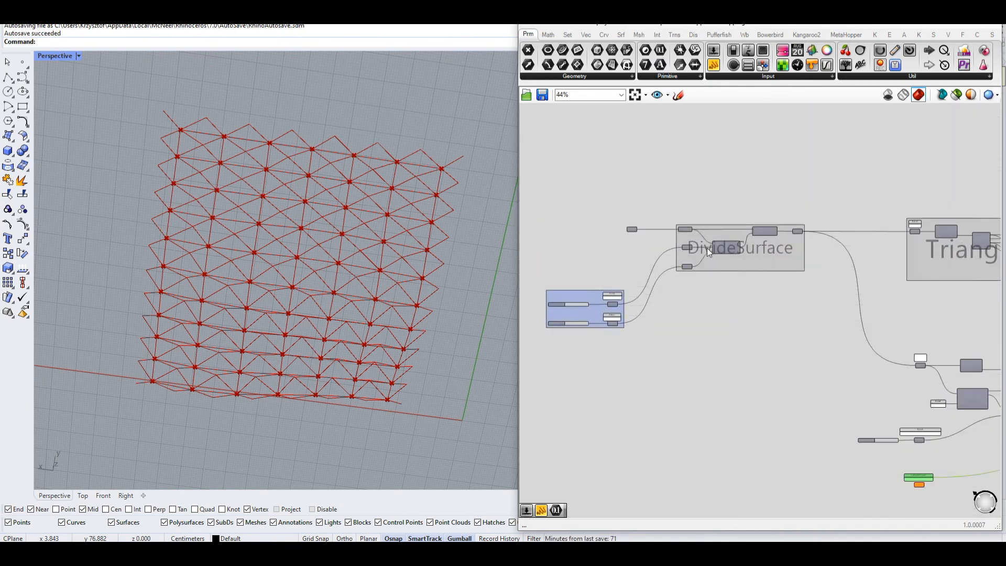
pyautogui.scroll(4, 707, 247)
pyautogui.moveTo(626, 324); pyautogui.dragTo(832, 218, button='right')
pyautogui.scroll(1, 691, 340)
pyautogui.scroll(2, 693, 338)
pyautogui.moveTo(686, 319); pyautogui.dragTo(934, 456)
pyautogui.scroll(-7, 689, 317)
pyautogui.scroll(6, 952, 446)
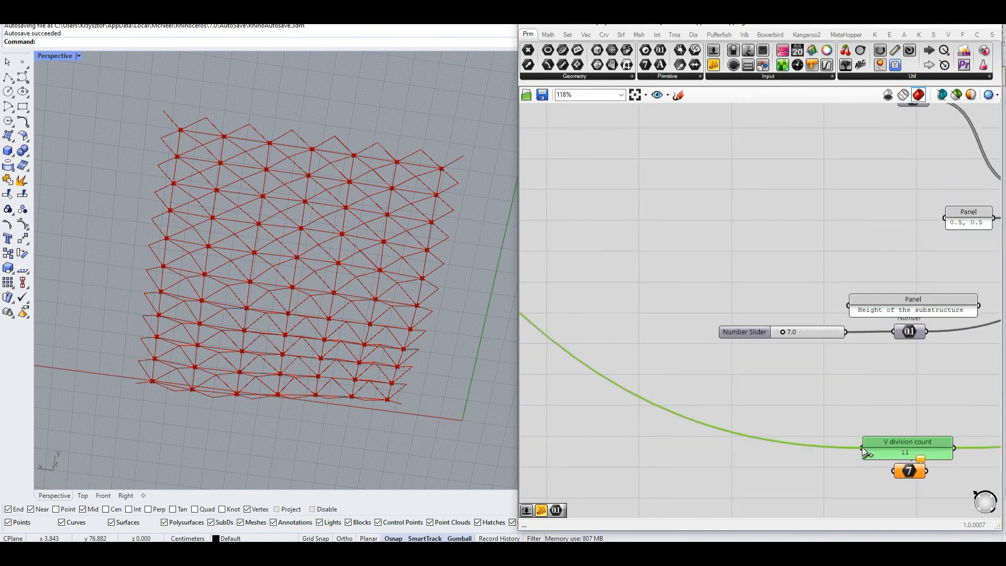
# Enlarge the V division count Panel and adjust its spacing from the Integer parameter below it.
pyautogui.moveTo(952, 422); pyautogui.dragTo(823, 372, button='right')
pyautogui.scroll(3, 823, 404)
pyautogui.moveTo(821, 402); pyautogui.dragTo(824, 439)
pyautogui.moveTo(742, 421); pyautogui.dragTo(743, 484)
pyautogui.moveTo(744, 417); pyautogui.dragTo(744, 393)
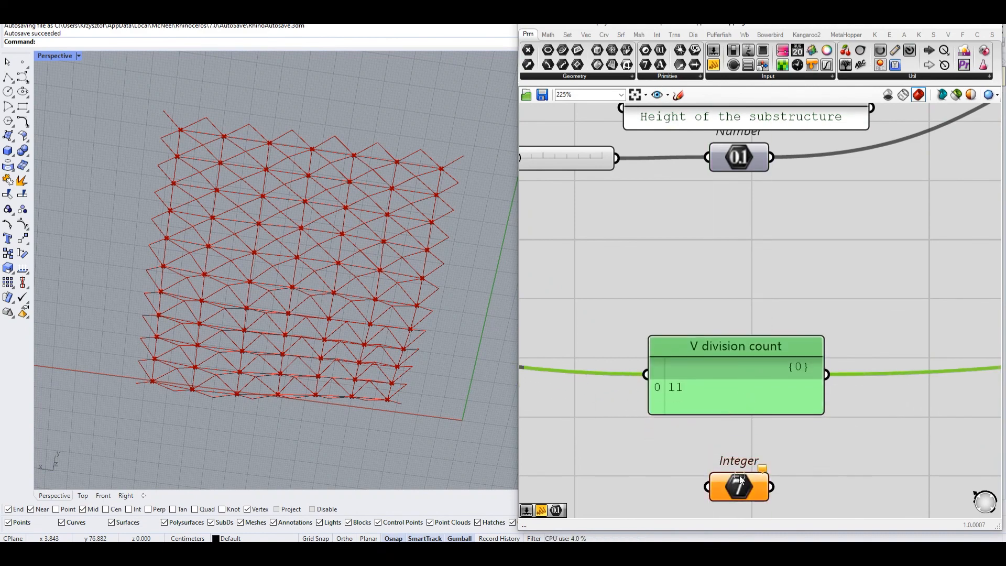
pyautogui.moveTo(741, 479); pyautogui.dragTo(747, 456)
pyautogui.moveTo(743, 414); pyautogui.dragTo(747, 403)
pyautogui.scroll(-8, 750, 403)
pyautogui.scroll(4, 761, 410)
pyautogui.click(720, 333)
# Set the V divisions slider to 14.
pyautogui.scroll(-7, 720, 334)
pyautogui.moveTo(638, 325); pyautogui.dragTo(996, 382, button='right')
pyautogui.scroll(10, 786, 231)
pyautogui.moveTo(698, 334); pyautogui.dragTo(721, 334)
# Inspect the substructure's Partition List and polyline outputs with the new V division count.
pyautogui.scroll(-8, 704, 314)
pyautogui.moveTo(933, 446); pyautogui.dragTo(690, 314, button='right')
pyautogui.scroll(2, 969, 430)
pyautogui.moveTo(970, 430); pyautogui.dragTo(658, 357, button='right')
pyautogui.scroll(5, 587, 362)
pyautogui.moveTo(587, 362); pyautogui.dragTo(703, 368, button='right')
pyautogui.click(680, 414)
pyautogui.scroll(-5, 682, 412)
pyautogui.scroll(4, 906, 314)
pyautogui.moveTo(906, 314); pyautogui.dragTo(692, 337, button='right')
pyautogui.click(627, 357)
pyautogui.moveTo(627, 357); pyautogui.dragTo(776, 254)
pyautogui.scroll(-5, 776, 254)
pyautogui.moveTo(889, 274); pyautogui.dragTo(763, 312, button='right')
pyautogui.moveTo(761, 141); pyautogui.dragTo(837, 192)
pyautogui.click(835, 244)
# Turn on the preview of the Triangular panels Surface parameter and check the panels together with the substructure.
pyautogui.scroll(-6, 835, 244)
pyautogui.moveTo(824, 257); pyautogui.dragTo(795, 375, button='right')
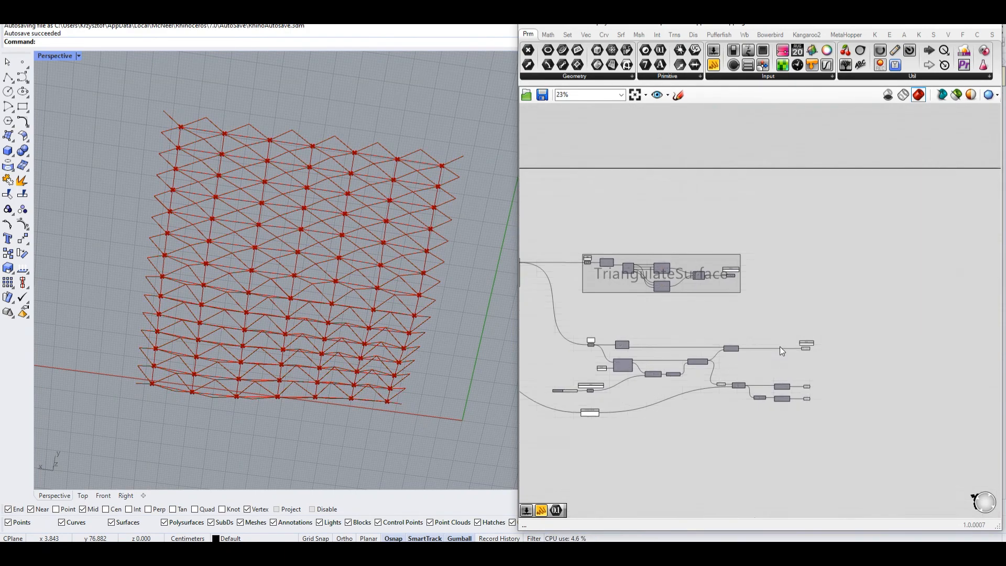
pyautogui.scroll(9, 732, 286)
pyautogui.rightClick(730, 284)
pyautogui.click(751, 303)
pyautogui.click(741, 339)
pyautogui.moveTo(370, 241); pyautogui.dragTo(401, 388, button='right')
pyautogui.scroll(5, 296, 308)
pyautogui.moveTo(296, 308); pyautogui.dragTo(317, 382, button='right')
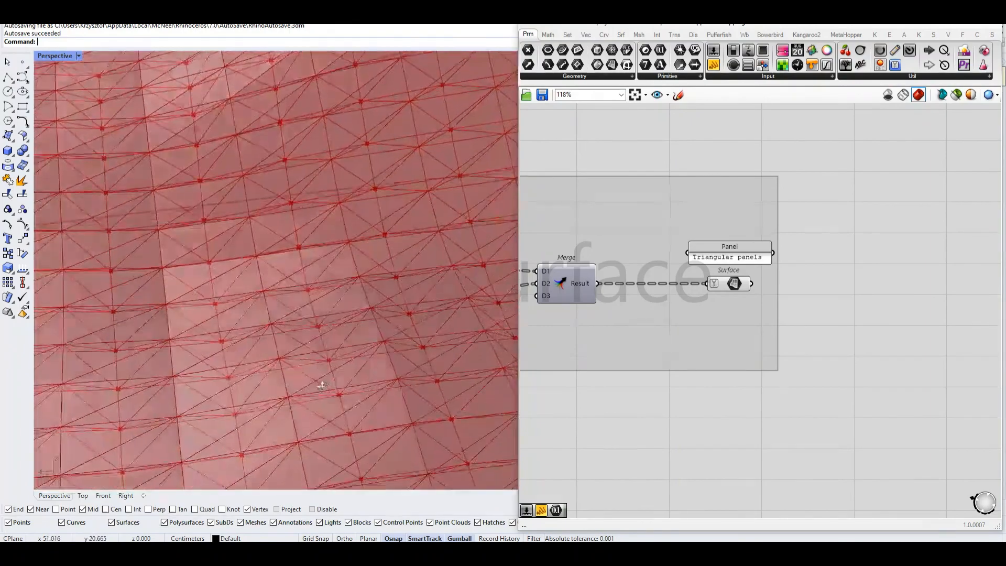
pyautogui.scroll(-5, 317, 382)
pyautogui.moveTo(271, 341); pyautogui.dragTo(308, 366, button='right')
# Group all the substructure components, from the surface input and V division count Panel to the line and polyline outputs.
pyautogui.moveTo(652, 314); pyautogui.dragTo(818, 281, button='right')
pyautogui.scroll(-1, 818, 281)
pyautogui.scroll(-5, 818, 282)
pyautogui.moveTo(908, 338); pyautogui.dragTo(741, 259, button='right')
pyautogui.scroll(-2, 741, 258)
pyautogui.moveTo(595, 332); pyautogui.dragTo(755, 271, button='right')
pyautogui.scroll(-2, 638, 254)
pyautogui.moveTo(621, 220); pyautogui.dragTo(914, 363)
pyautogui.scroll(1, 616, 322)
pyautogui.scroll(3, 615, 322)
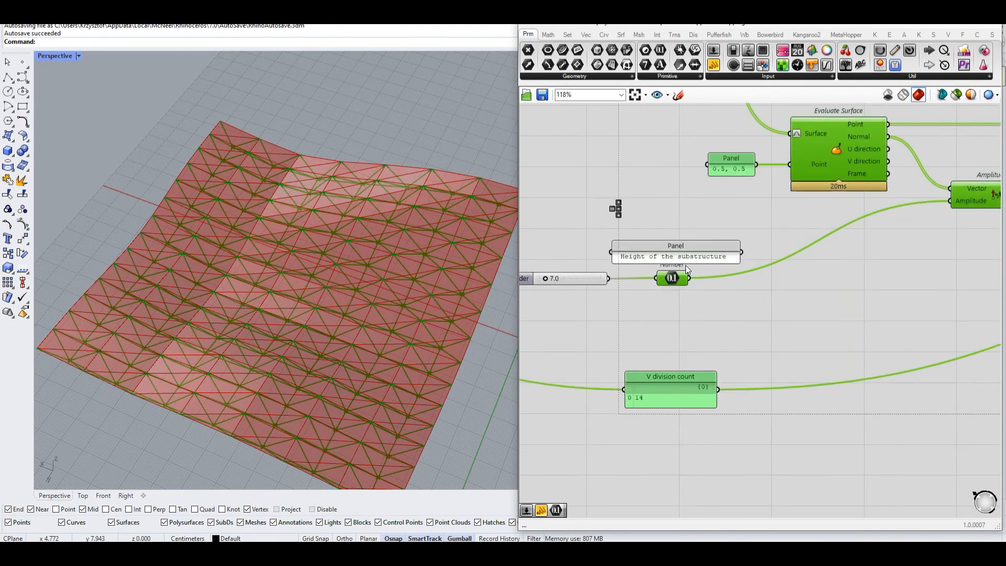
pyautogui.scroll(-1, 645, 272)
pyautogui.scroll(-2, 646, 274)
pyautogui.moveTo(824, 292); pyautogui.dragTo(674, 309, button='right')
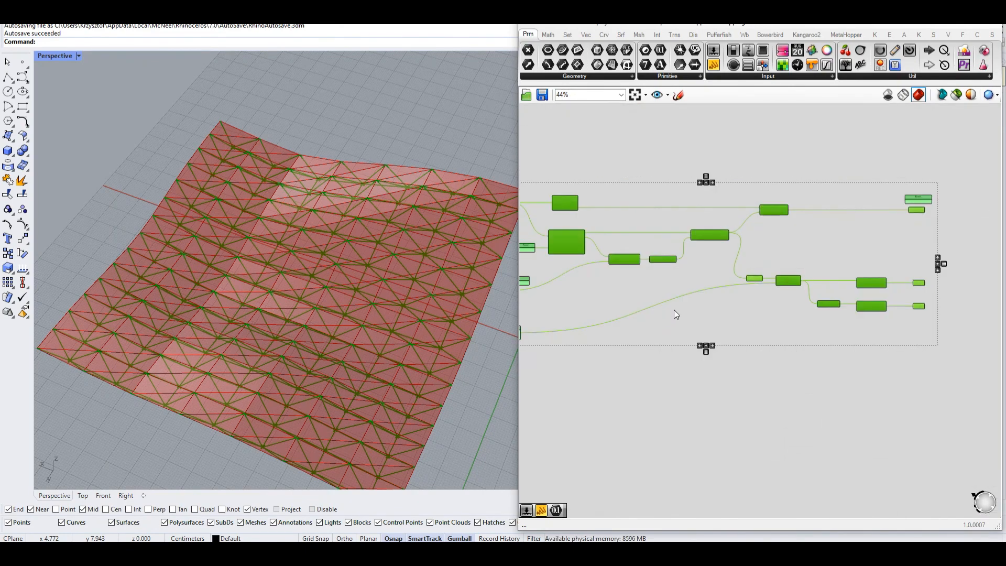
pyautogui.middleClick(674, 308)
pyautogui.click(678, 281)
pyautogui.click(672, 371)
# Turn off the preview of the Reverse, Move, point parameter and Partition List components in the substructure group.
pyautogui.moveTo(672, 371); pyautogui.dragTo(831, 362, button='right')
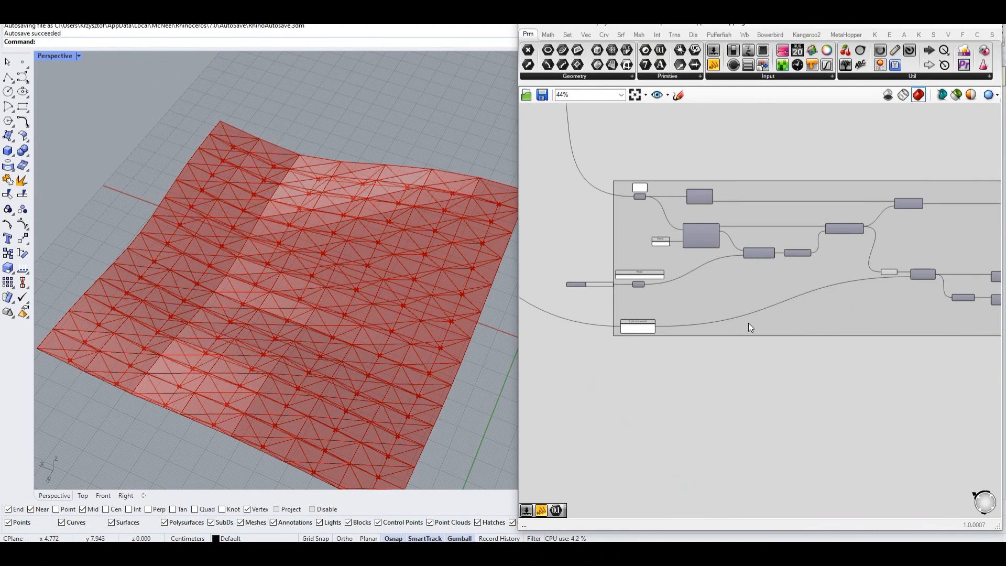
pyautogui.moveTo(749, 323); pyautogui.dragTo(718, 337, button='right')
pyautogui.moveTo(745, 373); pyautogui.dragTo(909, 217)
pyautogui.moveTo(793, 425); pyautogui.dragTo(732, 432, button='right')
pyautogui.rightClick(739, 432)
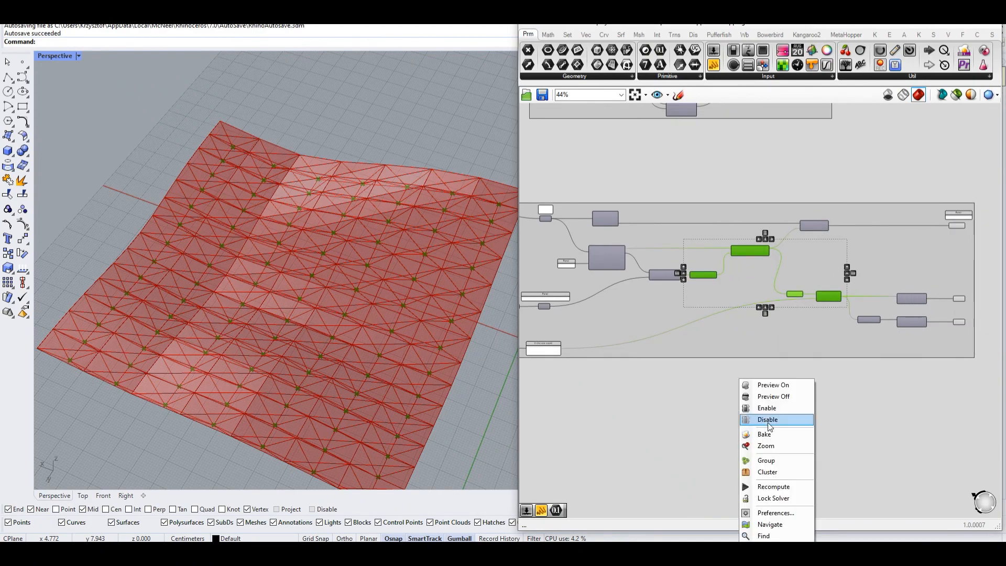
pyautogui.click(786, 398)
pyautogui.moveTo(818, 380); pyautogui.dragTo(687, 385, button='right')
# Increase the U divisions with its slider and check the updated panels and substructure in the viewport.
pyautogui.moveTo(434, 351); pyautogui.dragTo(493, 370, button='right')
pyautogui.scroll(-4, 886, 326)
pyautogui.scroll(10, 616, 224)
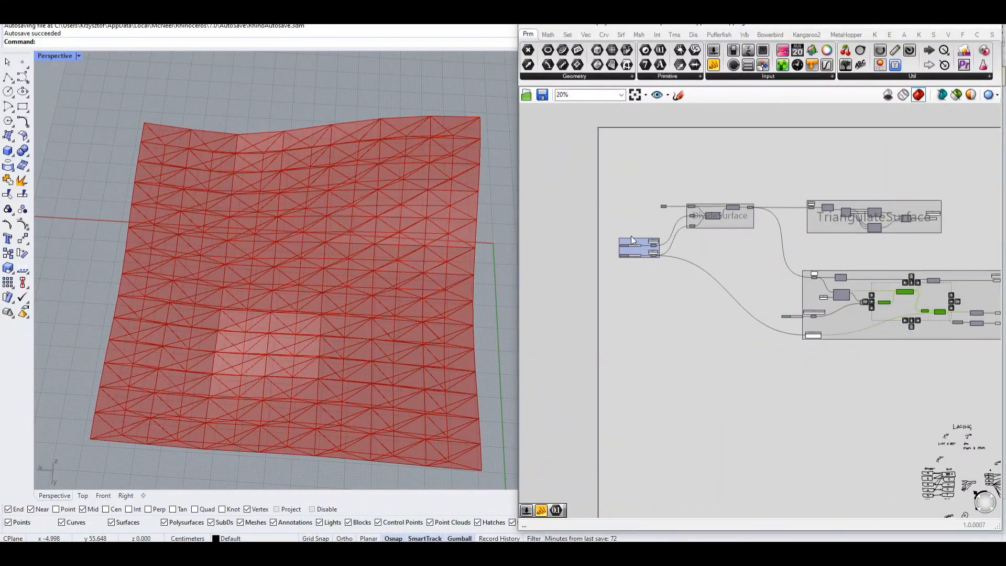
pyautogui.moveTo(603, 206); pyautogui.dragTo(626, 208)
pyautogui.moveTo(488, 294); pyautogui.dragTo(409, 310, button='right')
pyautogui.scroll(-2, 693, 293)
pyautogui.scroll(-7, 693, 292)
pyautogui.moveTo(917, 332); pyautogui.dragTo(629, 335, button='right')
pyautogui.scroll(-1, 688, 340)
pyautogui.moveTo(912, 345); pyautogui.dragTo(767, 309, button='right')
pyautogui.scroll(1, 658, 327)
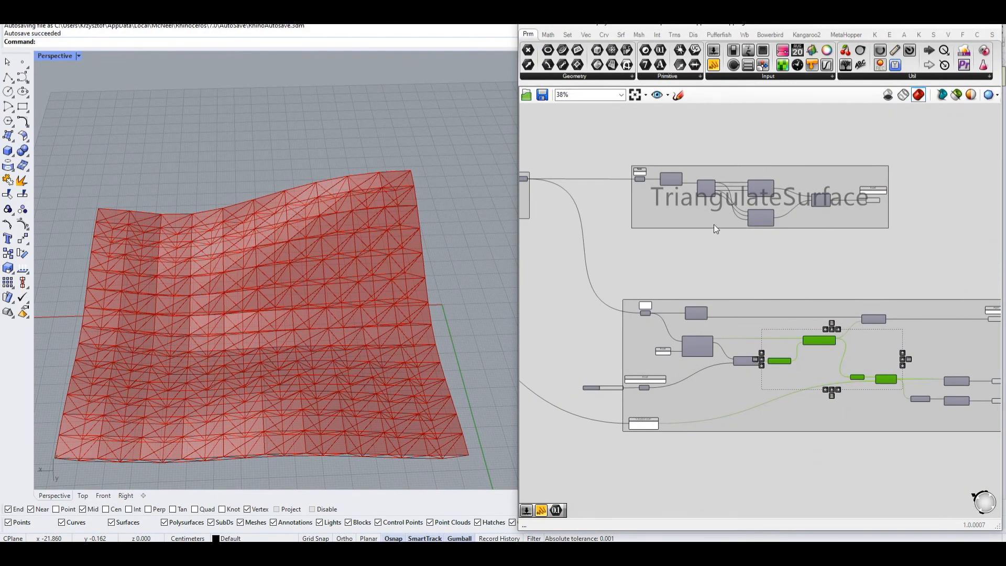